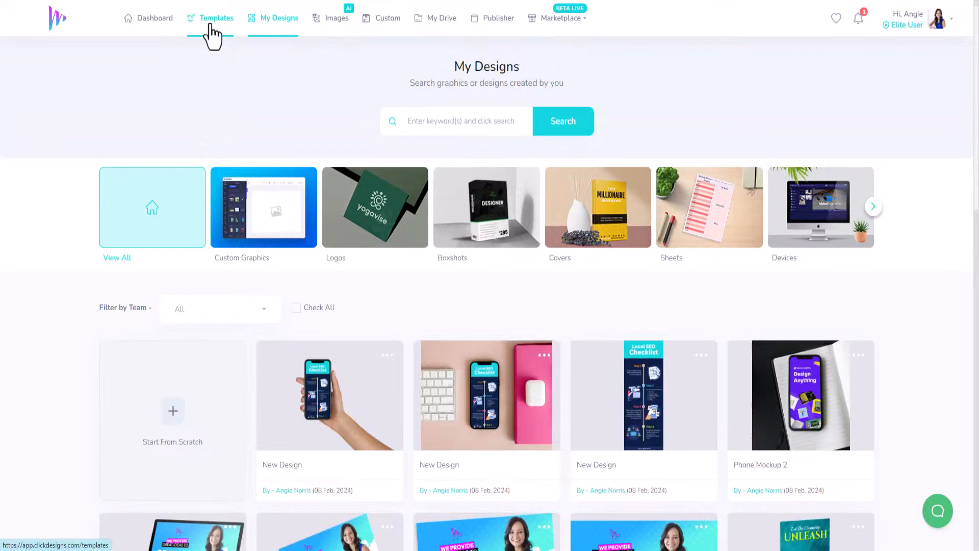
Start a new design from scratch in the templates section, using a blank canvas with a custom canvas size
click(212, 28)
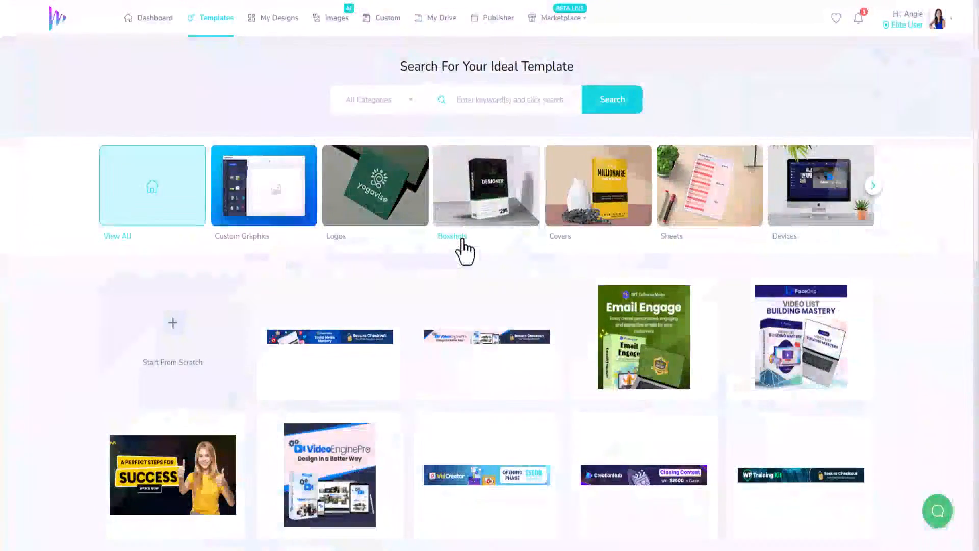
scroll(464, 250, down, 2)
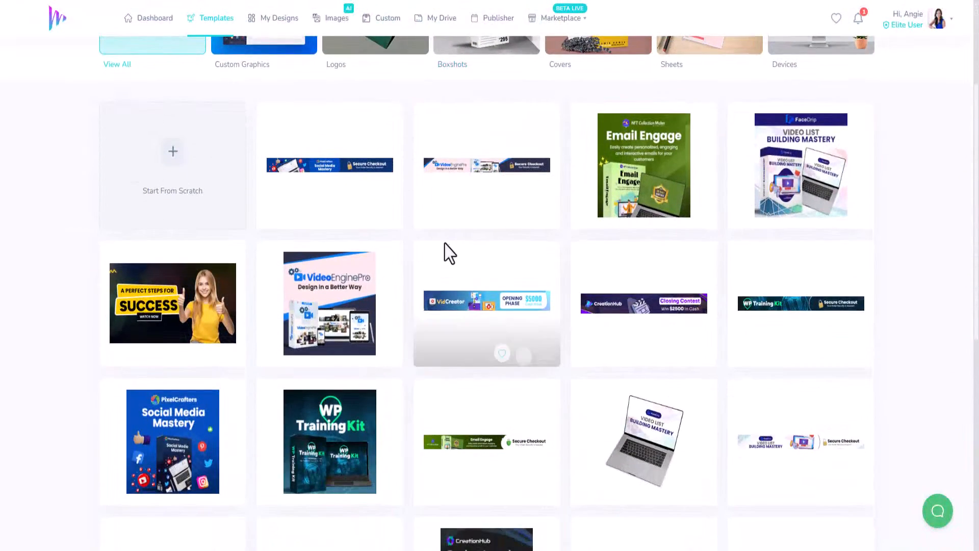
scroll(411, 247, up, 2)
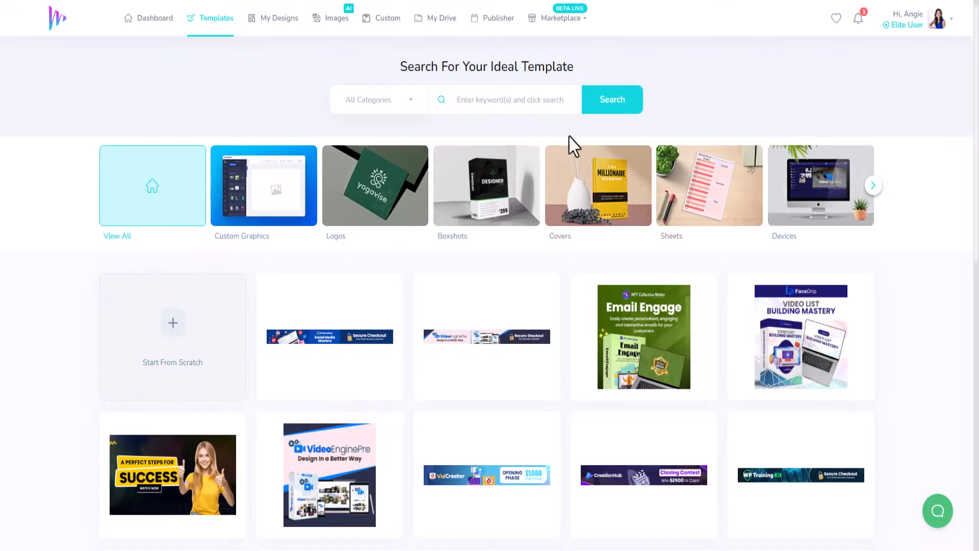
click(173, 339)
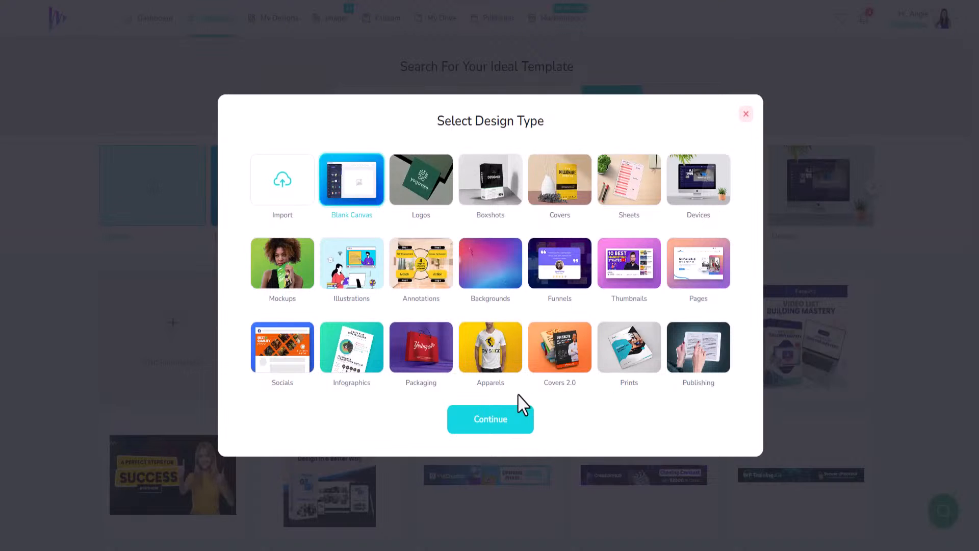
click(513, 420)
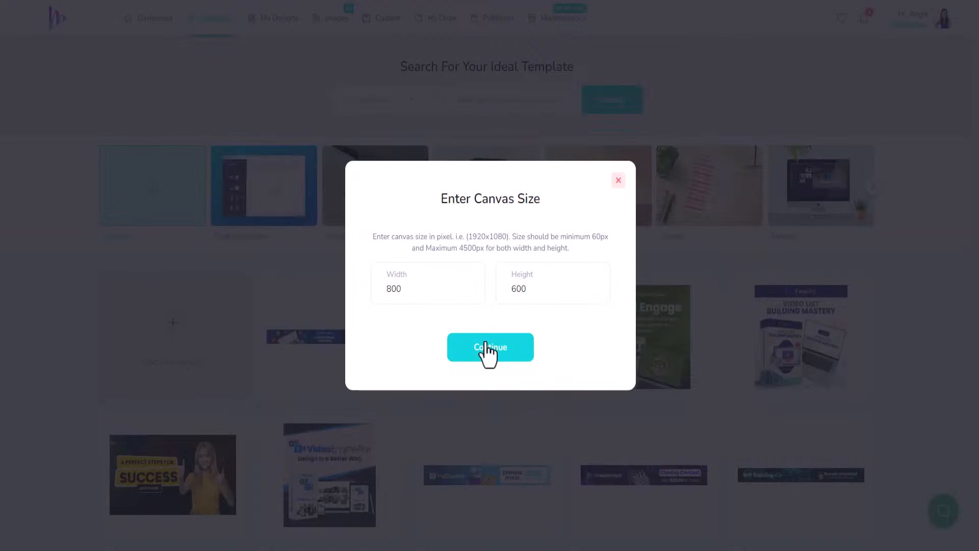
drag(428, 291, 357, 305)
click(514, 349)
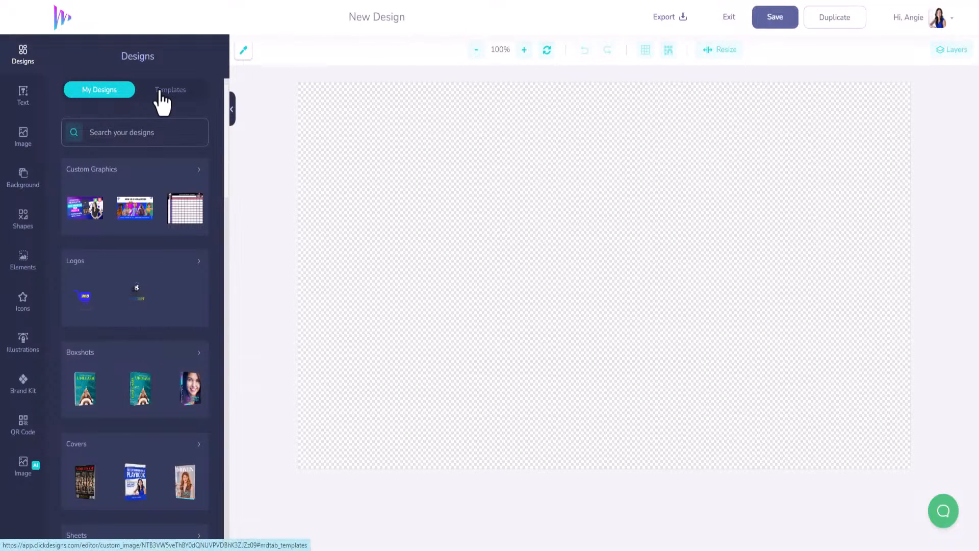
Give the canvas a linear gradient background with the #2AF598 to #009EFD preset and a gradient angle of 269%
click(29, 188)
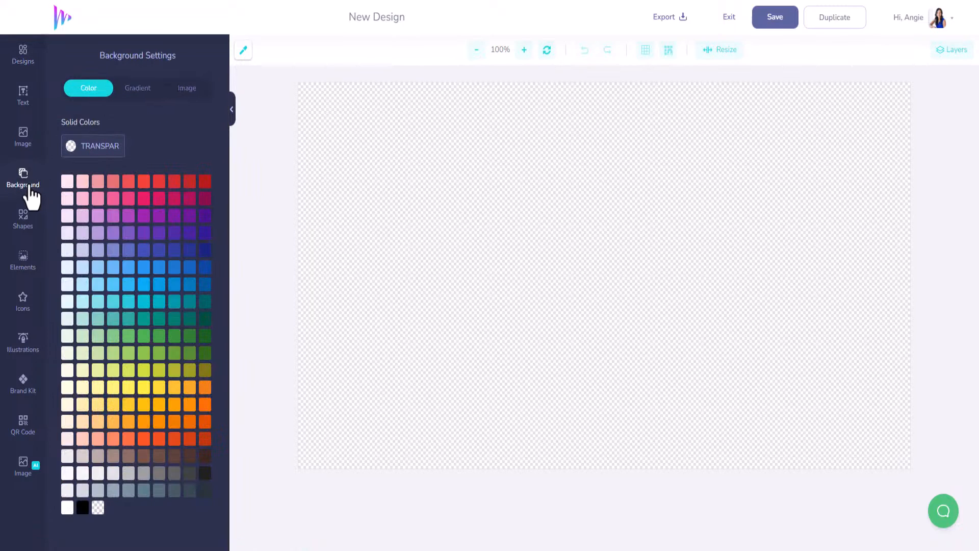
click(152, 90)
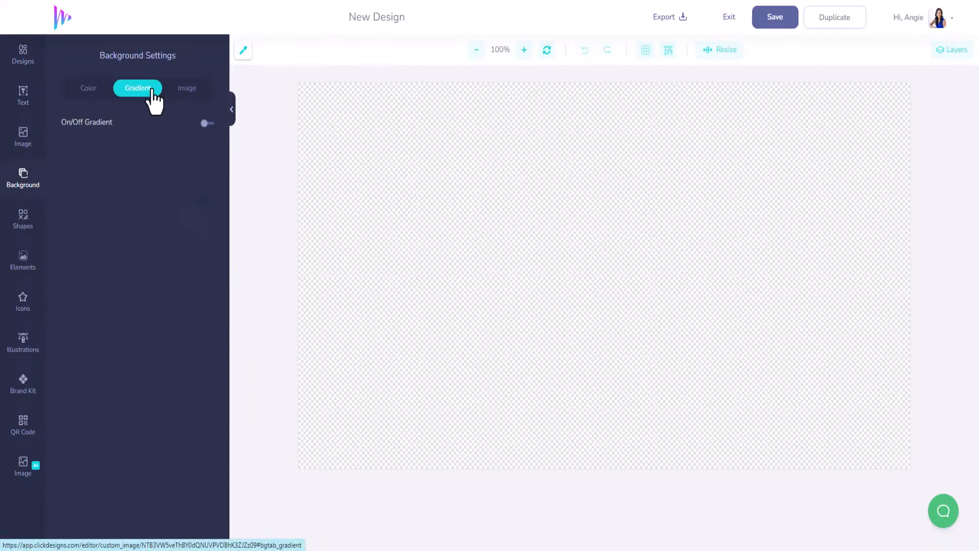
click(206, 123)
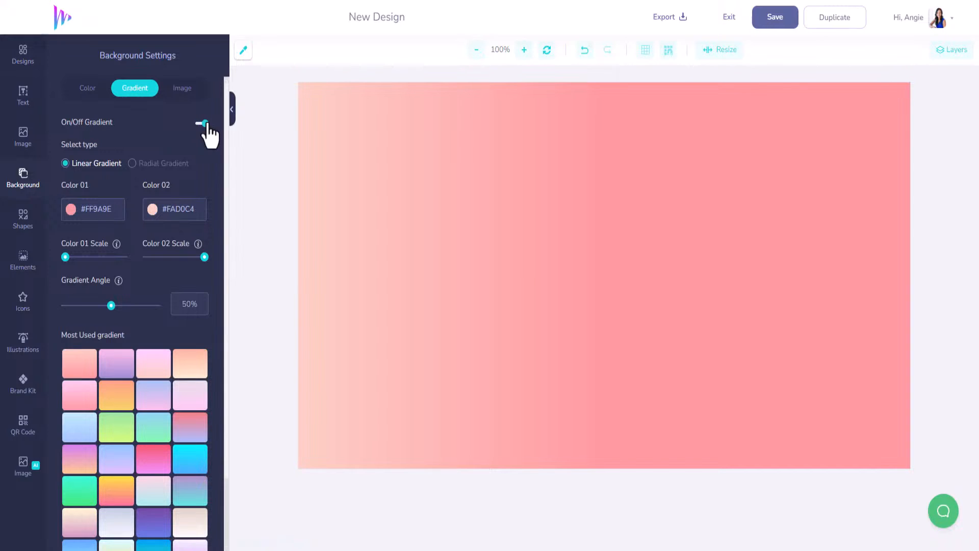
scroll(175, 393, down, 3)
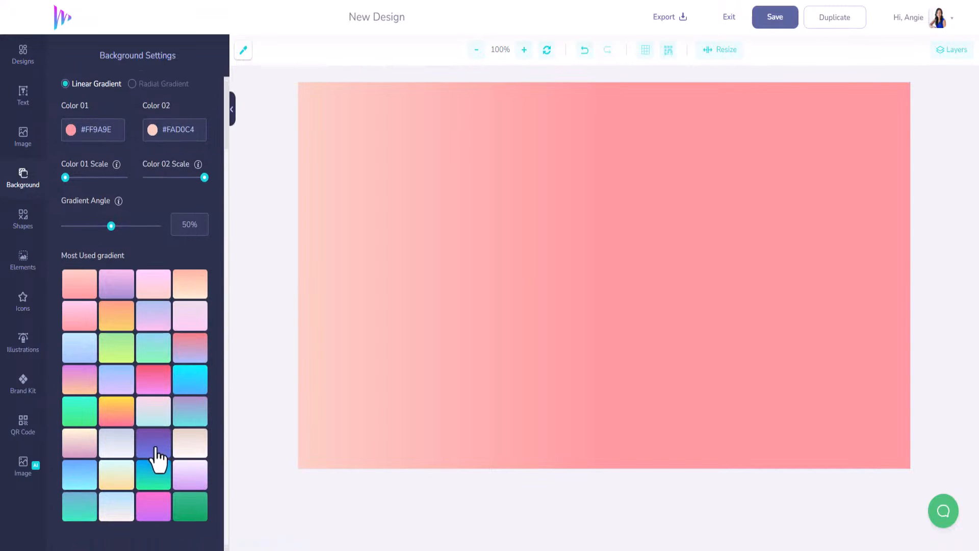
click(160, 476)
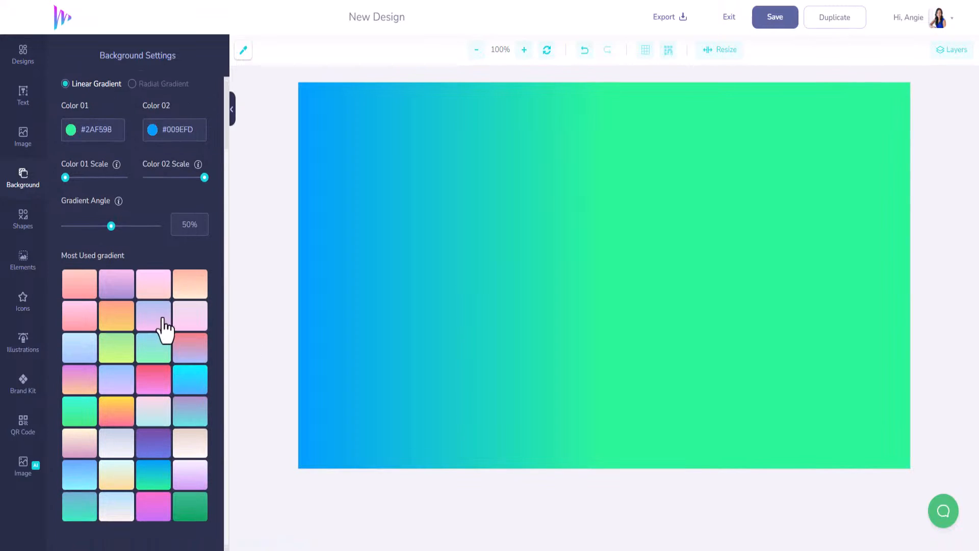
drag(112, 226, 133, 225)
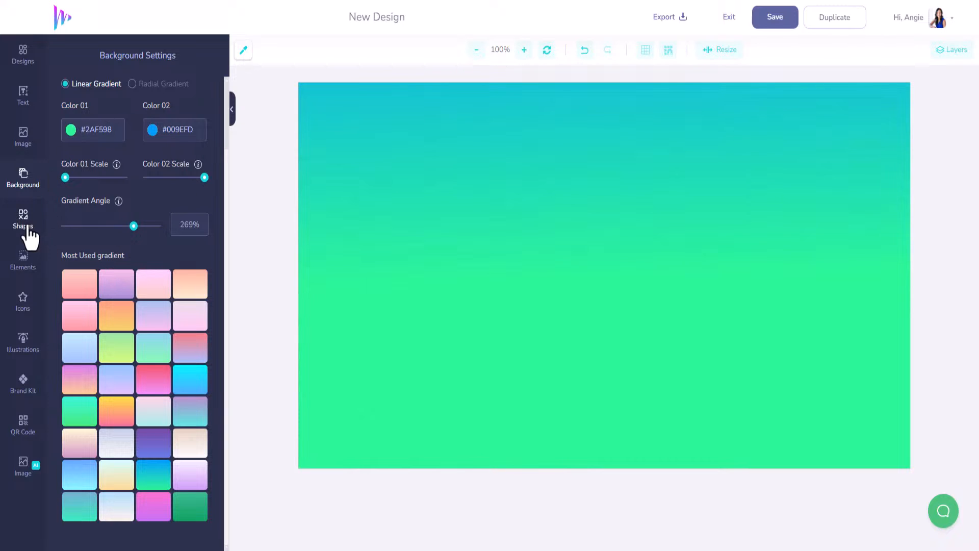
Browse the element categories and open the full Stickers collection to find stickers for the design
click(23, 263)
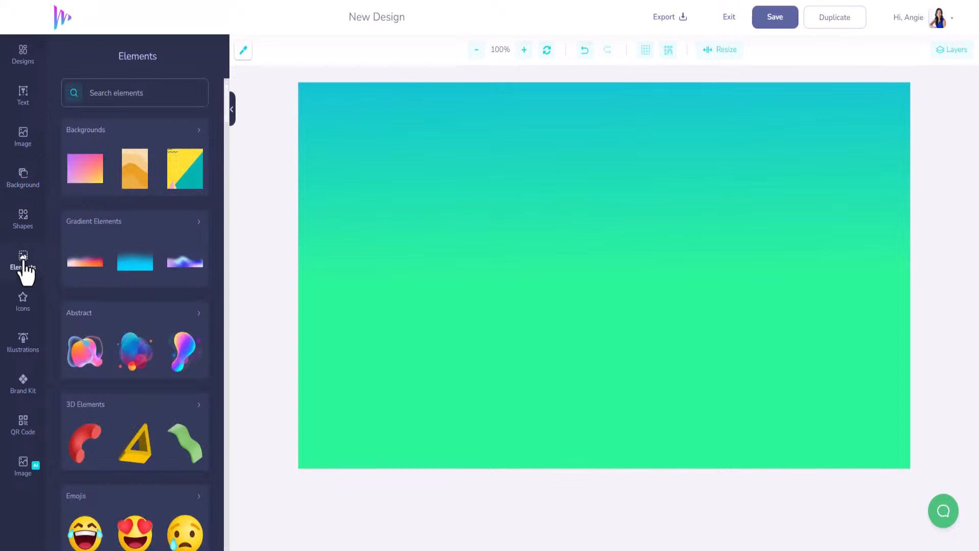
scroll(127, 219, down, 5)
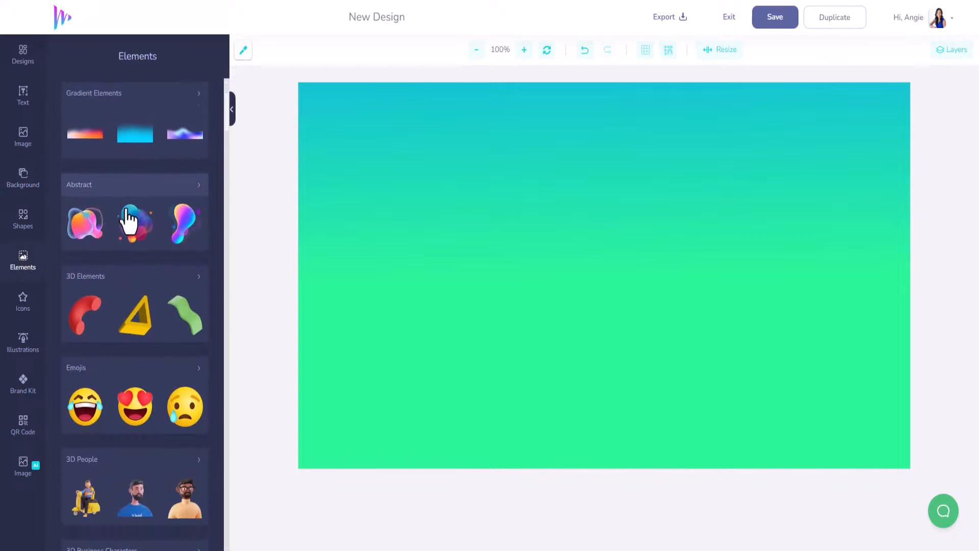
scroll(128, 218, down, 9)
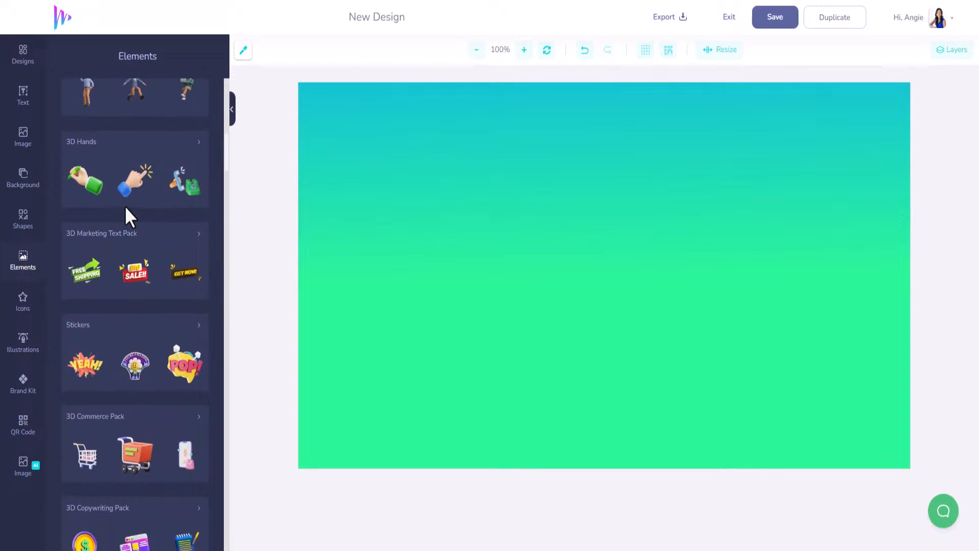
scroll(125, 206, down, 2)
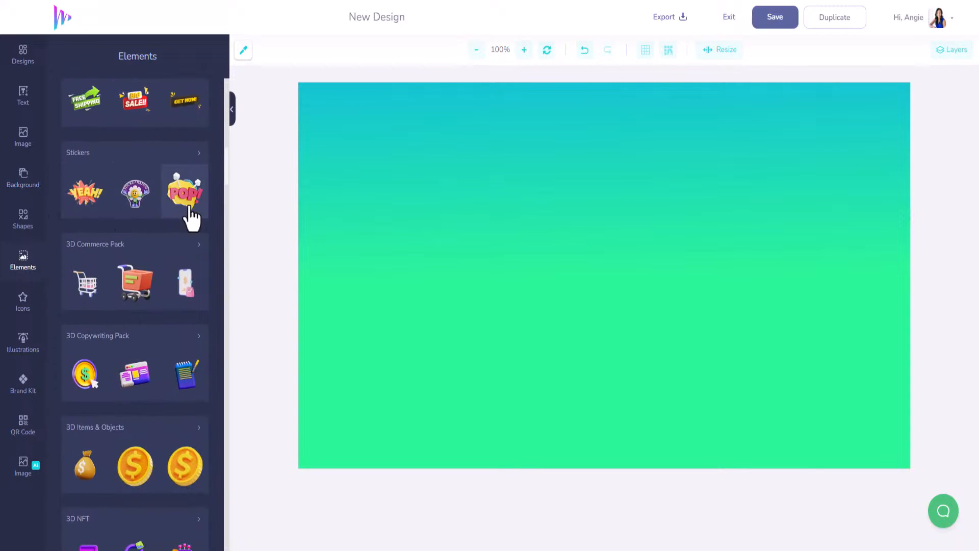
scroll(129, 203, down, 3)
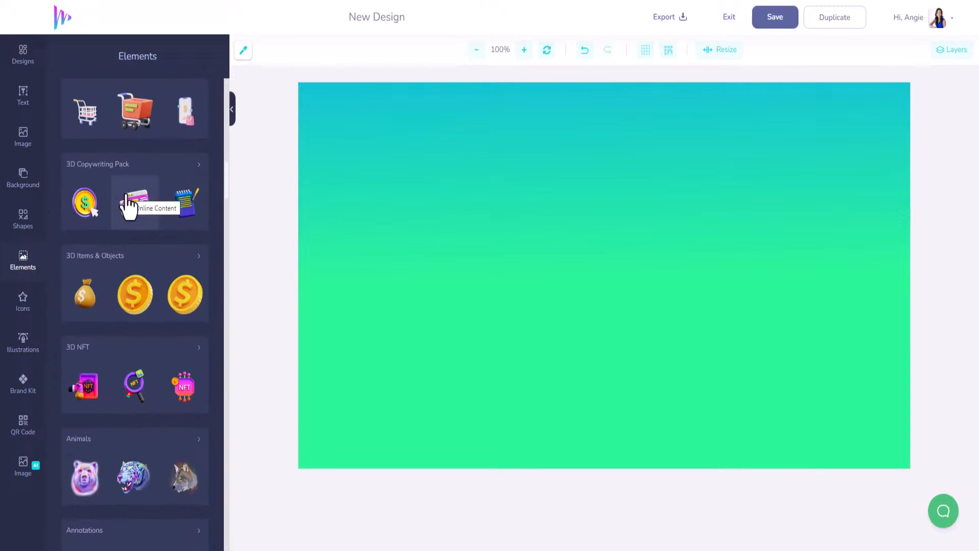
scroll(122, 197, up, 2)
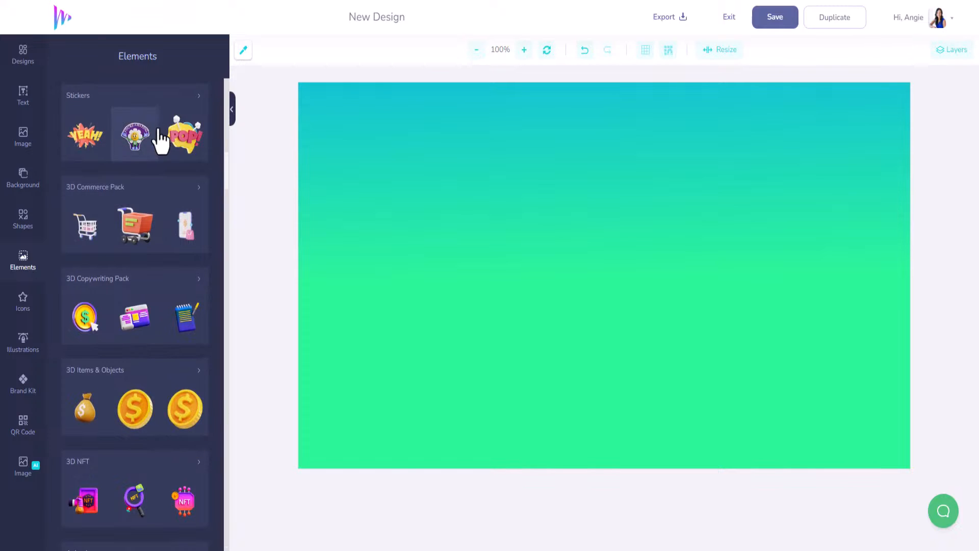
scroll(102, 184, up, 2)
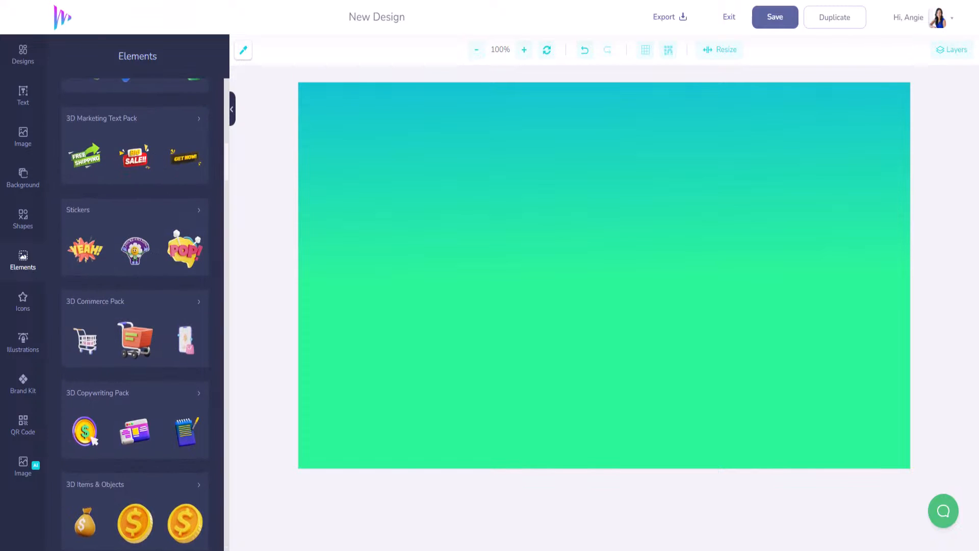
click(198, 220)
scroll(131, 357, down, 8)
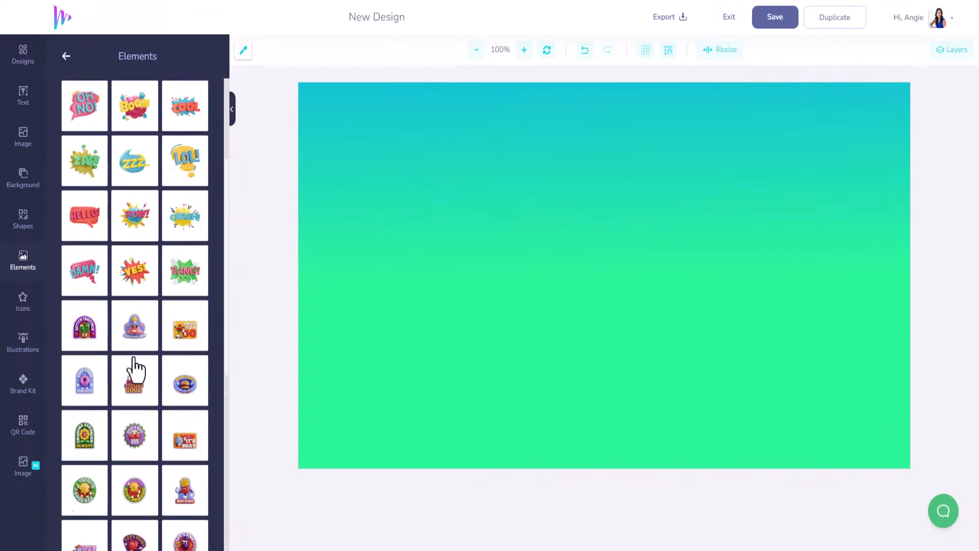
scroll(135, 352, down, 4)
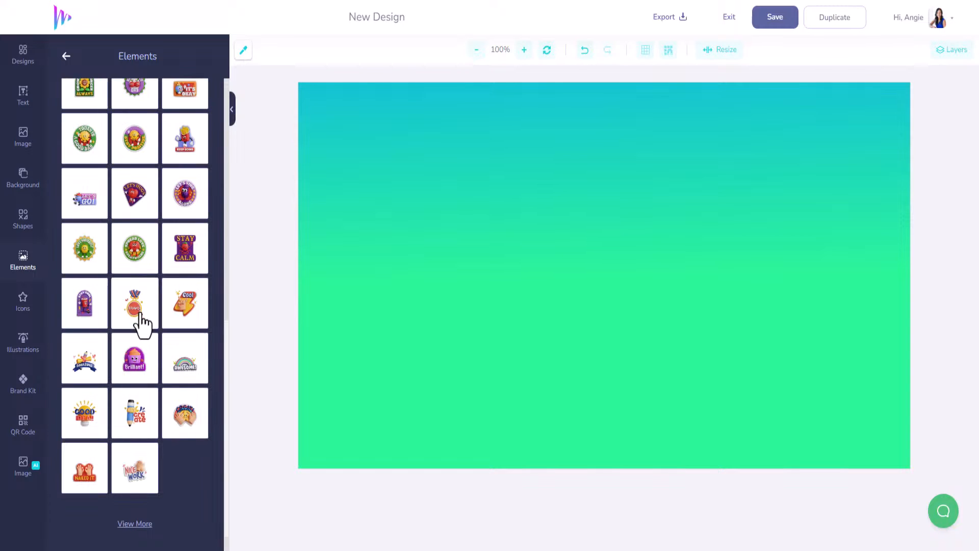
Add the Brilliant!, Today Is a Good Day and Stay Positive stickers to the canvas, along with two other character stickers
click(136, 369)
click(135, 253)
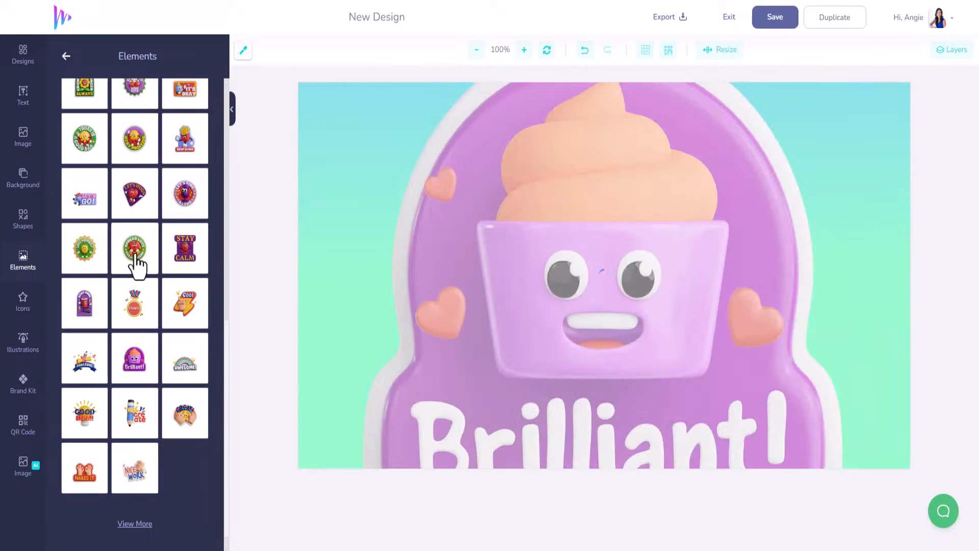
click(83, 152)
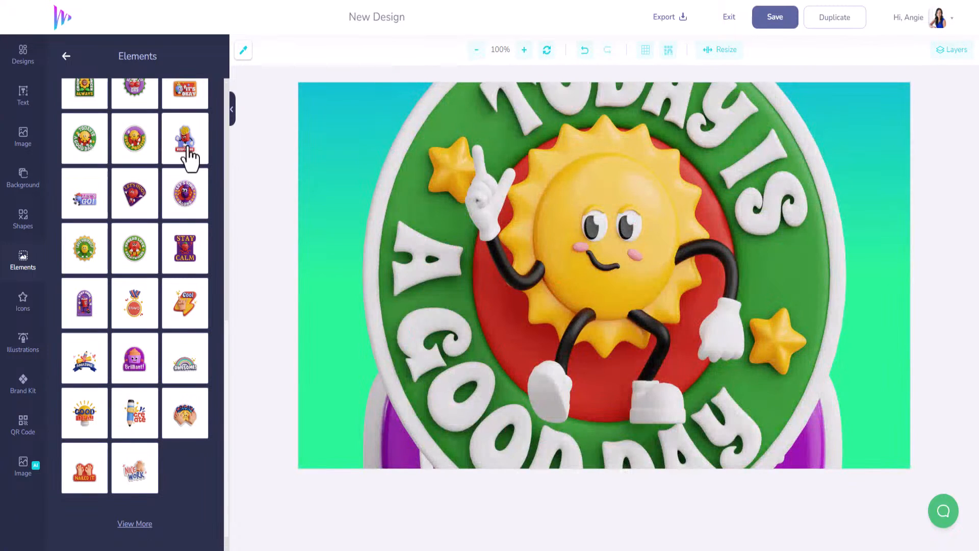
click(189, 153)
click(137, 152)
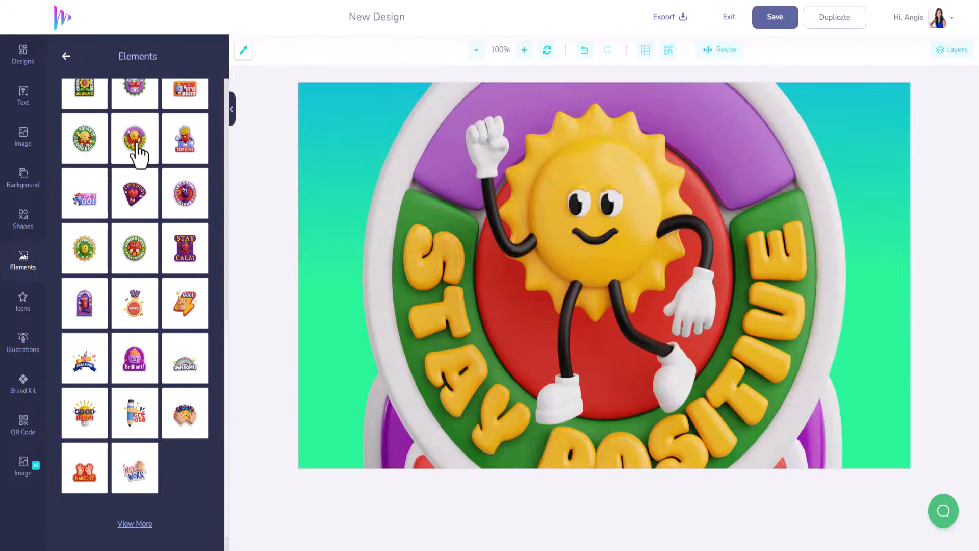
Add the singing microphone, Let's Hug, Let's Go!, Awesome! and Nailed It stickers to the canvas
click(184, 204)
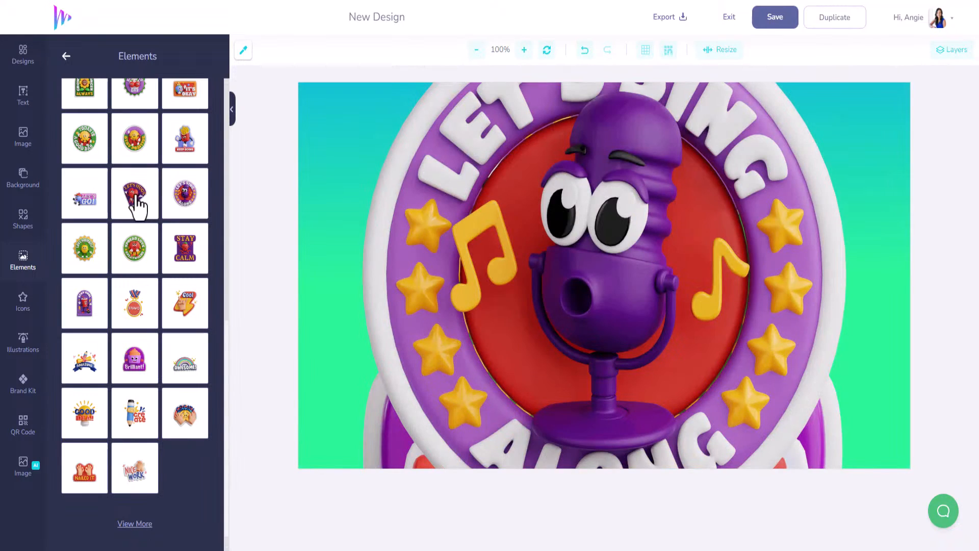
click(137, 202)
click(95, 209)
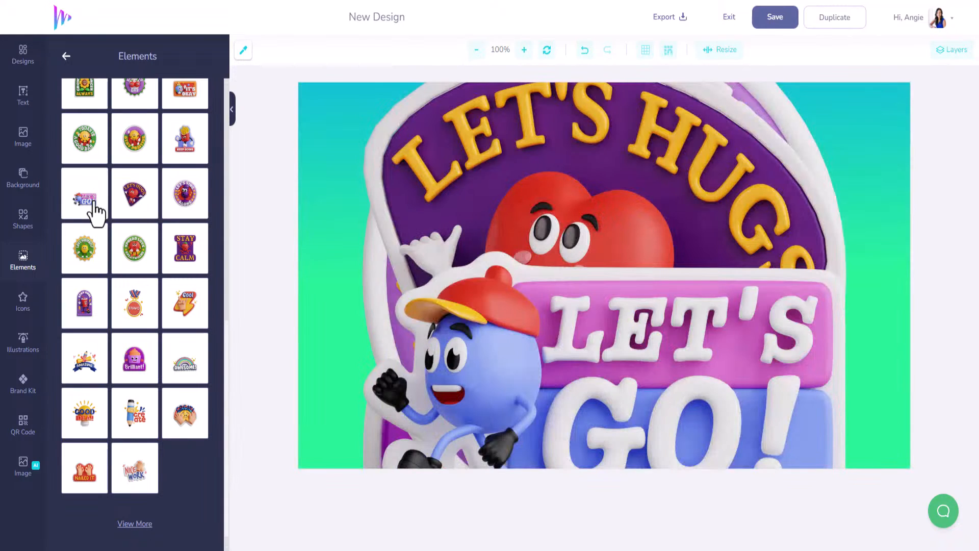
click(185, 363)
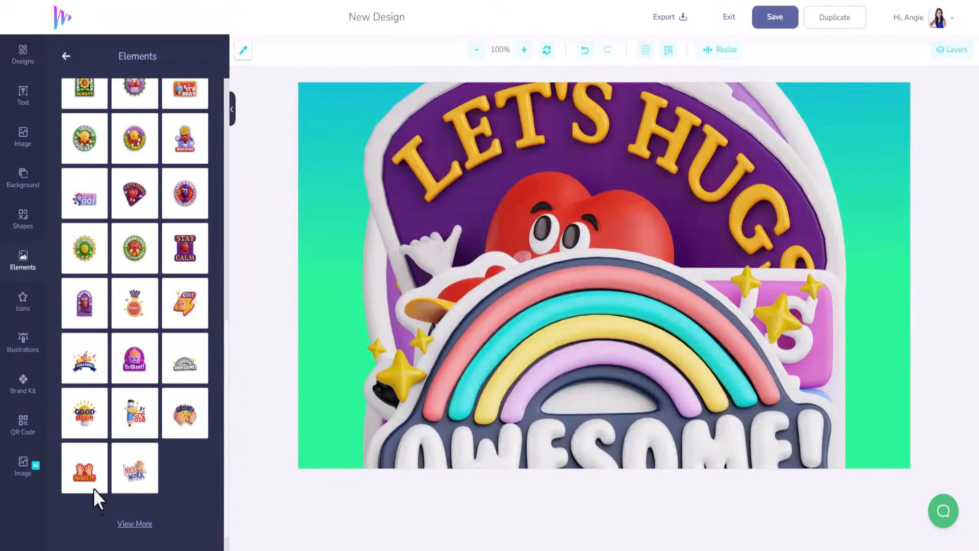
click(87, 474)
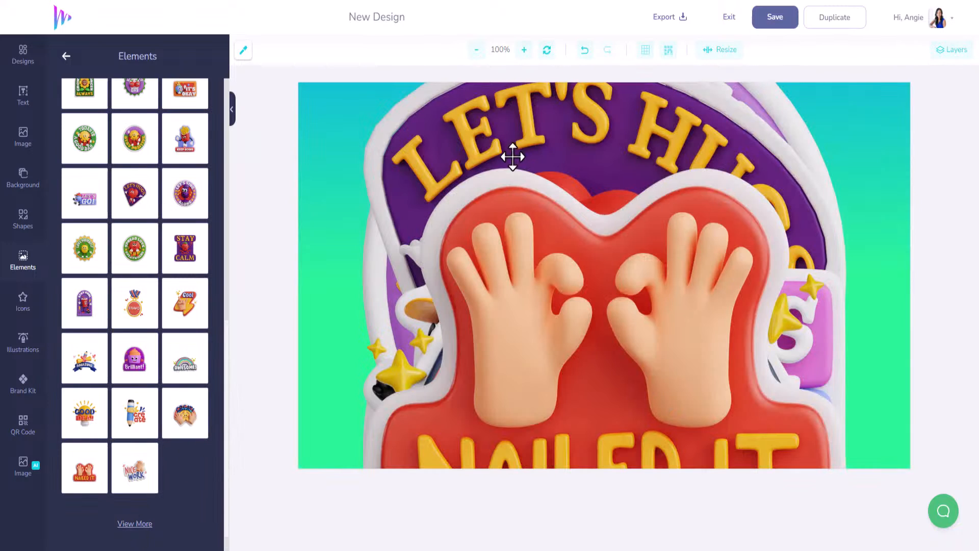
Shrink the Nailed It sticker and place it over the lower-left part of the canvas
click(538, 223)
drag(424, 163, 463, 246)
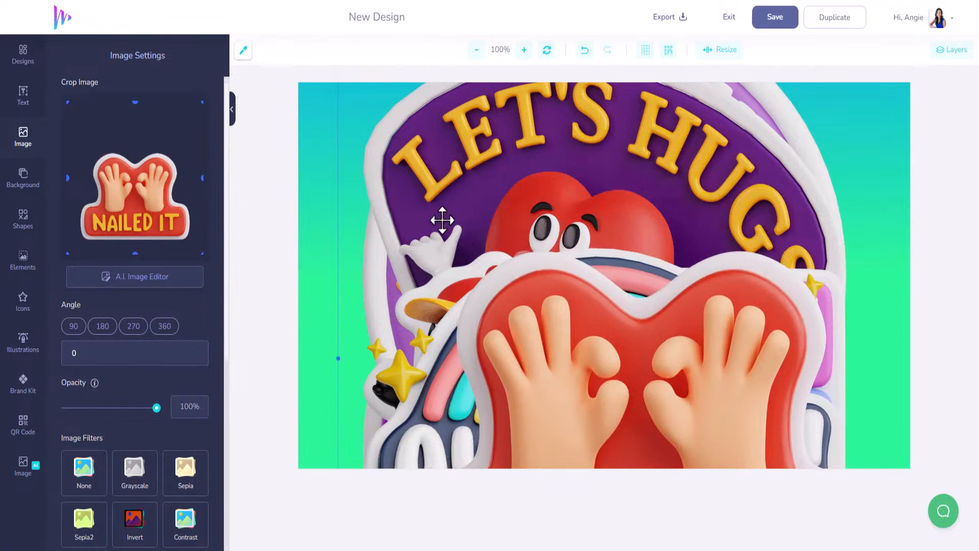
click(476, 49)
click(476, 50)
drag(485, 184, 484, 260)
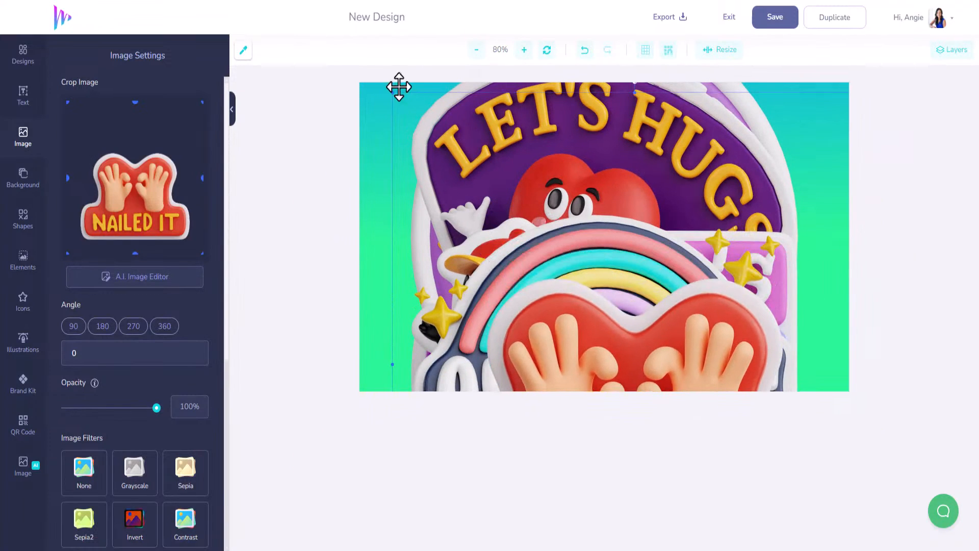
drag(393, 92, 577, 294)
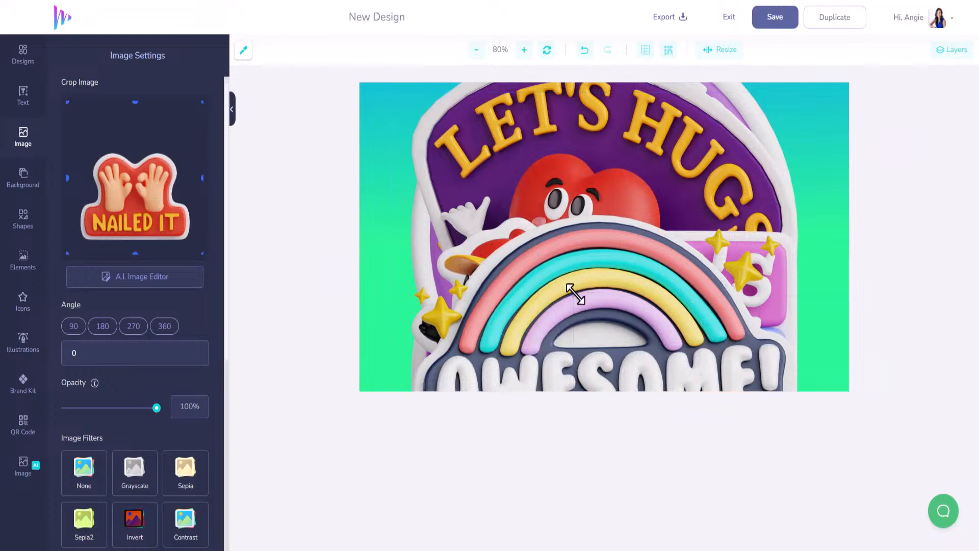
drag(648, 344, 416, 111)
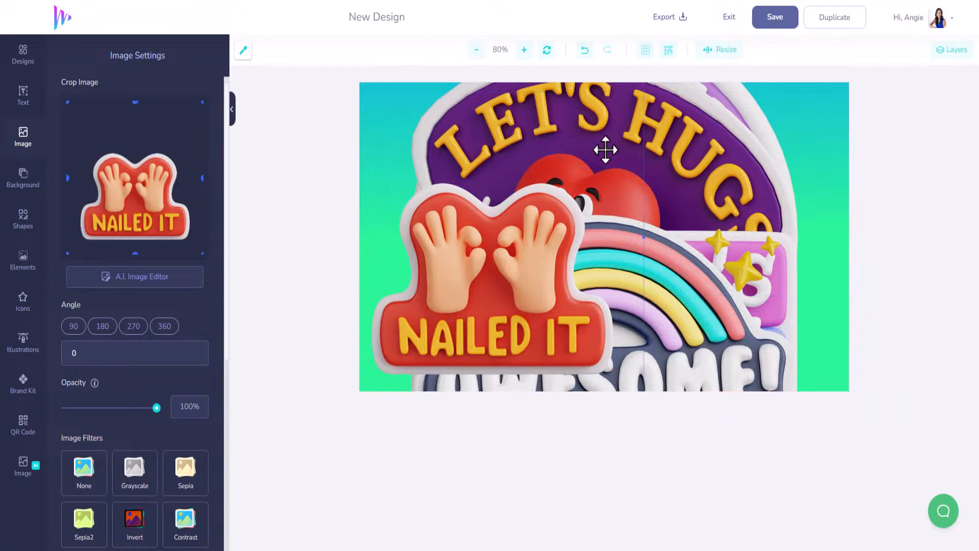
drag(547, 213, 563, 243)
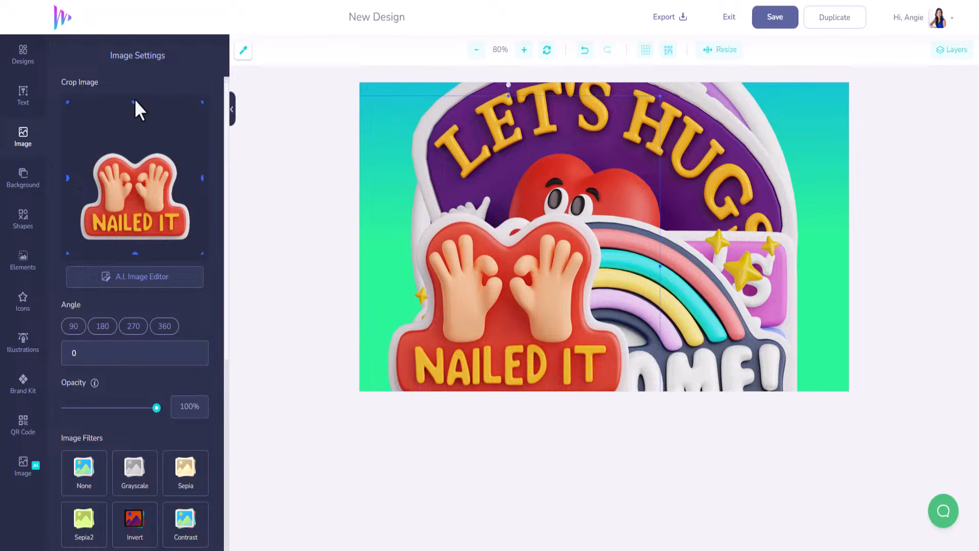
Crop the empty margins on all four sides of the Nailed It sticker, close to its outline
drag(134, 147, 134, 147)
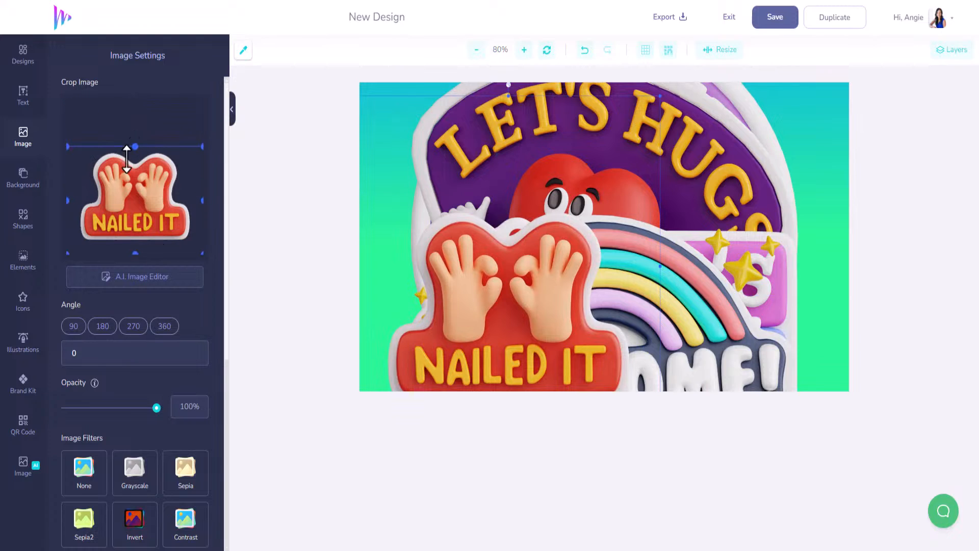
drag(67, 201, 75, 200)
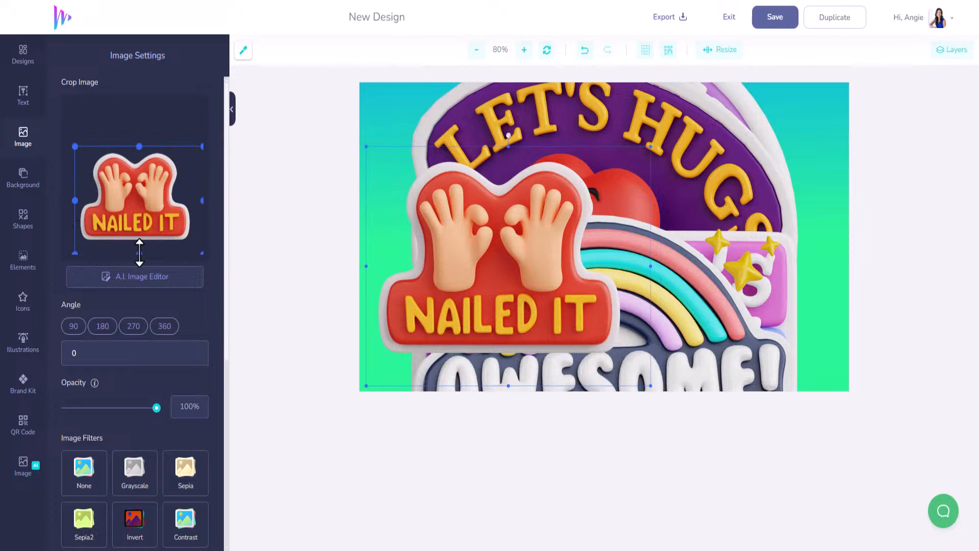
drag(139, 251, 140, 244)
drag(203, 200, 194, 197)
Shrink the Nailed It sticker to a small badge and place it in the canvas's upper-left corner
drag(376, 157, 567, 270)
drag(589, 334, 416, 135)
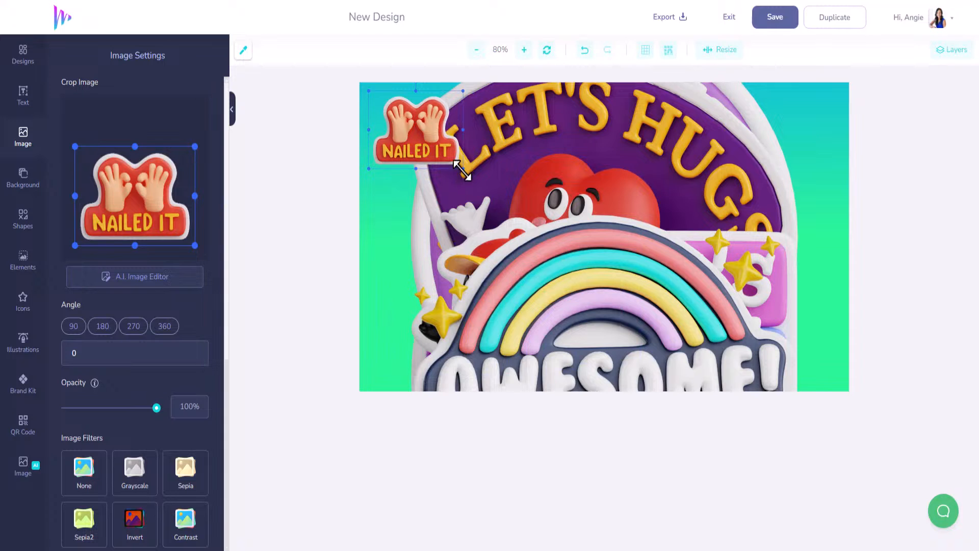
drag(462, 170, 436, 145)
Move the Awesome! sticker toward the canvas's lower right and crop the empty margins on all four sides
click(538, 188)
drag(545, 136, 549, 143)
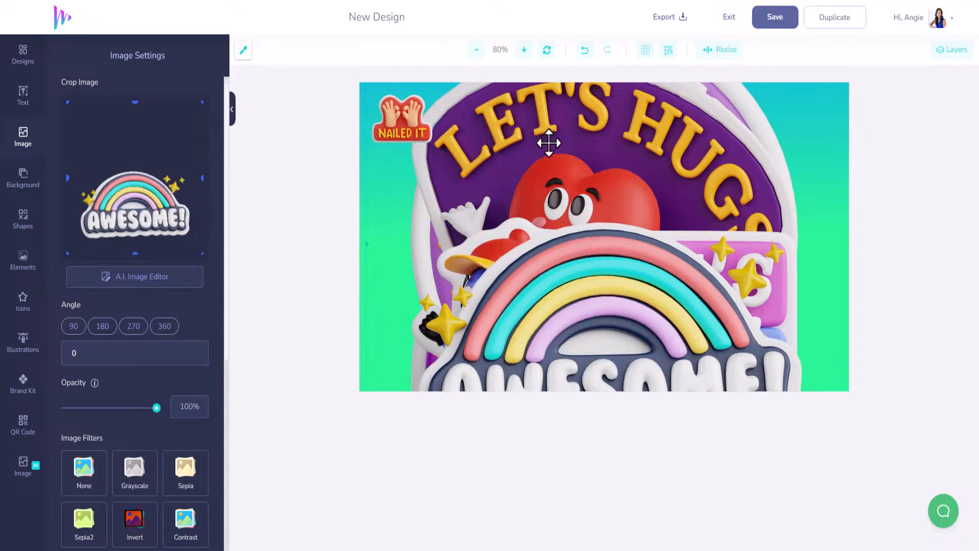
drag(579, 247, 632, 306)
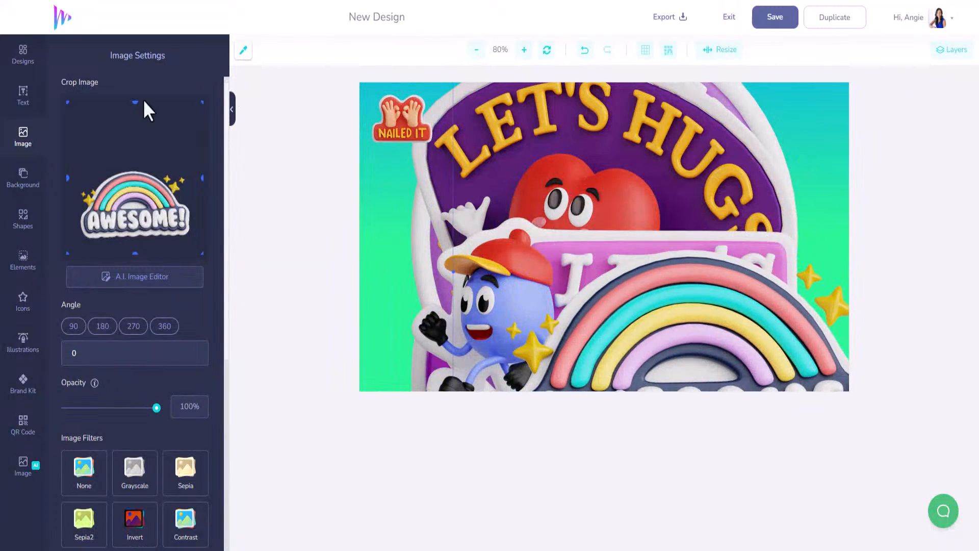
drag(134, 161, 133, 162)
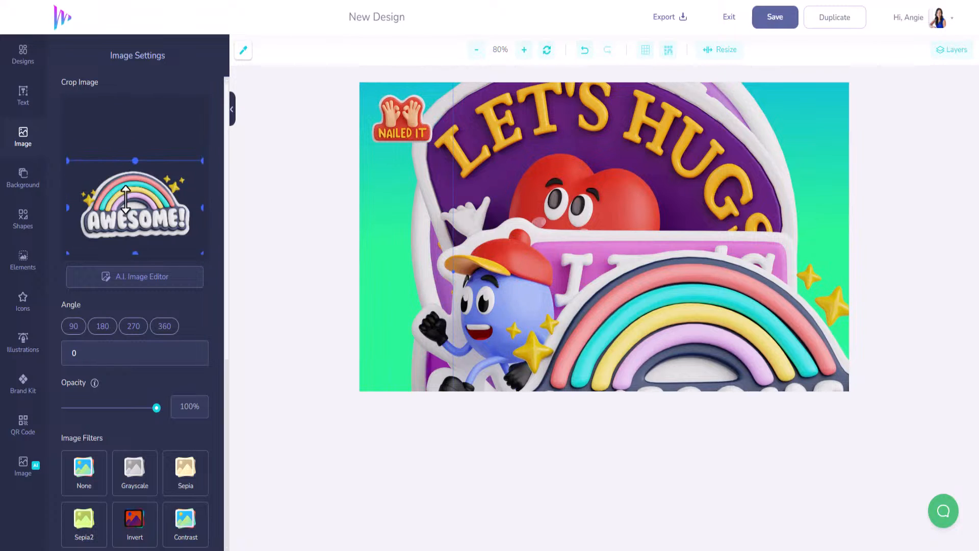
drag(134, 245, 134, 244)
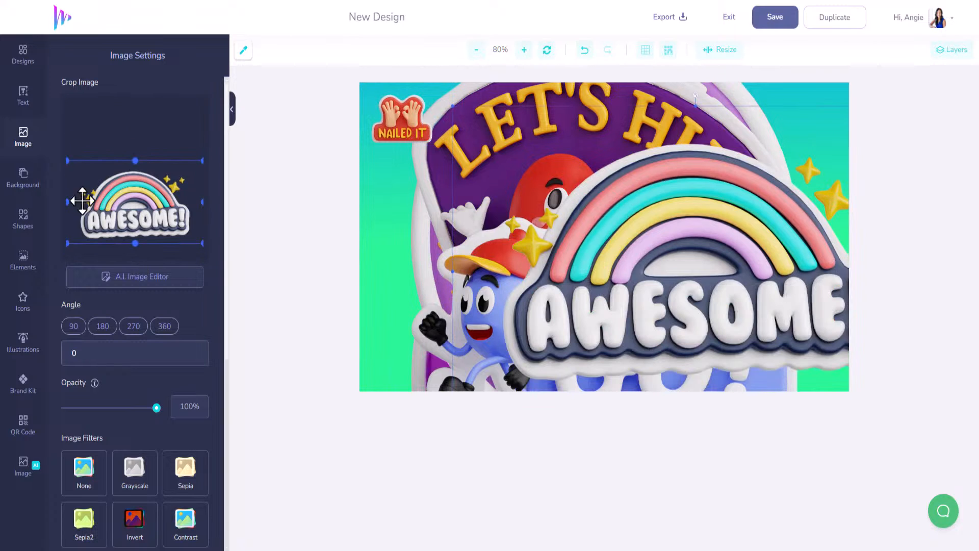
drag(68, 202, 77, 203)
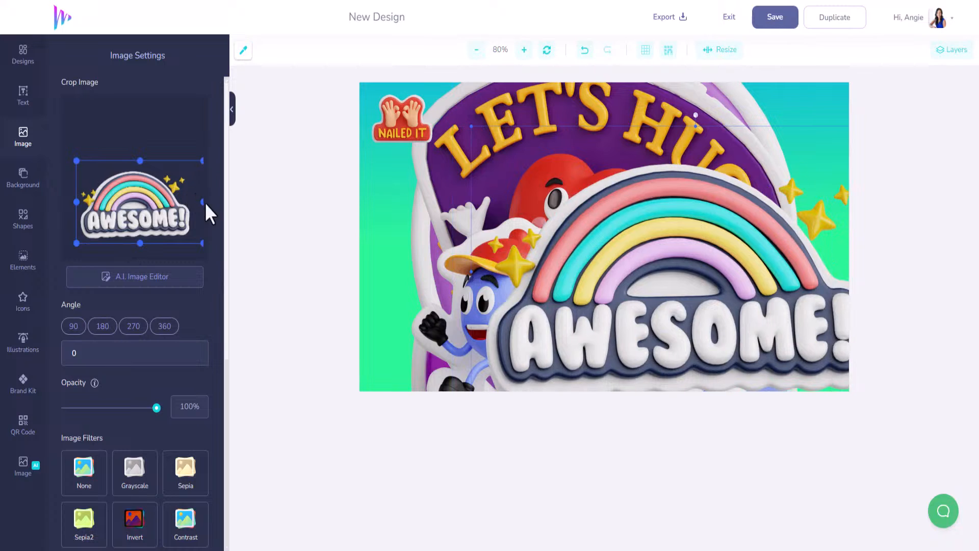
drag(201, 203, 196, 203)
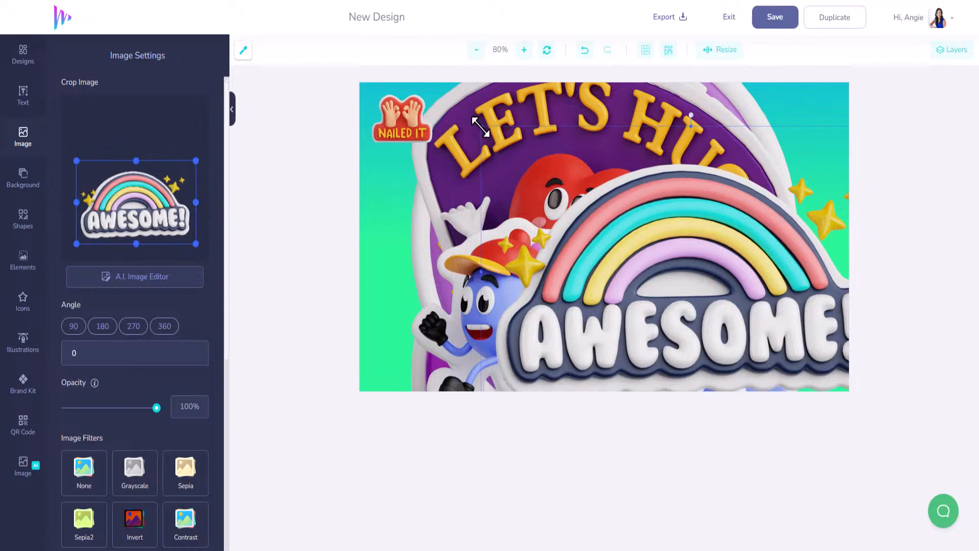
Shrink the Awesome! sticker to a small badge and place it in the canvas's lower-right corner
drag(481, 127, 627, 298)
drag(706, 330, 549, 216)
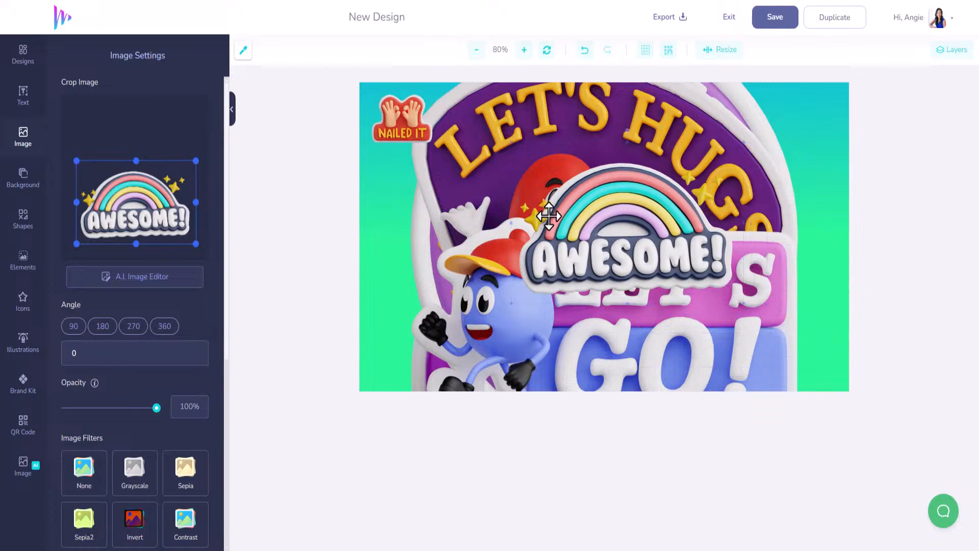
drag(510, 140, 655, 255)
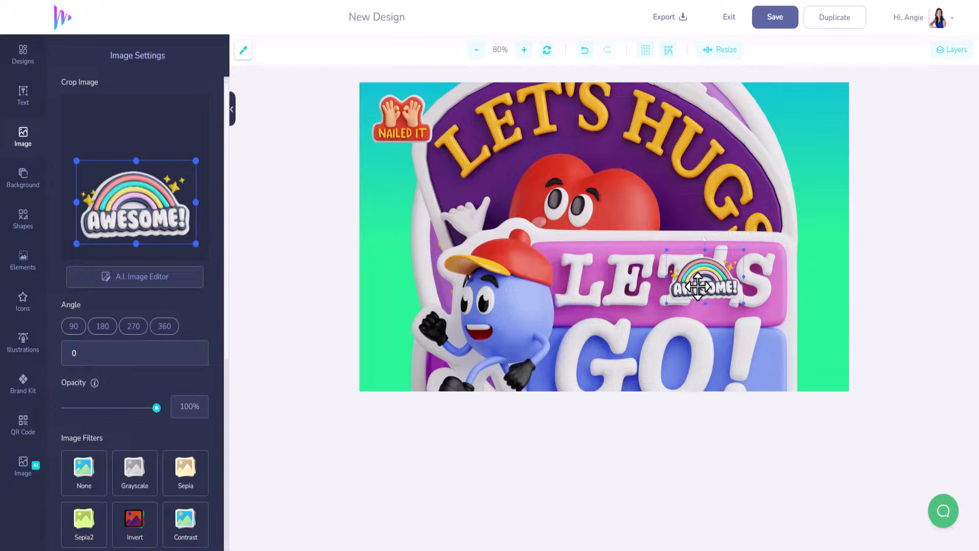
drag(700, 288, 791, 370)
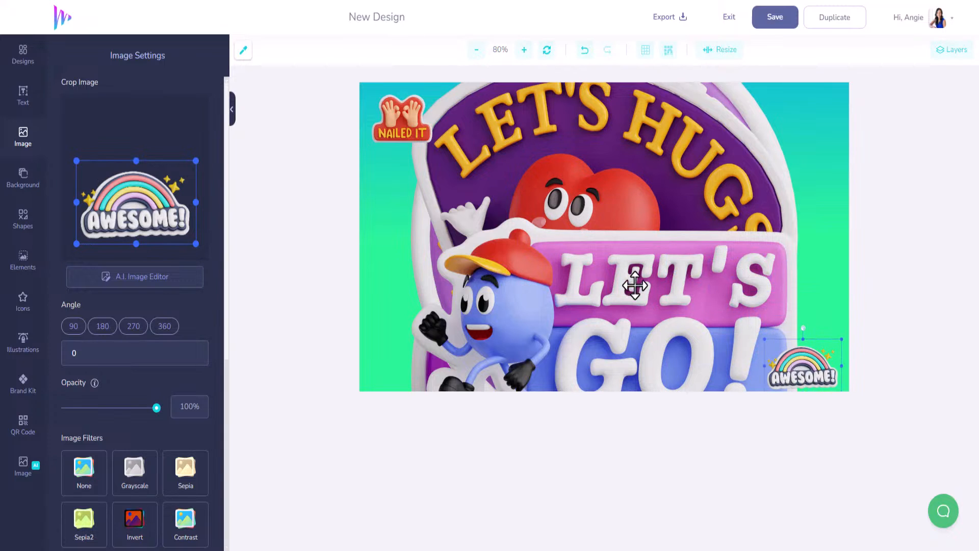
Crop the Let's Go! sticker close to its outline and place it as a small badge at the canvas's left edge, below Nailed It
drag(634, 278, 652, 293)
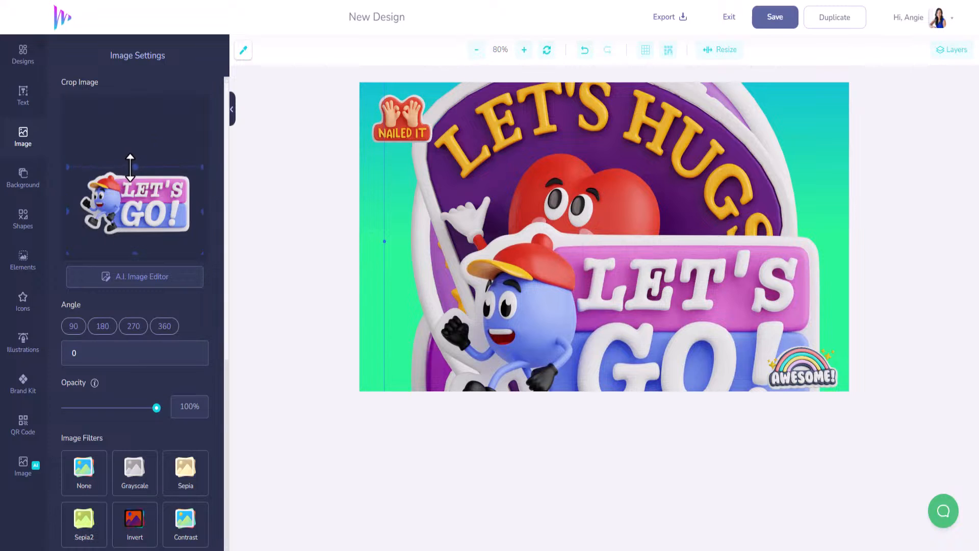
drag(130, 167, 130, 166)
drag(134, 254, 135, 238)
drag(68, 203, 75, 202)
drag(202, 203, 194, 202)
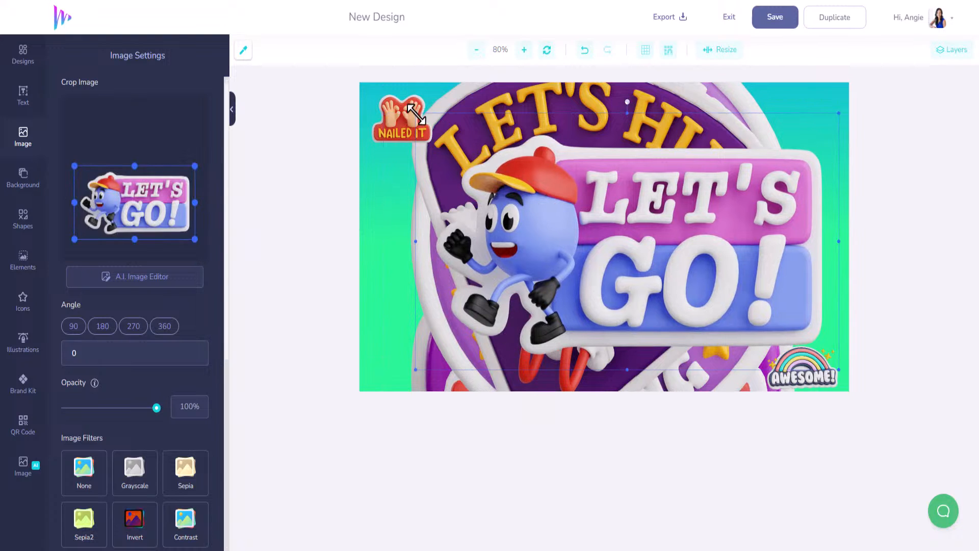
drag(416, 113, 401, 226)
Move the Let's Hugs sticker down the canvas and crop the empty margins on all four sides
click(511, 149)
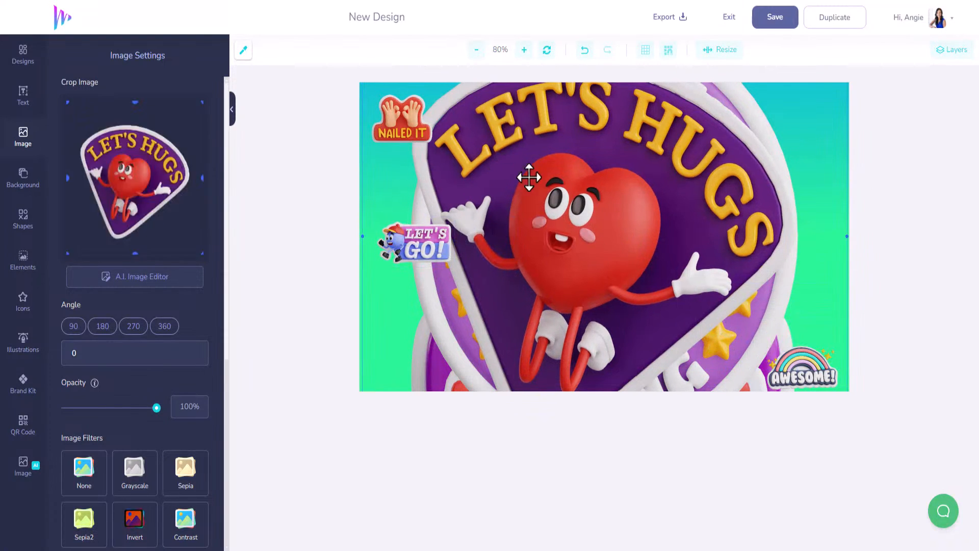
drag(529, 177, 558, 299)
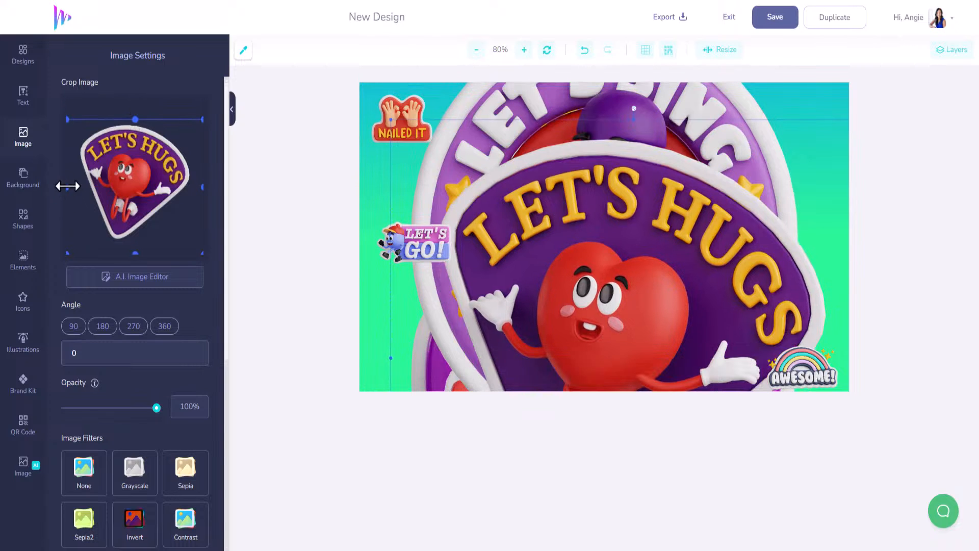
drag(65, 186, 76, 186)
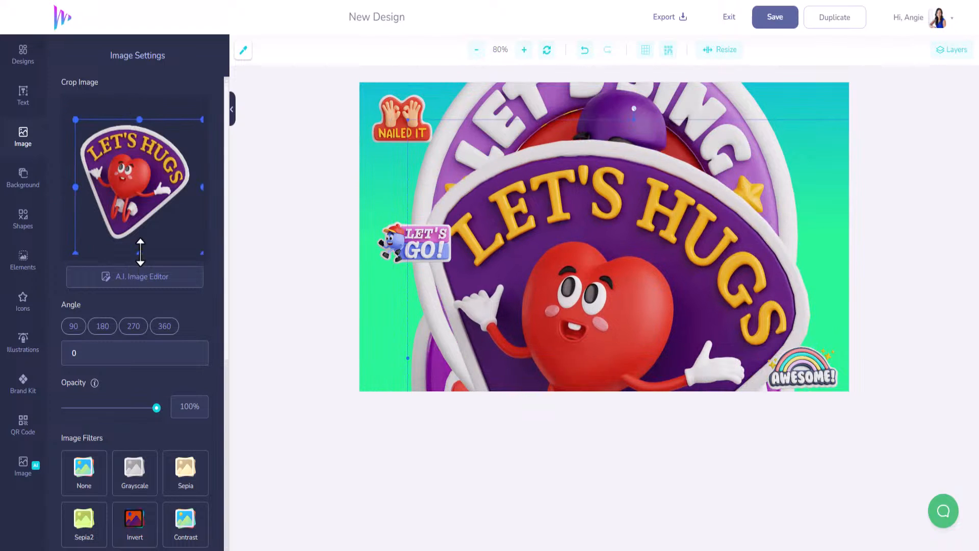
drag(141, 251, 139, 245)
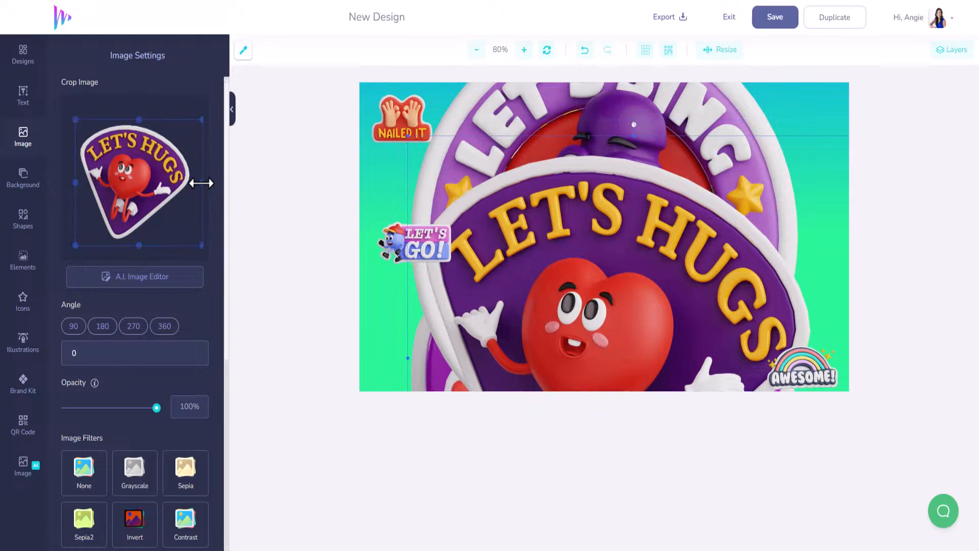
drag(203, 184, 194, 182)
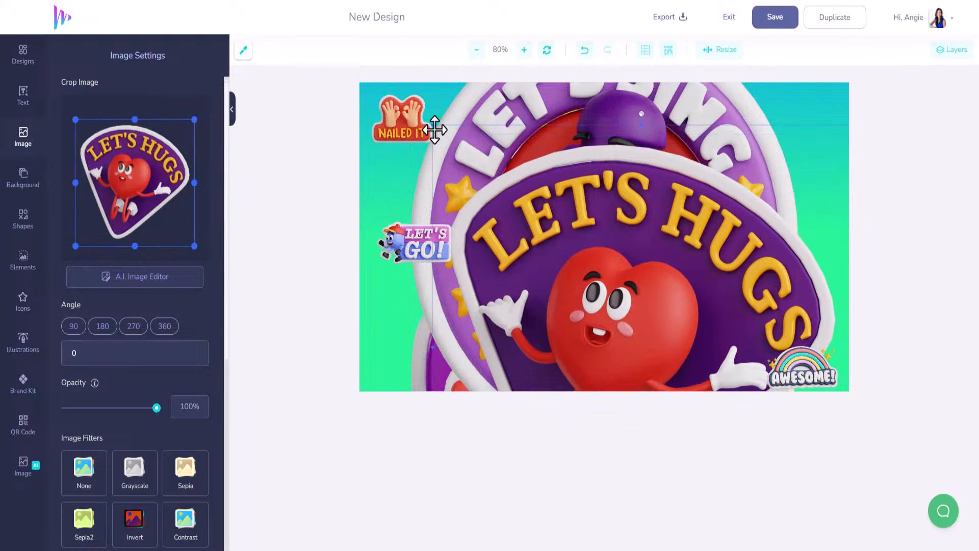
Shrink the Let's Hugs sticker to a small badge and place it near the canvas's upper-right corner
drag(433, 125, 530, 128)
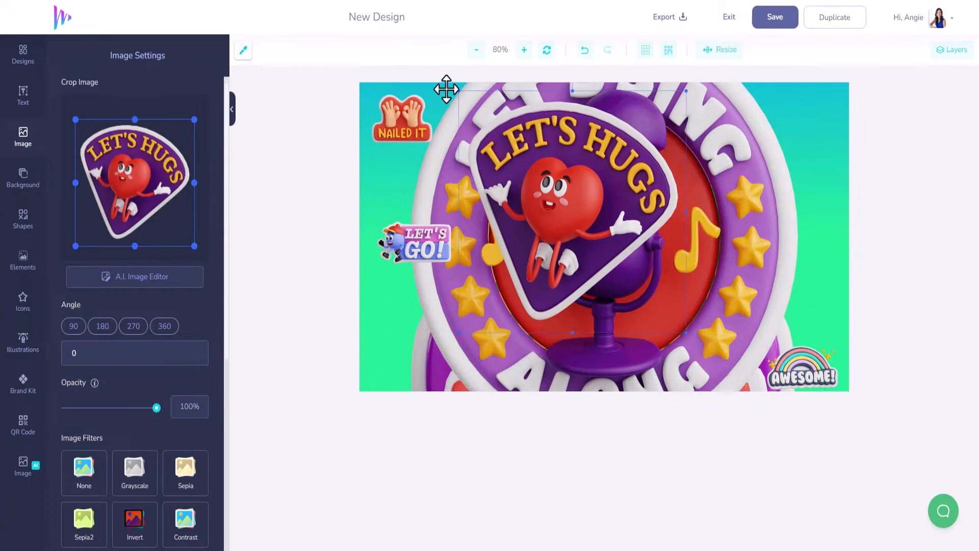
drag(456, 92, 545, 228)
drag(466, 138, 624, 305)
drag(658, 339, 791, 145)
Move the Let's Sing Along sticker toward the canvas's lower right and crop its empty margins on all four sides
click(631, 209)
drag(630, 208, 639, 279)
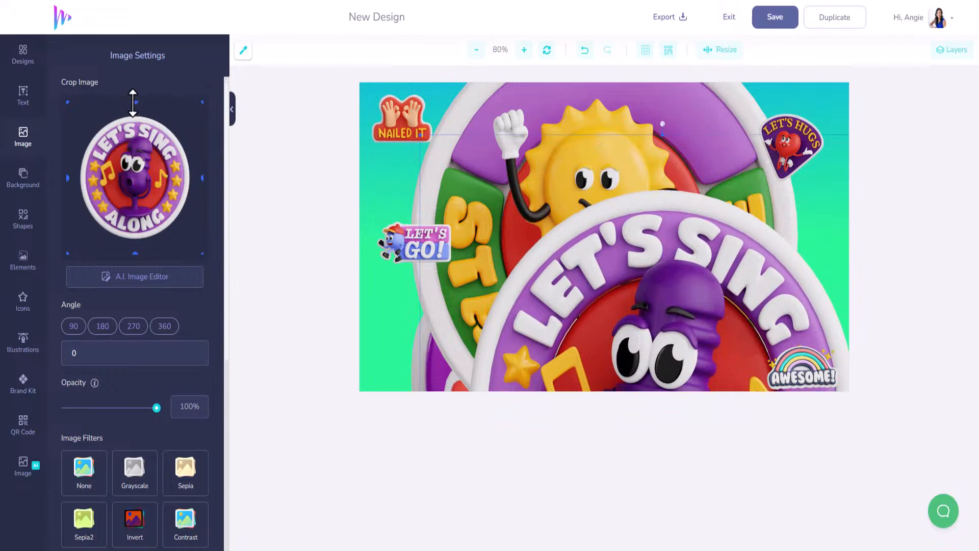
drag(135, 102, 135, 111)
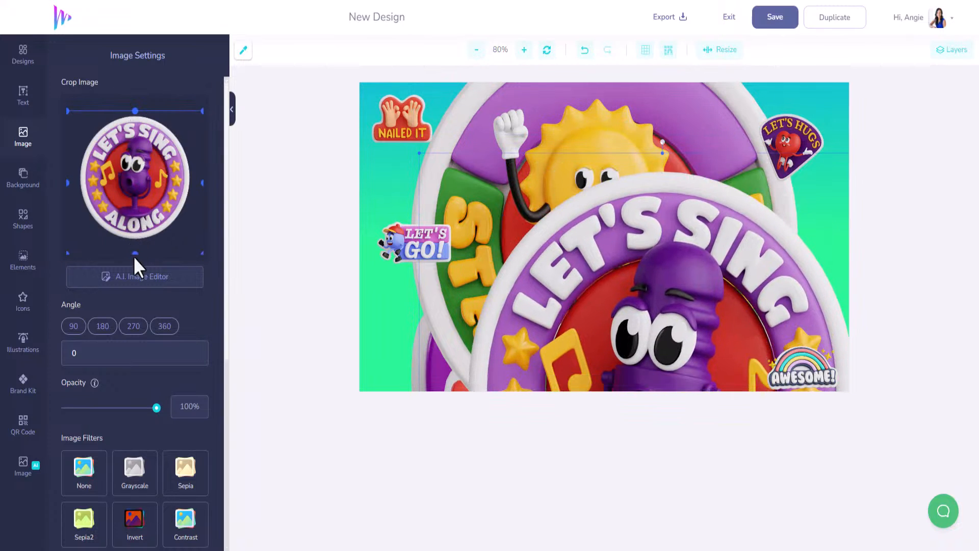
drag(134, 253, 137, 243)
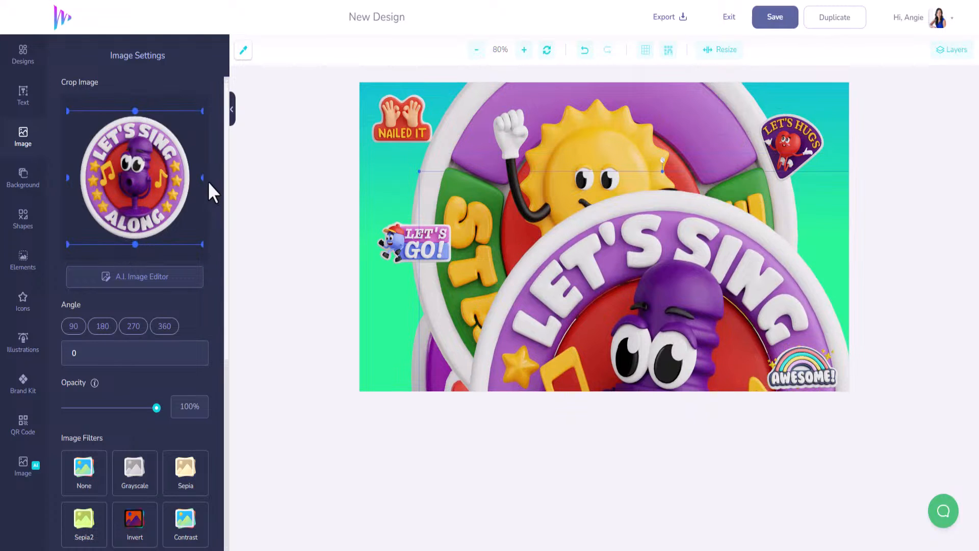
drag(203, 178, 196, 178)
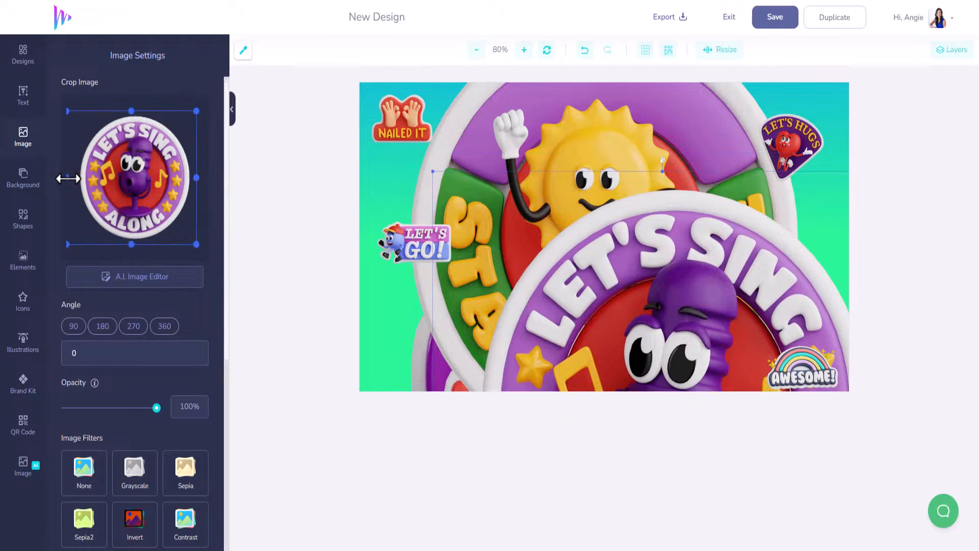
drag(68, 178, 79, 178)
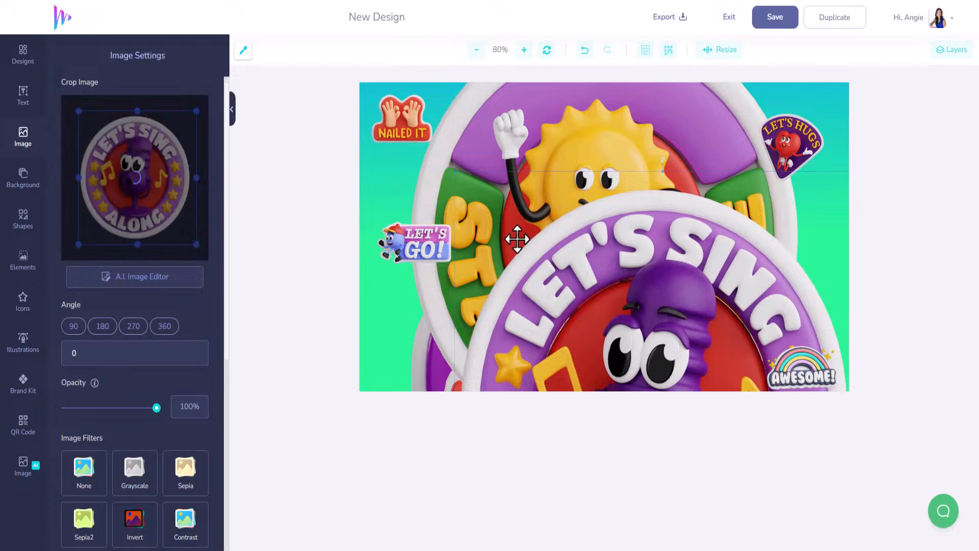
Shrink the Let's Sing Along sticker to a small badge and place it at the canvas's lower left, below Let's Go!
click(456, 172)
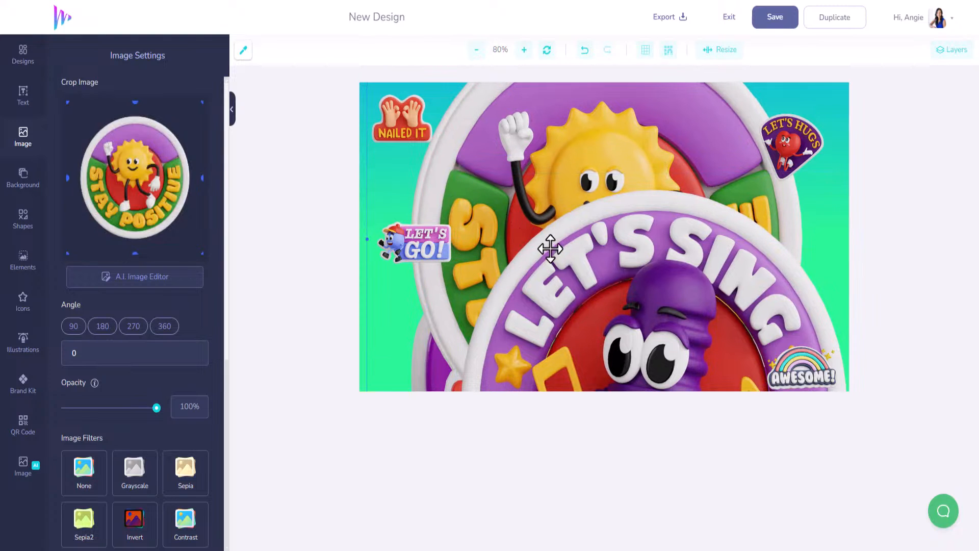
click(550, 249)
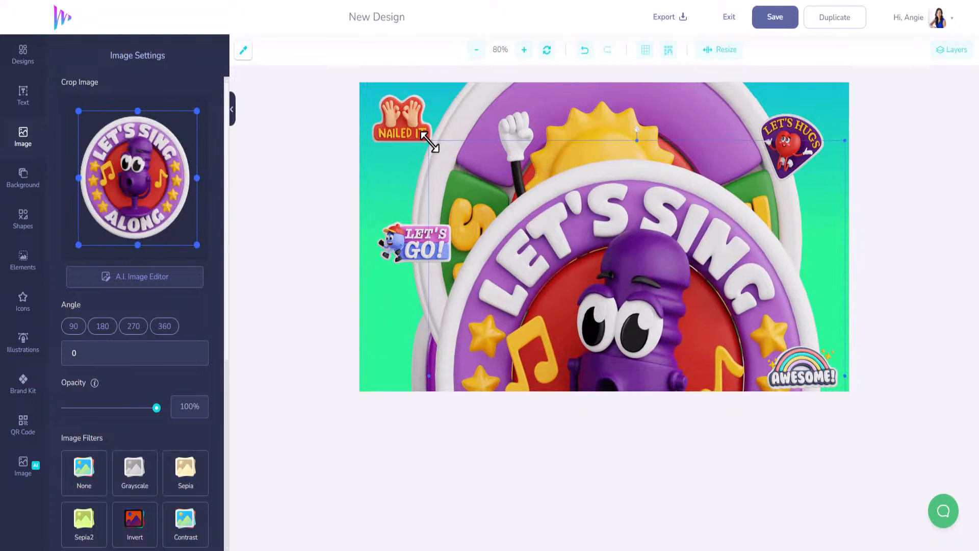
drag(427, 140, 640, 366)
drag(697, 366, 688, 263)
drag(719, 293, 457, 337)
Move the Stay Positive sticker down the canvas and crop the empty margins on all four sides
drag(554, 158, 586, 251)
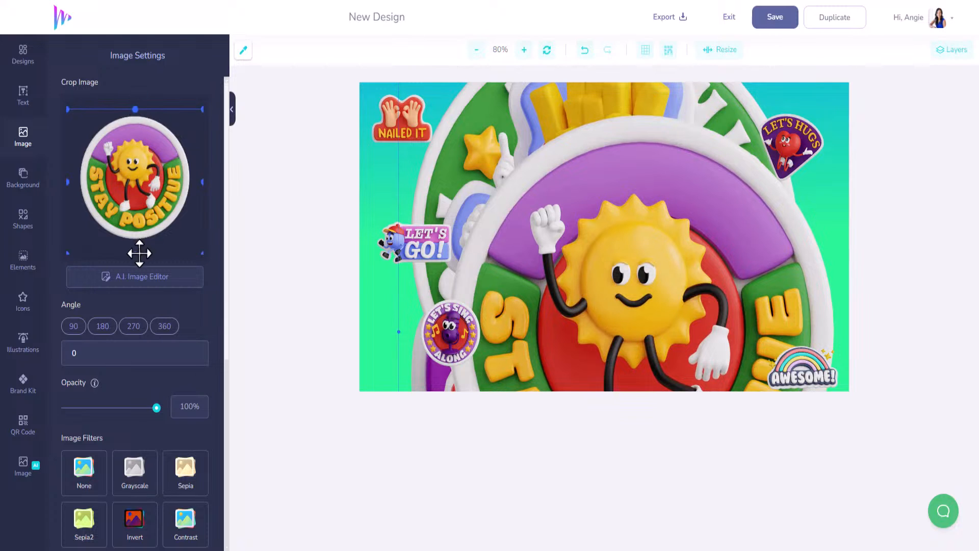
drag(136, 253, 140, 245)
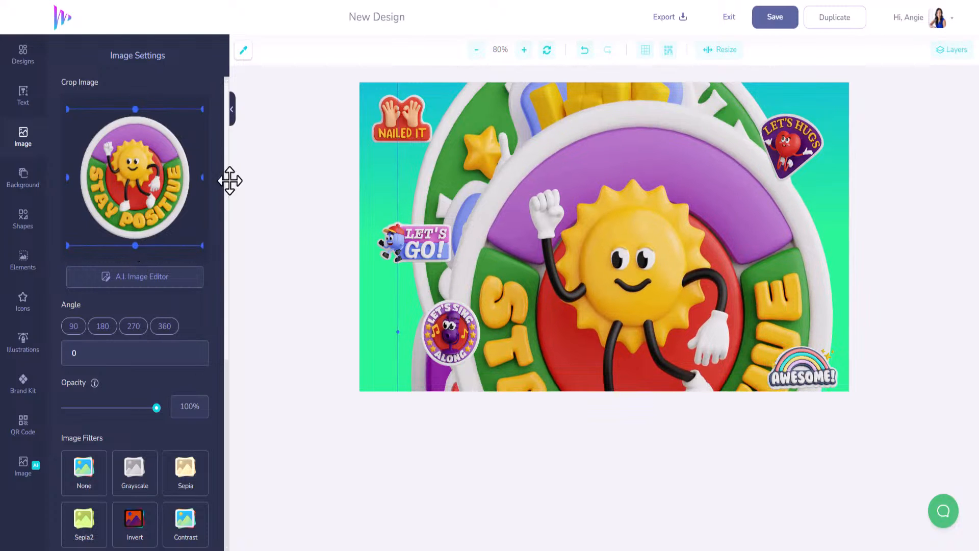
drag(195, 177, 195, 177)
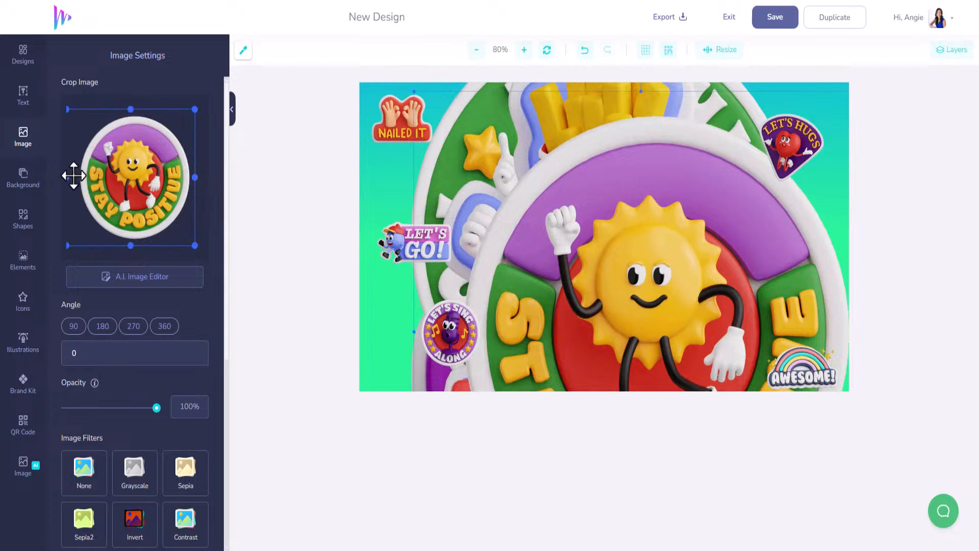
drag(68, 177, 76, 177)
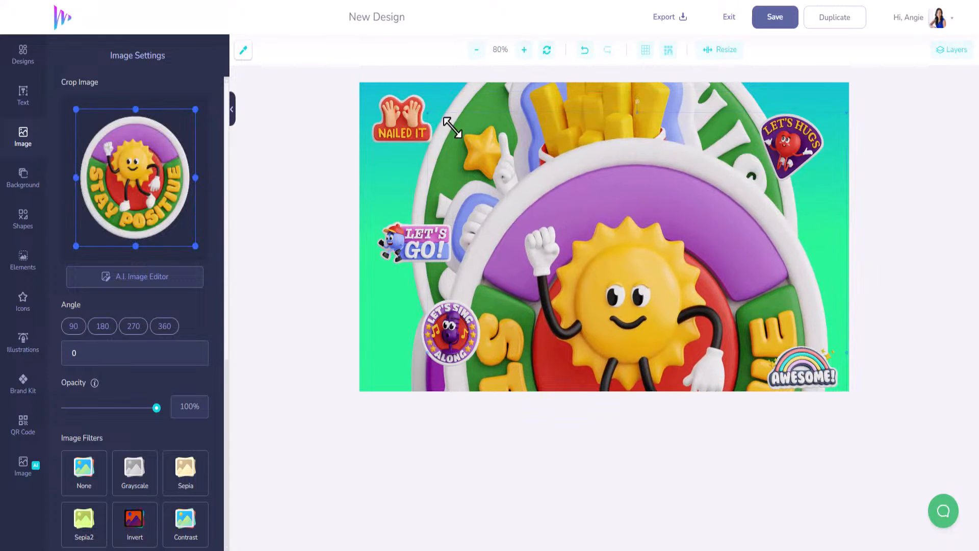
Shrink the Stay Positive sticker to a small badge and place it at the canvas's right edge, below Let's Hugs
drag(449, 121, 686, 274)
drag(718, 365, 582, 287)
drag(627, 332, 824, 230)
Crop the empty margins around the Keep Going fries sticker on all four sides
mouse_move(561, 165)
mouse_down()
mouse_move(595, 260)
mouse_move(563, 172)
mouse_up()
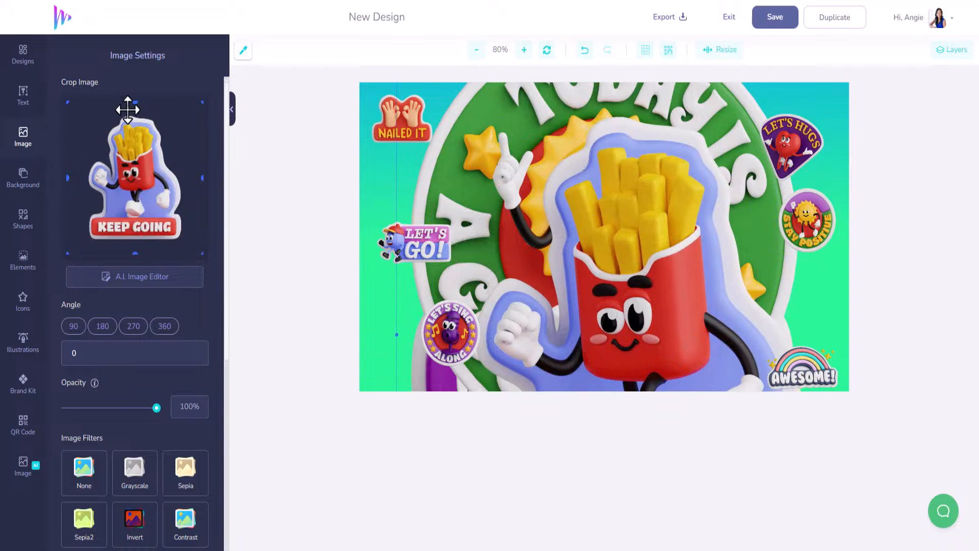
drag(141, 299, 132, 253)
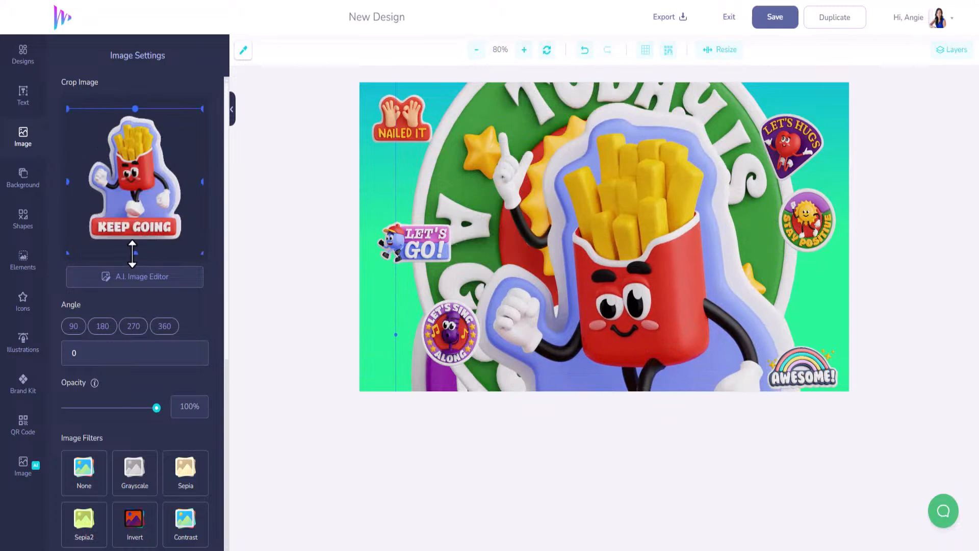
drag(88, 205, 81, 178)
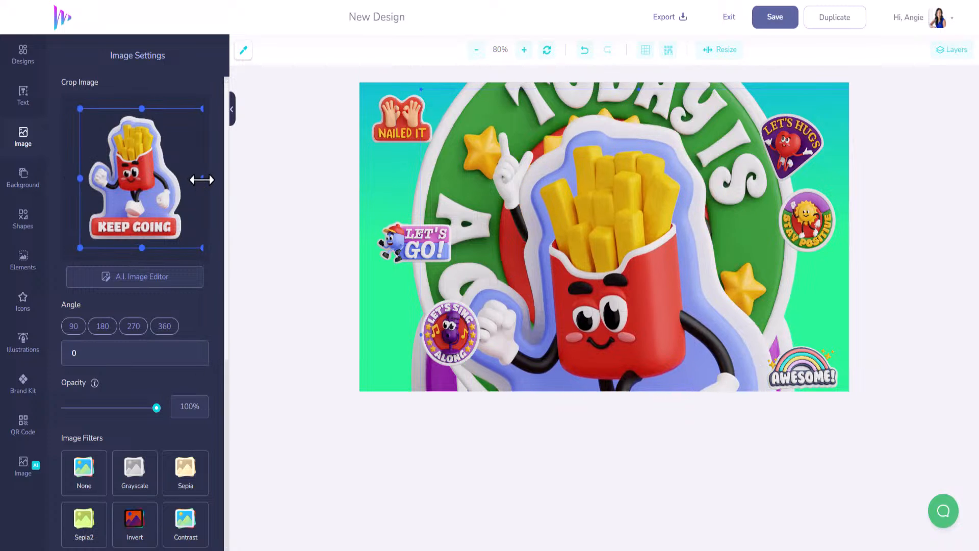
drag(203, 179, 188, 179)
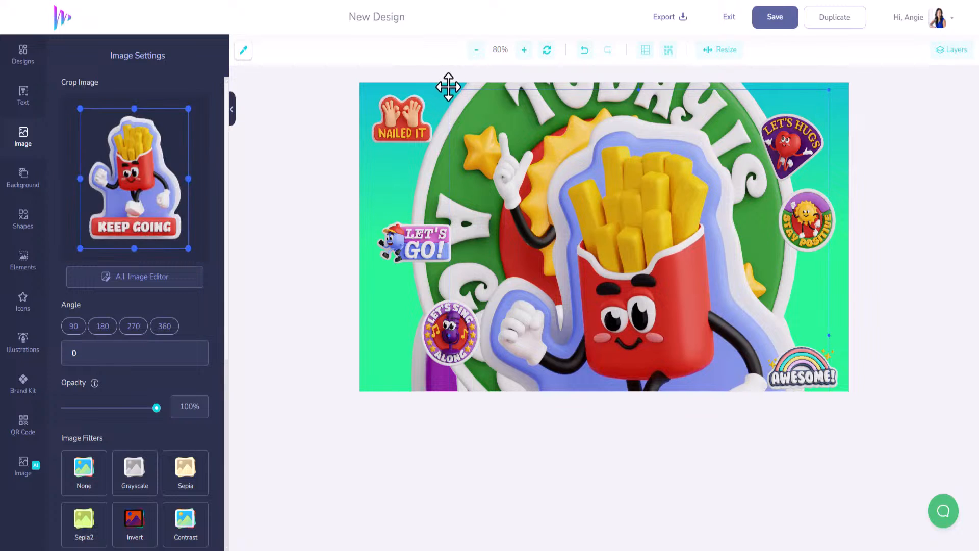
Shrink the Keep Going fries sticker to a small badge and place it near the canvas's top edge, beside Nailed It
drag(453, 92, 628, 255)
drag(721, 343, 558, 199)
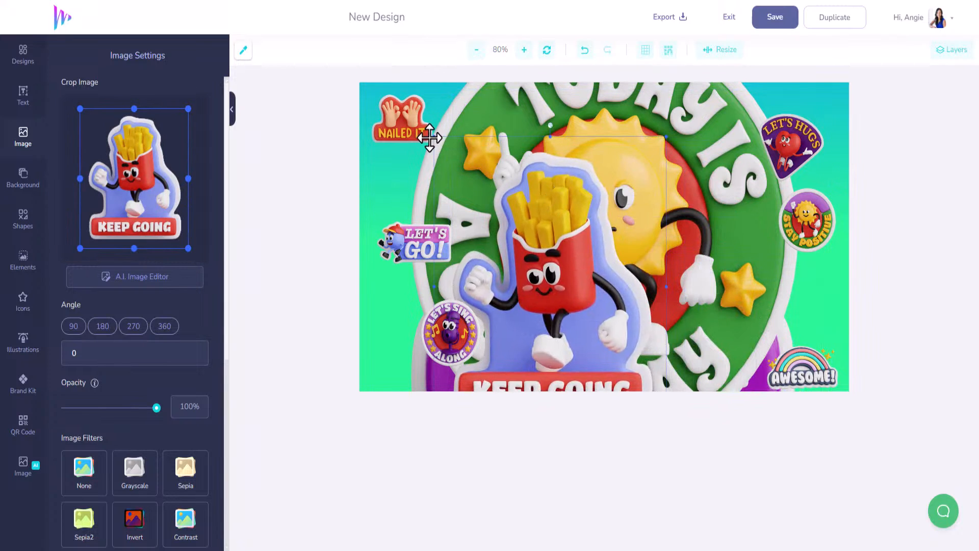
drag(434, 136, 567, 309)
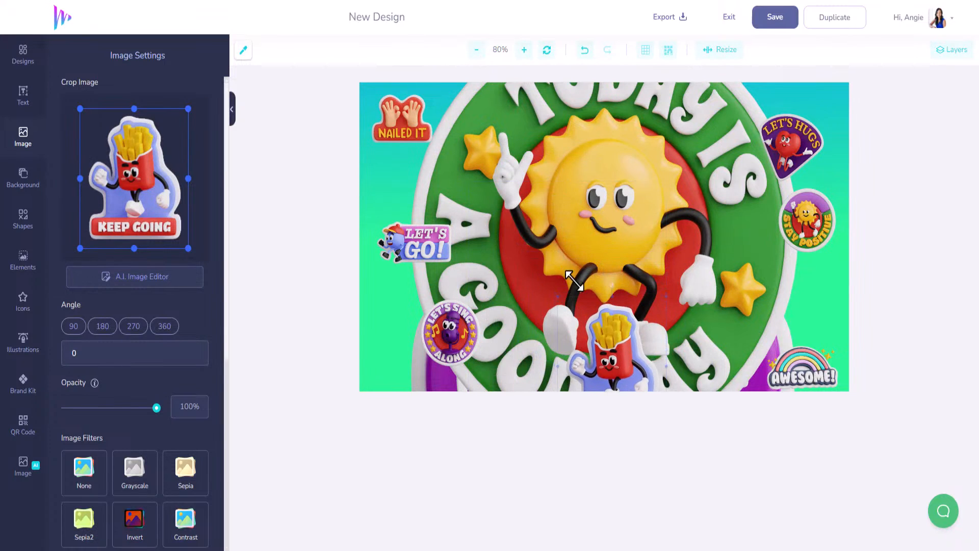
drag(611, 340, 533, 188)
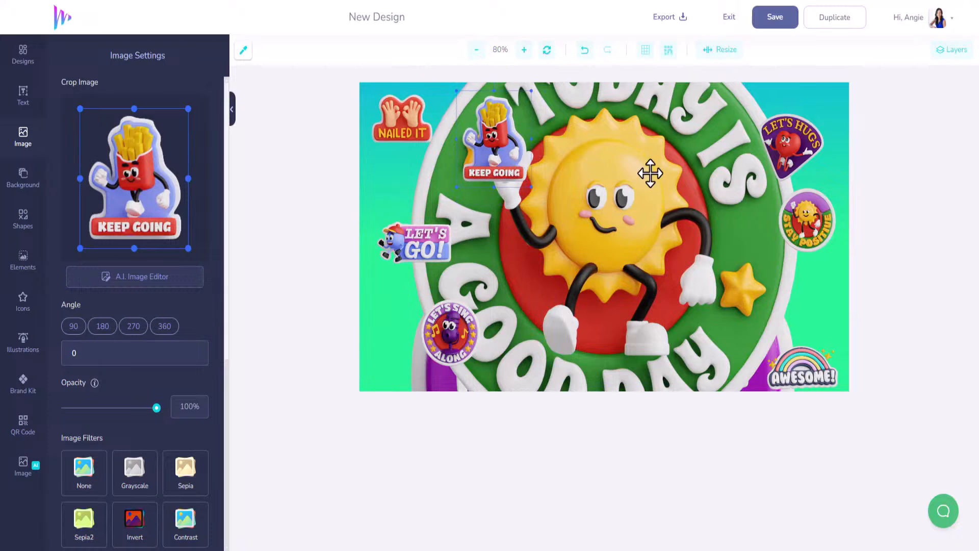
Shrink the Today Is a Good Day sticker to a small badge and place it at the canvas's bottom edge, left of Awesome!
drag(650, 174, 629, 246)
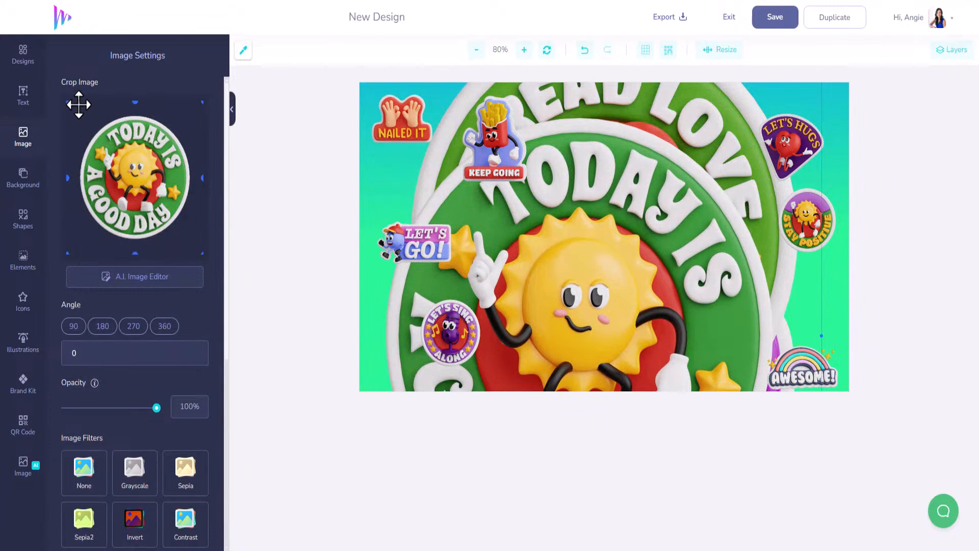
drag(543, 206, 620, 263)
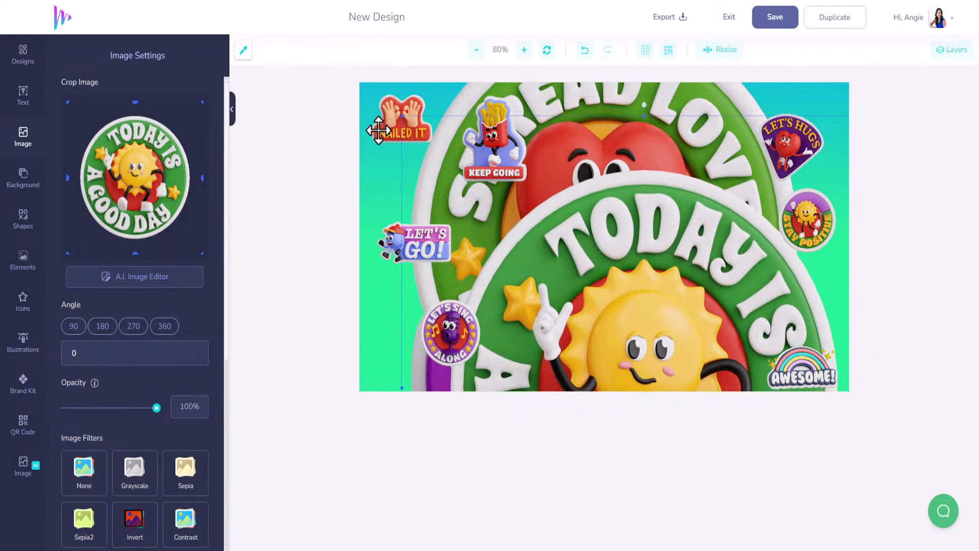
mouse_move(401, 117)
mouse_down()
mouse_move(636, 328)
mouse_move(387, 178)
mouse_move(411, 128)
mouse_up()
drag(468, 235, 585, 238)
drag(593, 199, 577, 243)
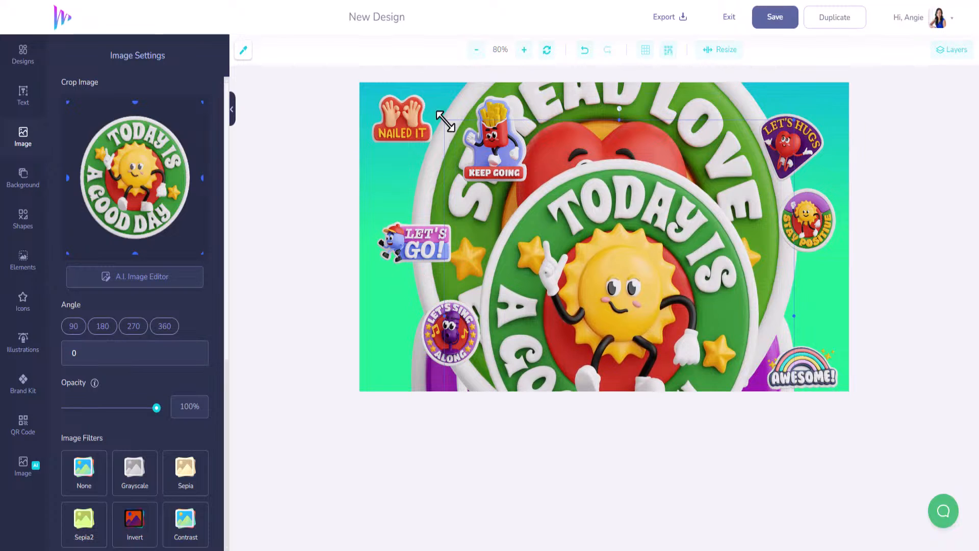
drag(445, 121, 573, 265)
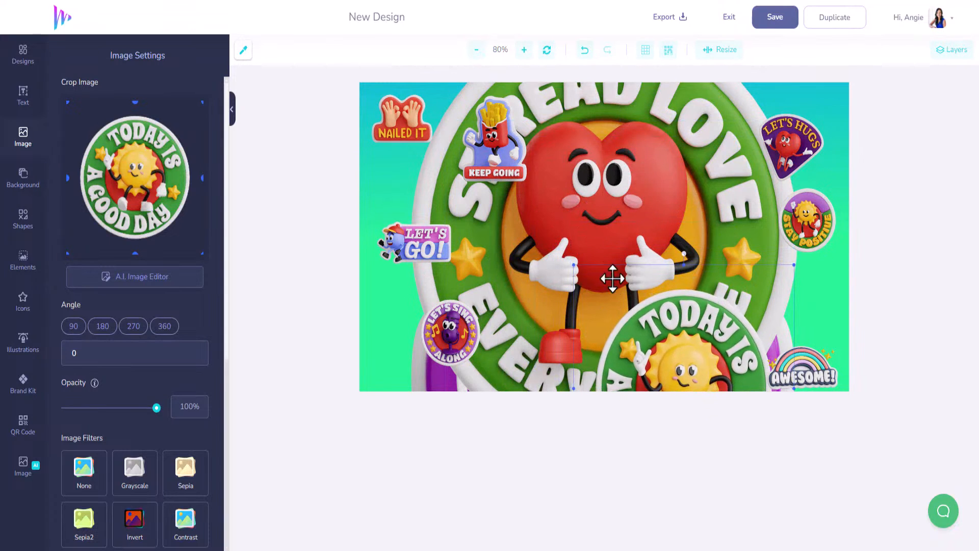
drag(663, 334, 616, 190)
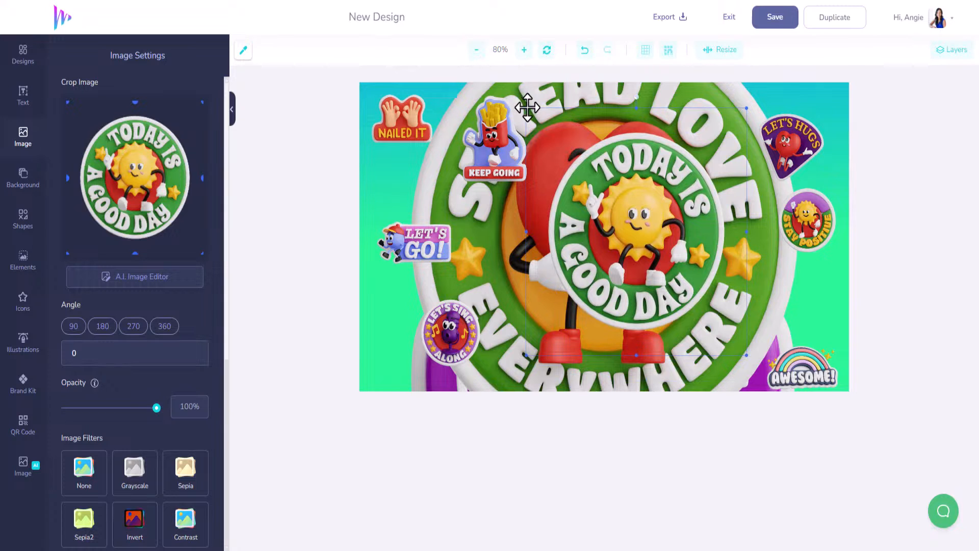
drag(526, 108, 675, 275)
drag(712, 313, 664, 359)
Shrink the Spread Love Everywhere sticker to a small badge and place it near the canvas's top edge, left of Let's Hugs
drag(599, 117, 638, 223)
drag(560, 249, 558, 300)
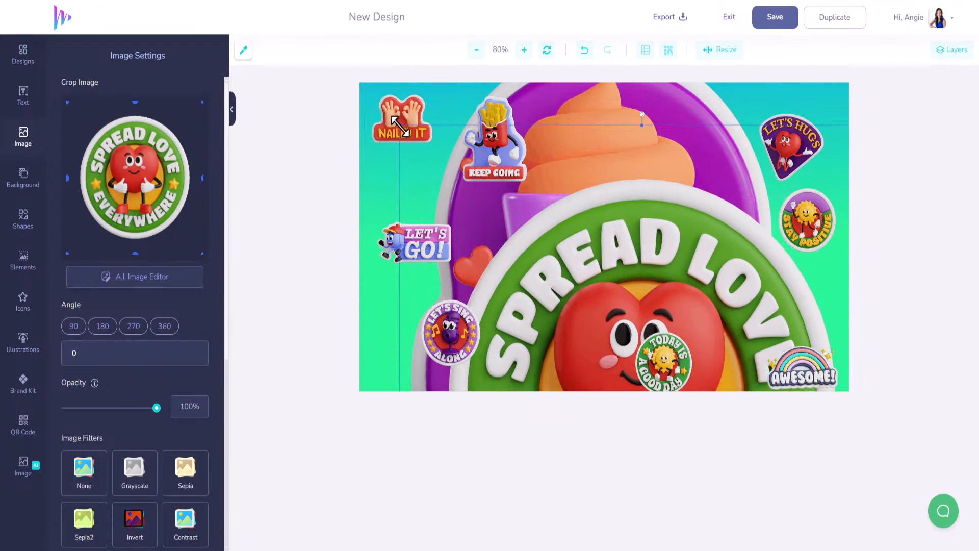
drag(398, 125, 497, 216)
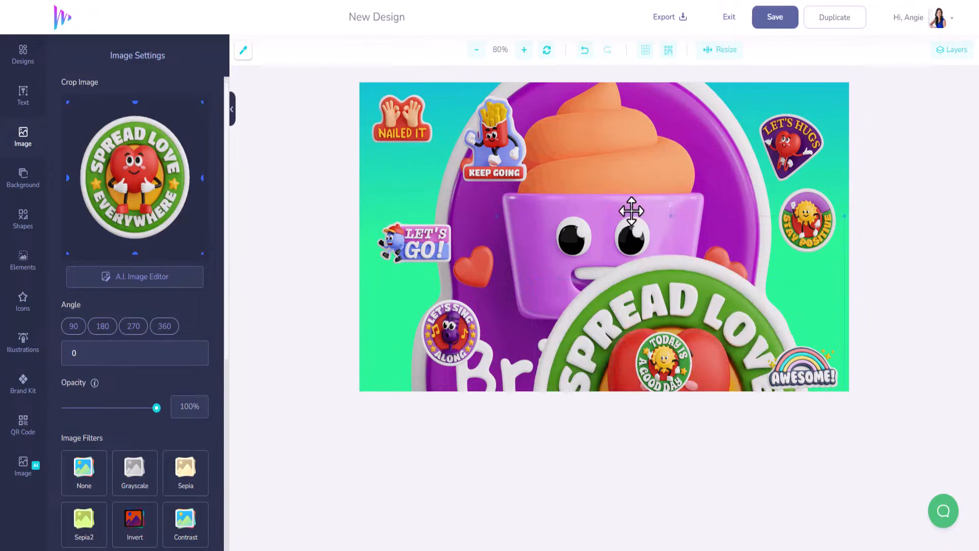
drag(580, 280, 516, 182)
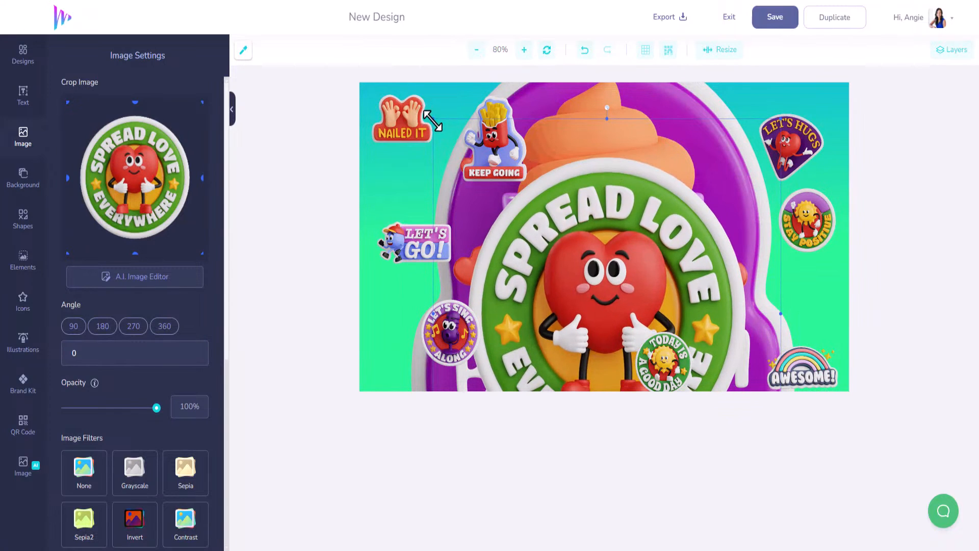
drag(433, 121, 653, 329)
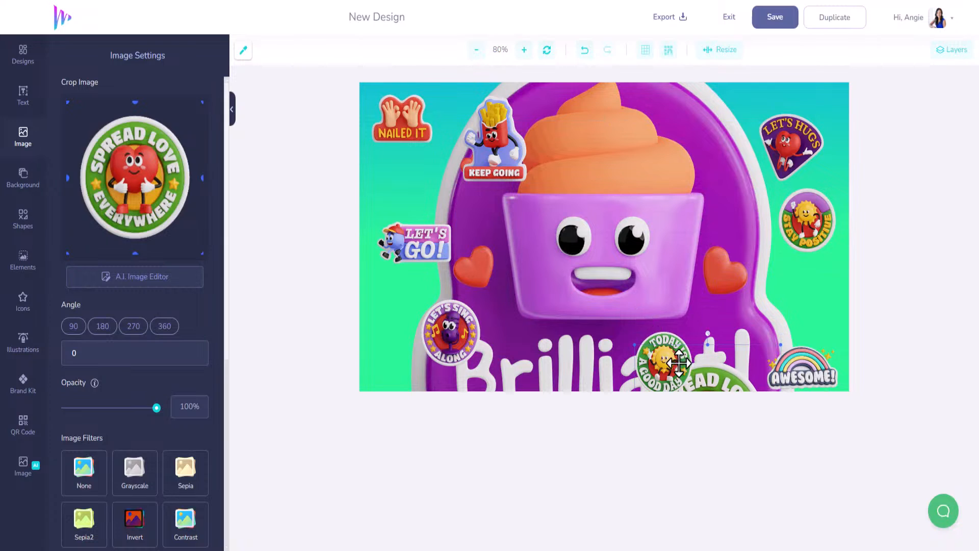
drag(722, 336, 658, 160)
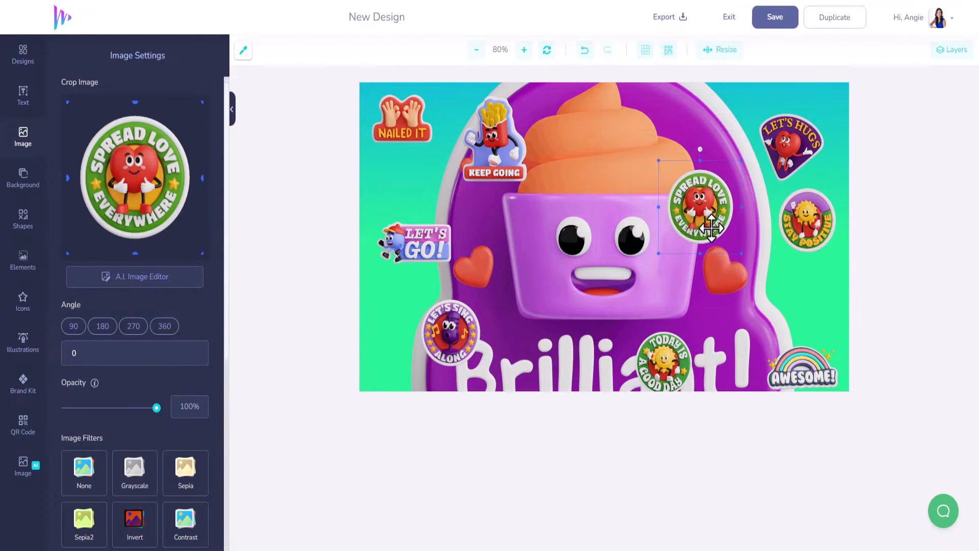
drag(706, 217, 690, 154)
Shrink the Brilliant! sticker to a small badge, place it below and left of Stay Positive, and shift Keep Going slightly right
drag(574, 146, 647, 271)
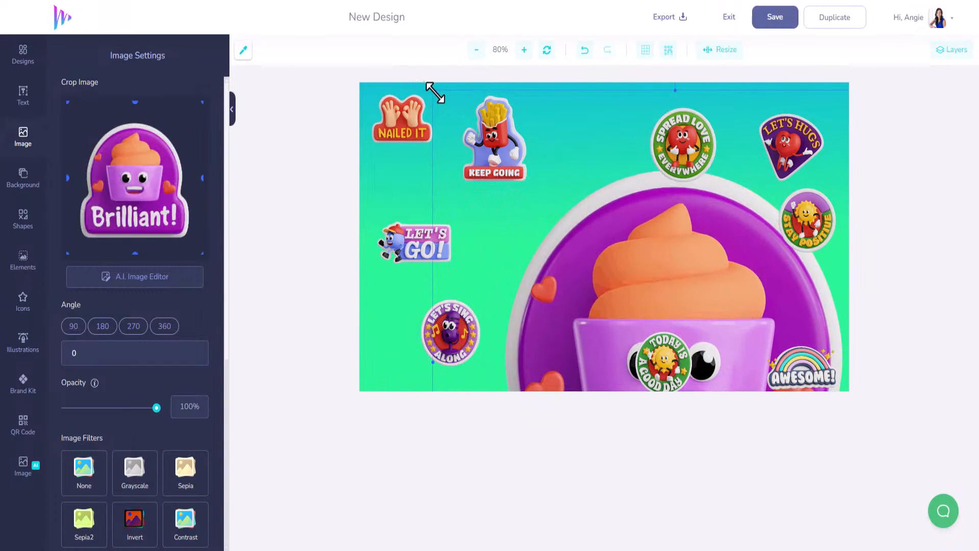
drag(435, 93, 637, 287)
drag(714, 323, 495, 126)
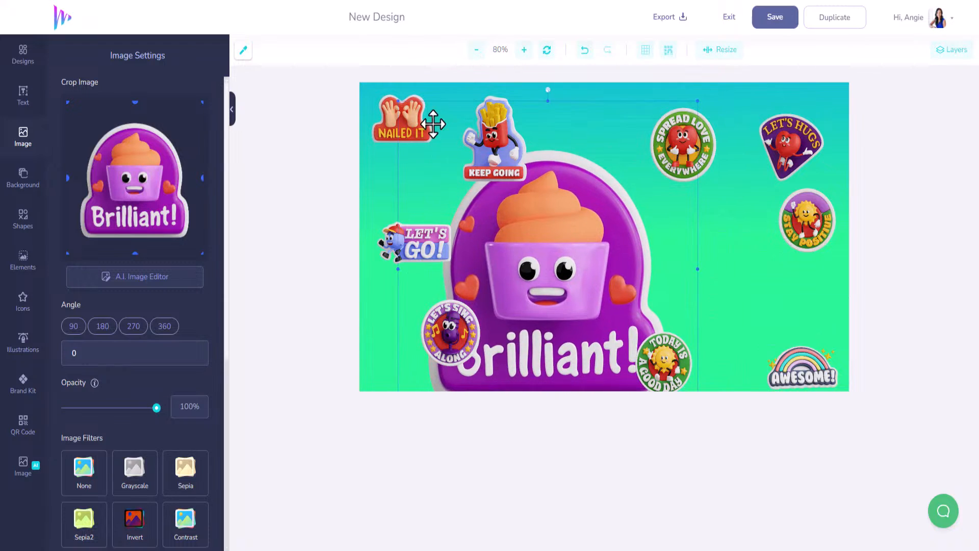
drag(398, 101, 614, 222)
drag(635, 257, 545, 257)
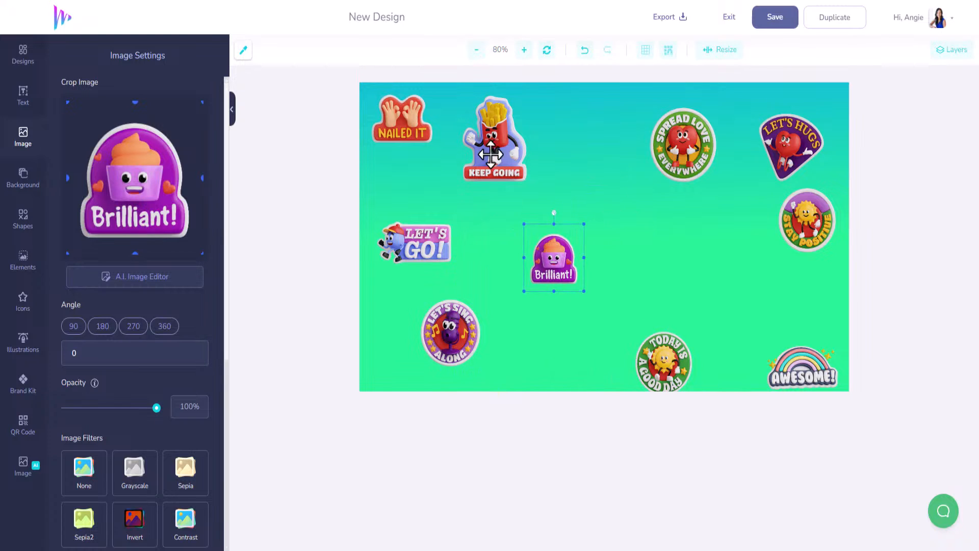
drag(490, 154, 544, 159)
drag(549, 226, 742, 240)
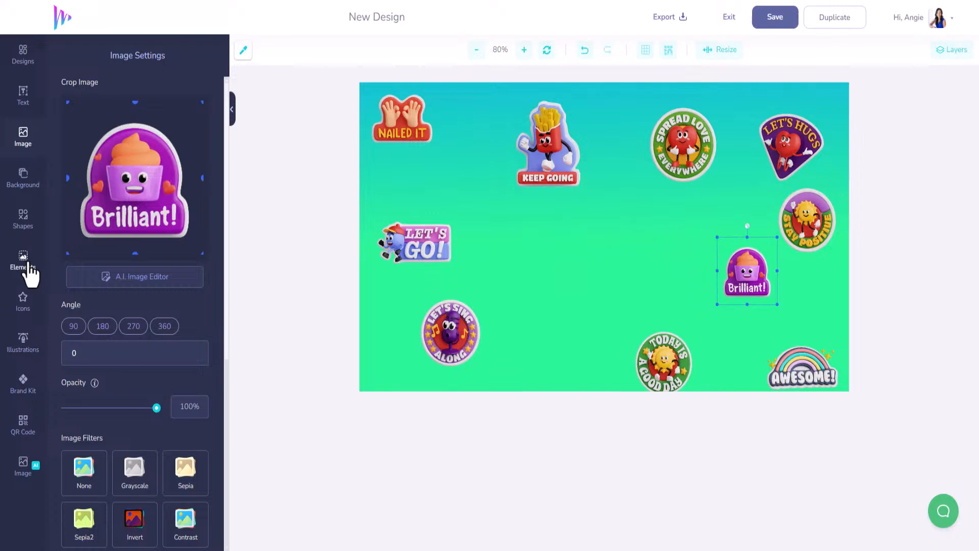
Browse the sticker elements and load two further batches of them
click(25, 261)
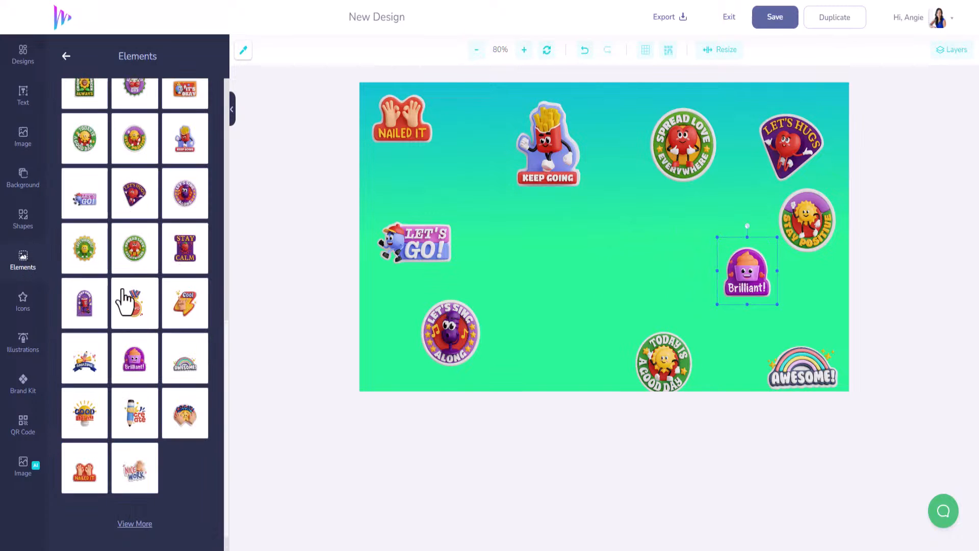
scroll(122, 275, up, 9)
scroll(127, 250, down, 9)
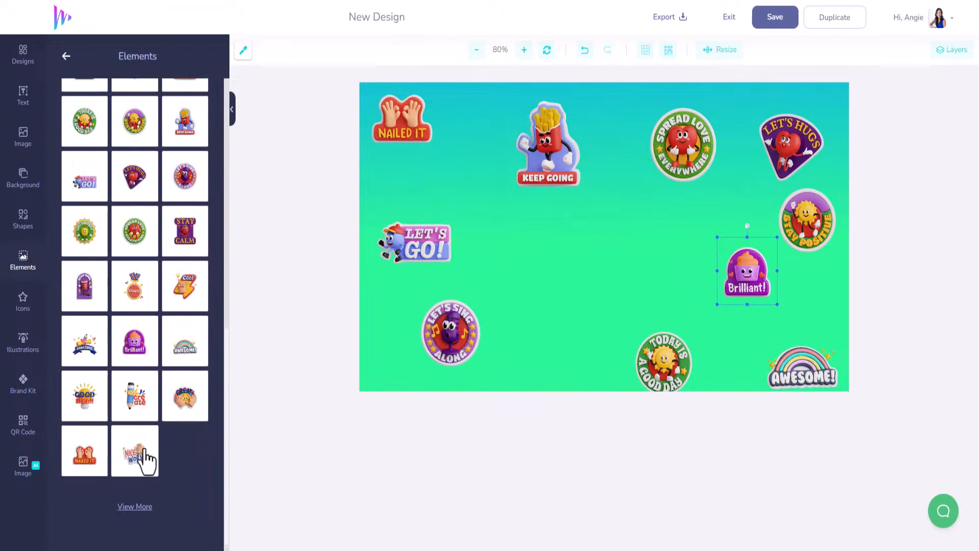
click(134, 506)
scroll(148, 446, down, 1)
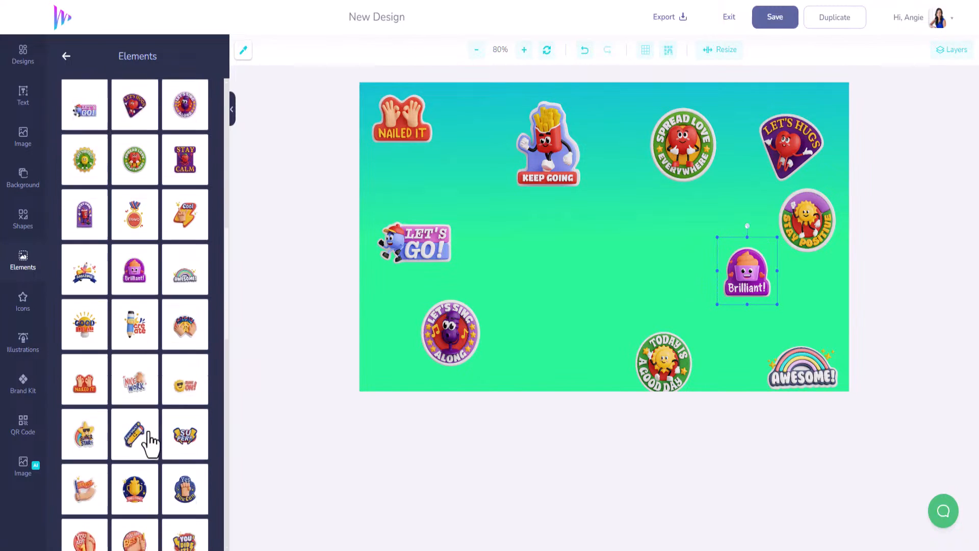
scroll(151, 442, down, 7)
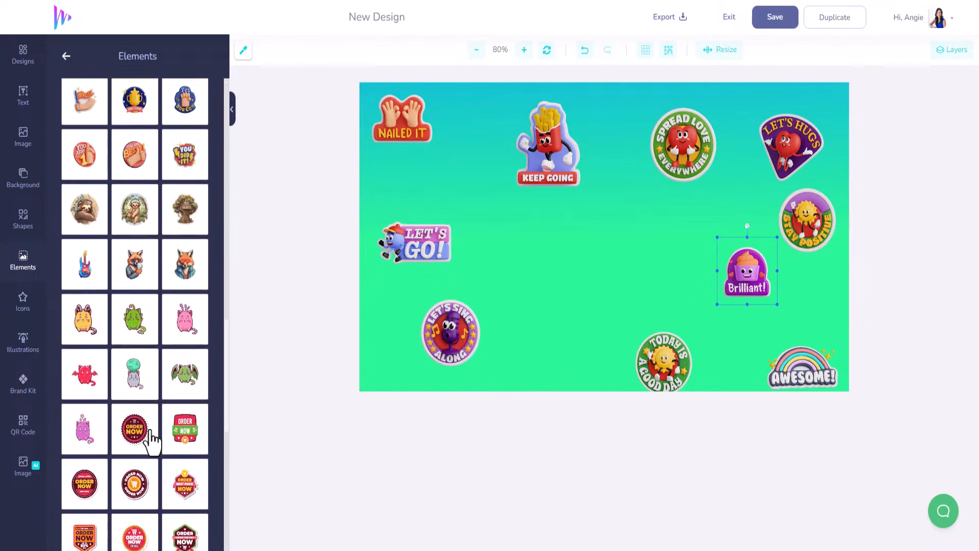
scroll(149, 438, down, 4)
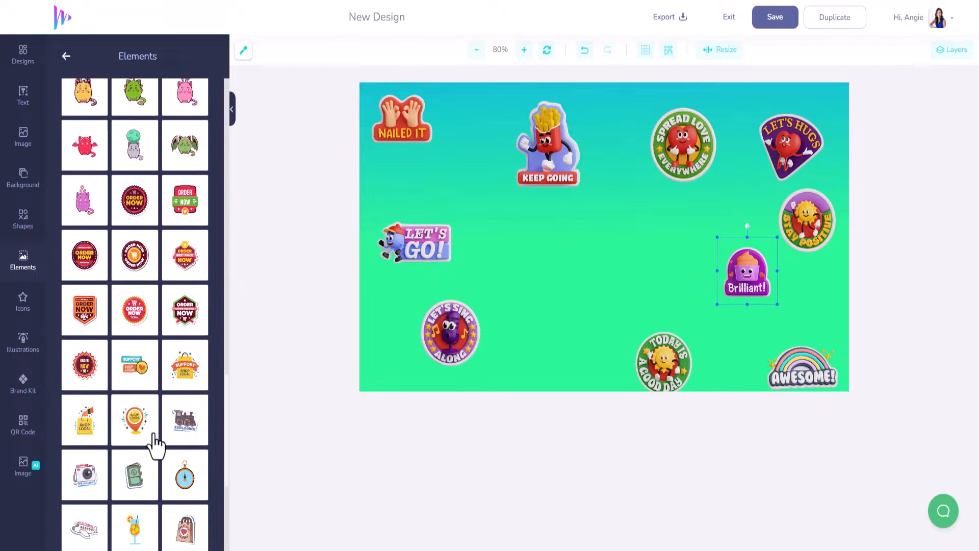
scroll(153, 443, down, 5)
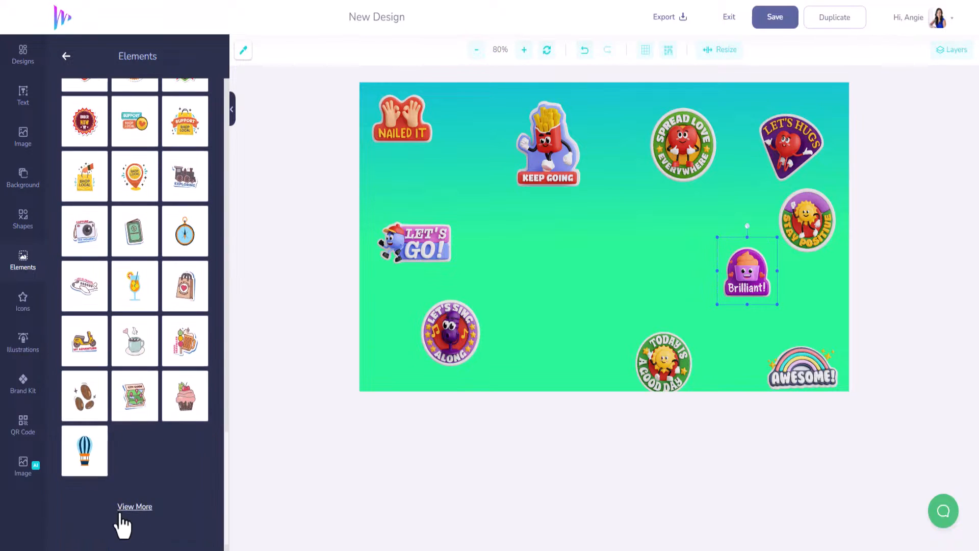
click(134, 507)
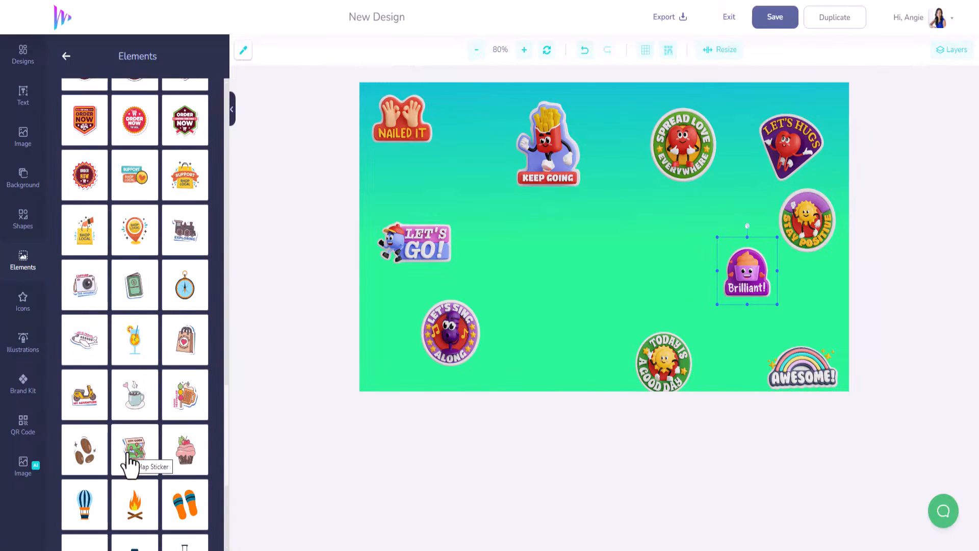
Add the Life Is Travel airplane sticker, enlarged, above Let's Go!, and shift Let's Go! and Let's Sing Along slightly down
scroll(130, 462, down, 2)
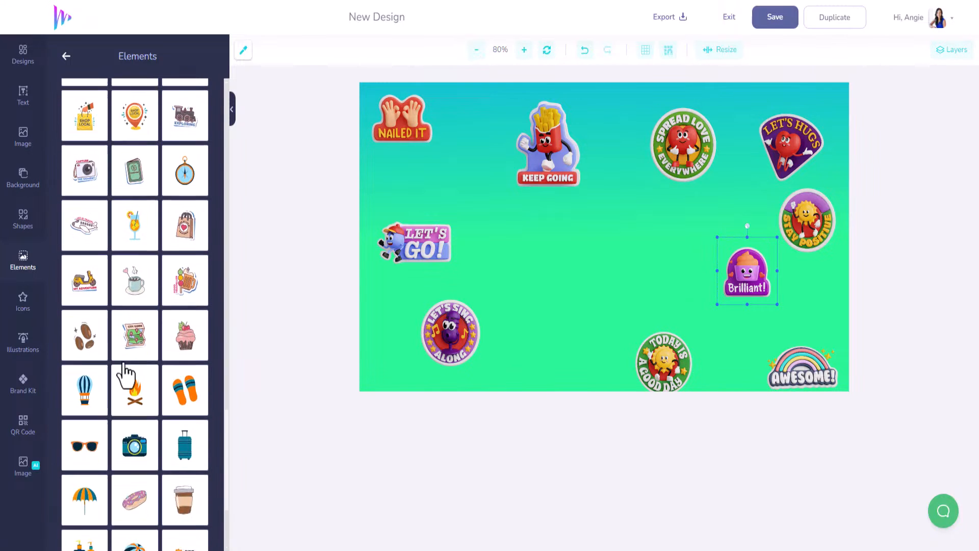
click(85, 230)
drag(590, 251, 507, 342)
drag(568, 291, 479, 215)
drag(411, 244, 404, 277)
drag(460, 337, 474, 355)
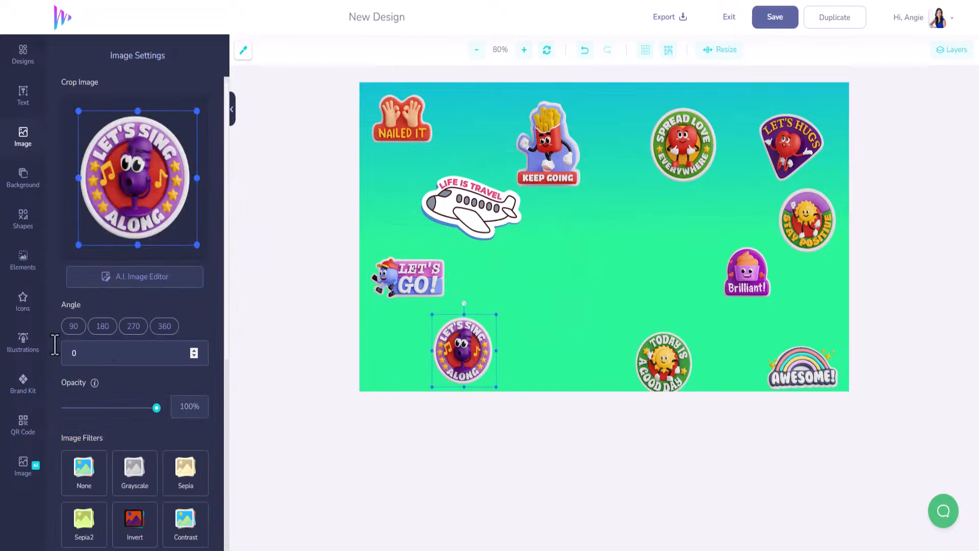
Add the City Guide map sticker, enlarged, left of Stay Positive, and shift Spread Love Everywhere left toward Keep Going
click(23, 260)
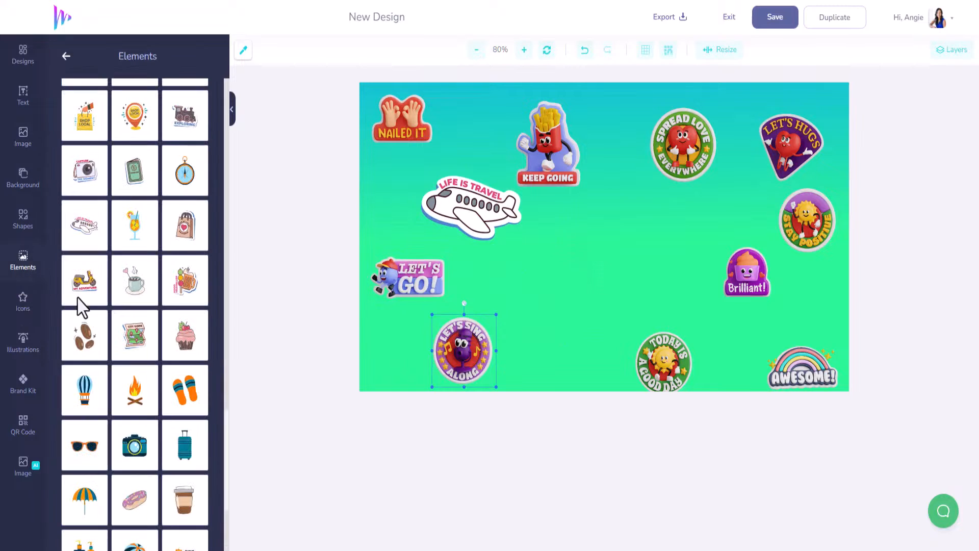
click(138, 341)
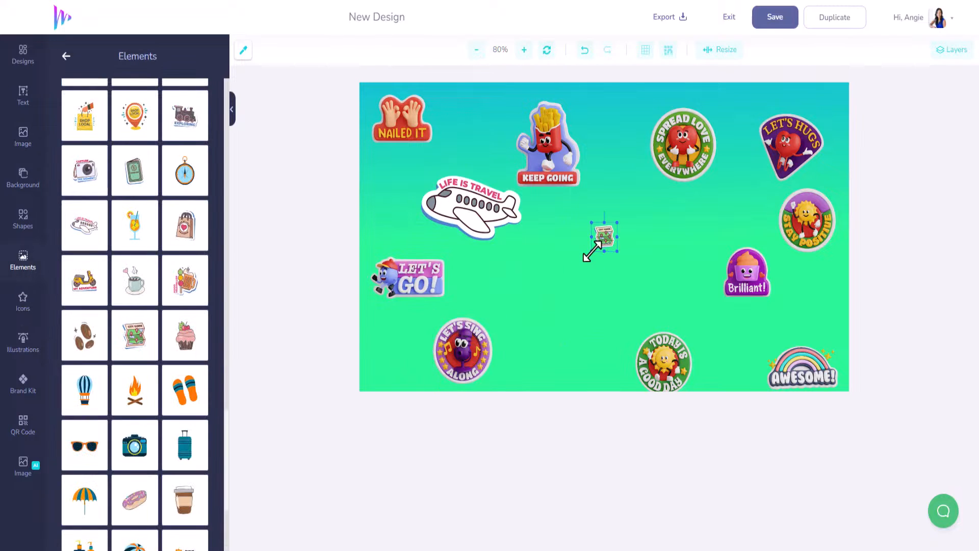
drag(580, 263, 729, 208)
drag(690, 141, 641, 126)
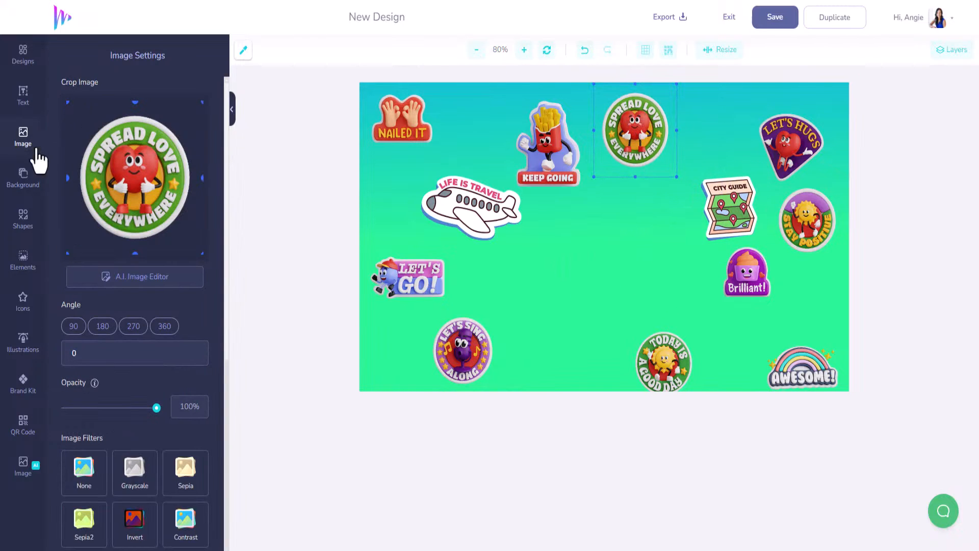
Add the uploaded photo of the woman in a blue top pointing upward and move it to the canvas's lower center
click(23, 137)
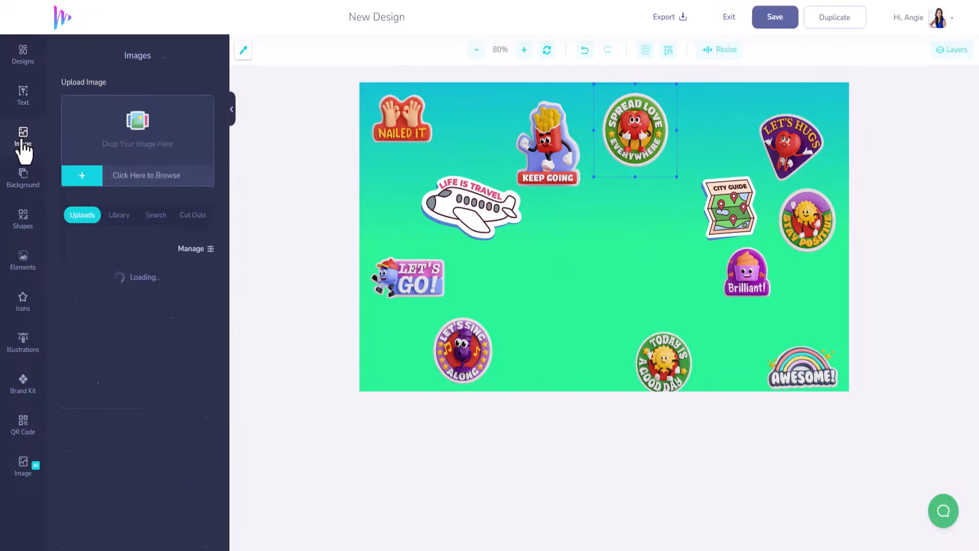
scroll(123, 408, down, 3)
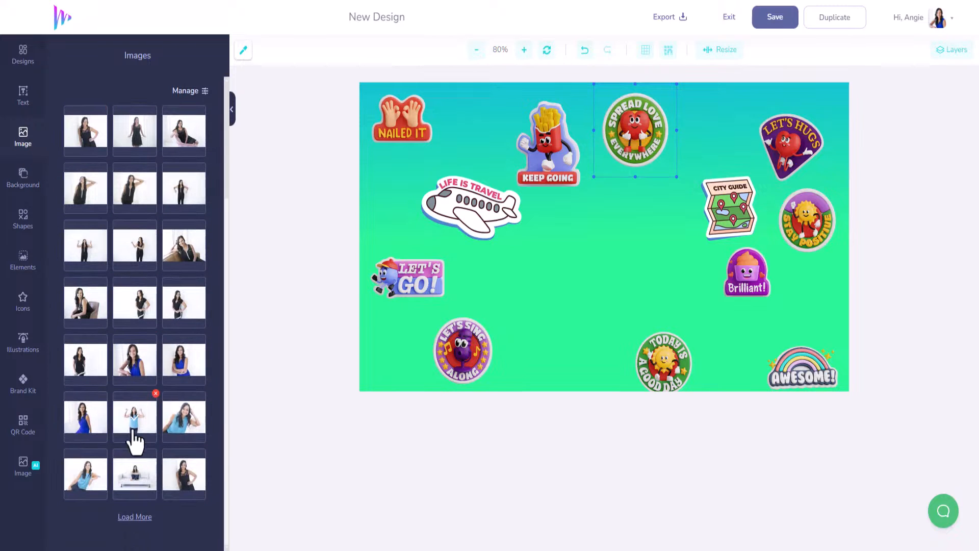
click(135, 421)
drag(566, 215, 571, 336)
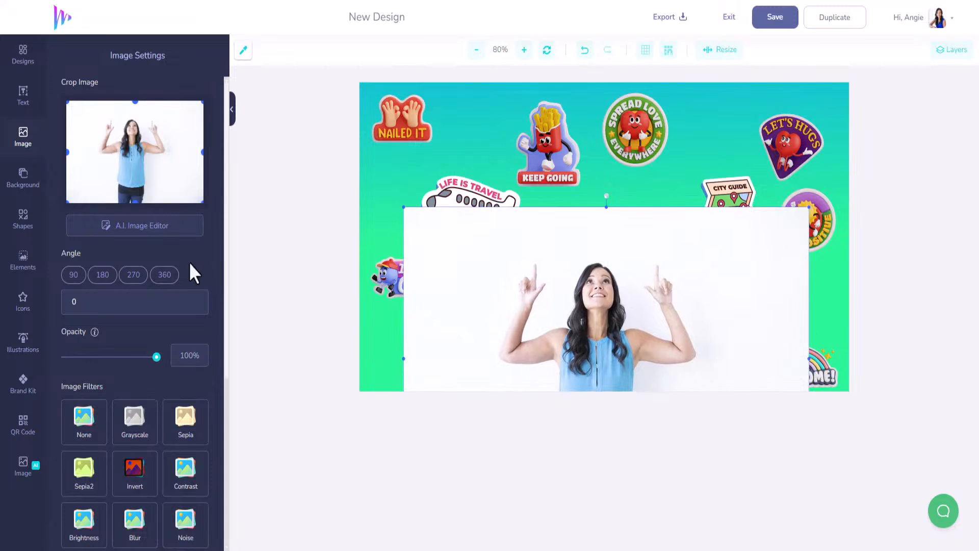
Remove the woman photo's background with the A.I. Image Editor and reorder its layer behind all the stickers
click(168, 228)
click(575, 415)
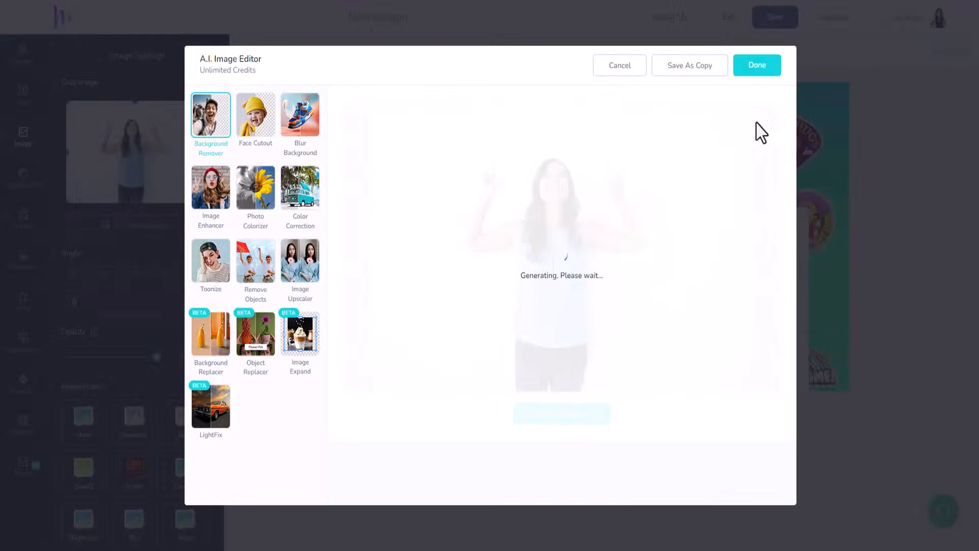
click(757, 67)
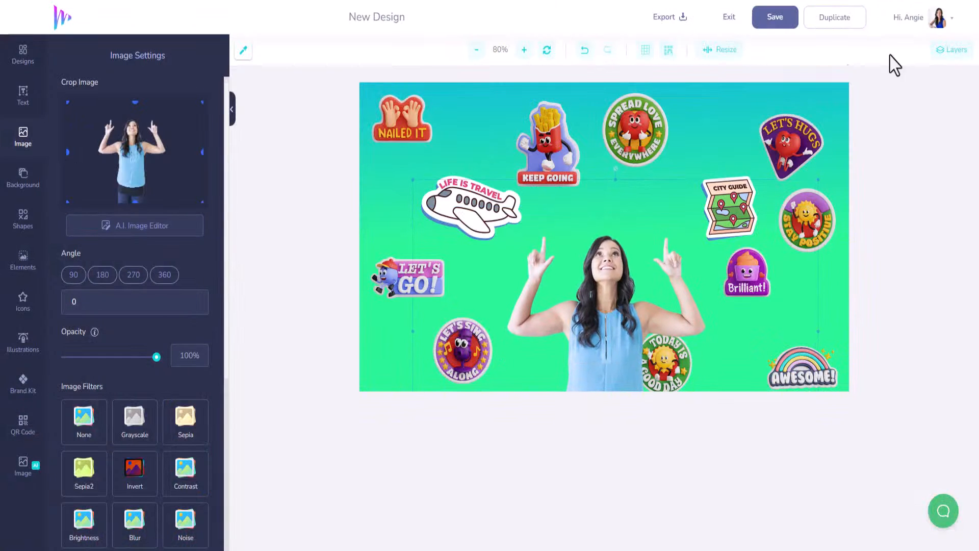
click(952, 49)
drag(857, 107, 870, 413)
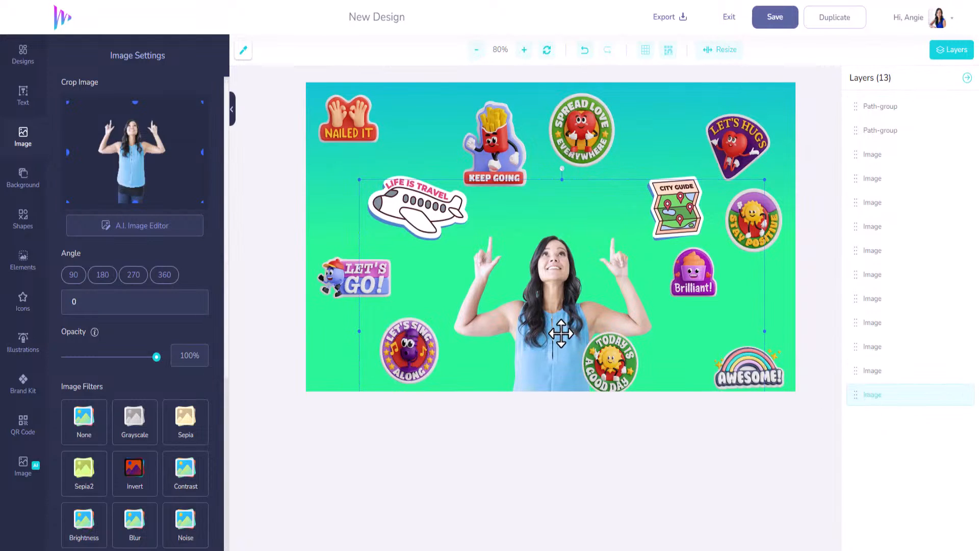
Shift the woman photo slightly left on the canvas
drag(561, 334, 557, 335)
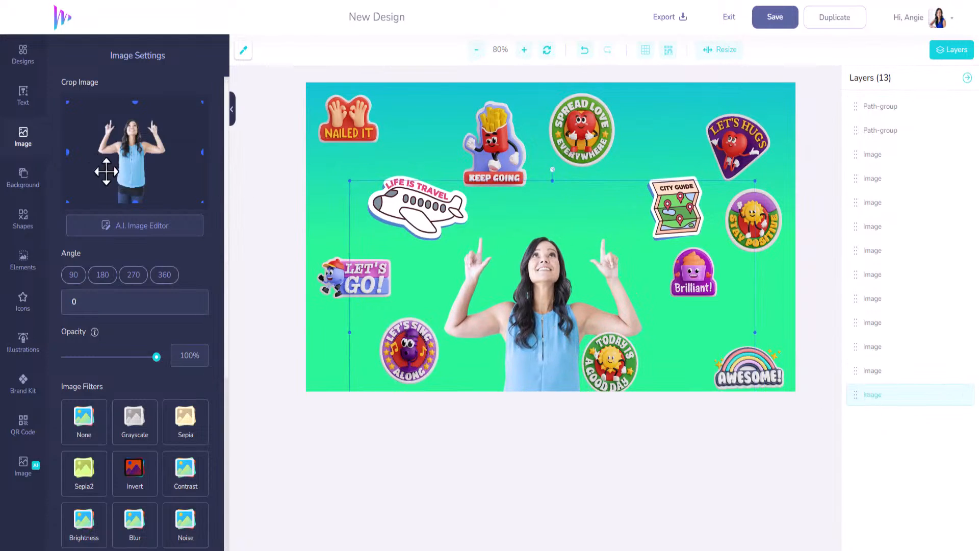
Browse the element library's categories, from Emojis and the 3D packs through Badges, Socials and Women
click(23, 260)
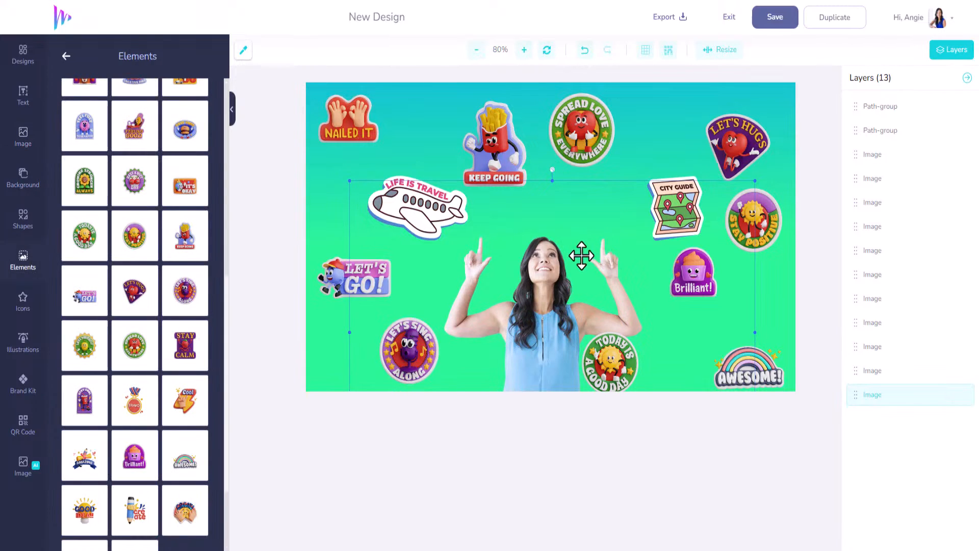
click(66, 57)
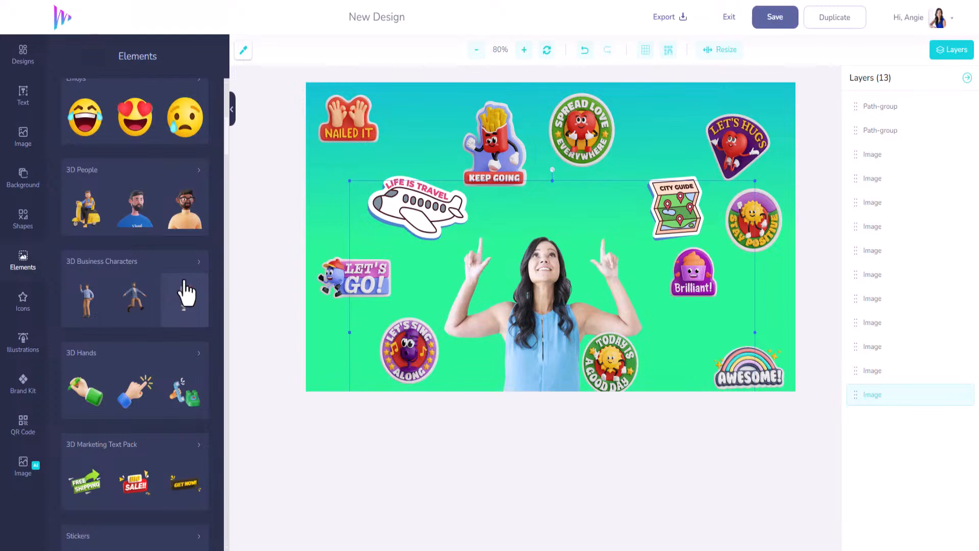
scroll(143, 214, down, 6)
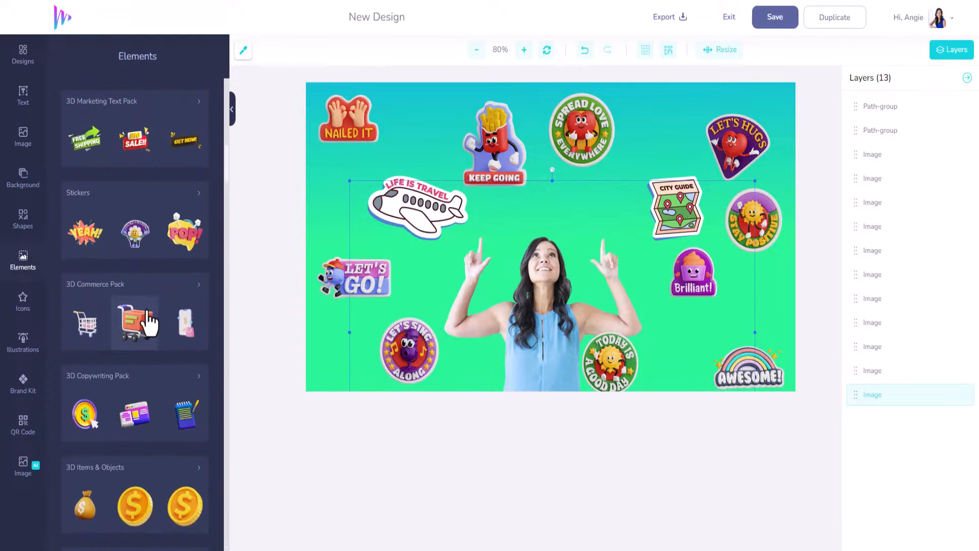
scroll(146, 314, down, 12)
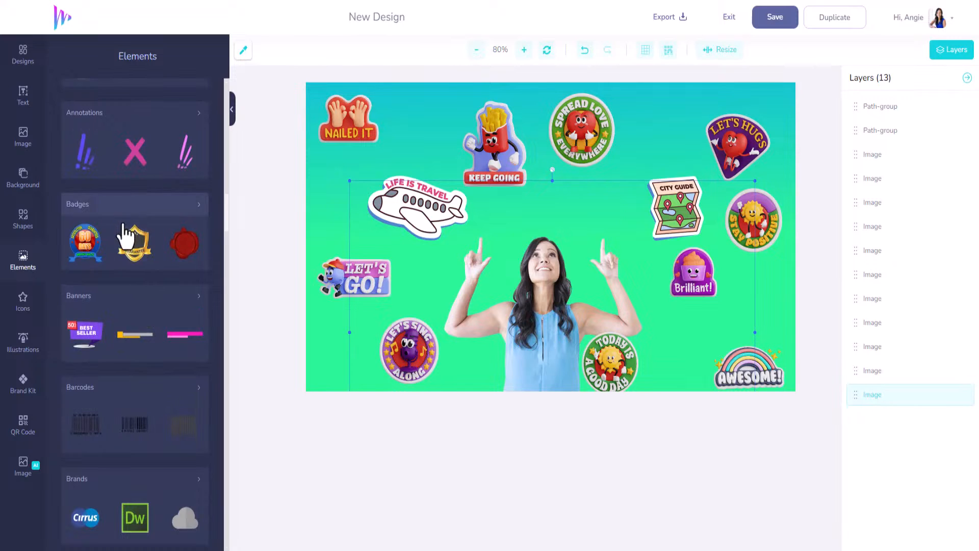
scroll(131, 280, down, 3)
scroll(133, 296, down, 5)
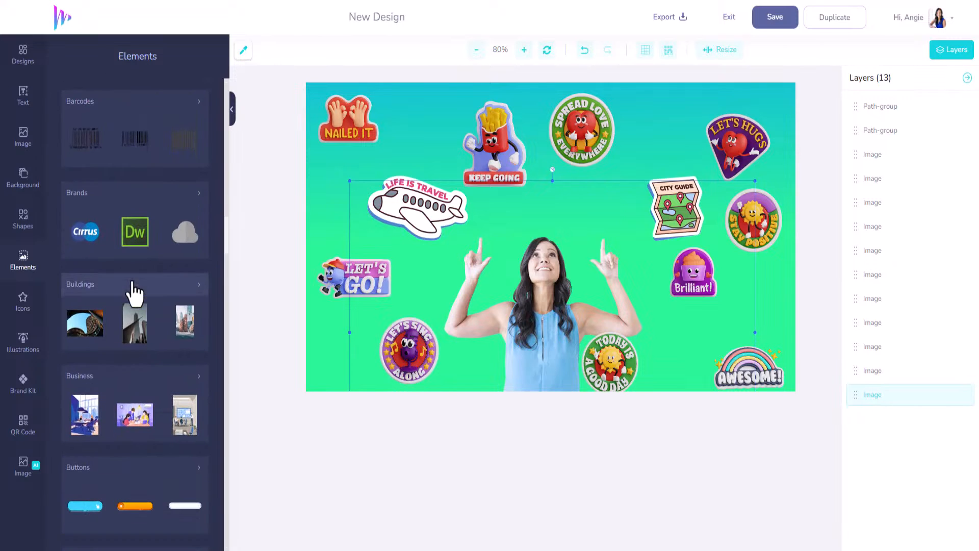
scroll(132, 282, down, 8)
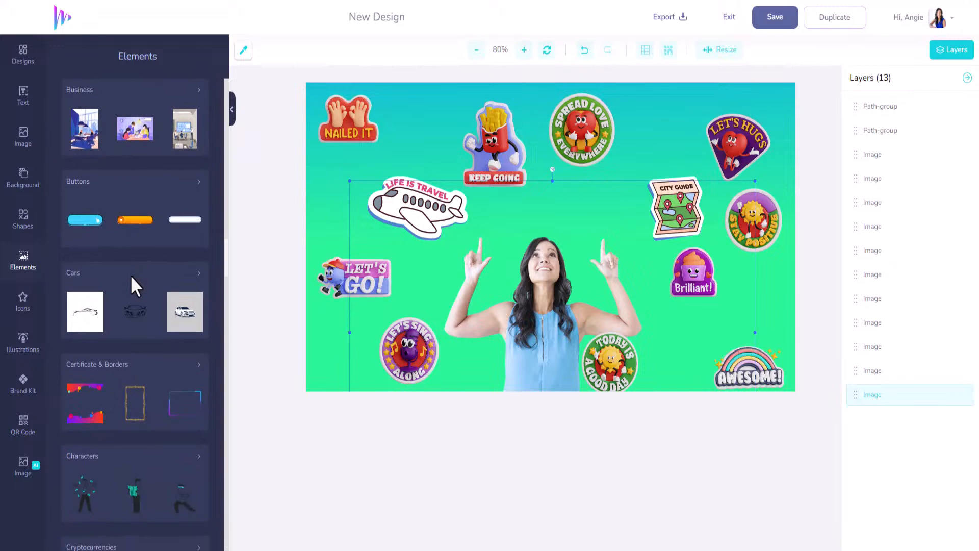
scroll(131, 286, down, 20)
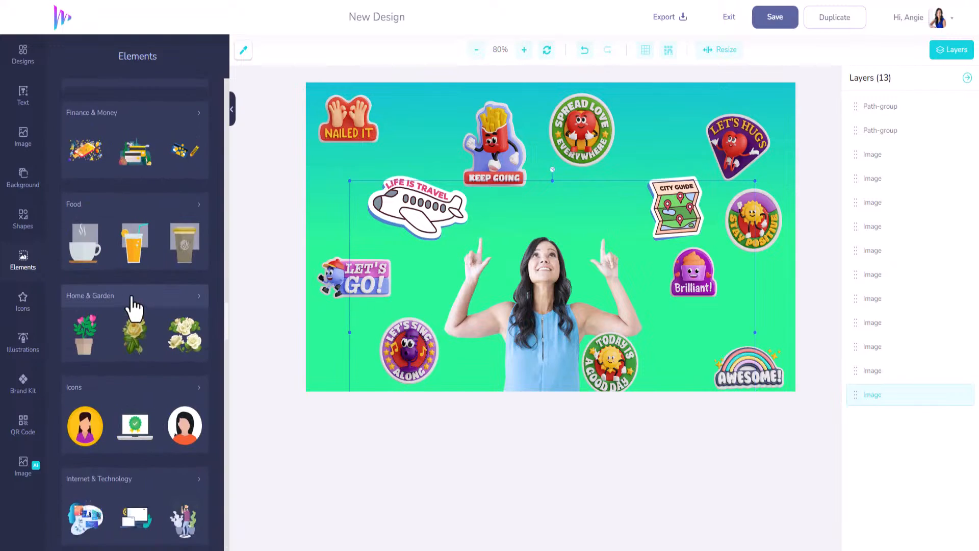
scroll(136, 306, down, 20)
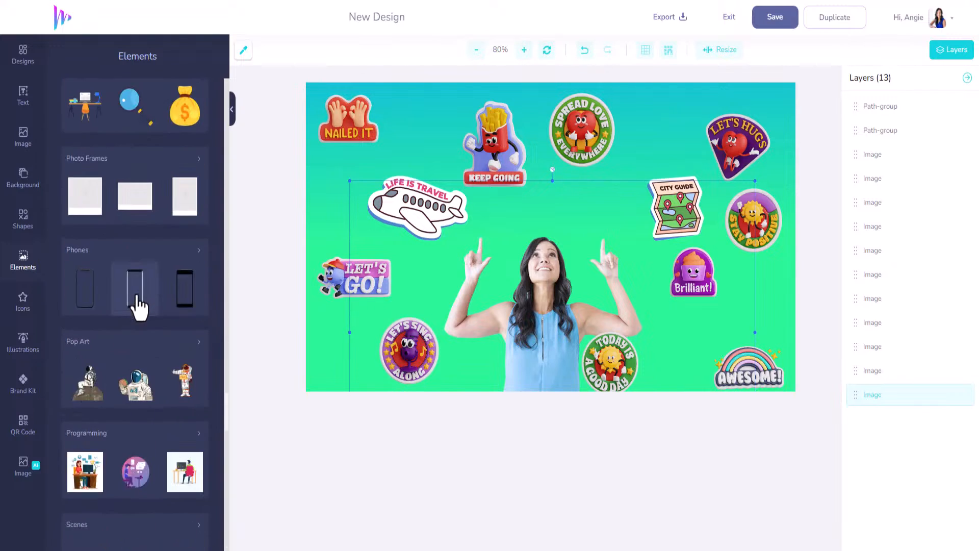
scroll(140, 300, down, 15)
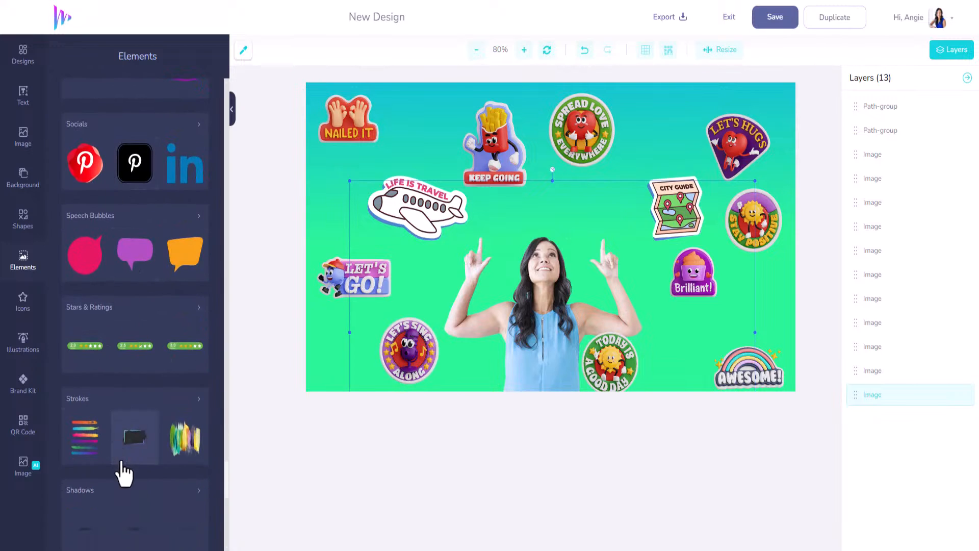
scroll(113, 428, down, 5)
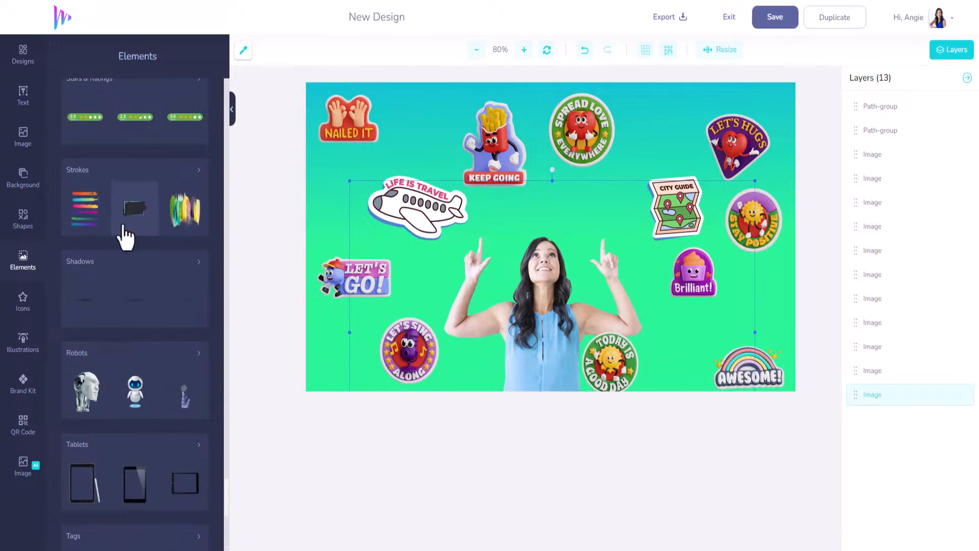
scroll(130, 400, down, 6)
scroll(128, 395, down, 1)
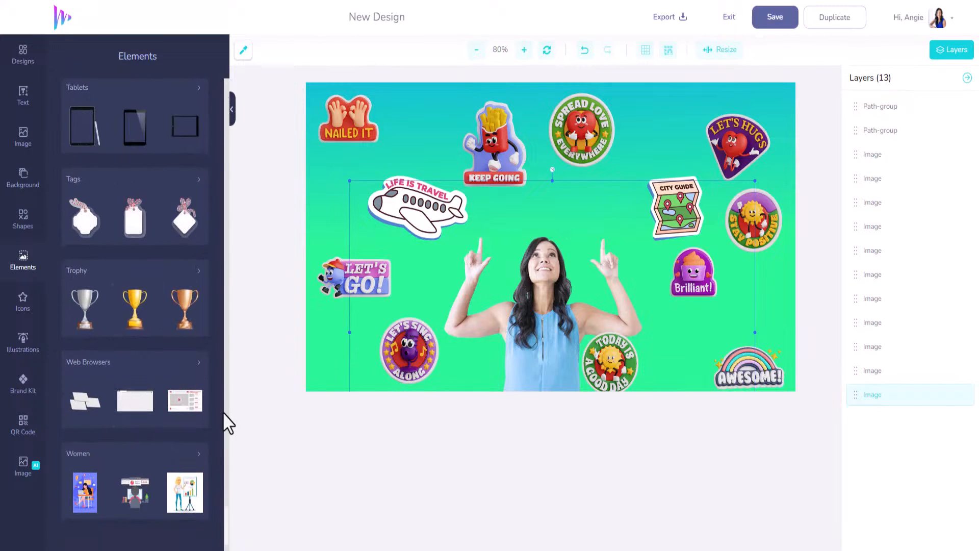
scroll(105, 296, up, 20)
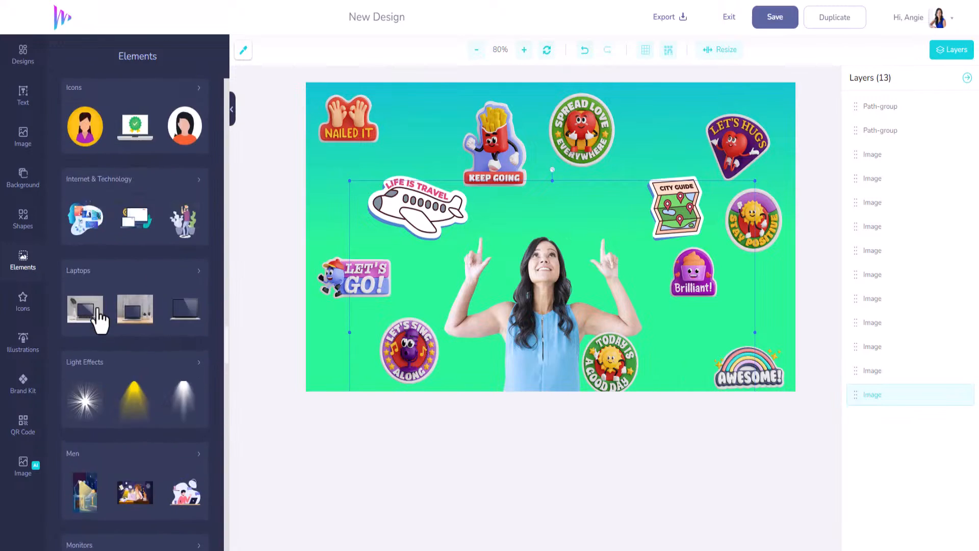
scroll(100, 318, up, 20)
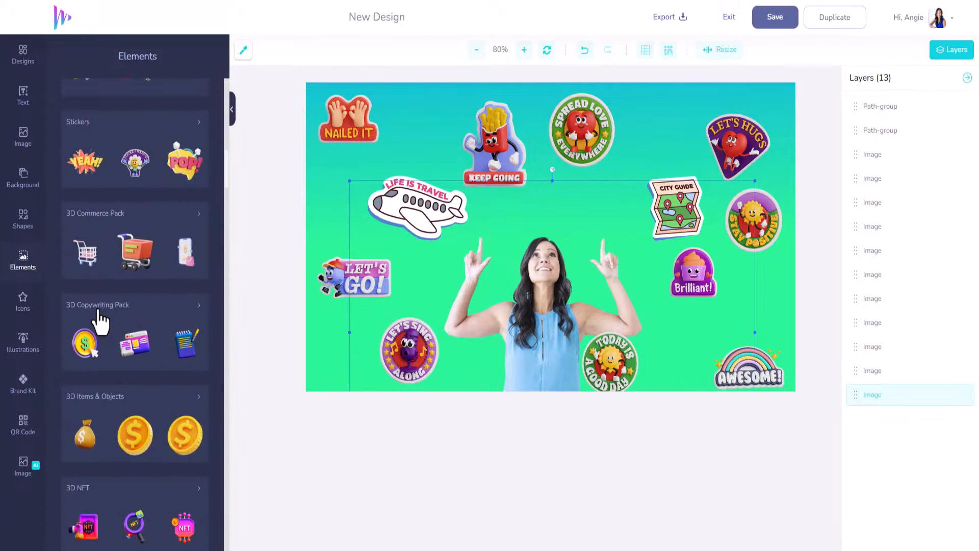
scroll(97, 316, up, 2)
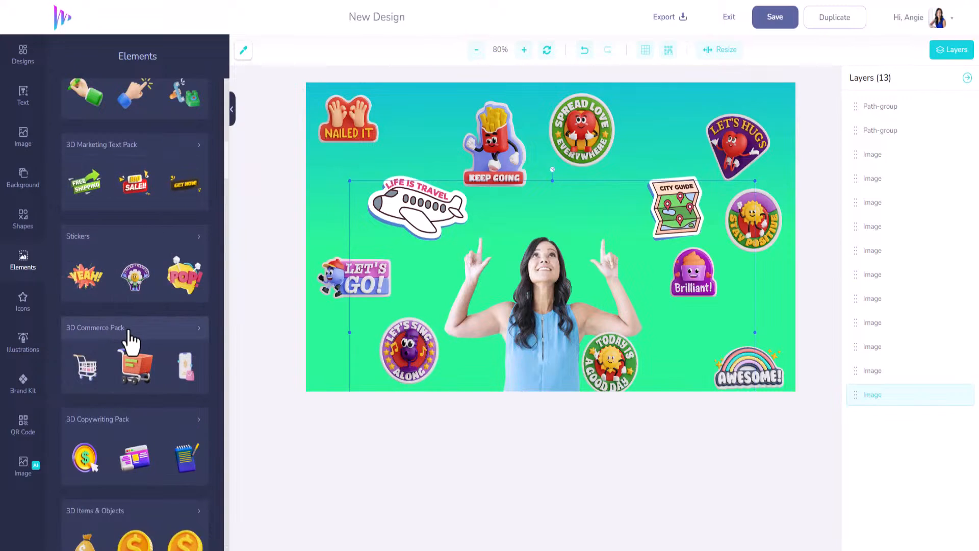
scroll(119, 197, up, 10)
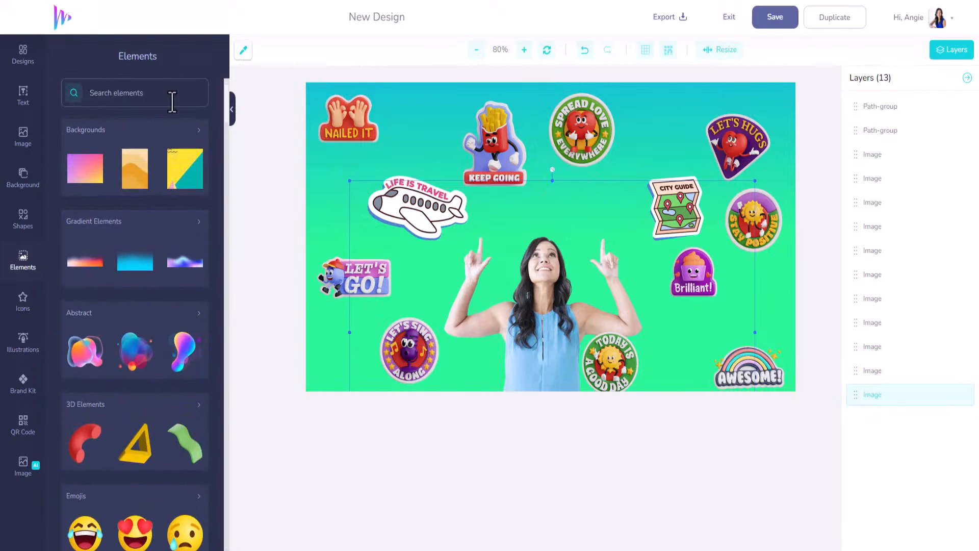
Add the green and yellow fruit-slice doodle shape, enlarged and rotated to 44 degrees, between Spread Love Everywhere and Let's Hugs
click(24, 233)
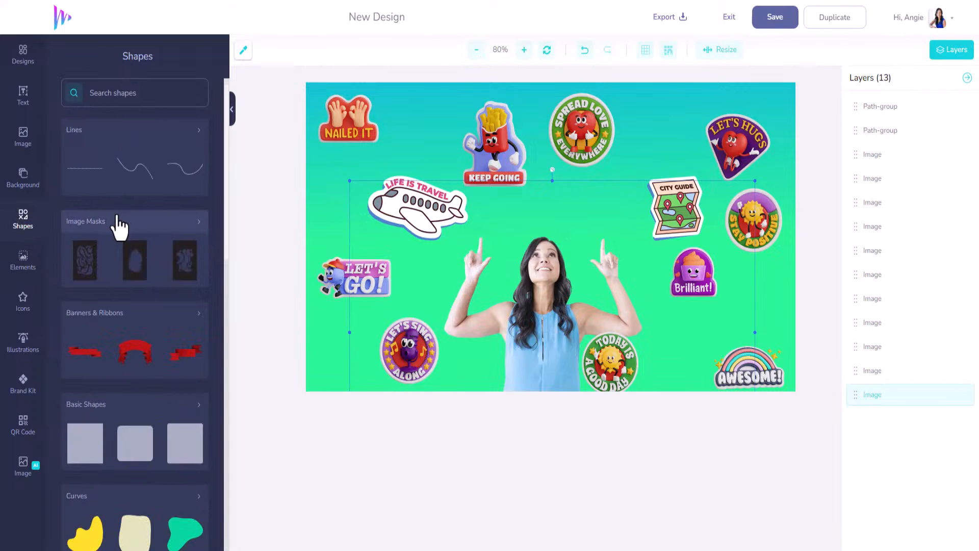
scroll(145, 203, down, 5)
scroll(145, 207, down, 3)
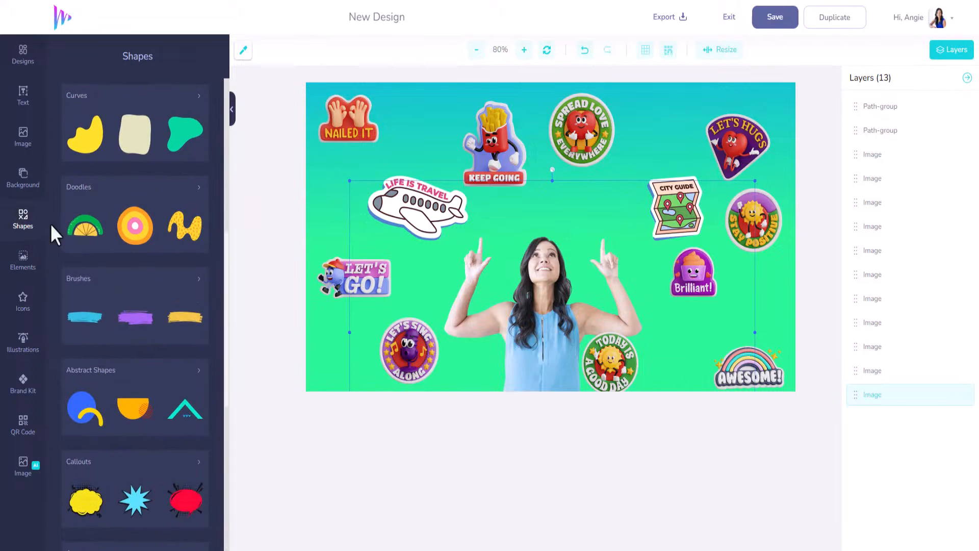
click(199, 190)
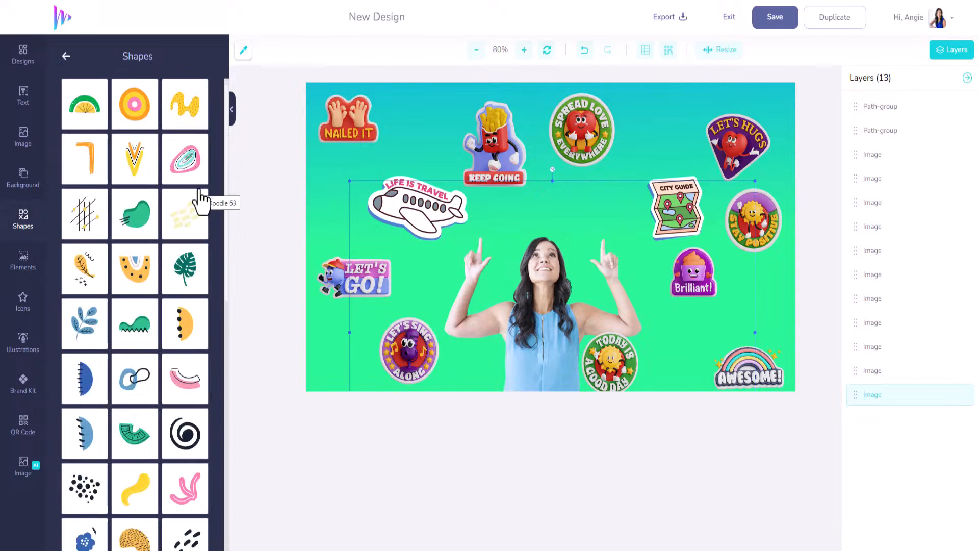
click(88, 113)
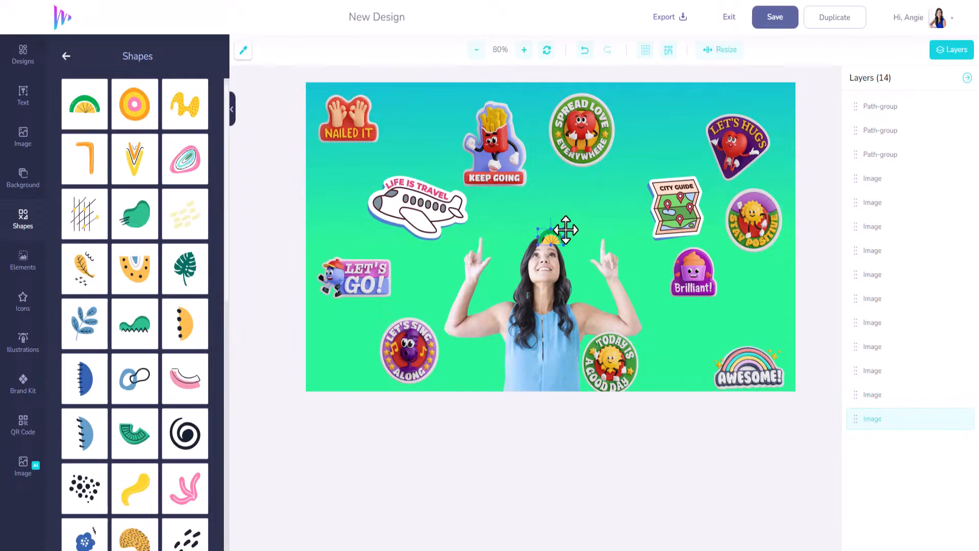
drag(564, 228, 687, 100)
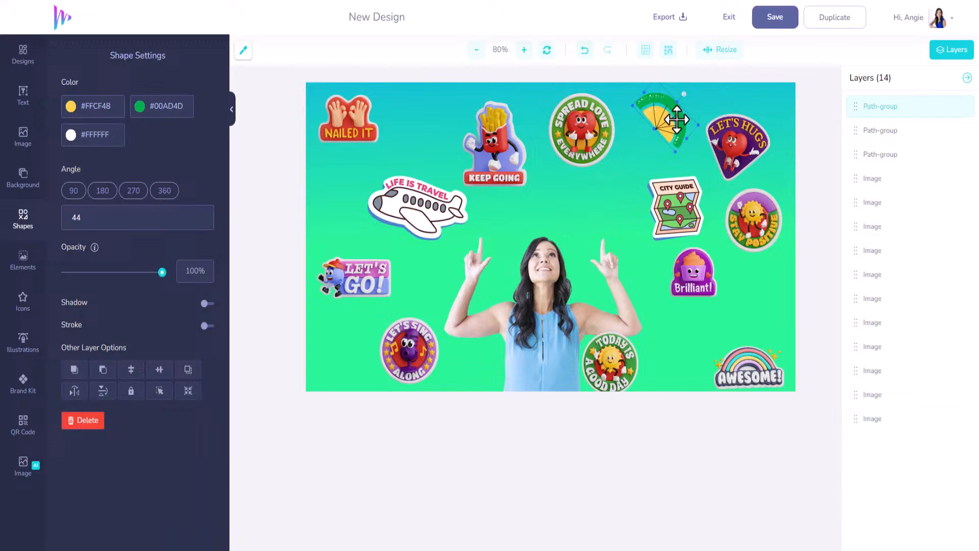
Spread the Let's Hugs, Keep Going, Life Is Travel and Let's Go! stickers outward toward the canvas edges
click(737, 134)
drag(497, 148, 435, 153)
drag(407, 205, 370, 211)
drag(358, 280, 349, 306)
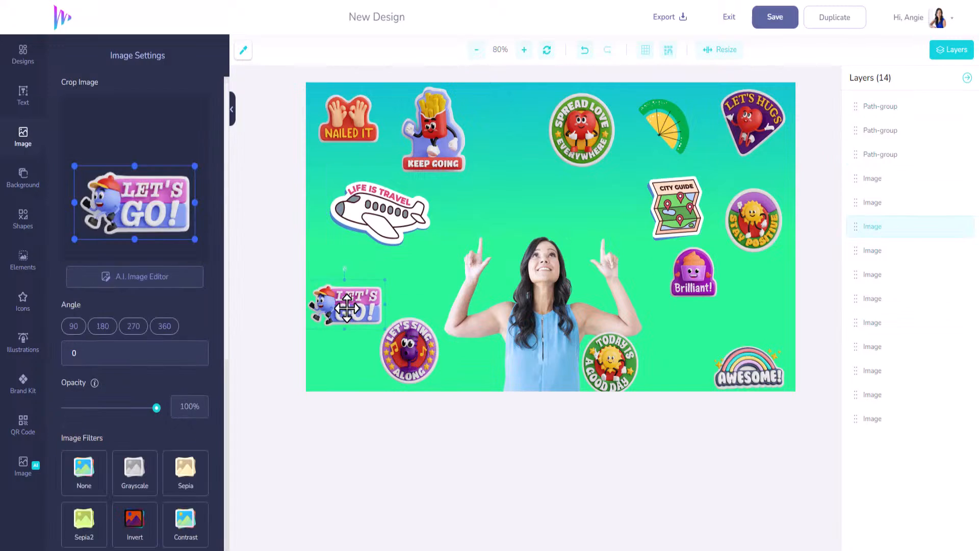
Add the green pear-shaped doodle with a black outline, enlarged, between Life Is Travel and Let's Sing Along
click(26, 227)
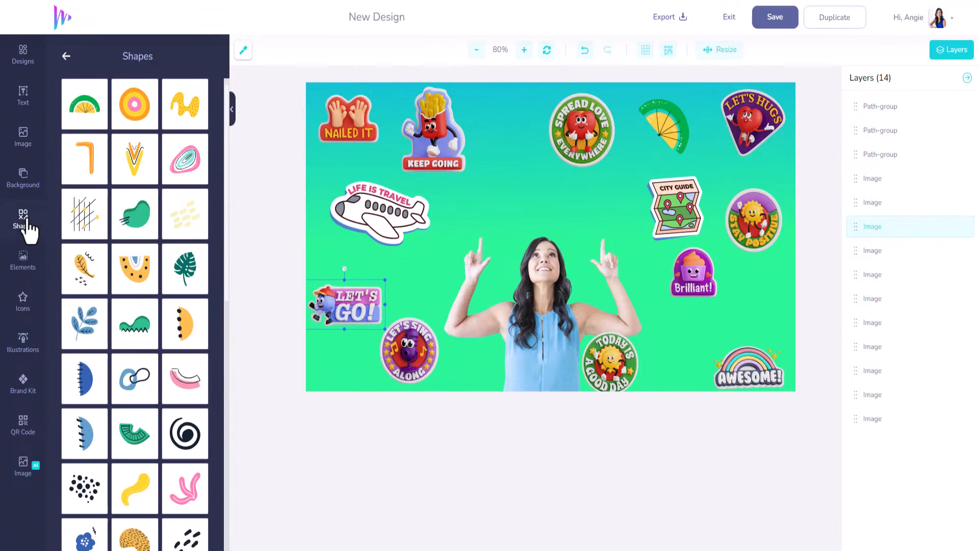
scroll(138, 395, down, 2)
scroll(141, 395, down, 7)
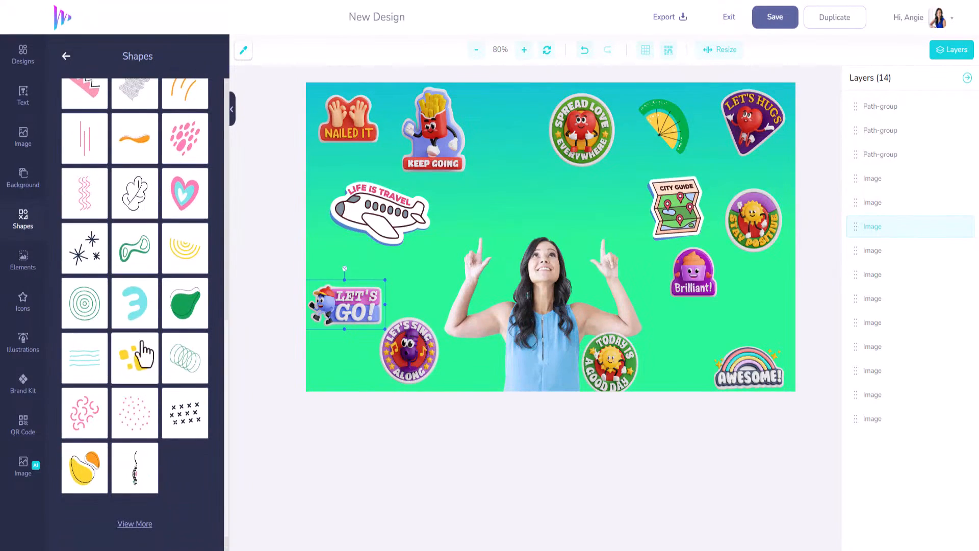
click(184, 312)
drag(539, 239, 439, 303)
Add the scattered pink dots doodle, enlarged, just right of and below the Brilliant! sticker
click(23, 225)
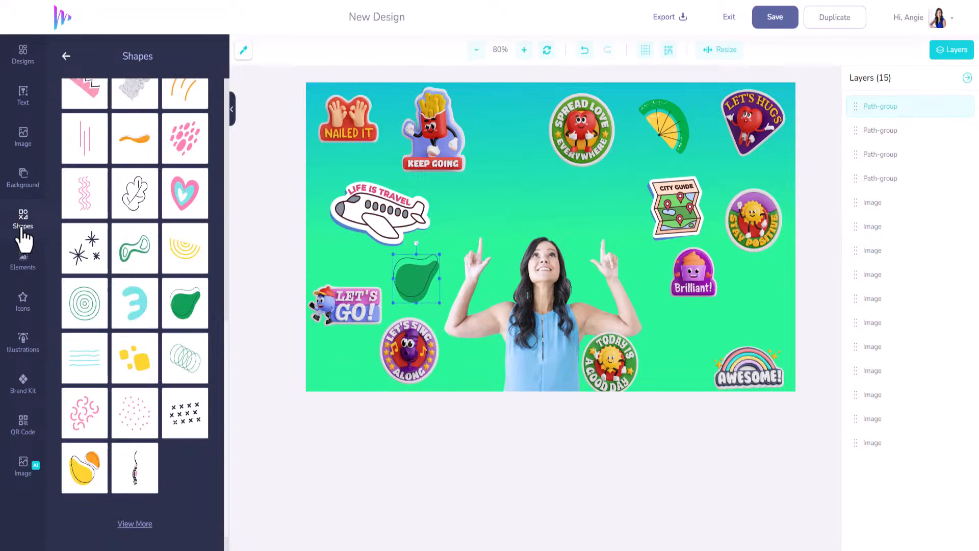
scroll(132, 400, down, 1)
click(135, 397)
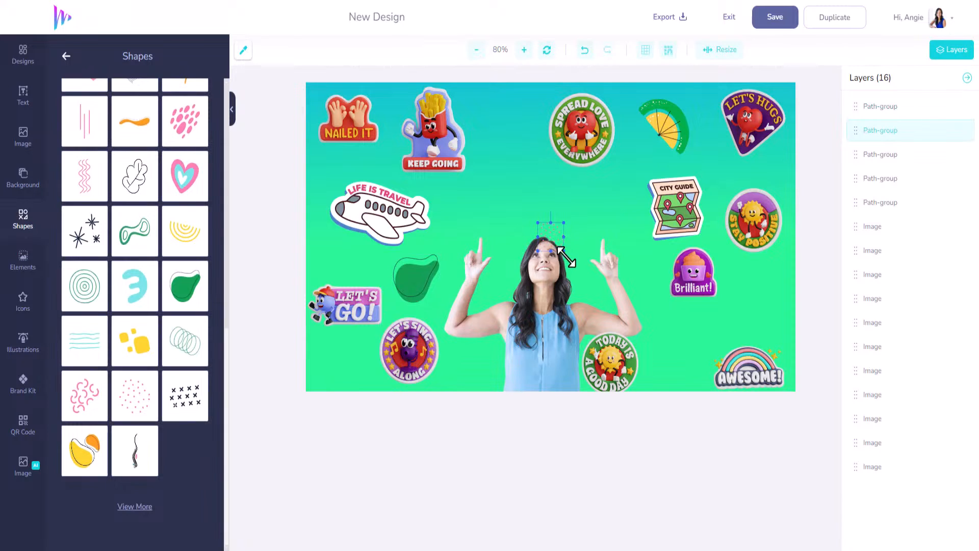
drag(567, 257, 730, 303)
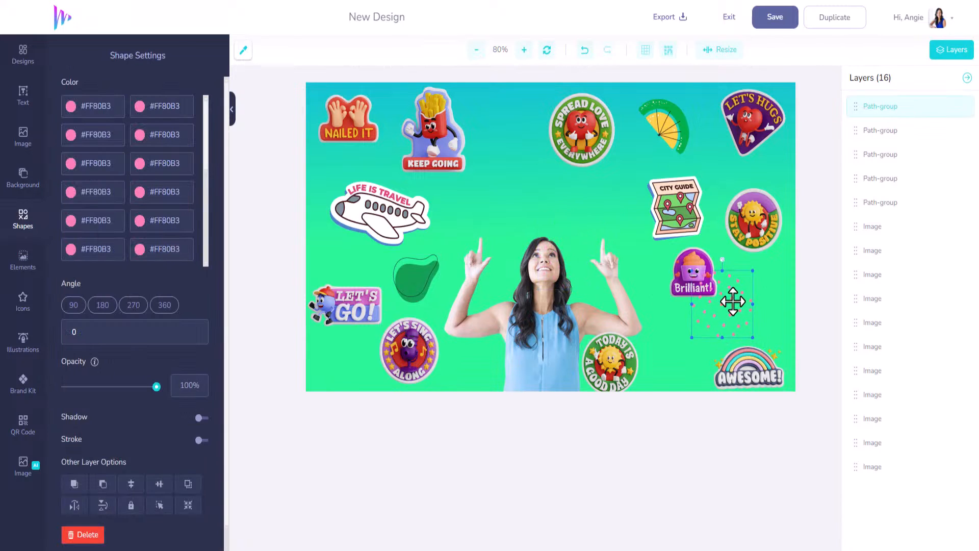
Send the pink dots' layer further back and space them from Brilliant!, moving the dots right and the sticker left
drag(856, 107, 859, 357)
drag(734, 311, 749, 304)
drag(695, 276, 674, 284)
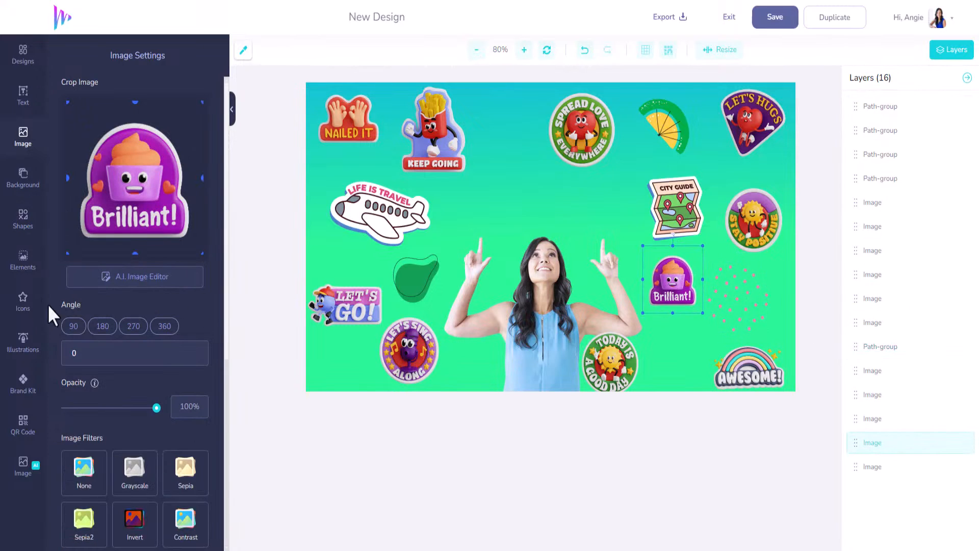
Load more doodles and add the green flower with a yellow center, greatly enlarged, in the canvas's upper-left corner
click(23, 273)
click(23, 226)
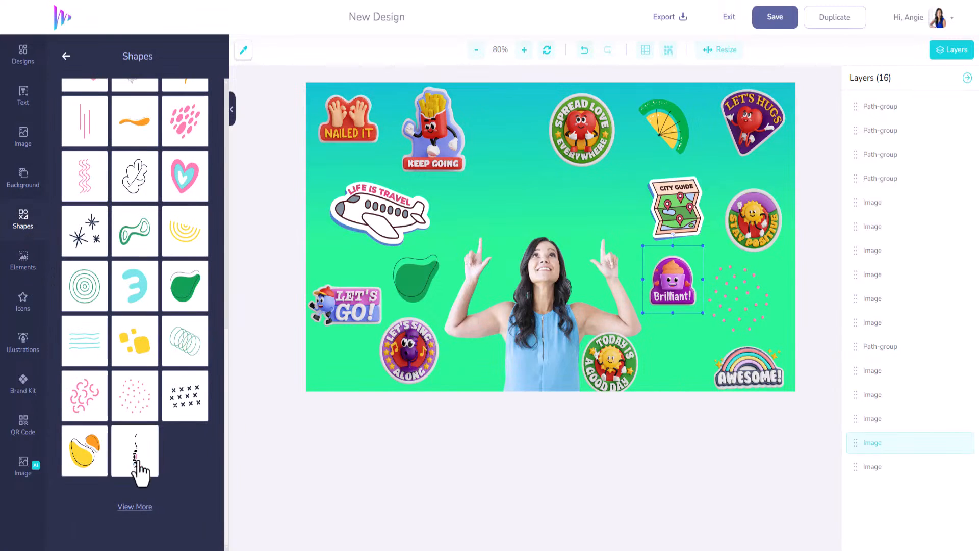
click(142, 510)
scroll(145, 500, down, 6)
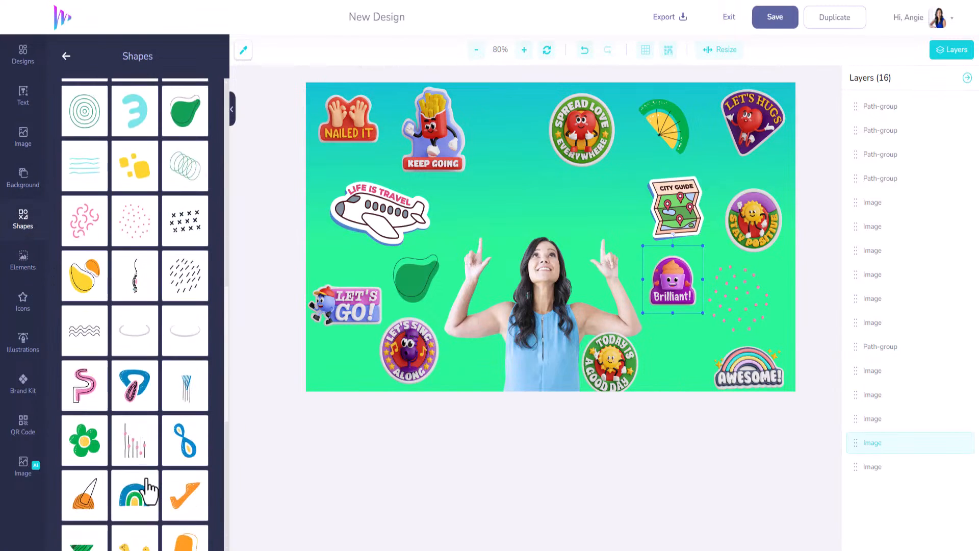
scroll(143, 485, down, 2)
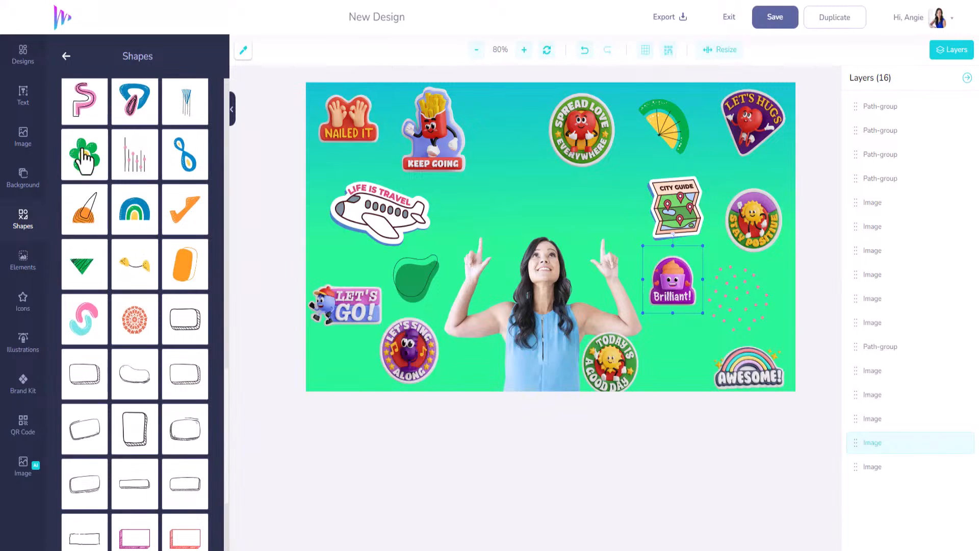
click(97, 168)
drag(551, 236, 607, 271)
drag(561, 191, 331, 109)
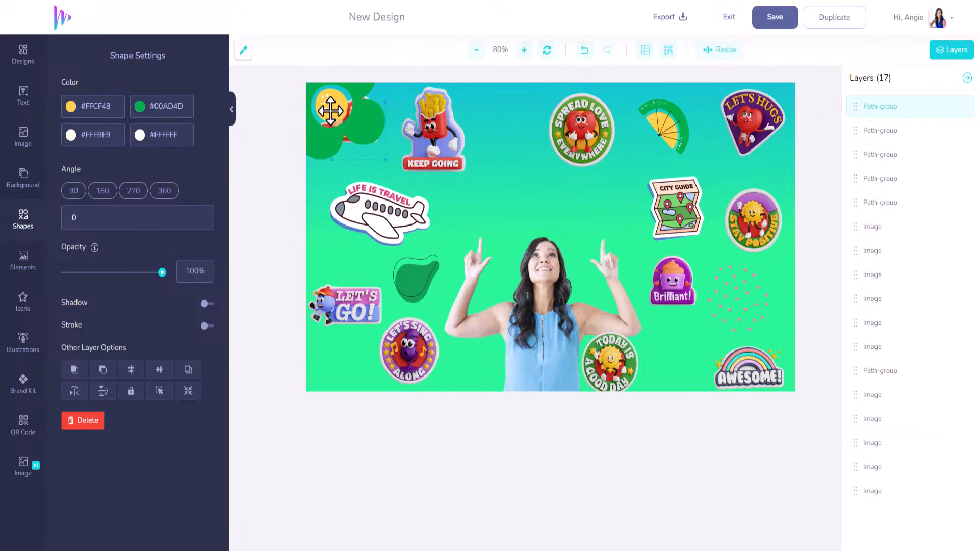
Reorder the flower's layer behind the Nailed It sticker and move that sticker below and right of Keep Going
drag(865, 107, 864, 311)
drag(352, 125, 505, 171)
Select the green flower and look up the MarketersFM brand colors for recoloring it
click(347, 130)
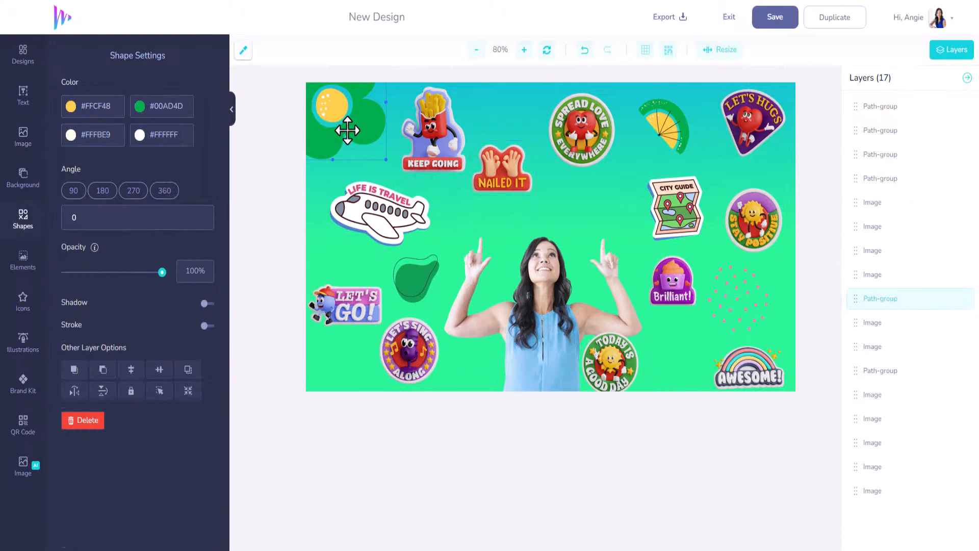
click(155, 111)
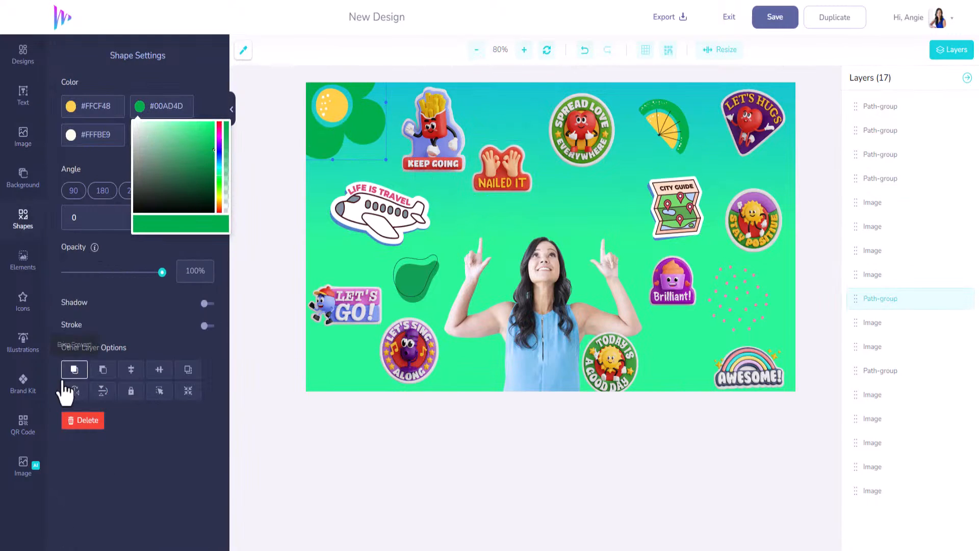
click(24, 383)
click(137, 89)
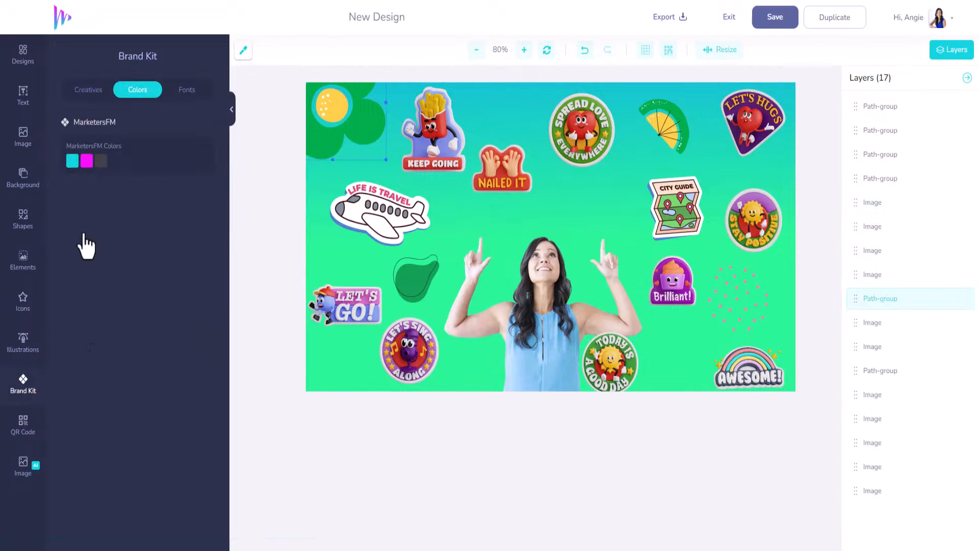
Change the corner flower's green petals to the brand turquoise #12D6DF
click(330, 115)
click(424, 125)
click(352, 111)
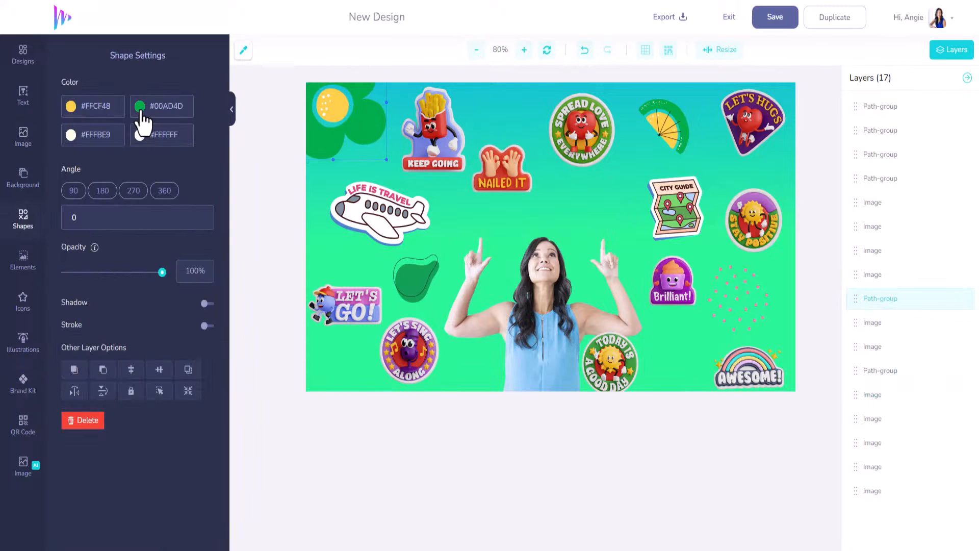
click(144, 122)
drag(188, 107, 160, 108)
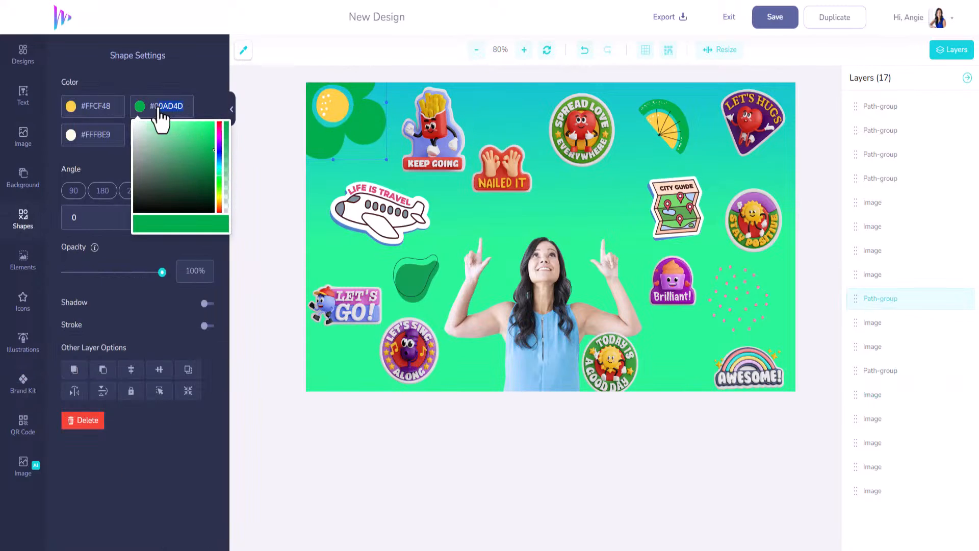
text(#12D6DF)
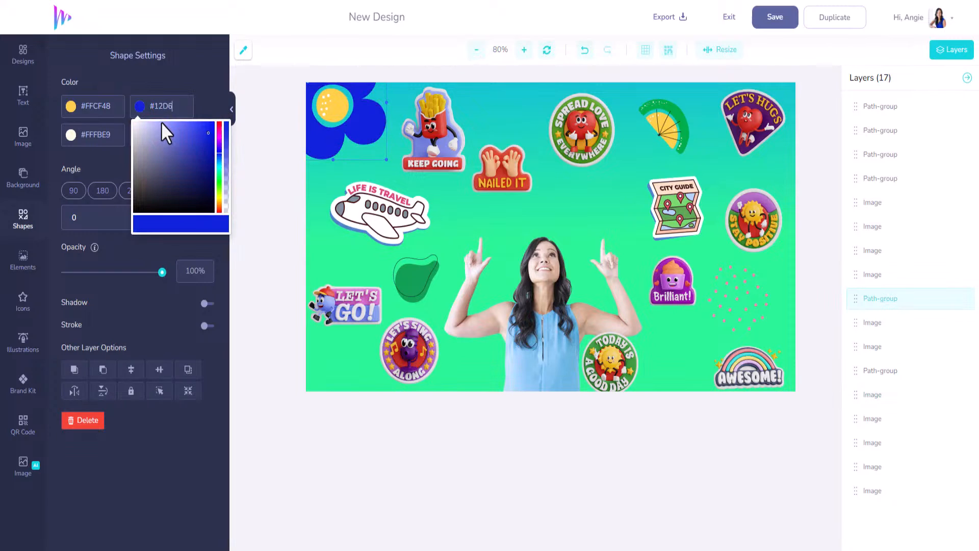
Change the flower's yellow center to the brand magenta #F70FFF
click(119, 108)
drag(118, 108, 88, 108)
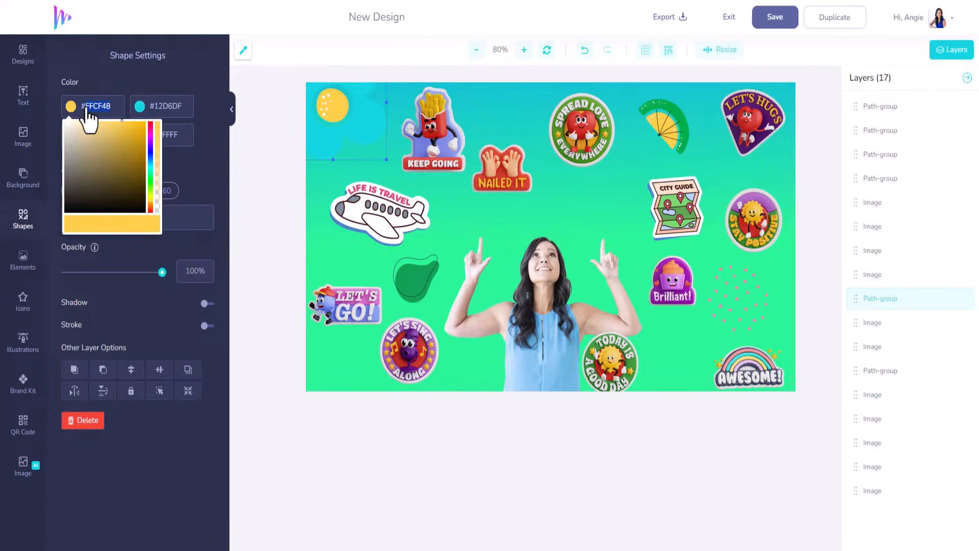
text(F70F)
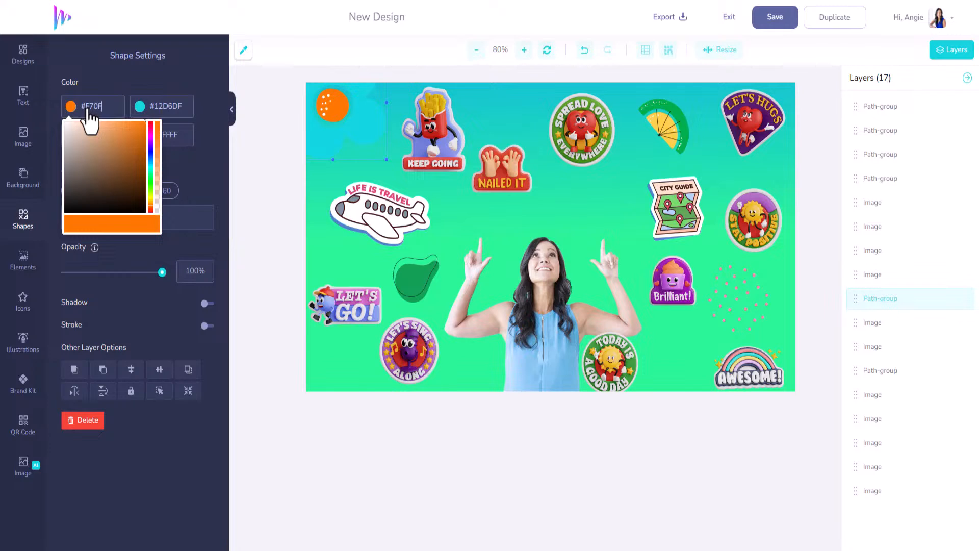
text(FF)
click(121, 77)
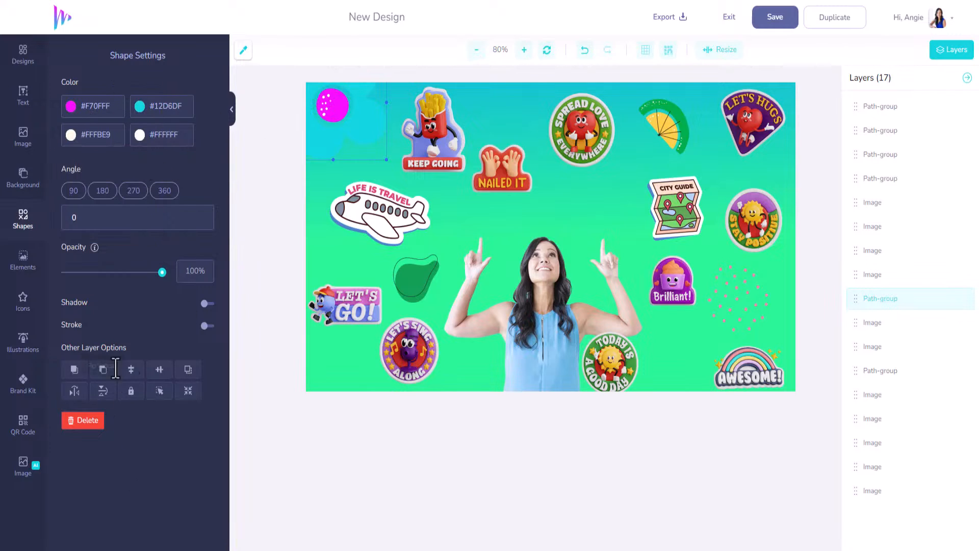
Turn on the flower's stroke and set the stroke color to #F70FFF
click(206, 326)
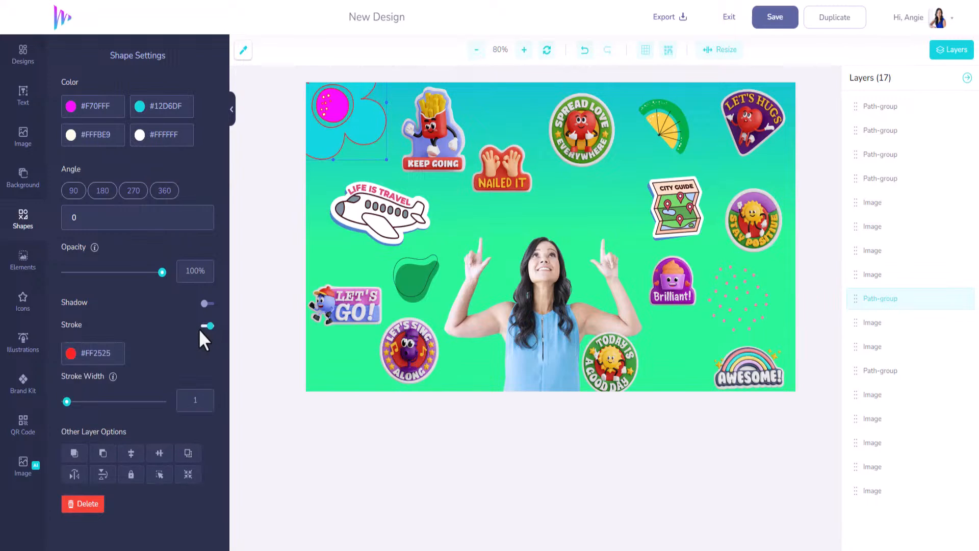
click(71, 353)
drag(92, 363, 102, 357)
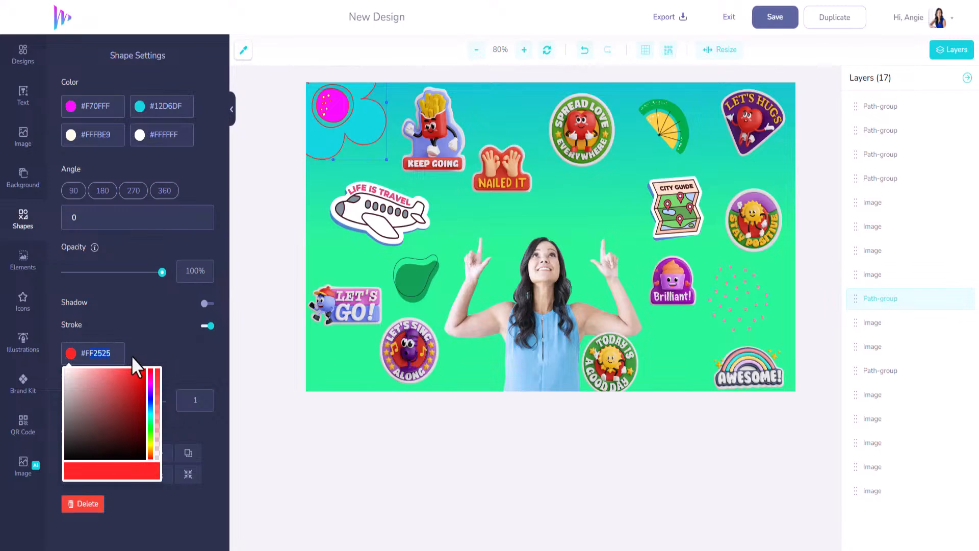
text(70FFF)
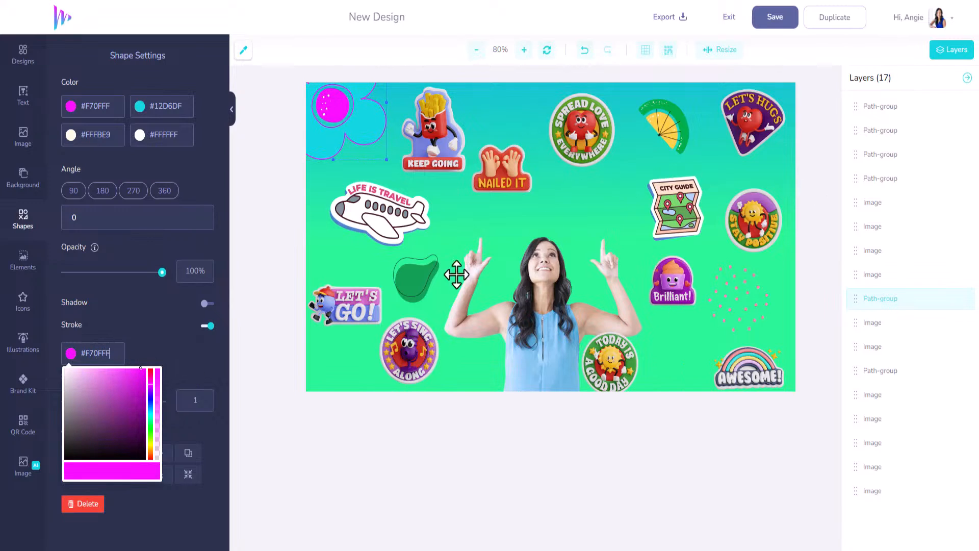
click(224, 252)
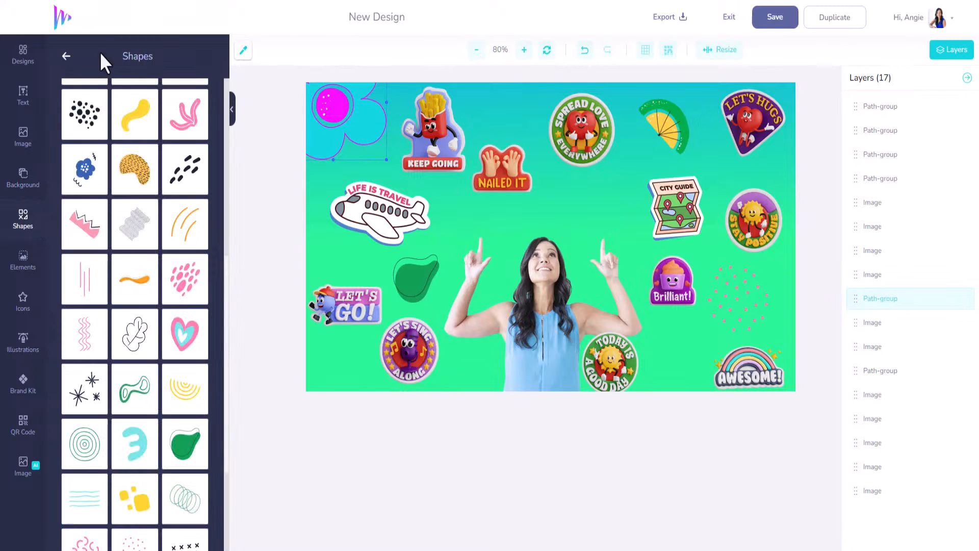
Add the leaf-and-lemon pattern shape, enlarged to cover the whole canvas, and place its layer beneath all the others
click(66, 60)
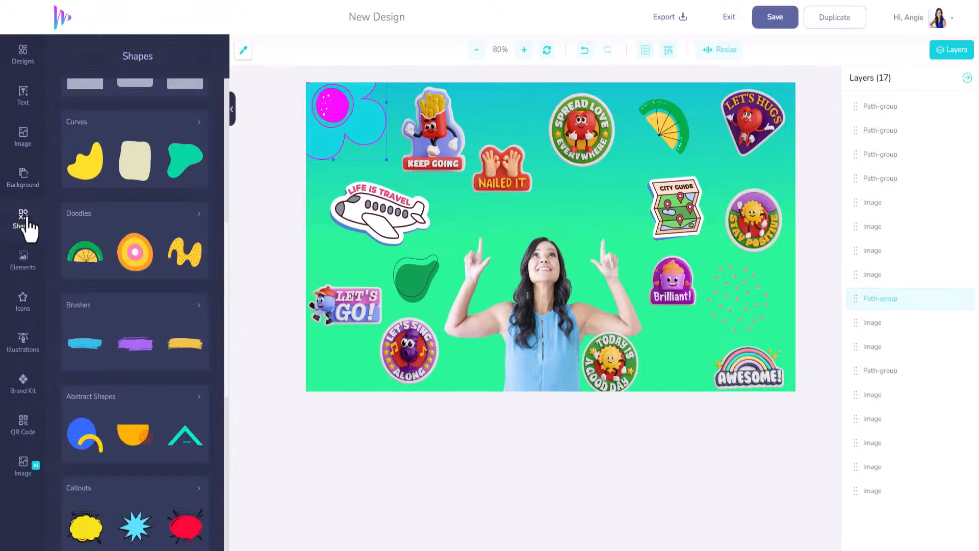
scroll(108, 257, down, 5)
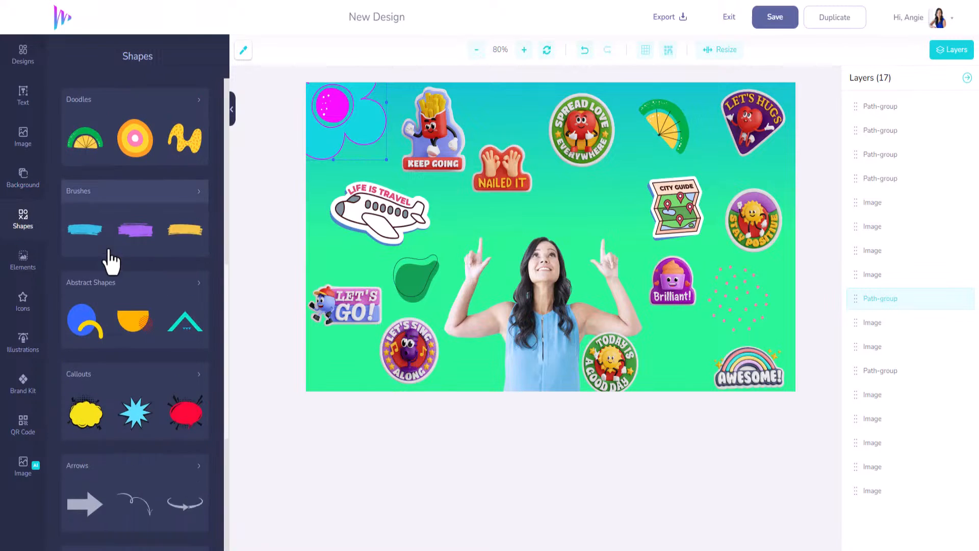
scroll(108, 246, down, 4)
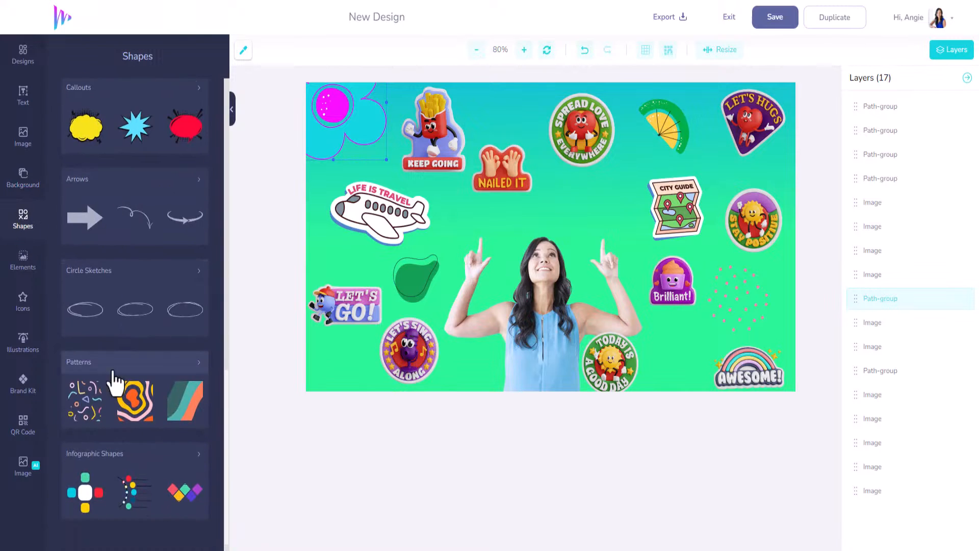
click(196, 366)
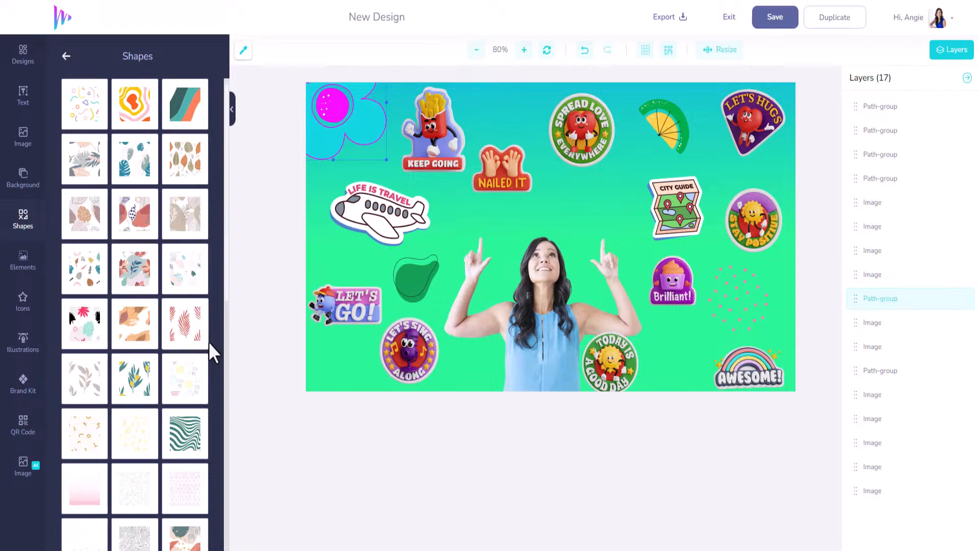
click(135, 387)
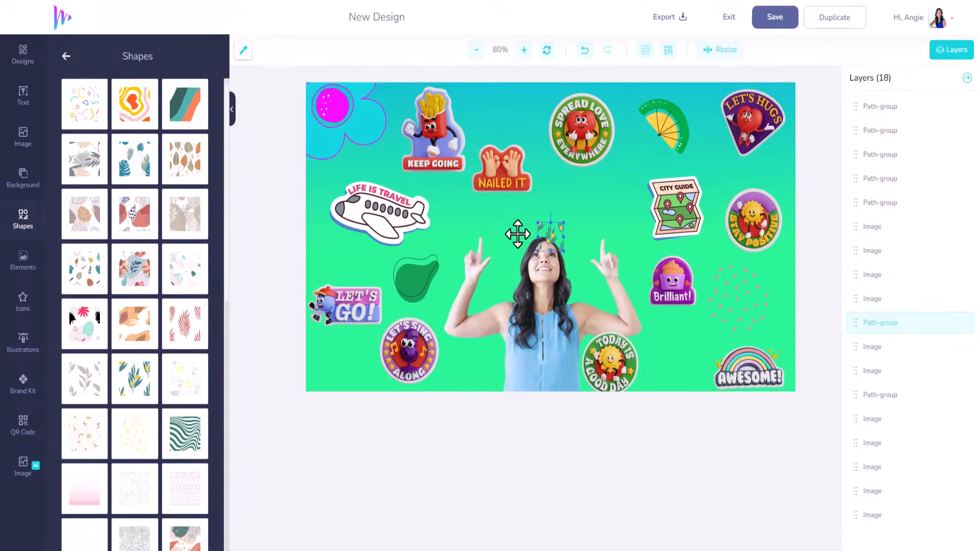
drag(538, 251, 289, 375)
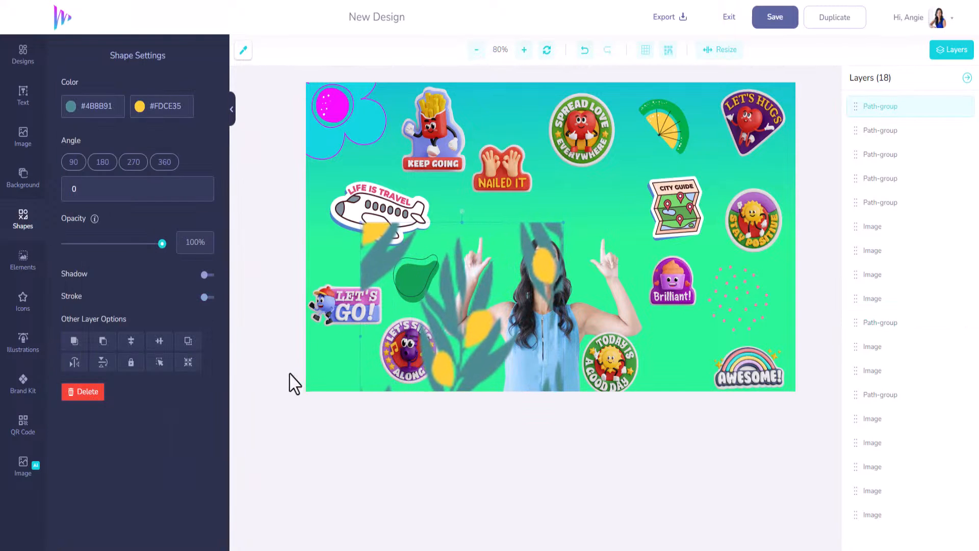
drag(452, 303, 601, 302)
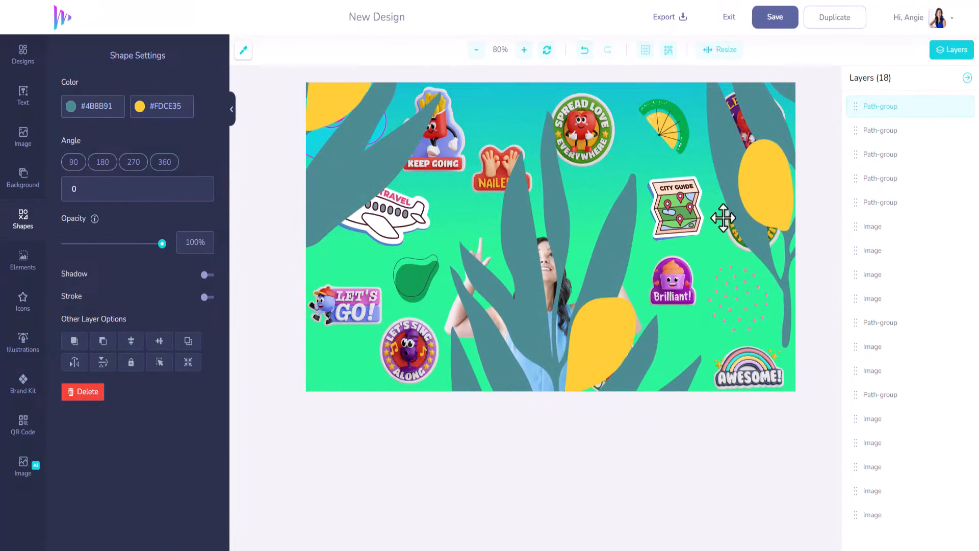
drag(867, 107, 878, 532)
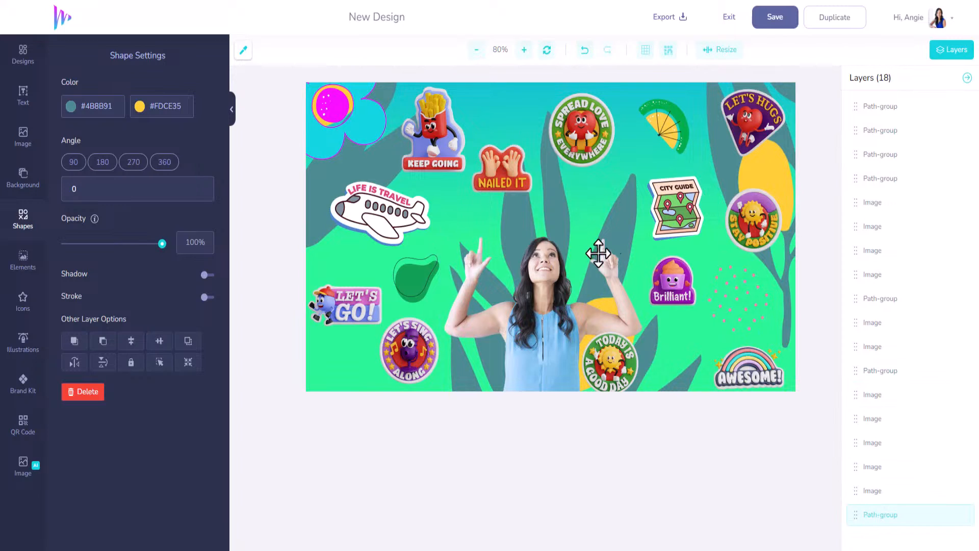
Recolor the background pattern, setting the leaves to light turquoise #8EE5ED and the lemons to darker yellow #EDBC19
click(89, 111)
click(97, 129)
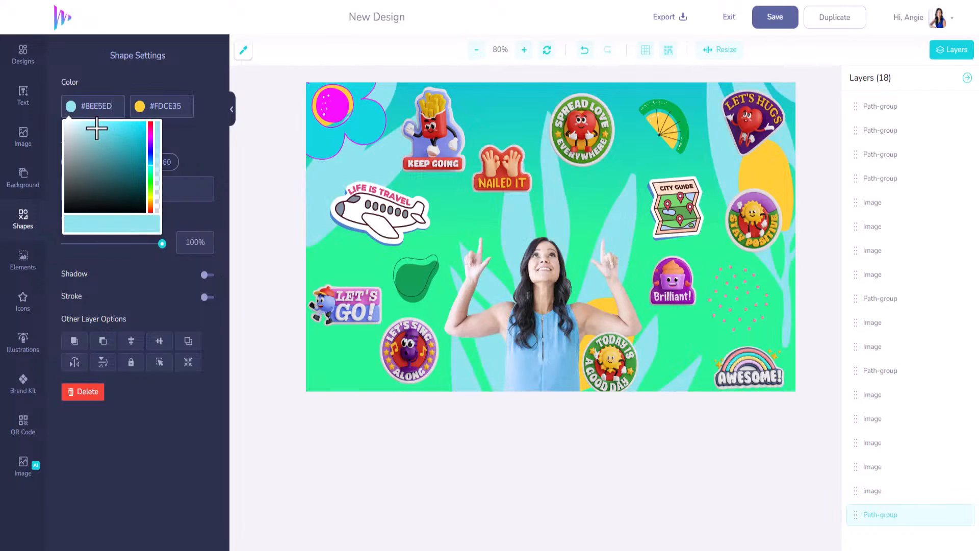
click(163, 110)
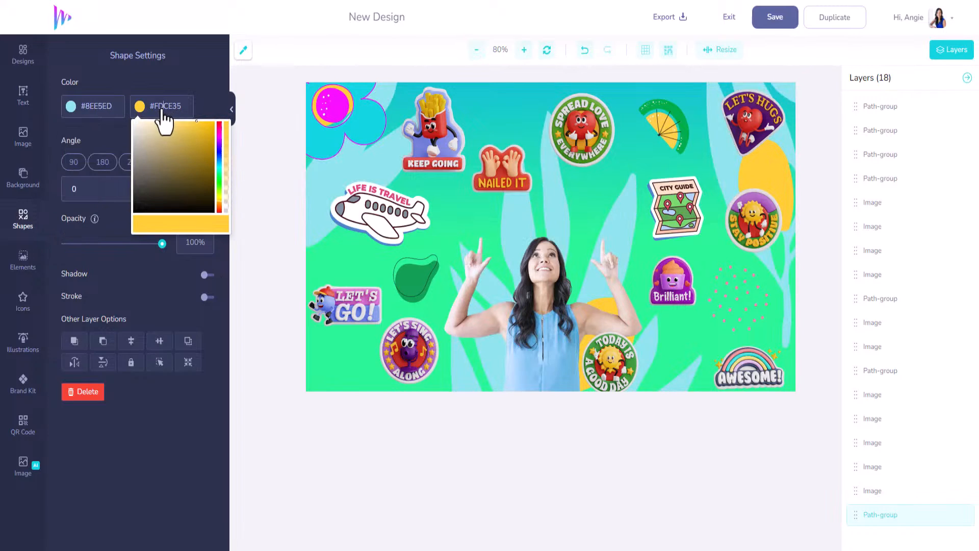
click(206, 128)
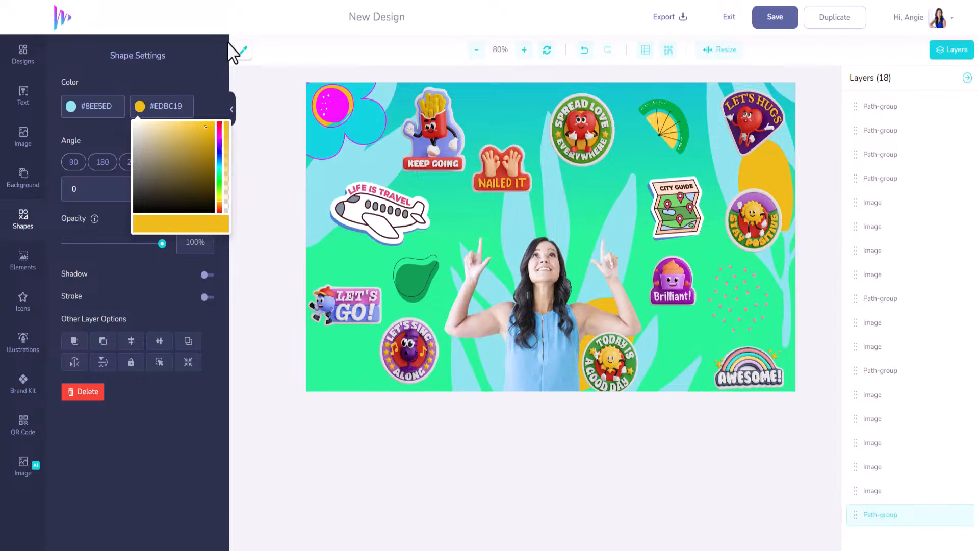
click(213, 54)
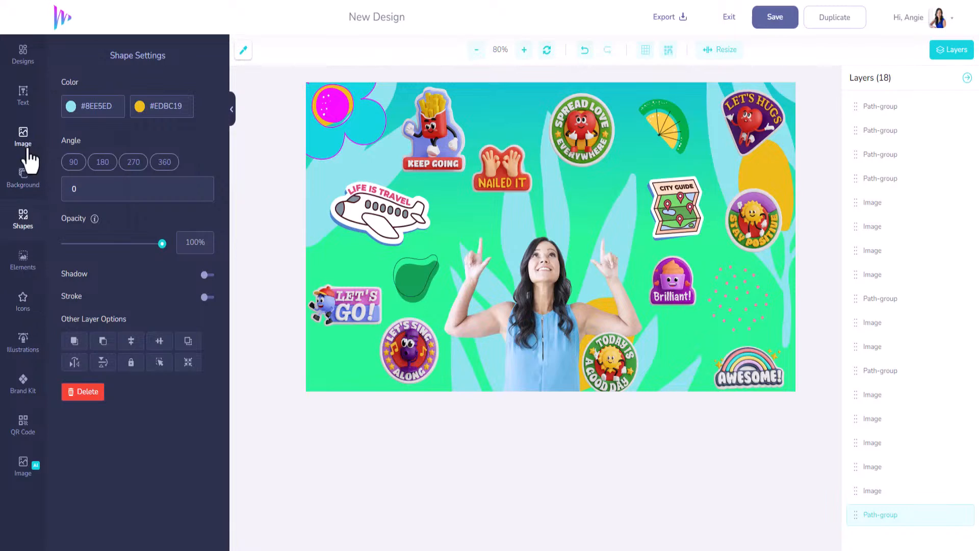
Look through the available element categories and the shape categories, from lines to infographic shapes
click(27, 266)
scroll(136, 315, down, 7)
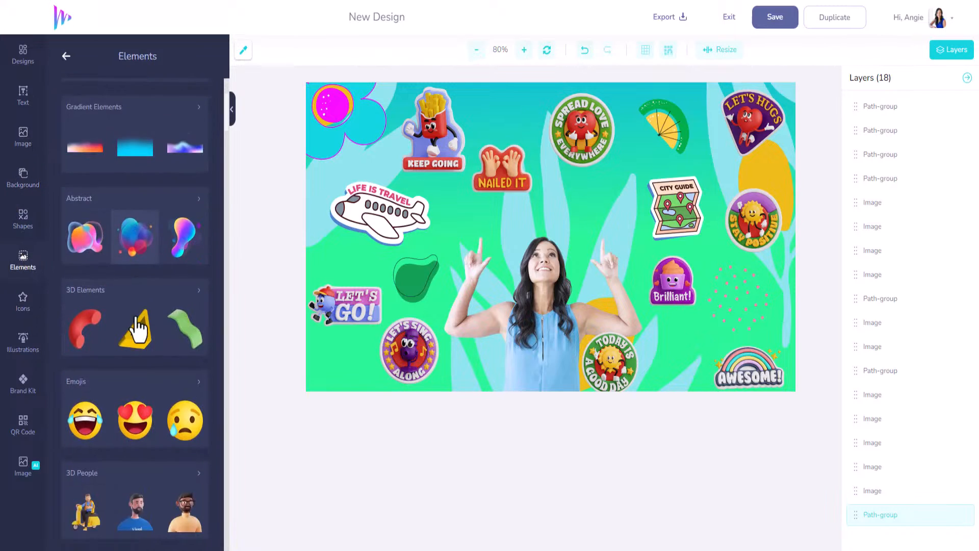
scroll(136, 315, down, 6)
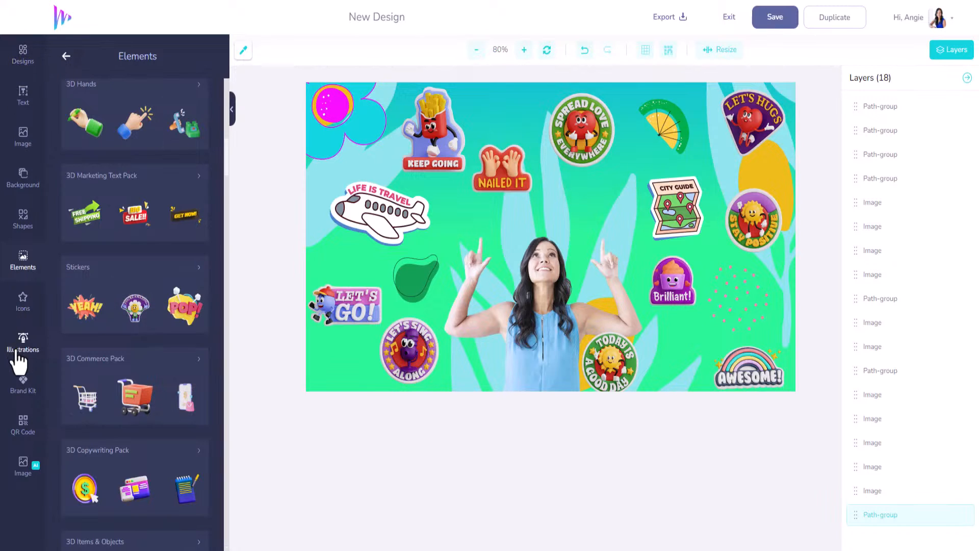
click(20, 227)
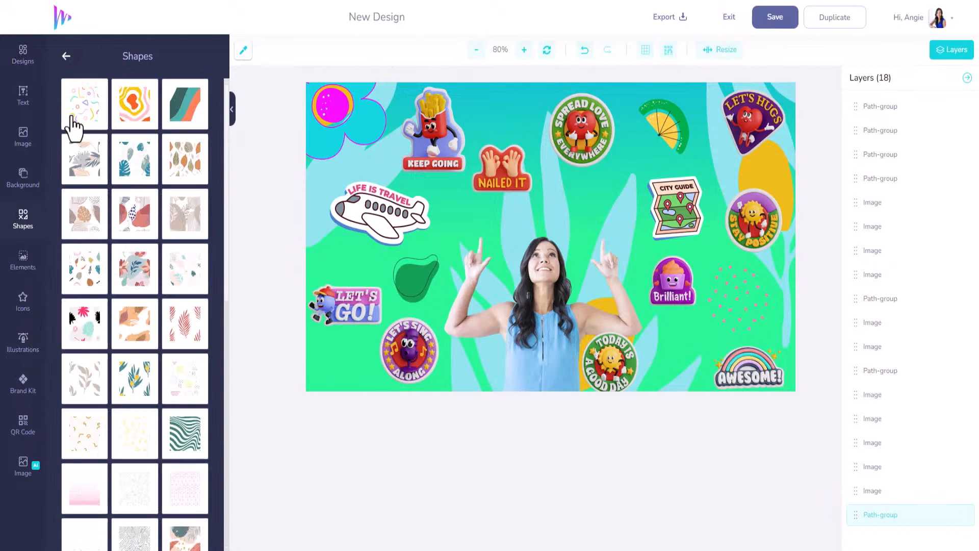
click(65, 57)
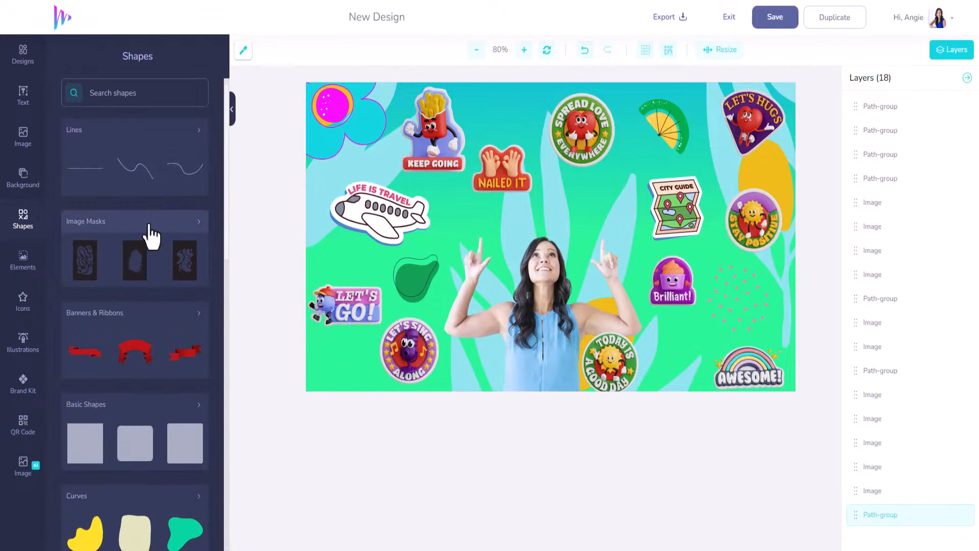
scroll(146, 237, down, 7)
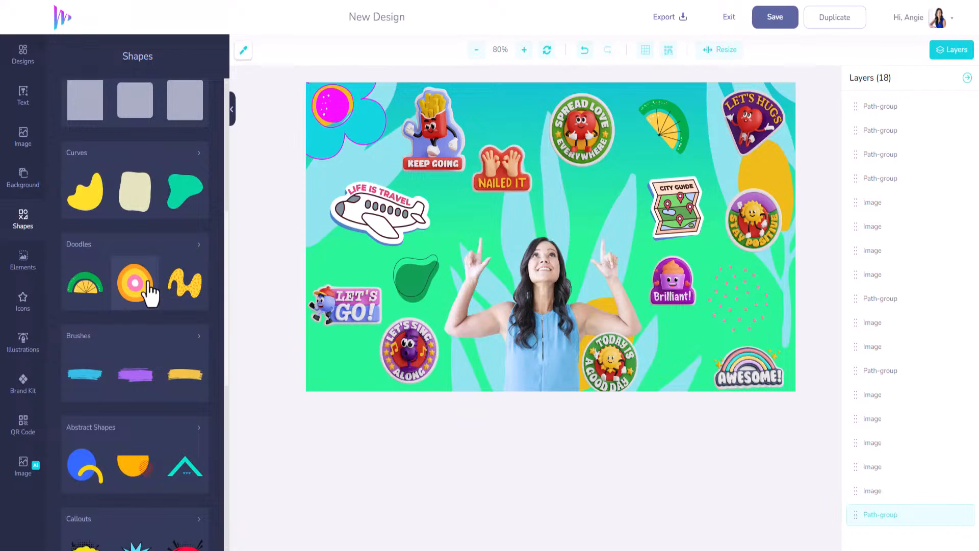
scroll(146, 293, down, 8)
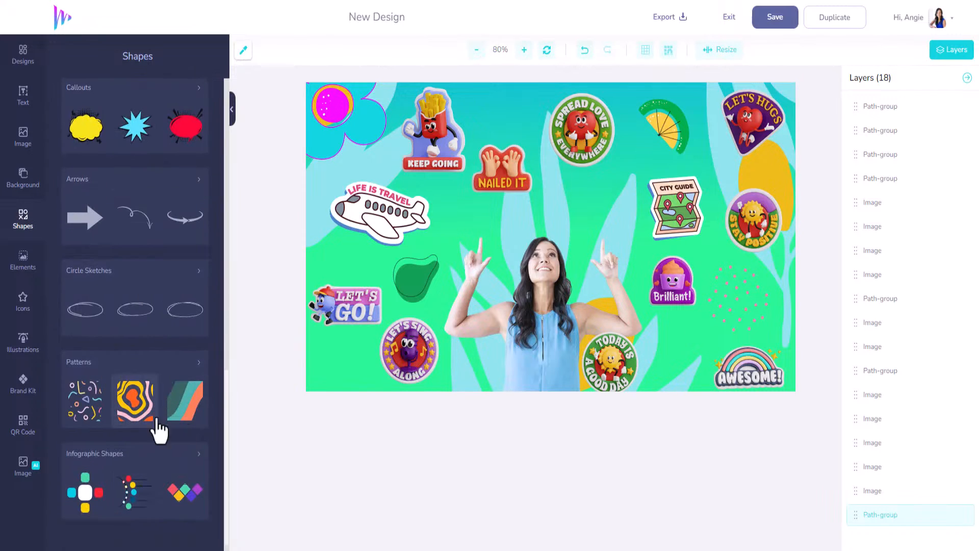
scroll(136, 423, up, 2)
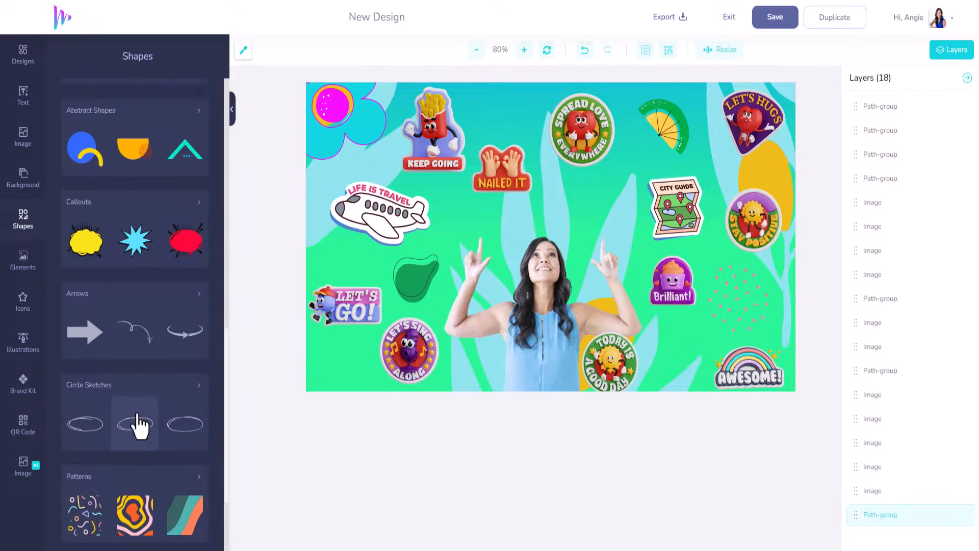
scroll(133, 337, up, 2)
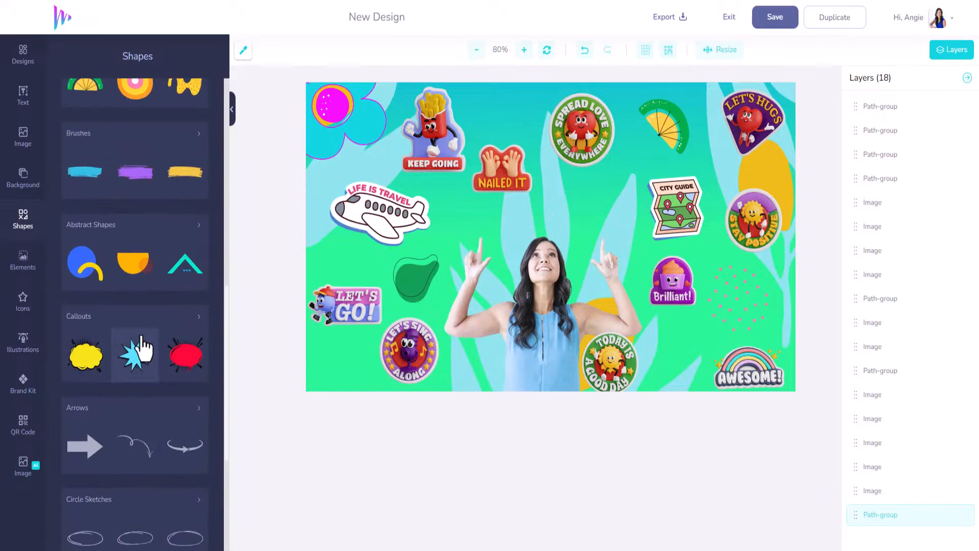
scroll(138, 347, up, 6)
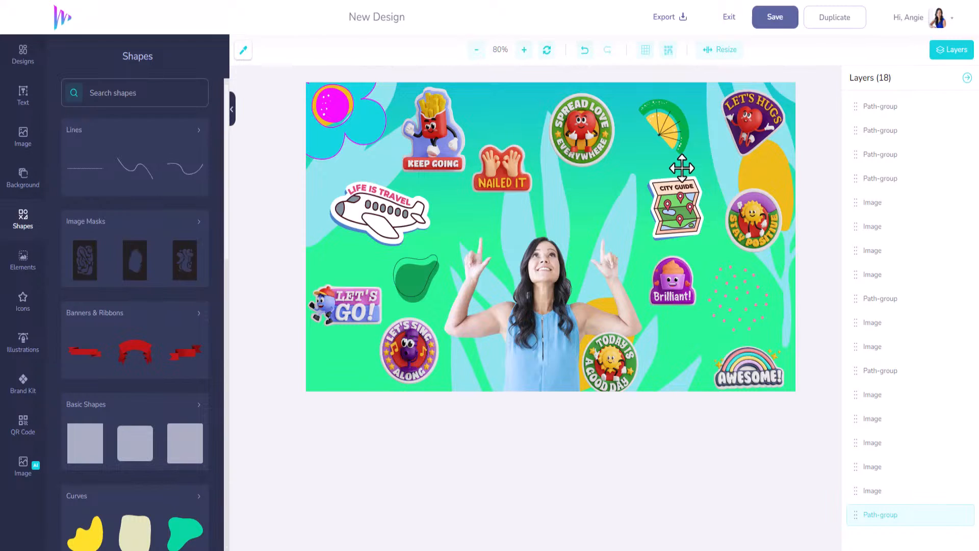
Save the finished sticker graphic
click(775, 20)
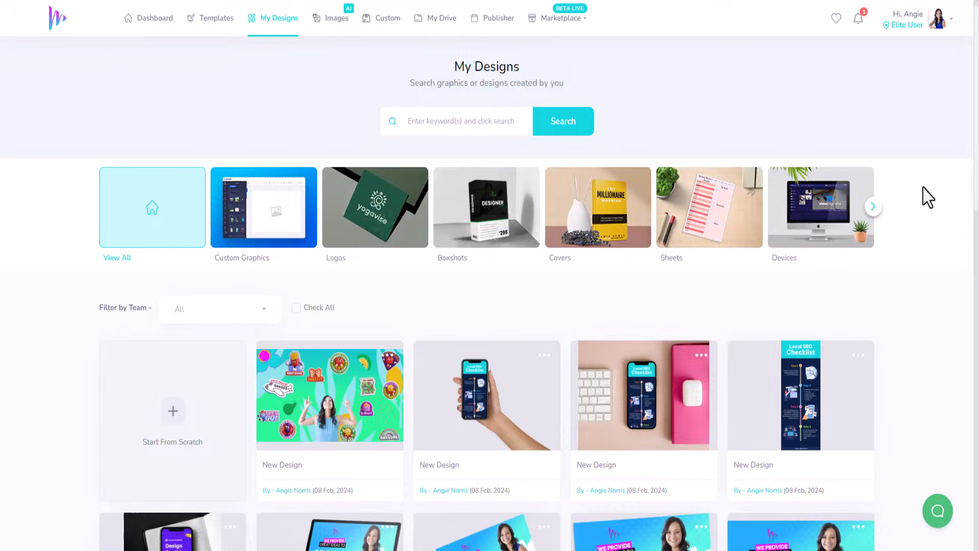
Open the Publishing category in the template library
click(873, 207)
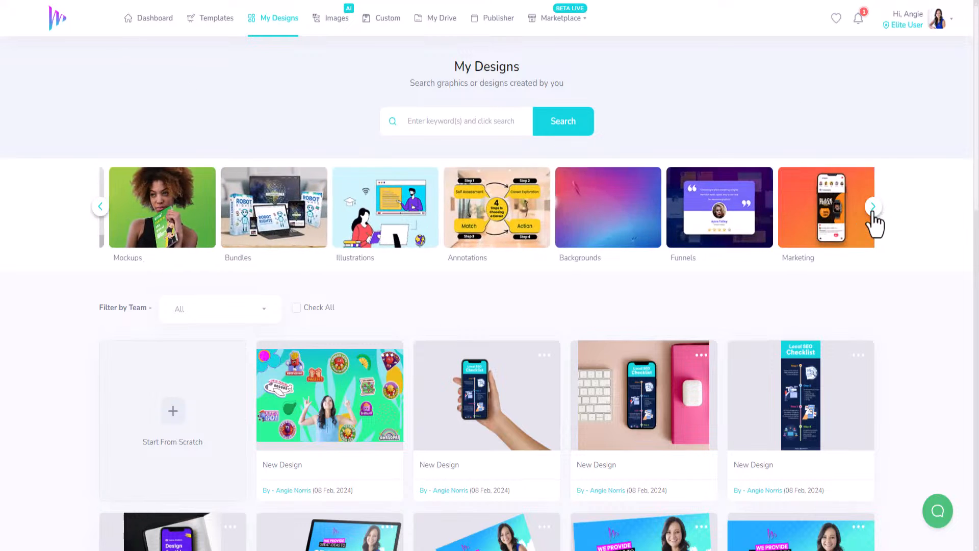
click(213, 21)
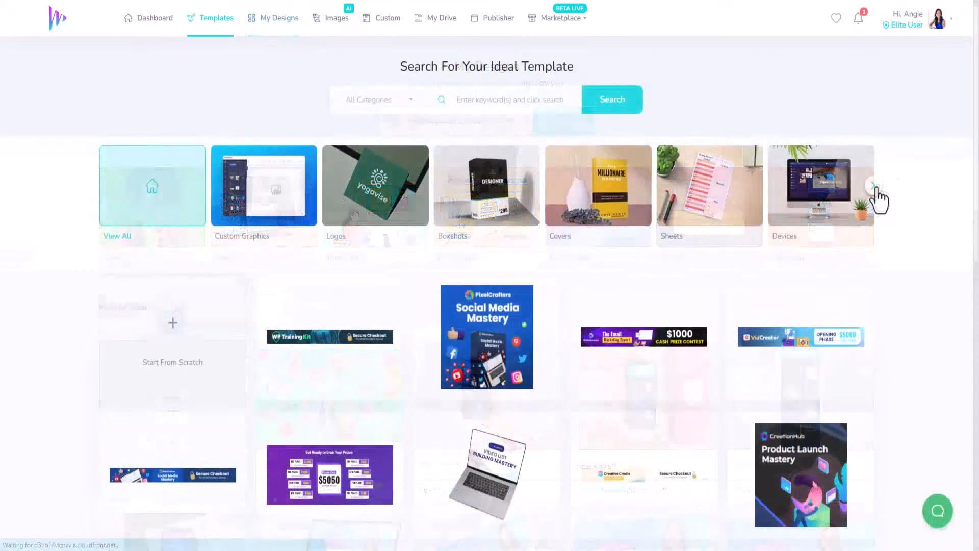
click(873, 187)
click(875, 189)
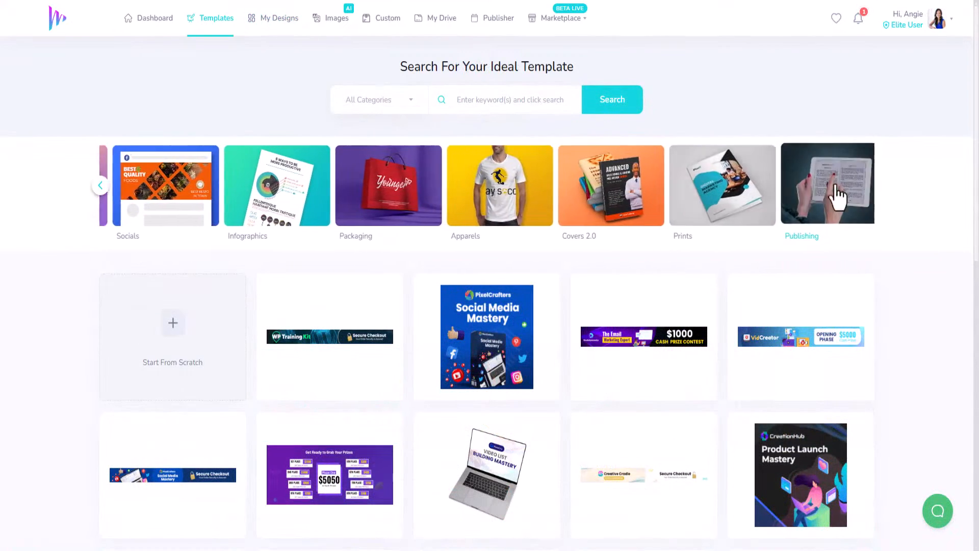
click(819, 192)
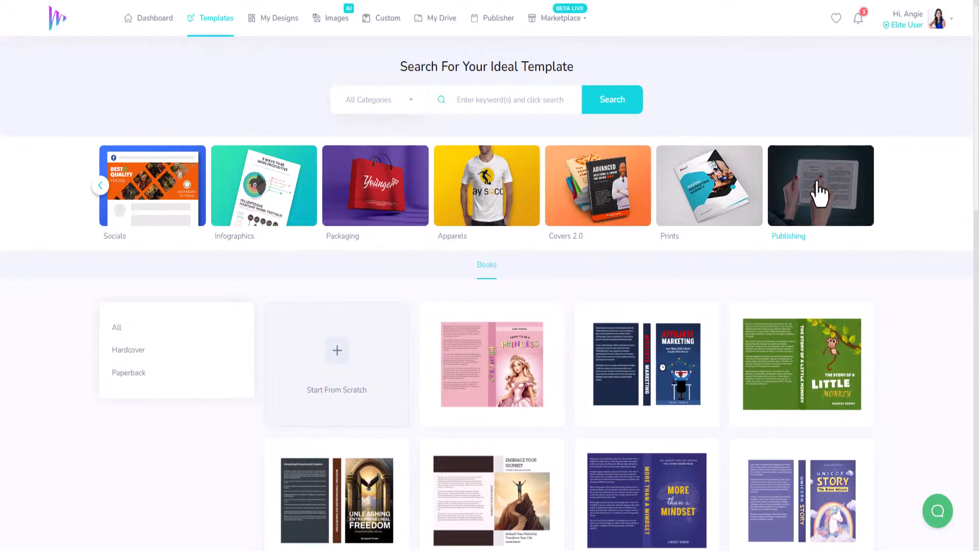
Look through the full range of book cover templates in the Publishing category
scroll(545, 325, down, 1)
scroll(586, 378, down, 8)
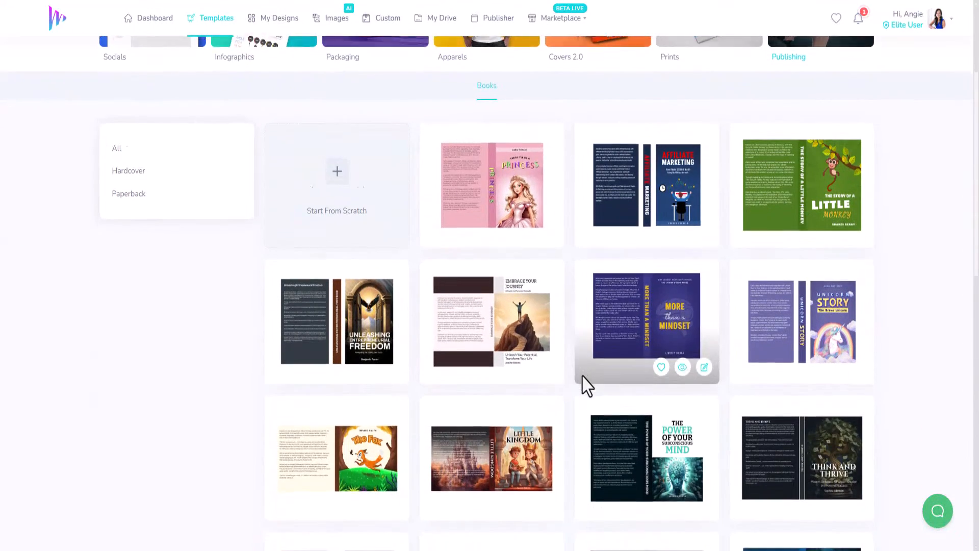
scroll(569, 375, down, 1)
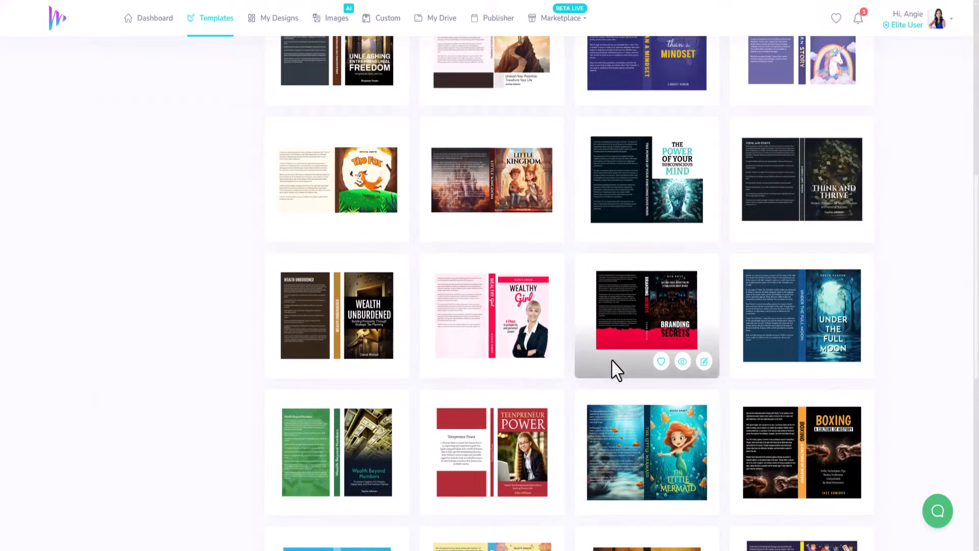
scroll(500, 380, down, 4)
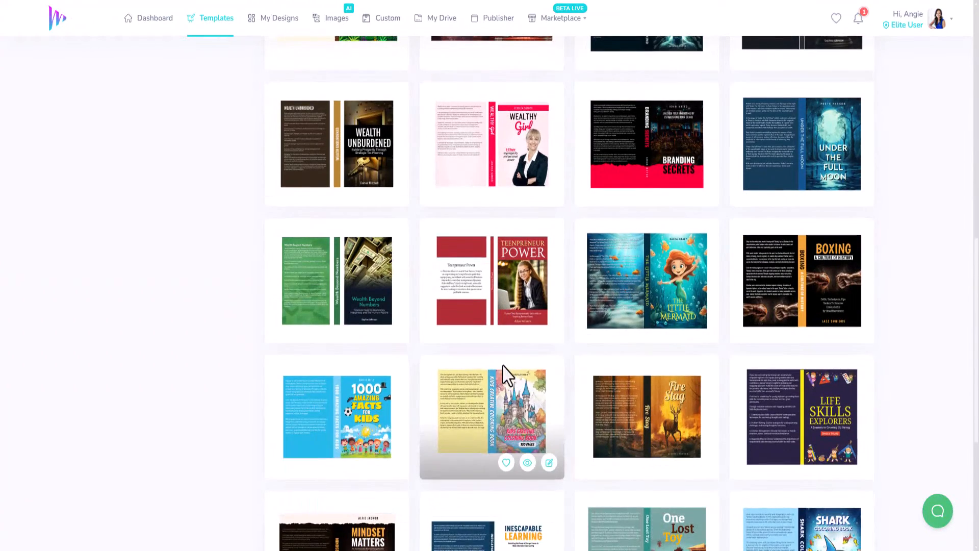
scroll(502, 375, down, 4)
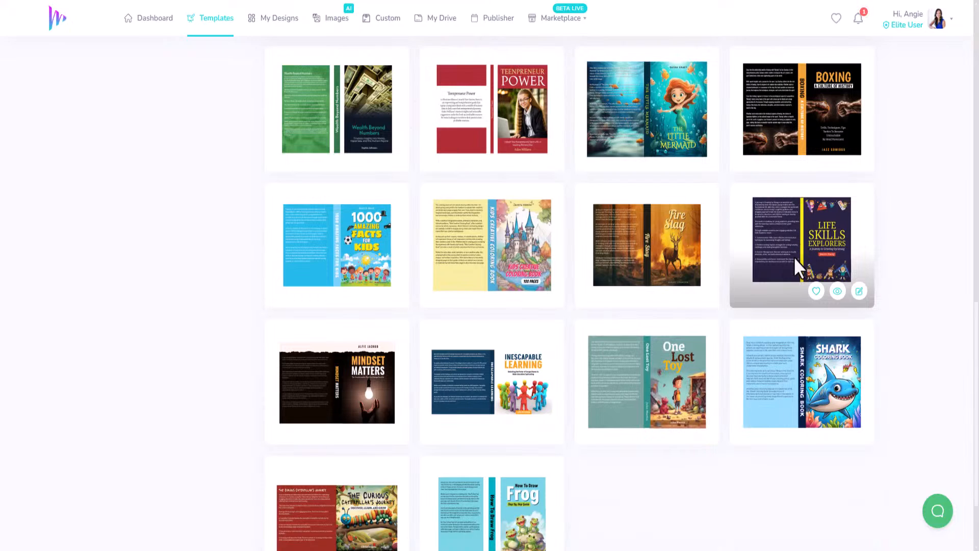
scroll(794, 256, up, 10)
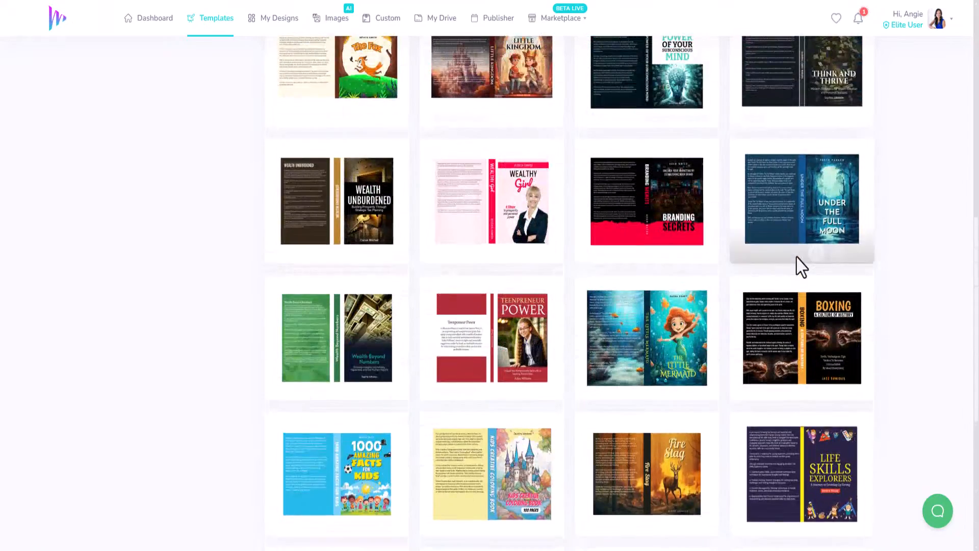
scroll(795, 253, up, 5)
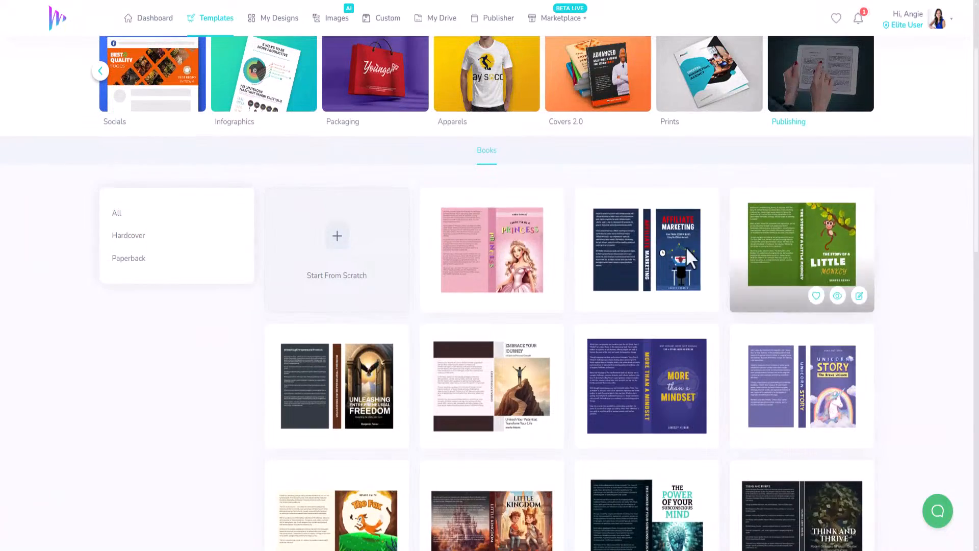
scroll(704, 378, down, 18)
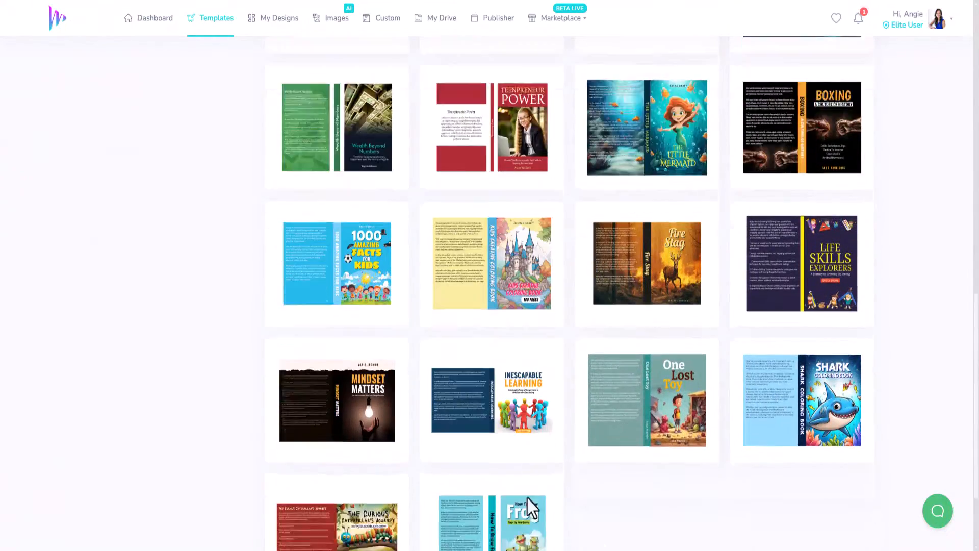
click(569, 506)
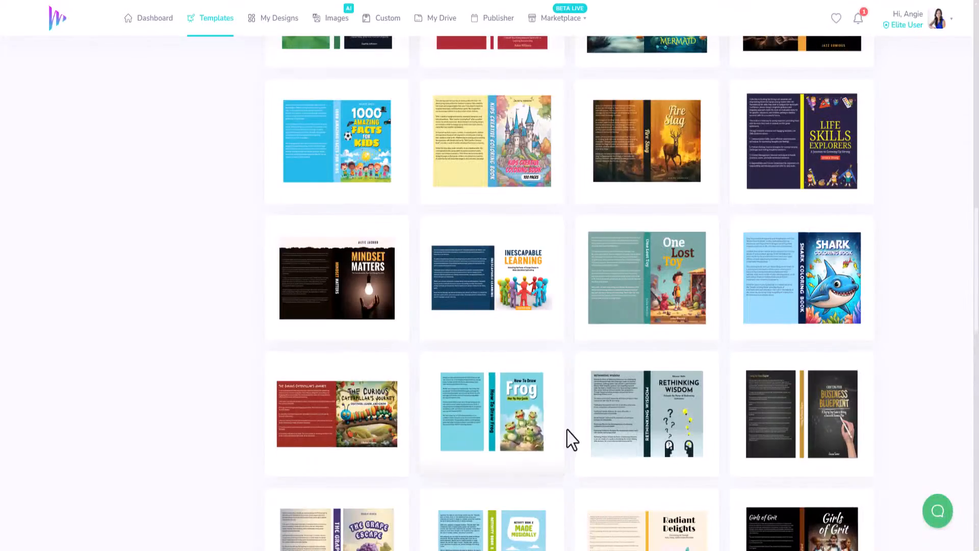
scroll(566, 438, down, 3)
scroll(568, 431, down, 1)
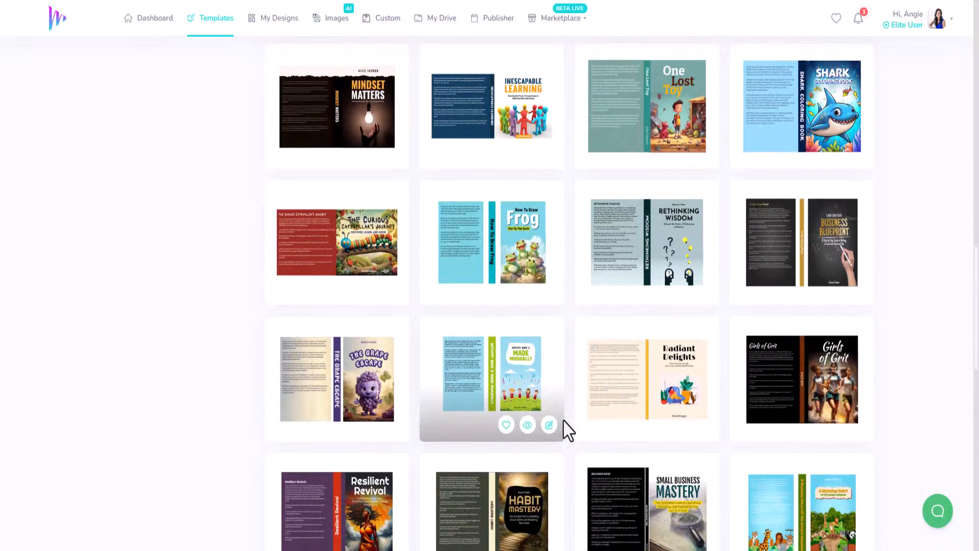
scroll(568, 431, down, 3)
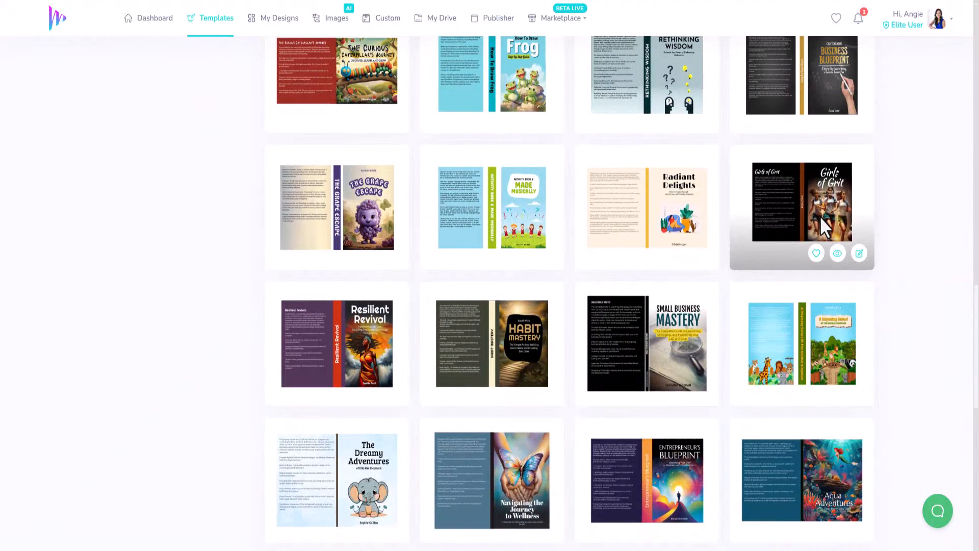
scroll(367, 444, down, 2)
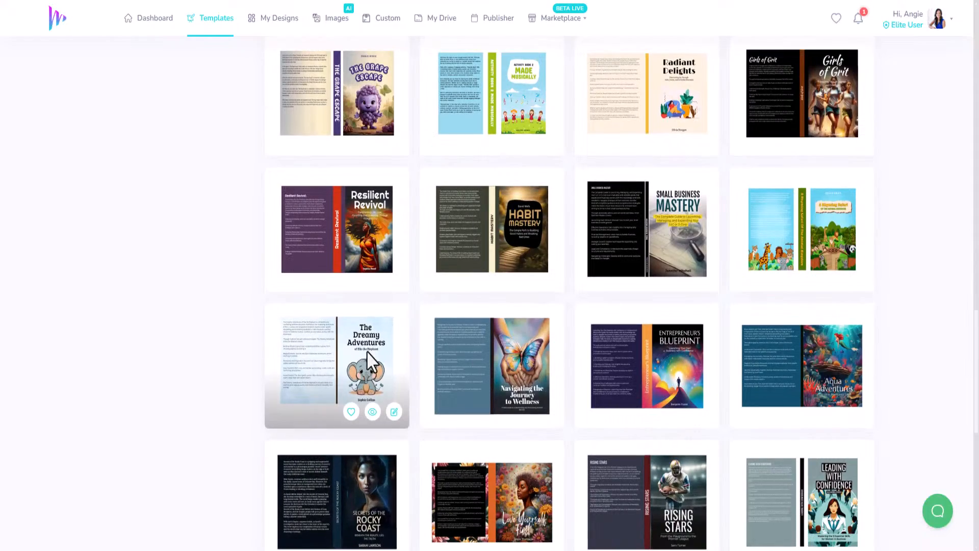
scroll(395, 393, up, 8)
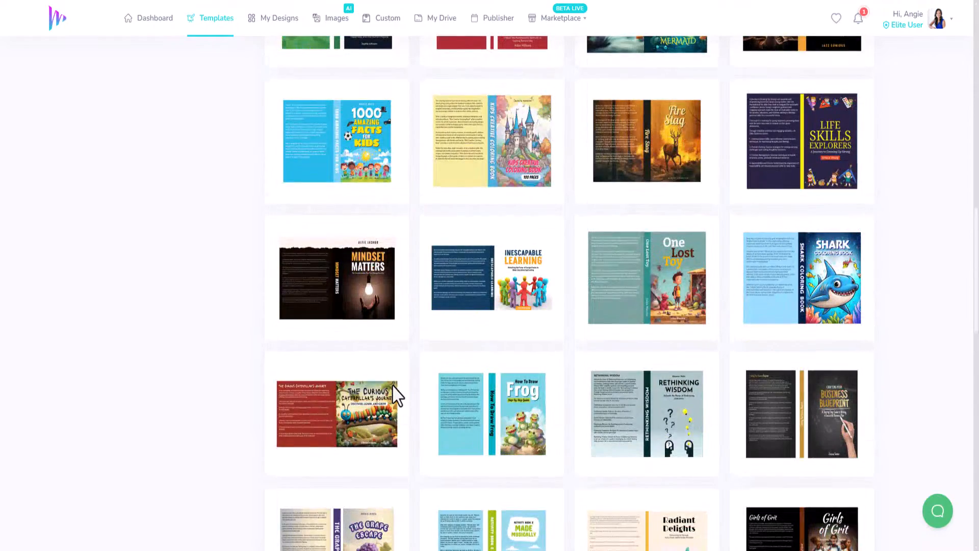
mouse_move(397, 396)
scroll(398, 395, up, 10)
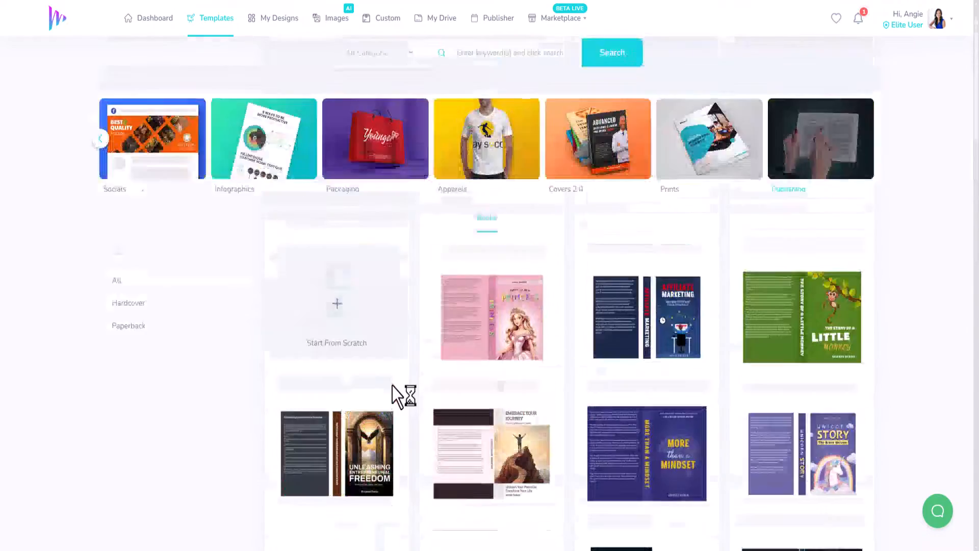
Start a Publishing design from scratch with the type Books and the sub type Paperback
click(340, 357)
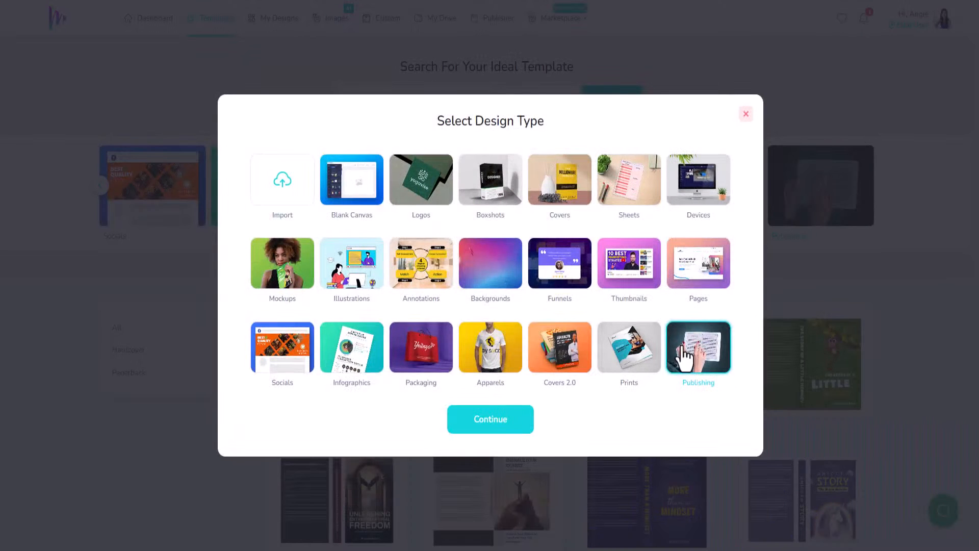
click(519, 419)
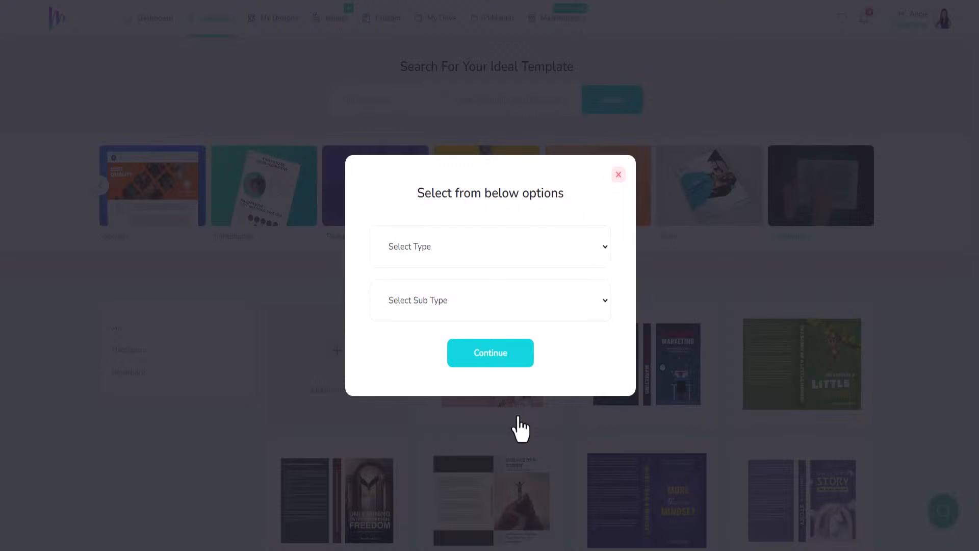
click(595, 251)
click(417, 289)
click(526, 302)
click(457, 355)
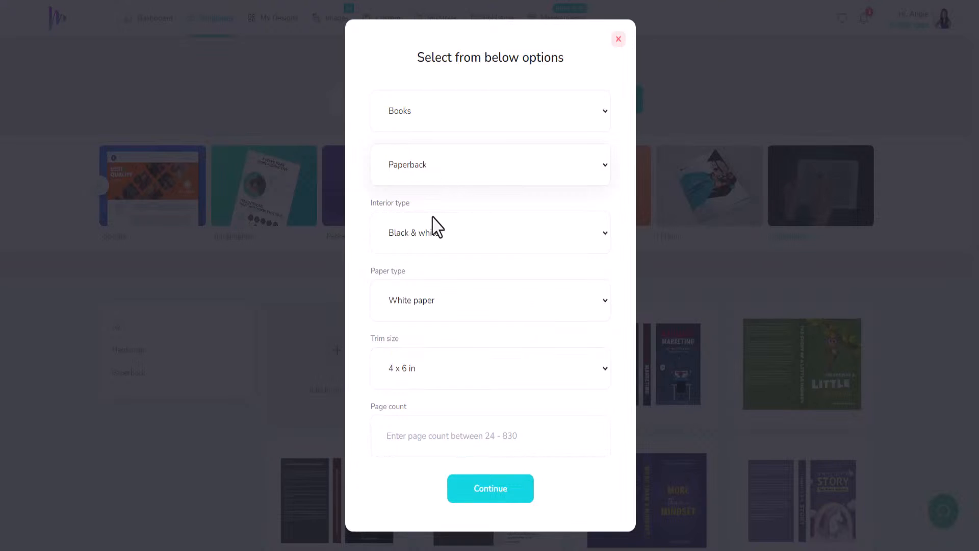
Keep the black & white interior and white paper, and set the trim size to 7.5 x 9.25 in
click(601, 233)
click(601, 233)
click(609, 311)
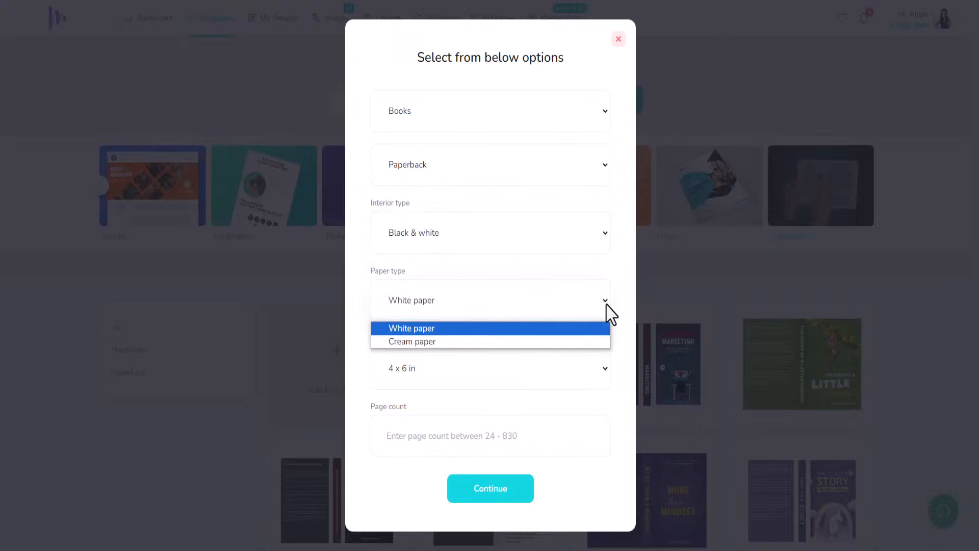
click(608, 311)
click(609, 370)
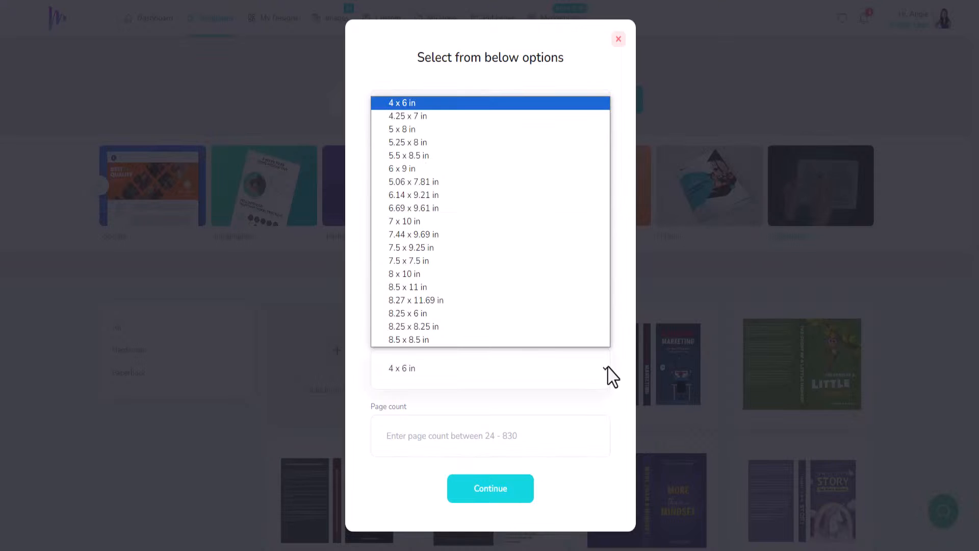
click(454, 247)
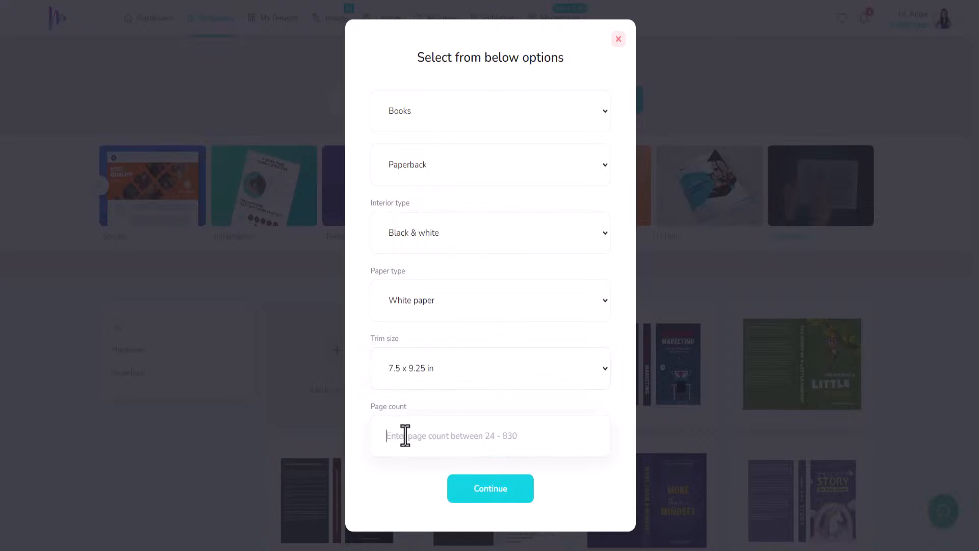
Enter a page count of 100, change it to 200, and create the blank paperback cover
text(100)
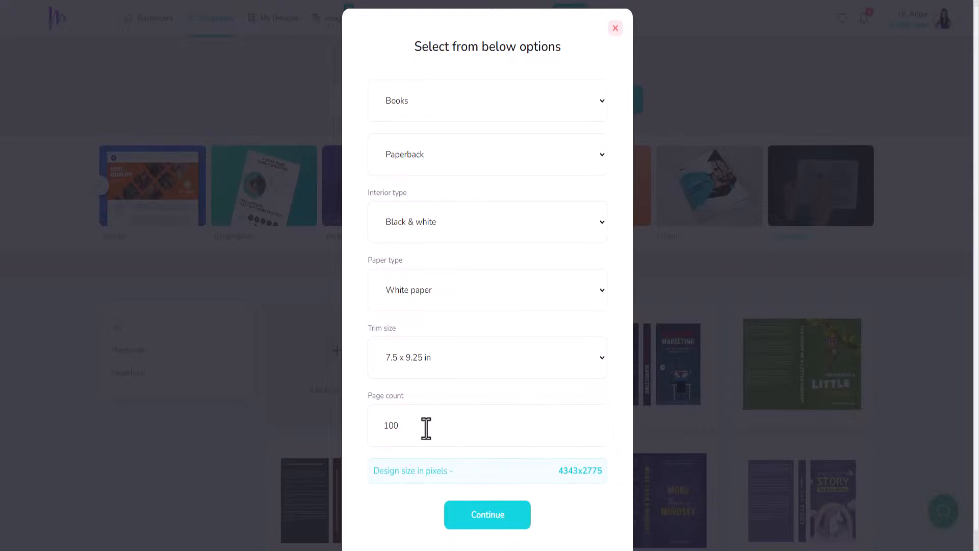
drag(389, 426, 382, 424)
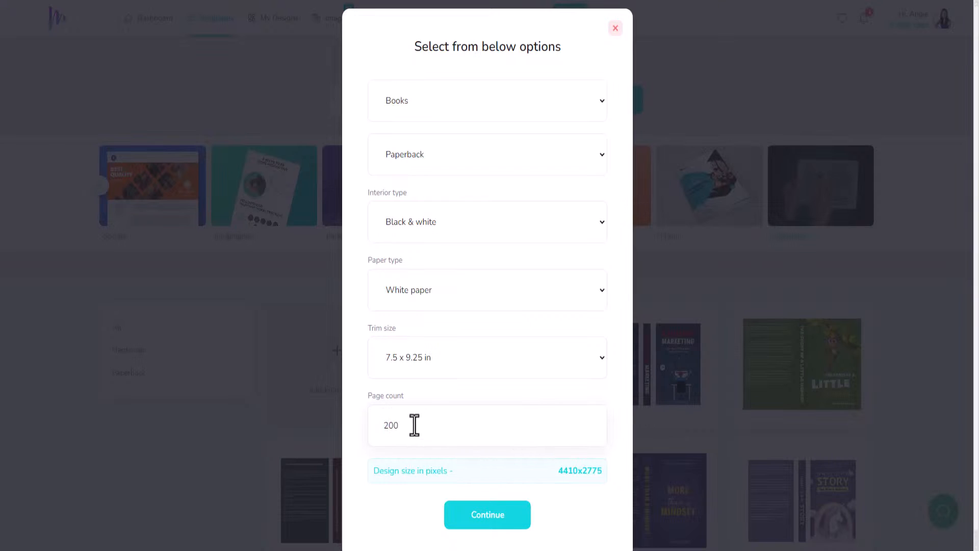
click(498, 526)
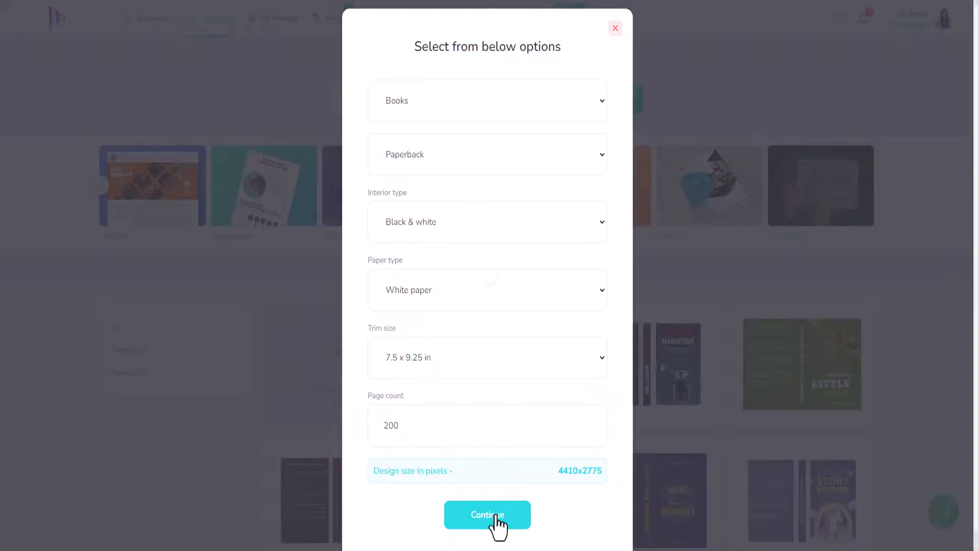
Examine the element and shape categories available for designing the blank book cover
scroll(514, 306, down, 1)
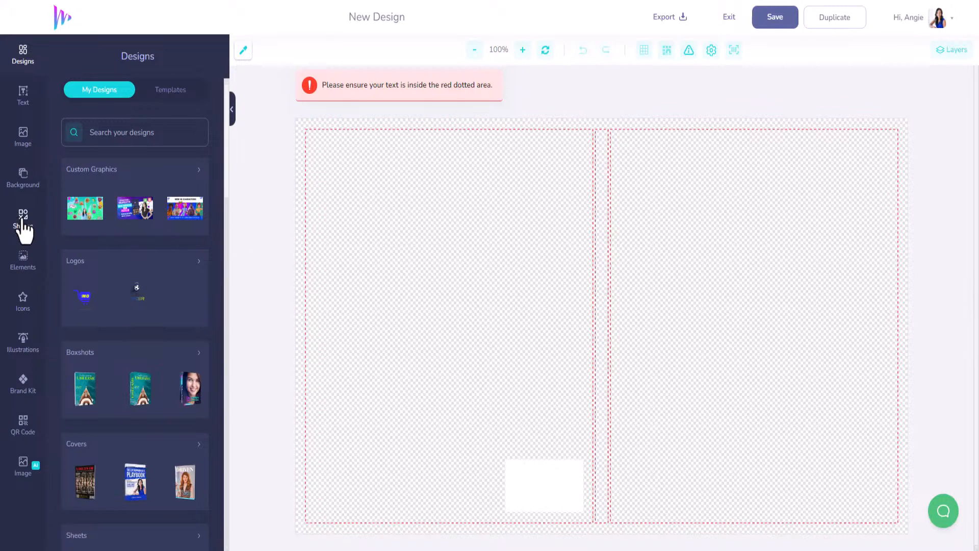
click(22, 263)
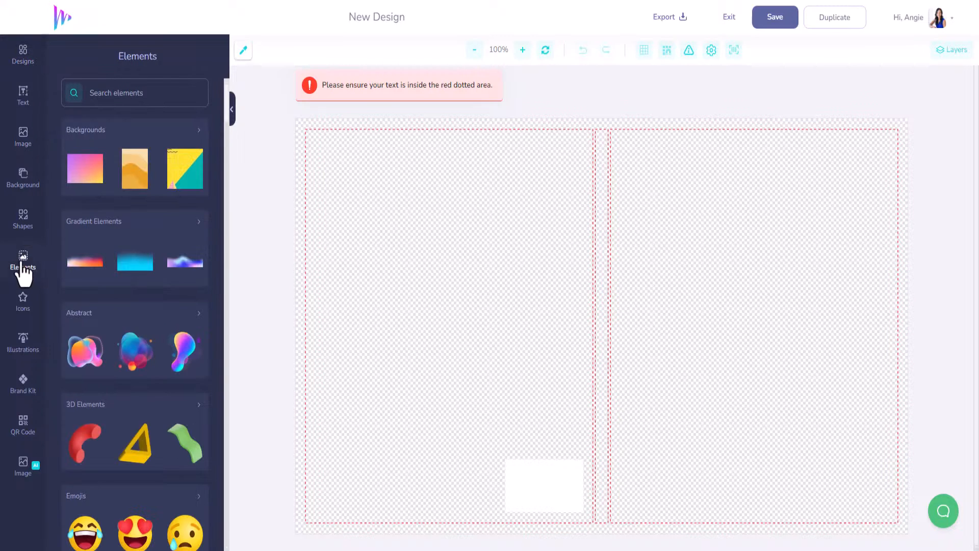
scroll(130, 346, down, 5)
scroll(129, 345, down, 8)
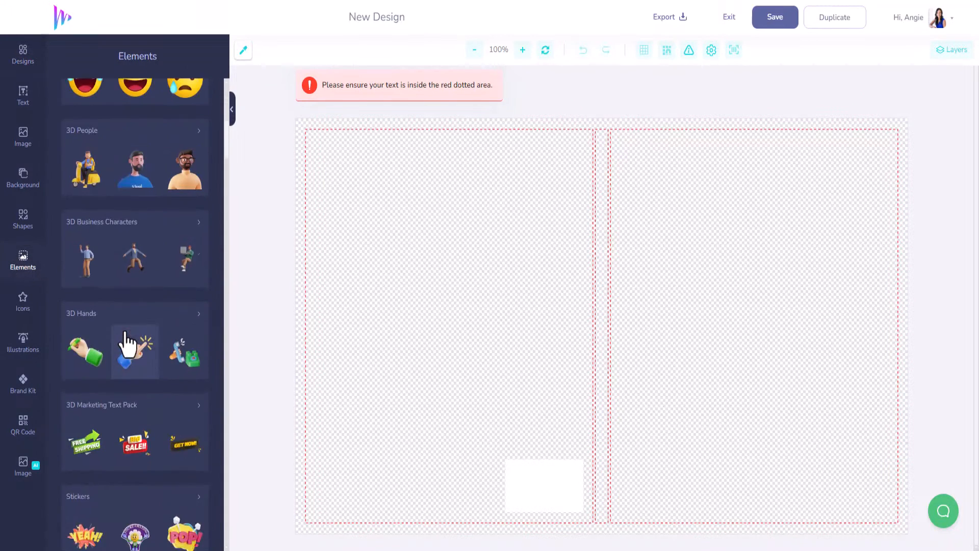
scroll(125, 343, up, 10)
scroll(126, 332, up, 3)
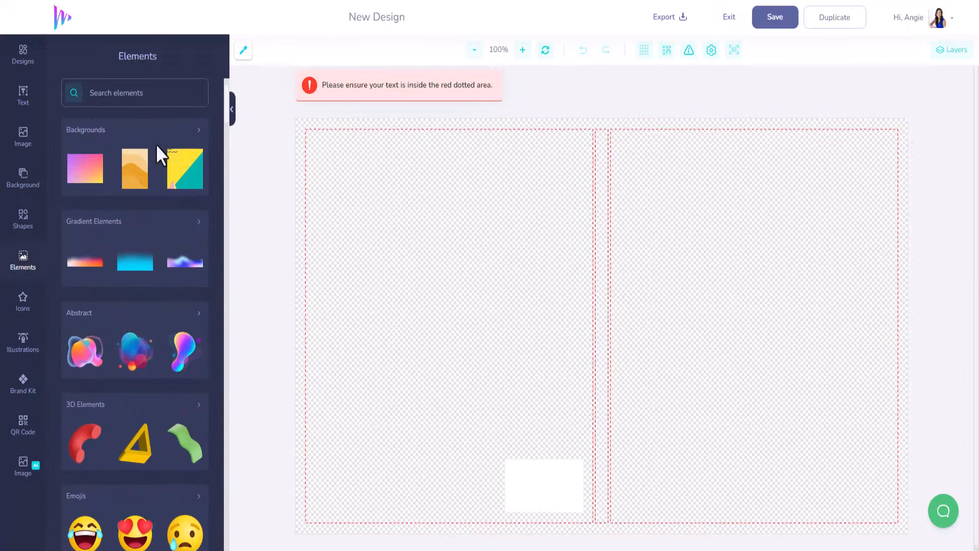
scroll(119, 390, down, 6)
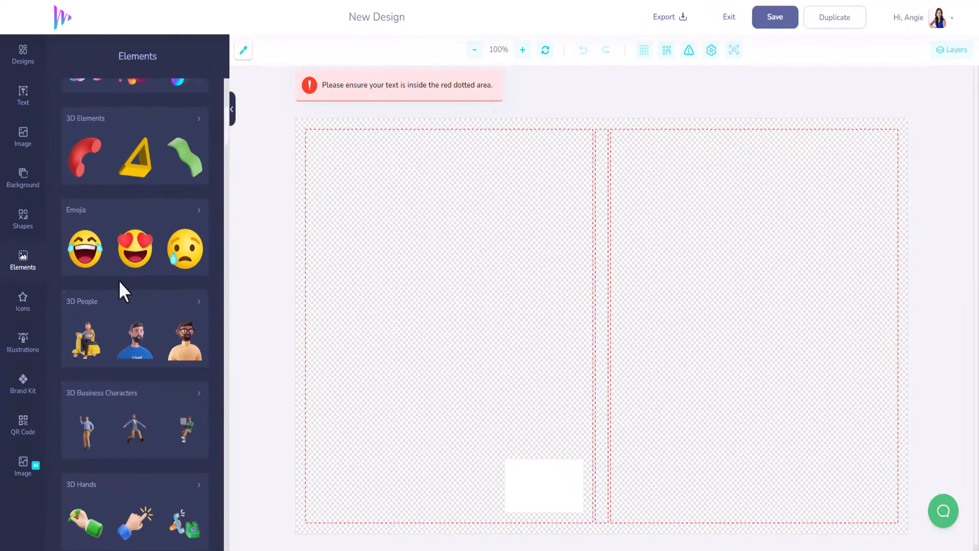
scroll(153, 351, up, 5)
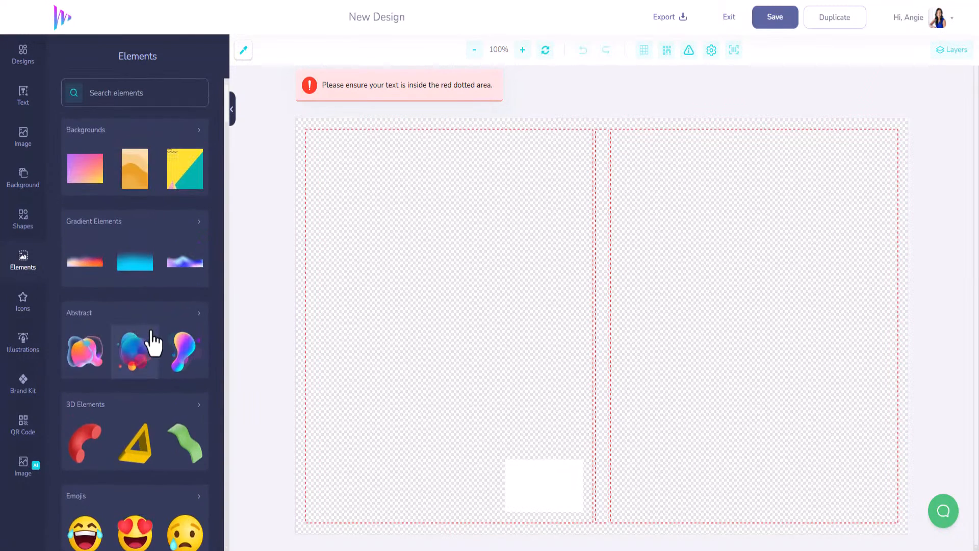
click(23, 224)
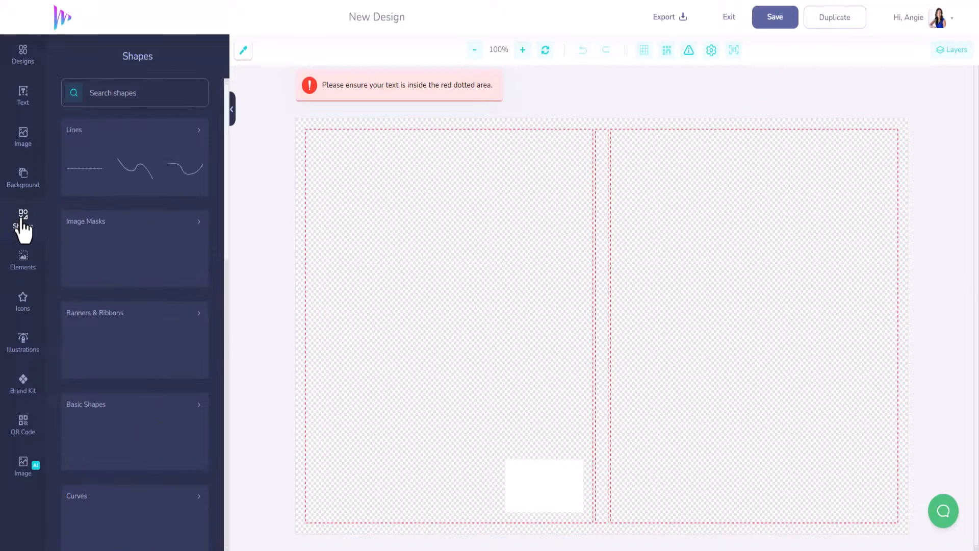
scroll(128, 337, down, 8)
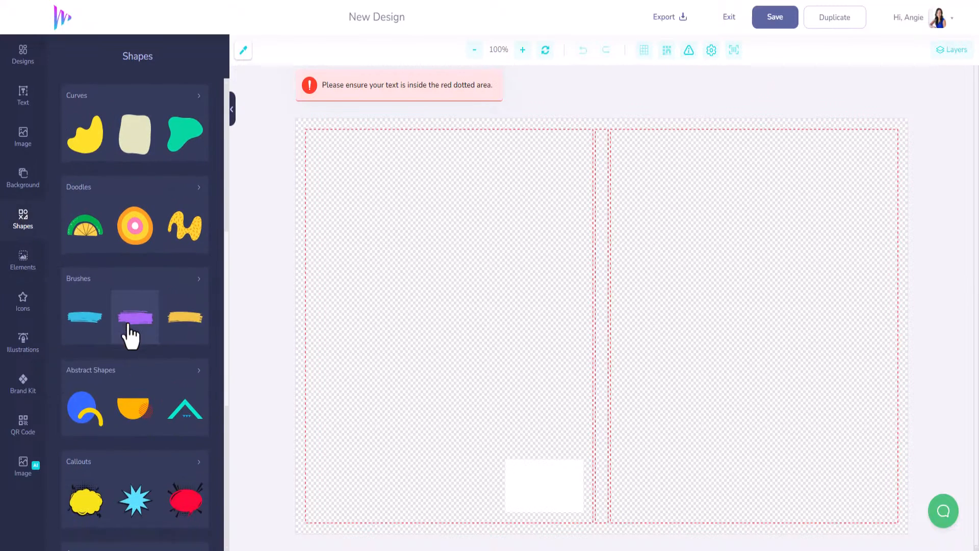
scroll(128, 331, down, 7)
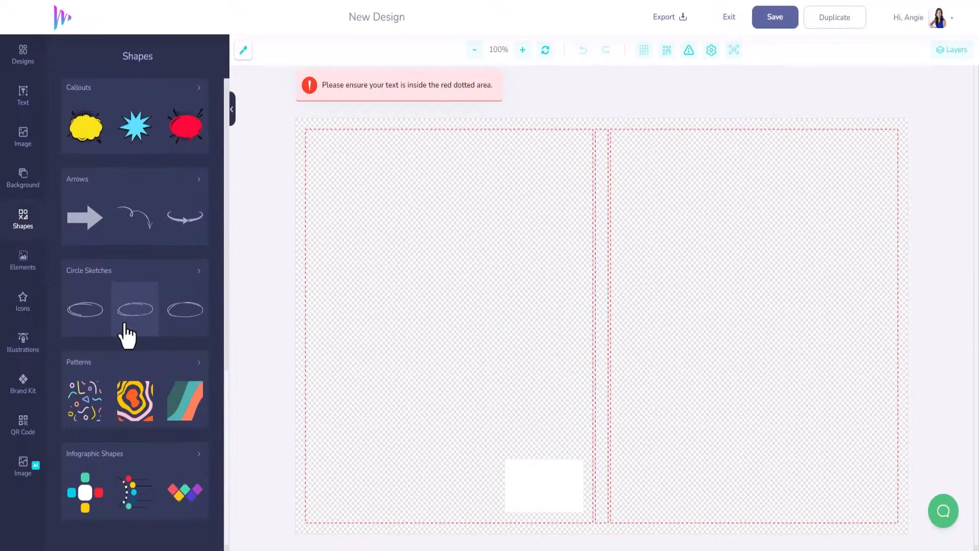
Add the abstract red and navy pattern from the Patterns shapes and enlarge it to fill the back cover
click(194, 362)
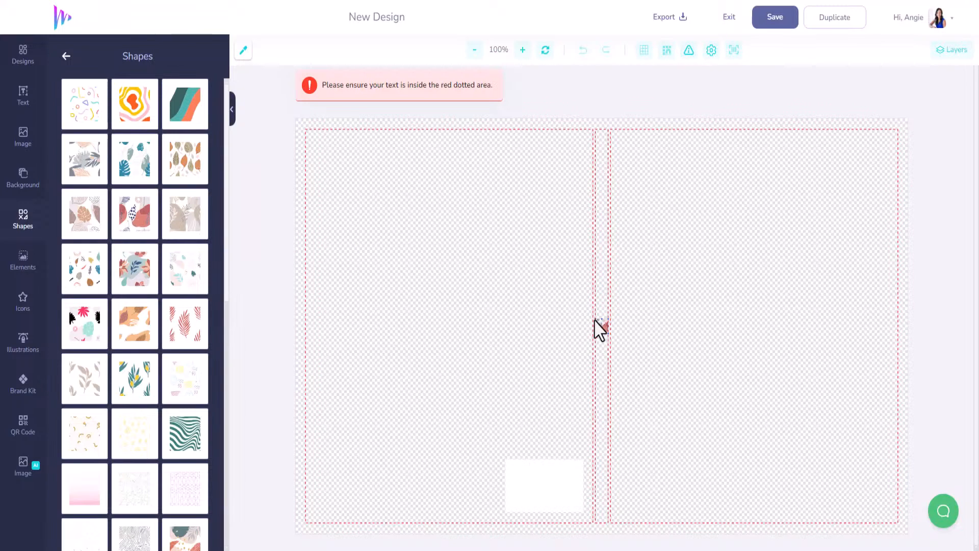
drag(595, 319, 387, 120)
drag(514, 228, 503, 427)
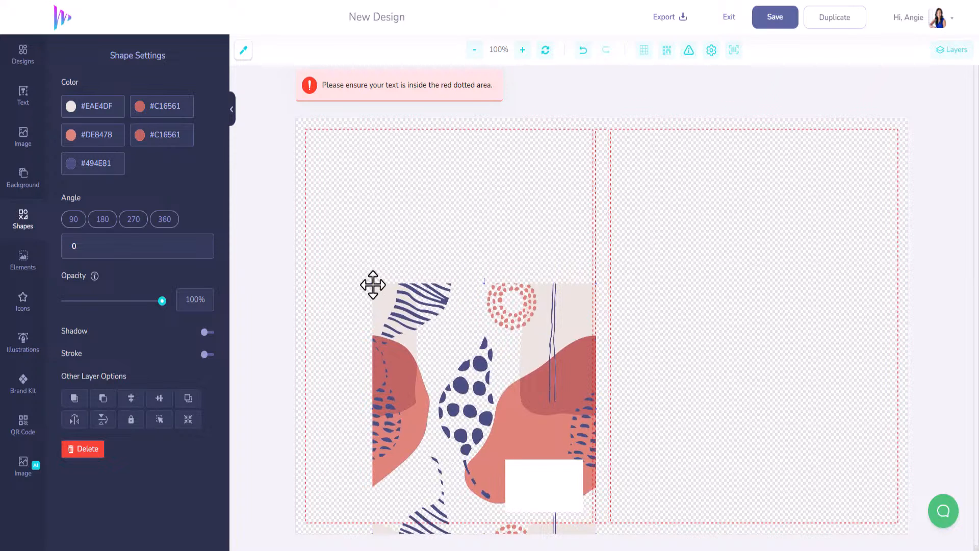
drag(372, 284, 234, 120)
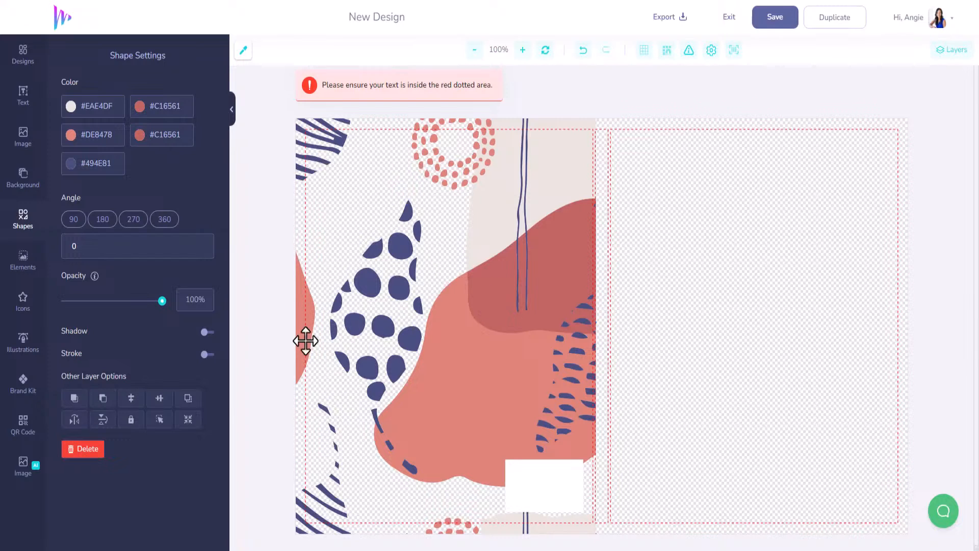
Duplicate the pattern onto the front cover, flip the copy horizontally, and align it to mirror the original at the spine
click(187, 399)
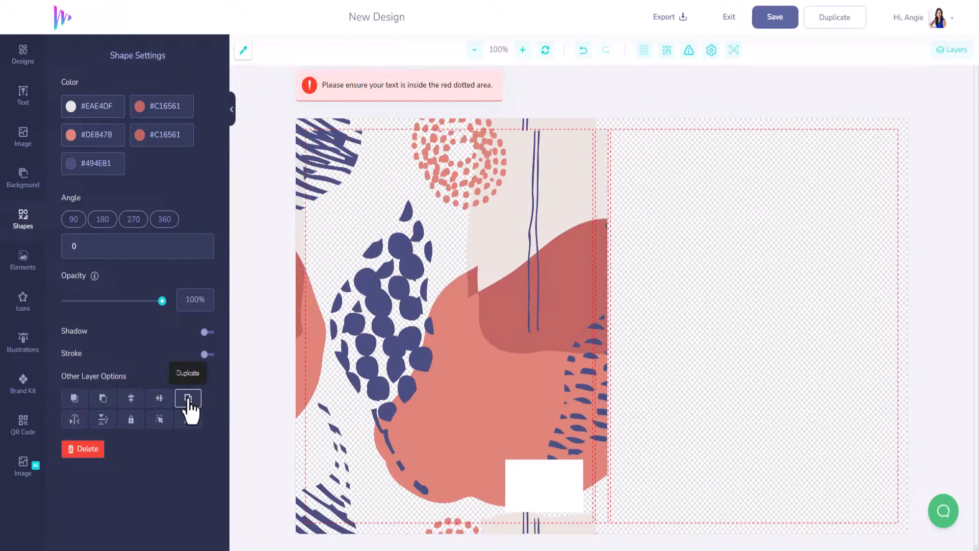
drag(489, 314, 835, 299)
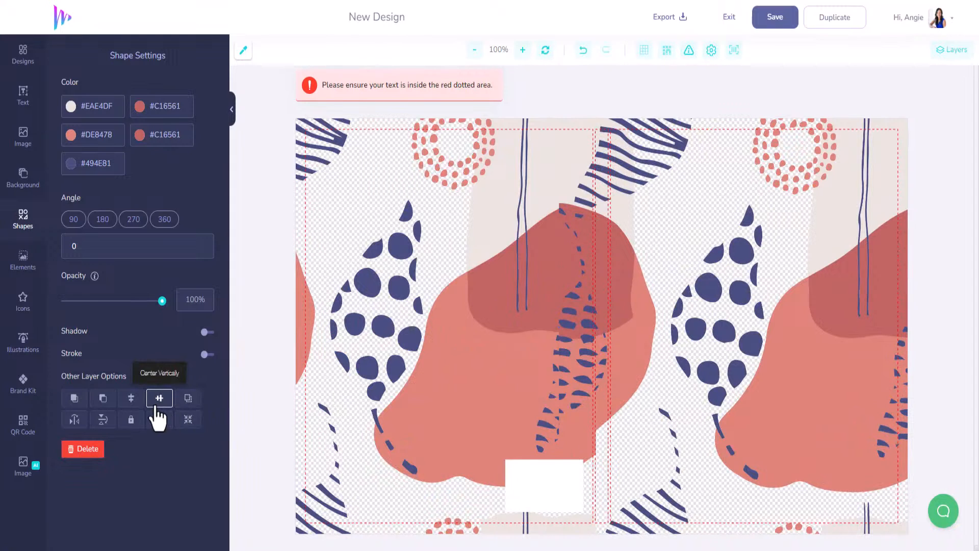
click(75, 420)
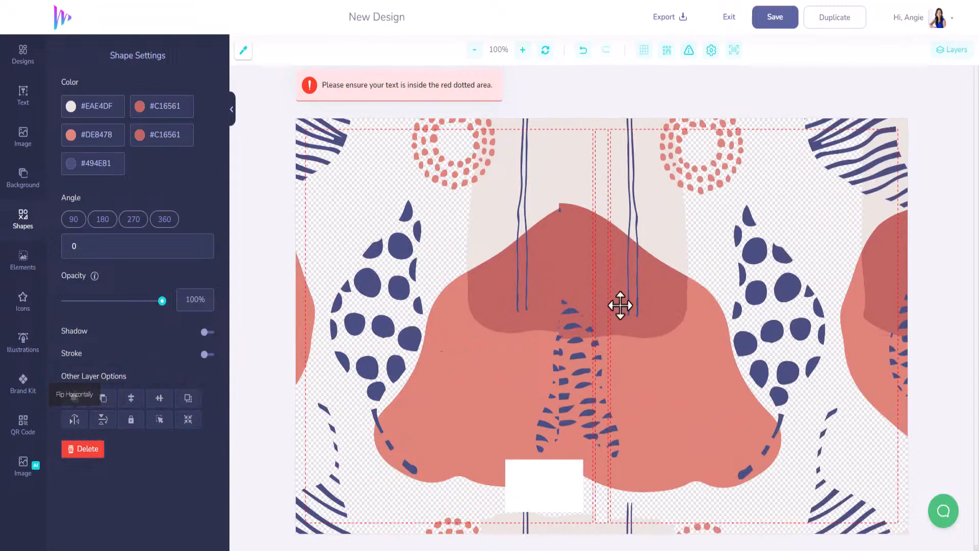
drag(658, 267, 696, 264)
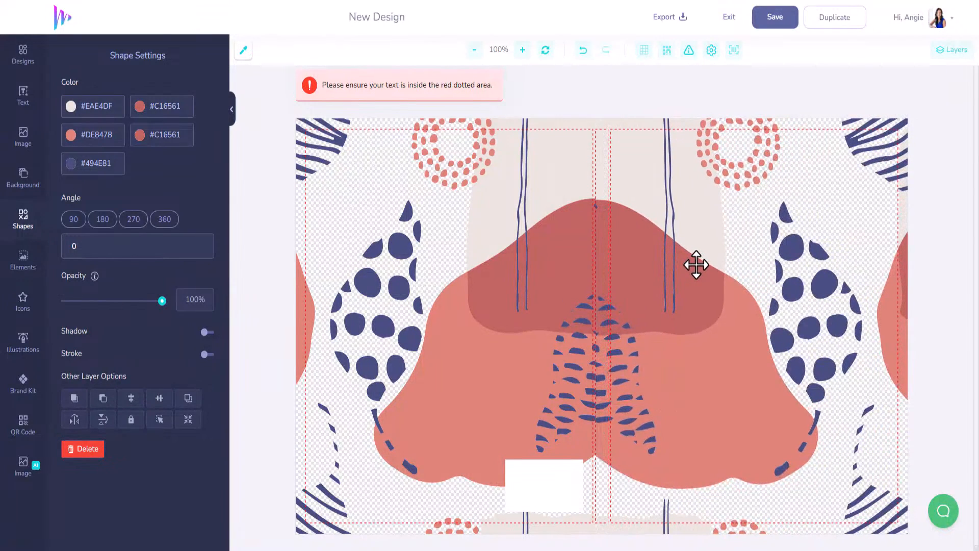
scroll(696, 265, up, 1)
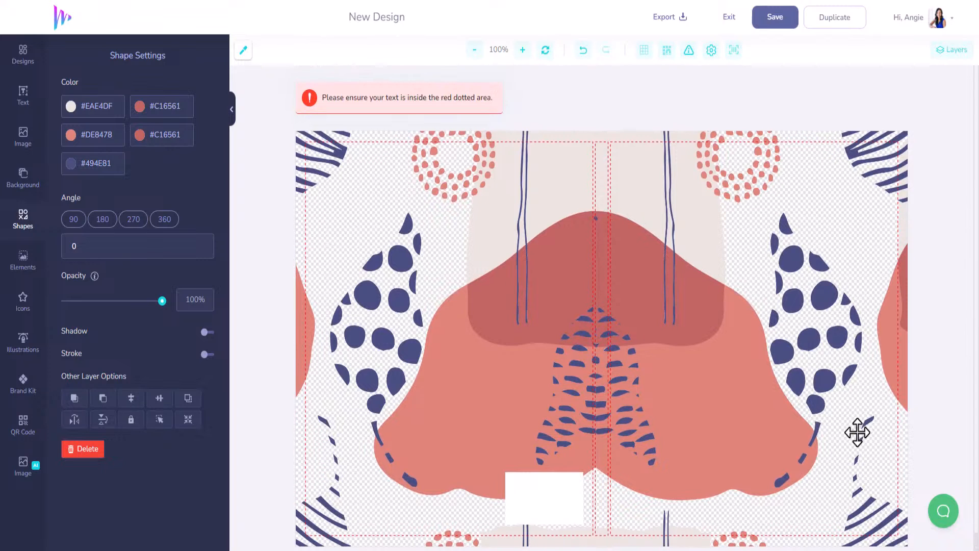
scroll(554, 265, down, 1)
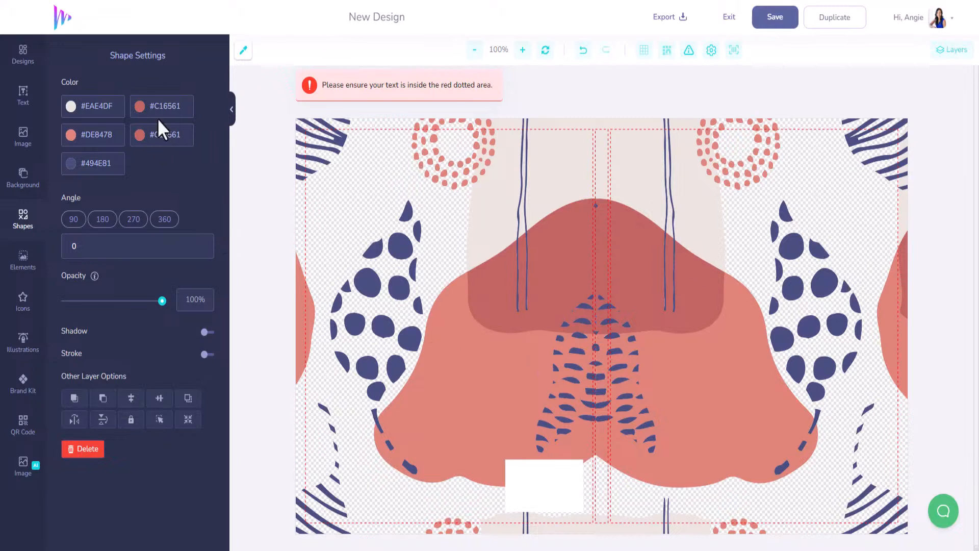
Set the first dark red colour of the front cover pattern to #12D6DF
click(139, 107)
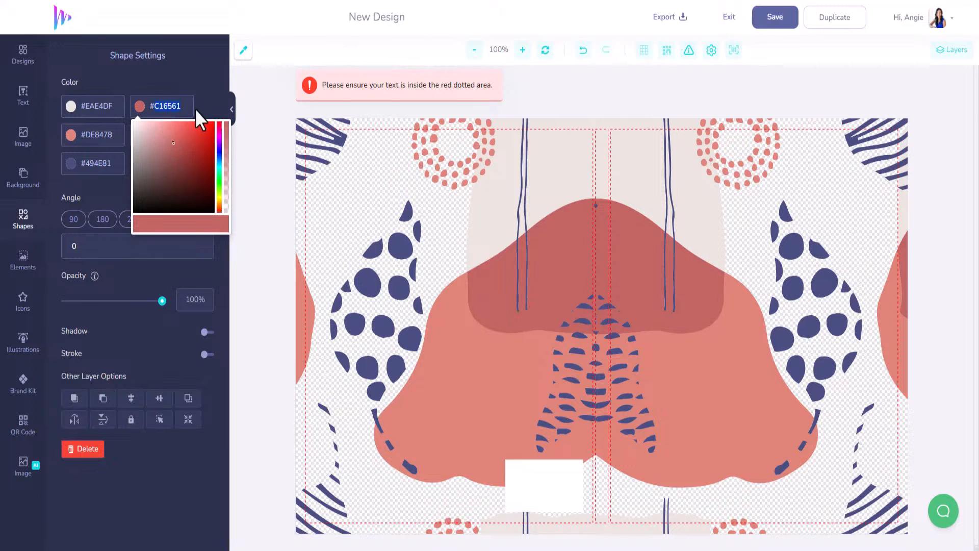
text(12D6D)
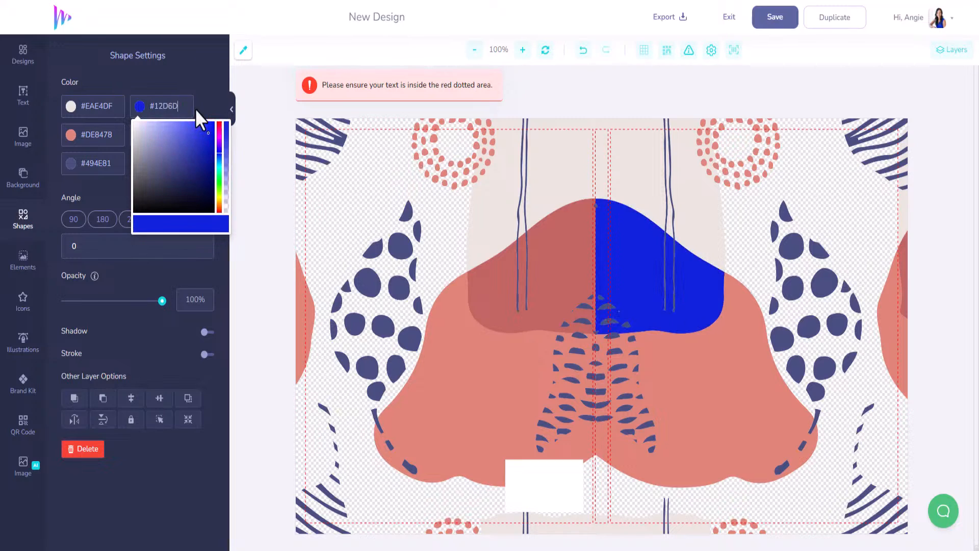
text(F)
click(213, 83)
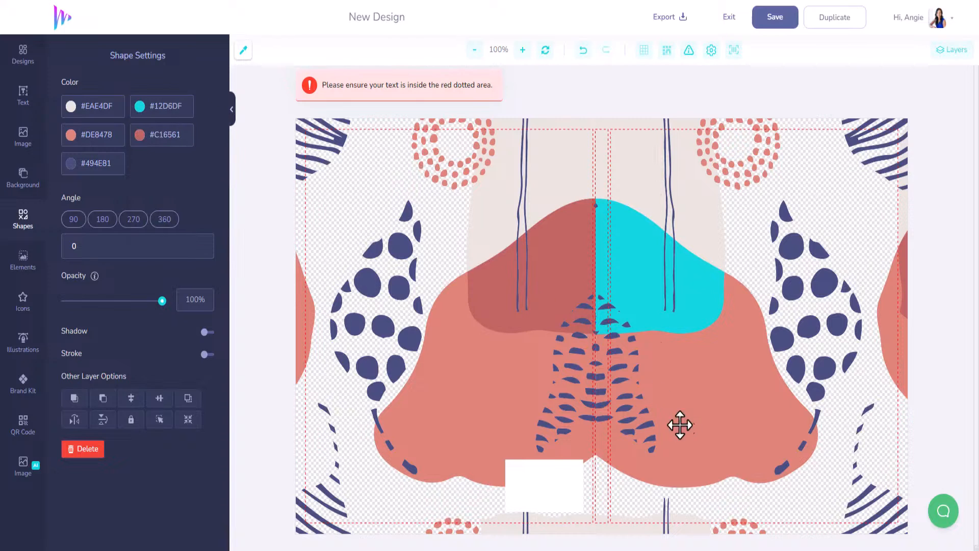
Restore the turquoise area of the front cover pattern by copying #C16561 from the pattern's other dark red
click(154, 136)
key(ctrl+c)
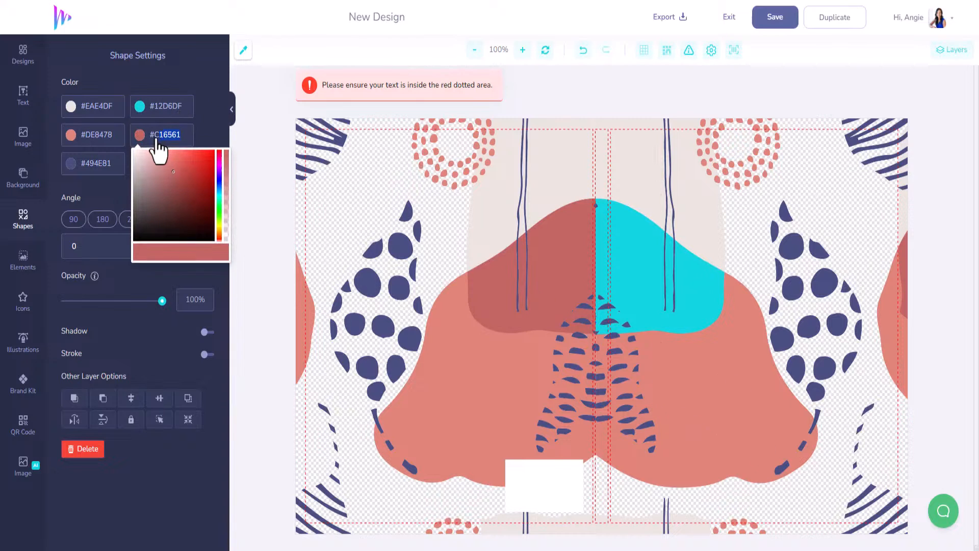
click(164, 107)
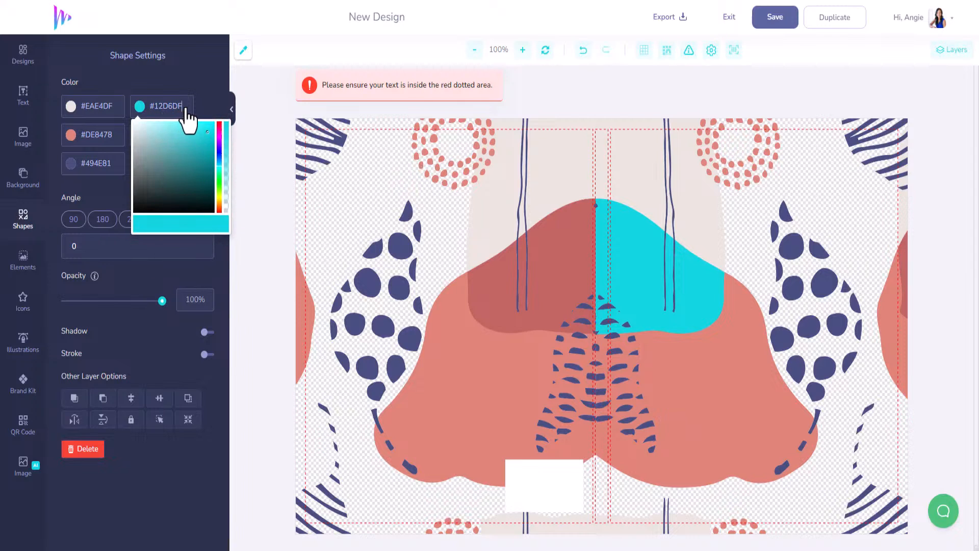
key(ctrl+v)
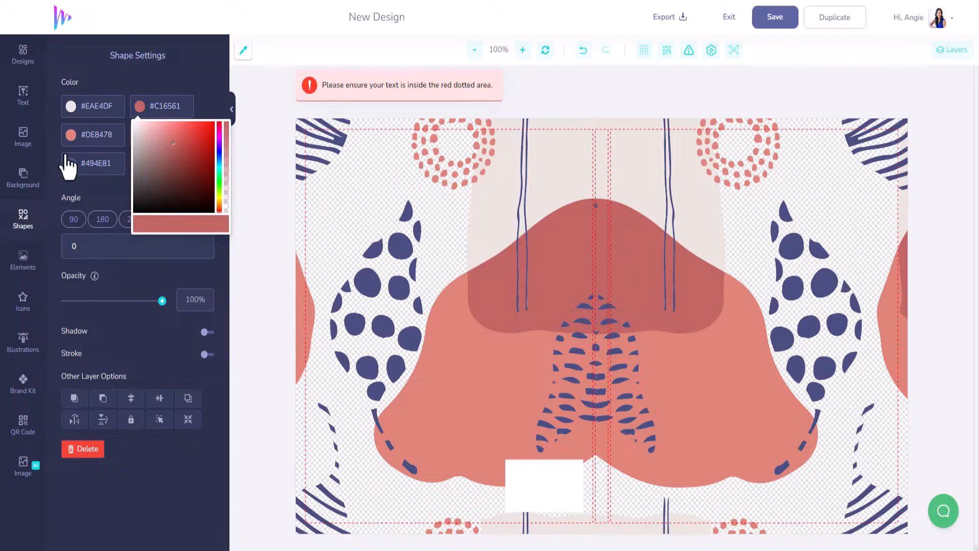
Add a dark red ornate label with a yellow outline from the Banners & Ribbons shapes to the cover
click(22, 261)
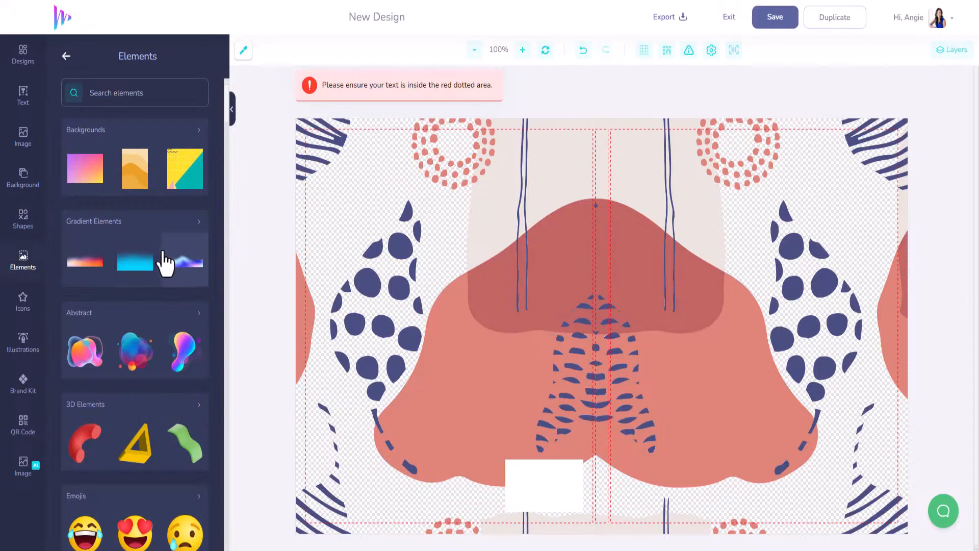
scroll(158, 286, down, 3)
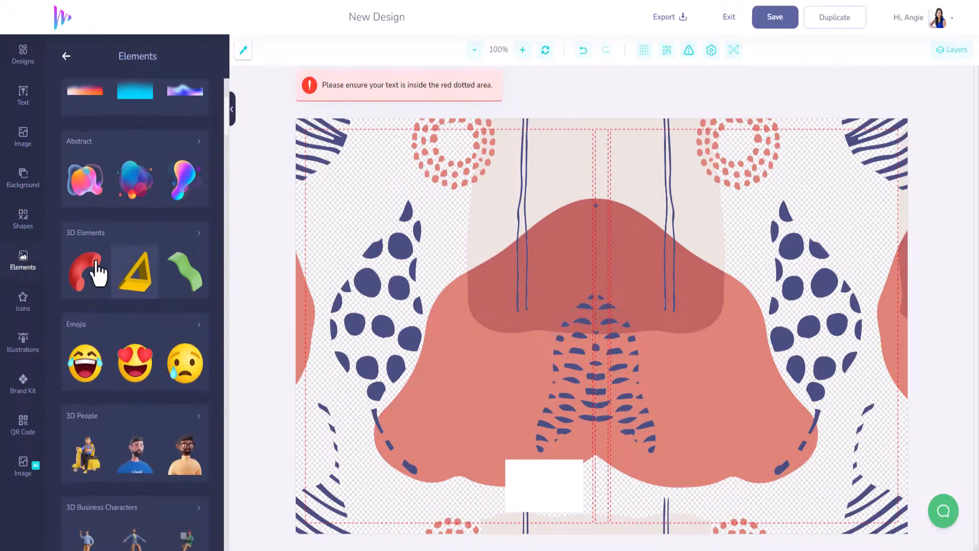
click(24, 220)
click(66, 57)
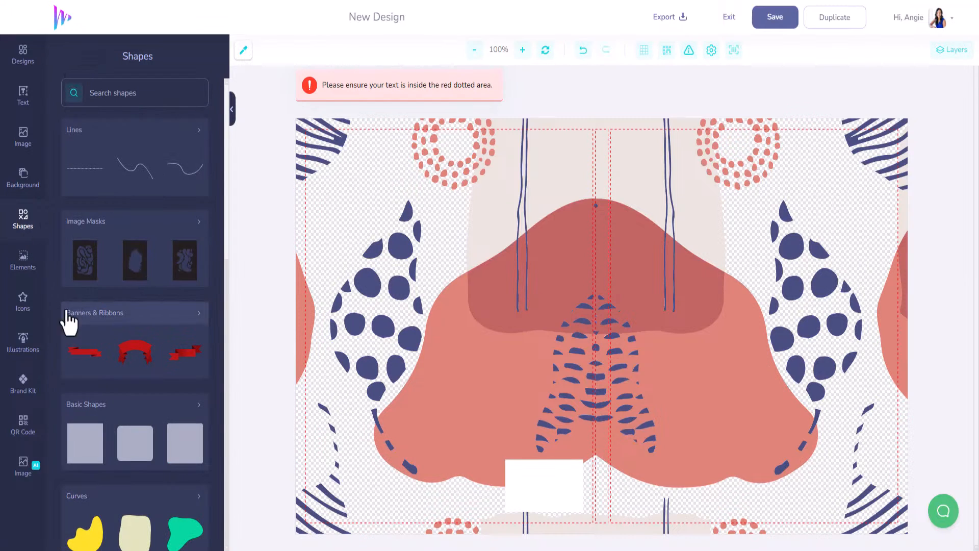
click(198, 324)
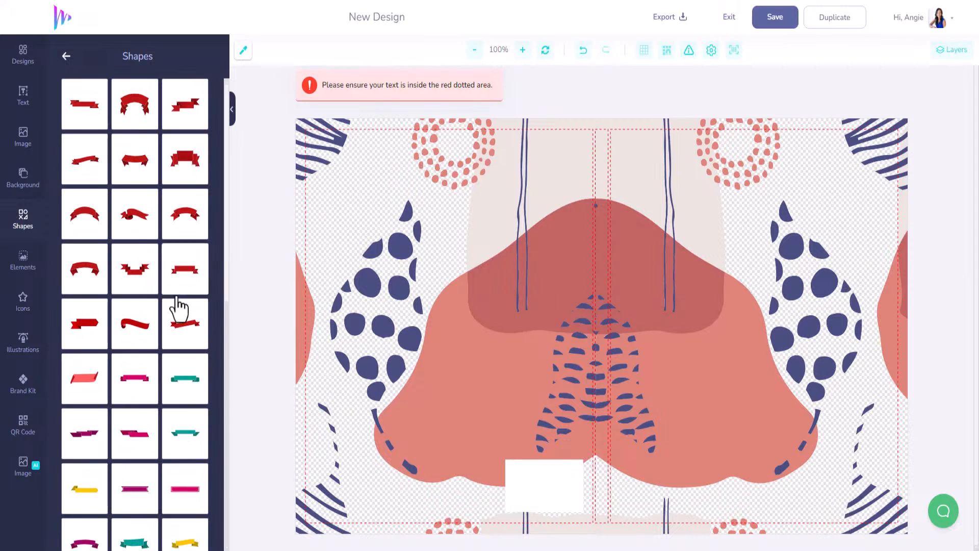
scroll(166, 357, down, 5)
scroll(166, 359, down, 3)
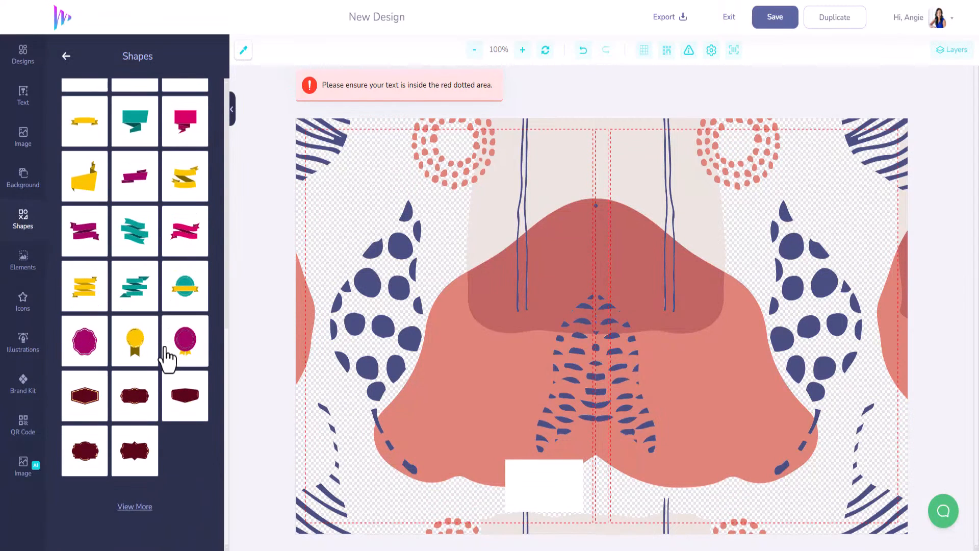
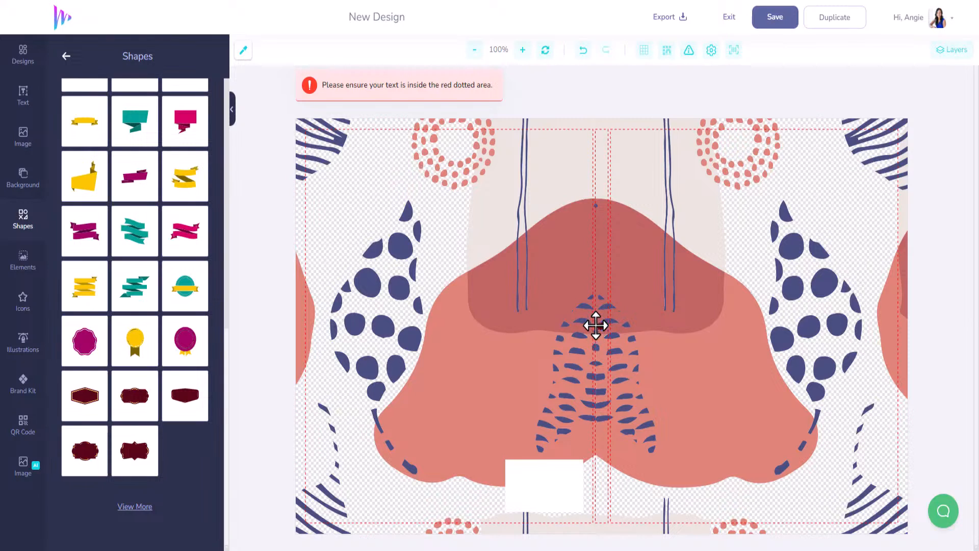
Enlarge the ornate label and position it on the upper half of the front cover
click(522, 50)
click(522, 51)
click(522, 51)
click(601, 389)
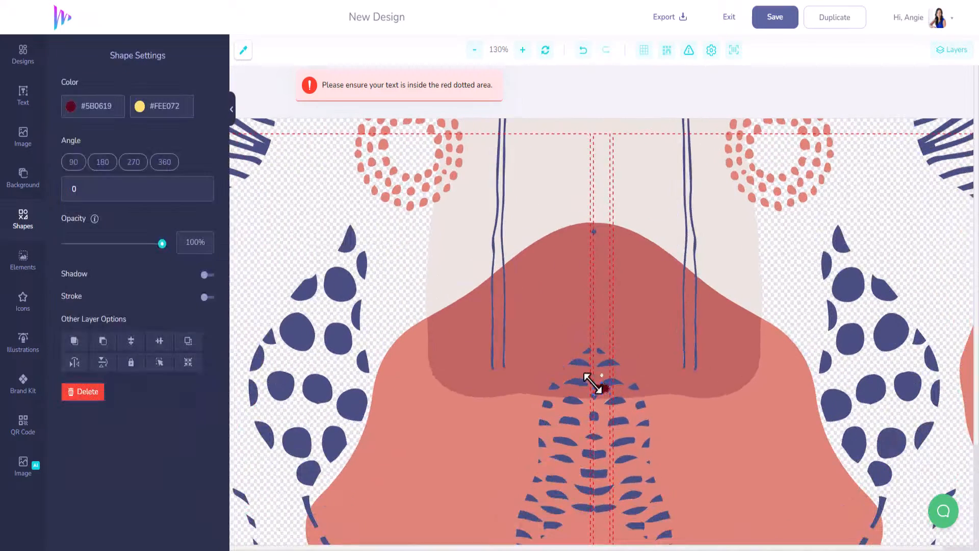
drag(593, 381, 336, 144)
drag(487, 314, 750, 378)
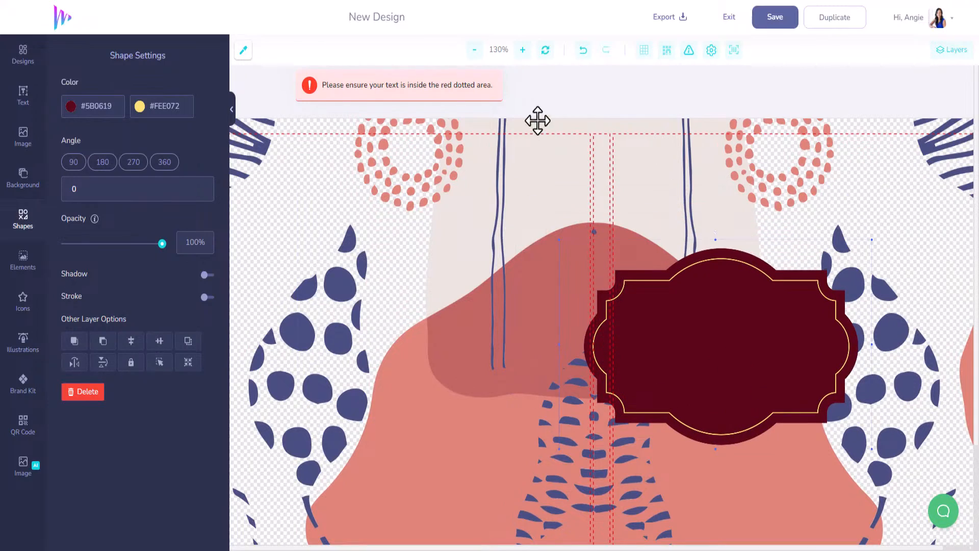
click(473, 49)
click(474, 49)
click(474, 50)
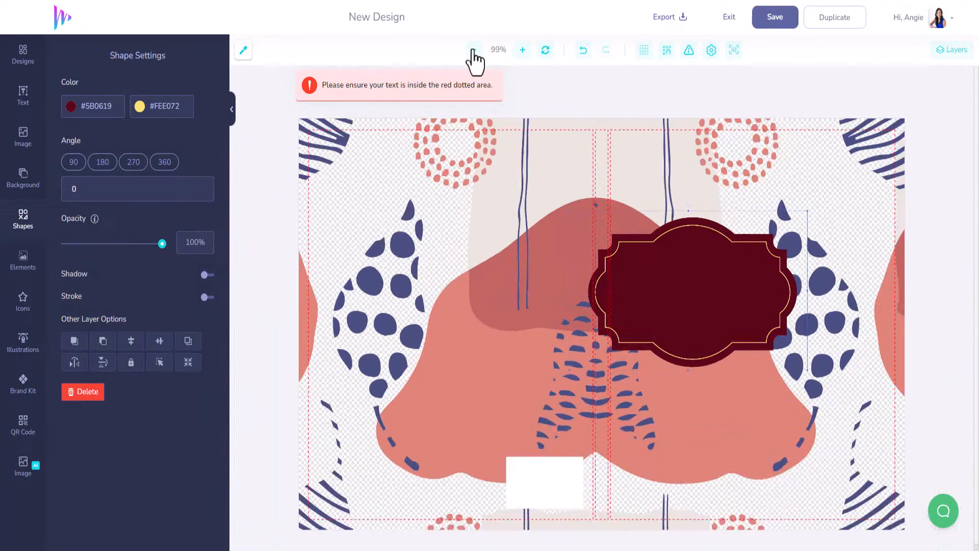
click(473, 49)
drag(682, 272, 721, 243)
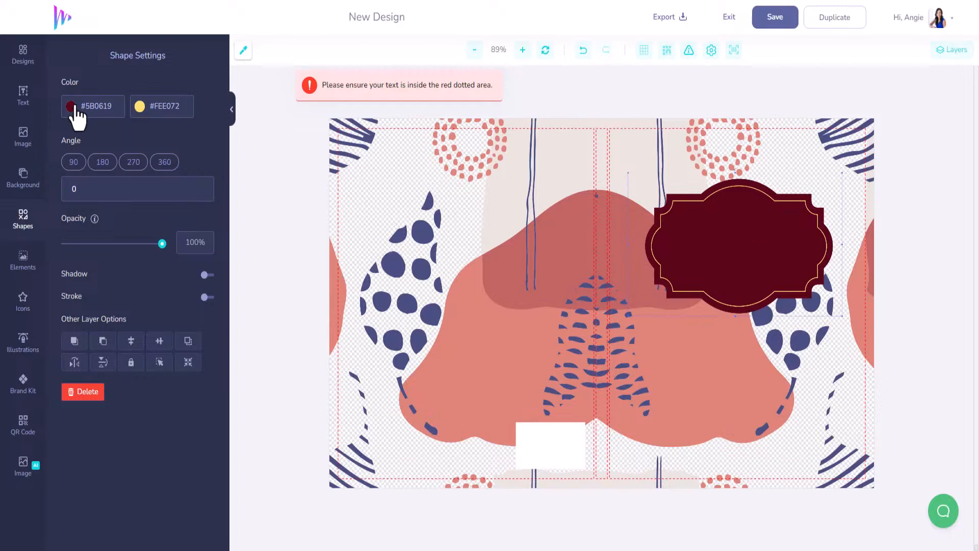
Recolour the label with a black #000000 outline and a white #FFFFFF fill
click(140, 110)
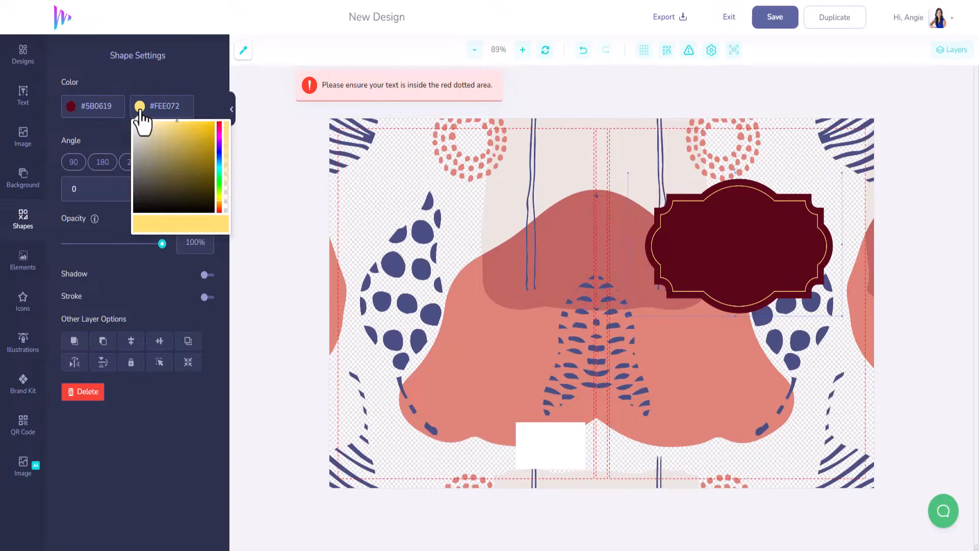
click(142, 202)
drag(134, 209, 121, 223)
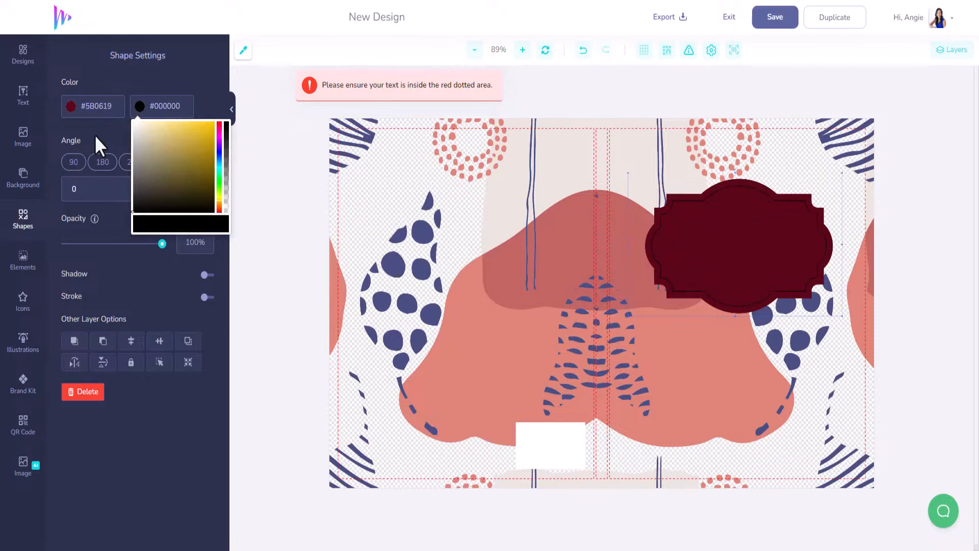
click(70, 107)
mouse_move(92, 149)
mouse_down()
mouse_move(66, 125)
mouse_move(43, 122)
mouse_up()
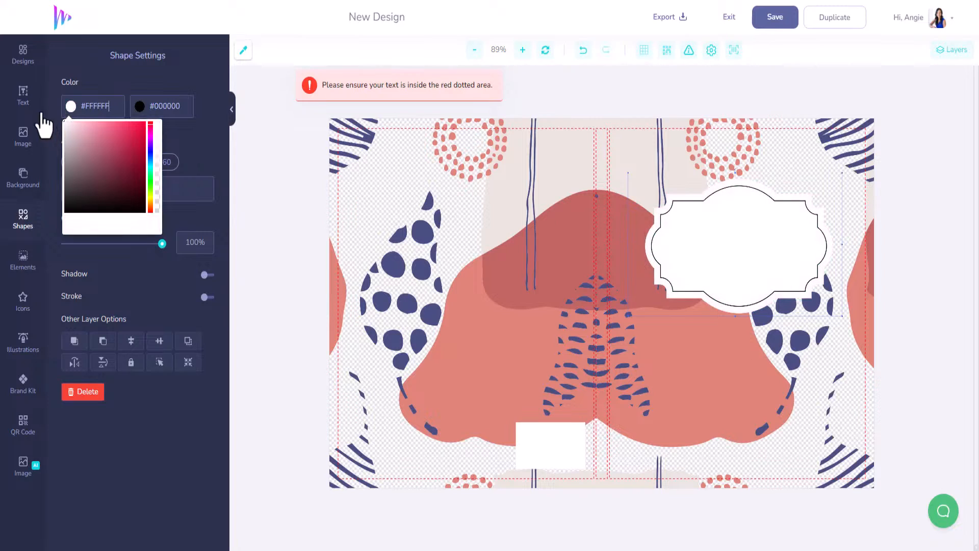
Shrink the label slightly and centre it across the width of the front cover
click(756, 232)
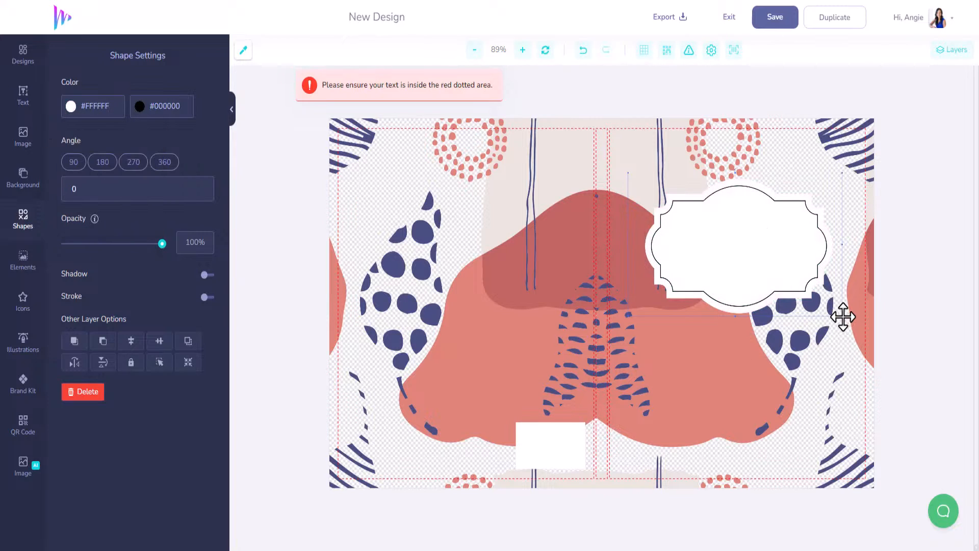
drag(842, 317, 799, 287)
drag(761, 251, 783, 254)
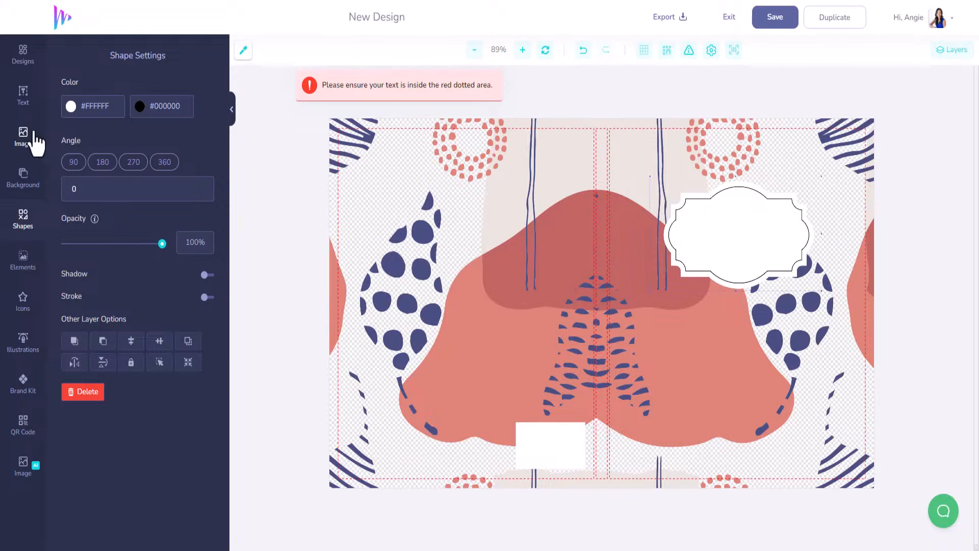
Add a new text layer reading "COMPOSITION BOOK"
click(22, 97)
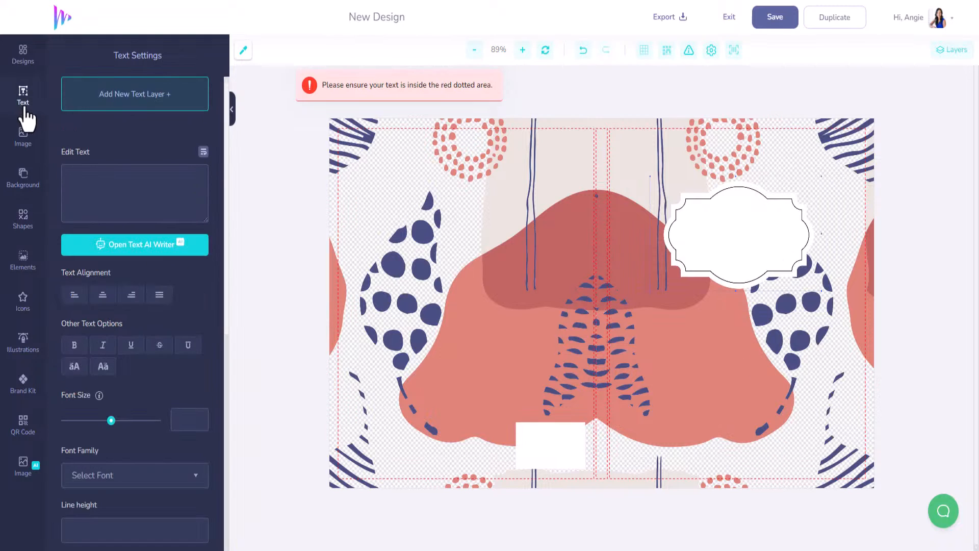
click(129, 105)
drag(127, 181, 38, 173)
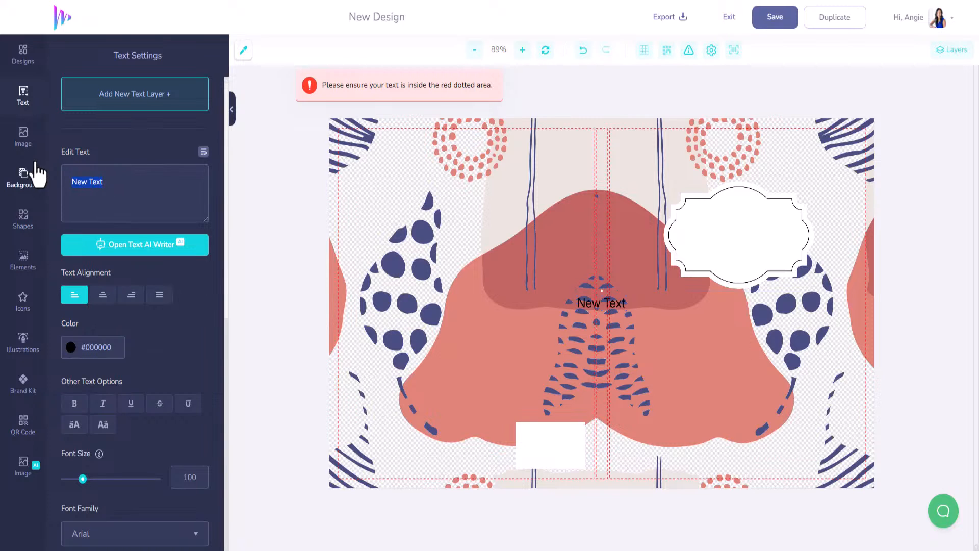
text(COMPOSIT)
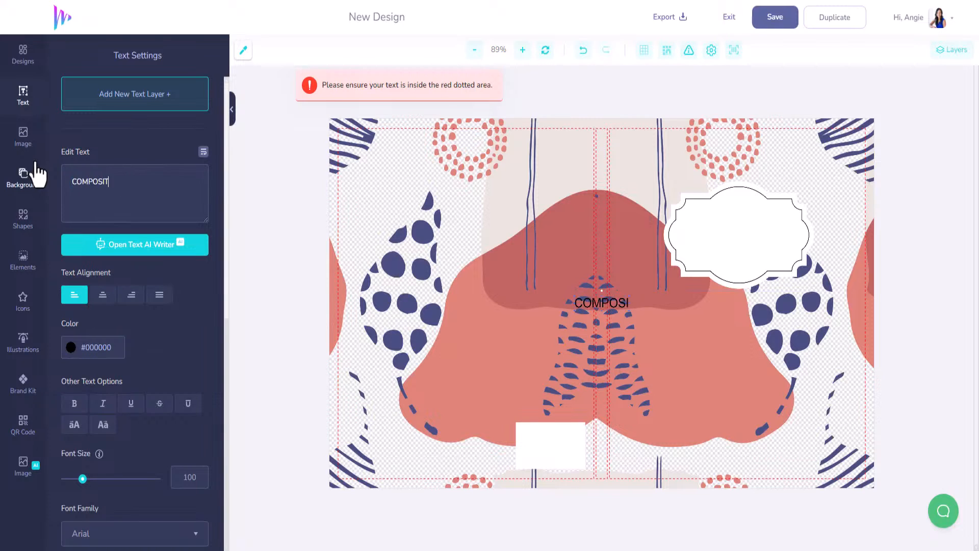
text(ION NOTE)
key(BackSpace)
key(BackSpace)
key(BackSpace)
key(BackSpace)
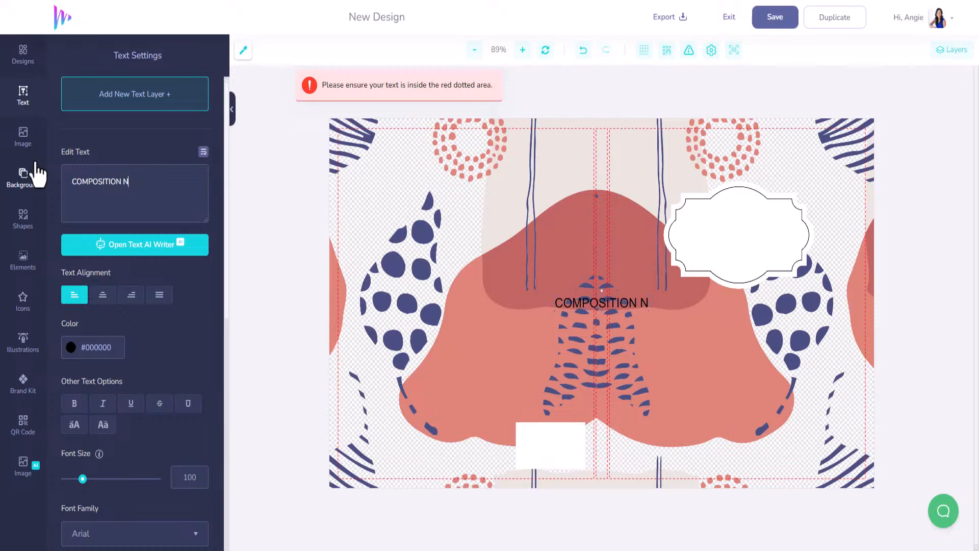
text(BOOK)
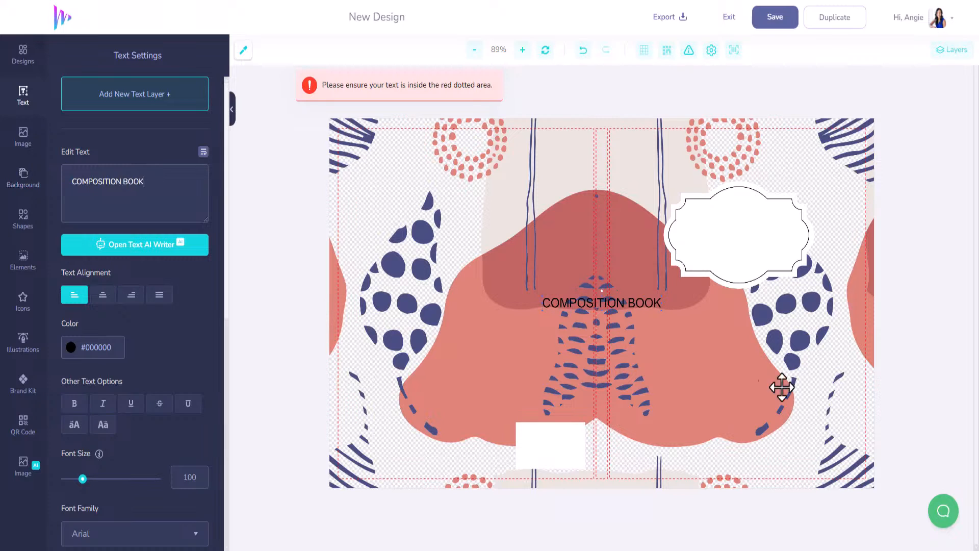
Move the "COMPOSITION BOOK" text into the upper part of the label, make it bold at font size 81 and centre it there
drag(607, 305, 751, 208)
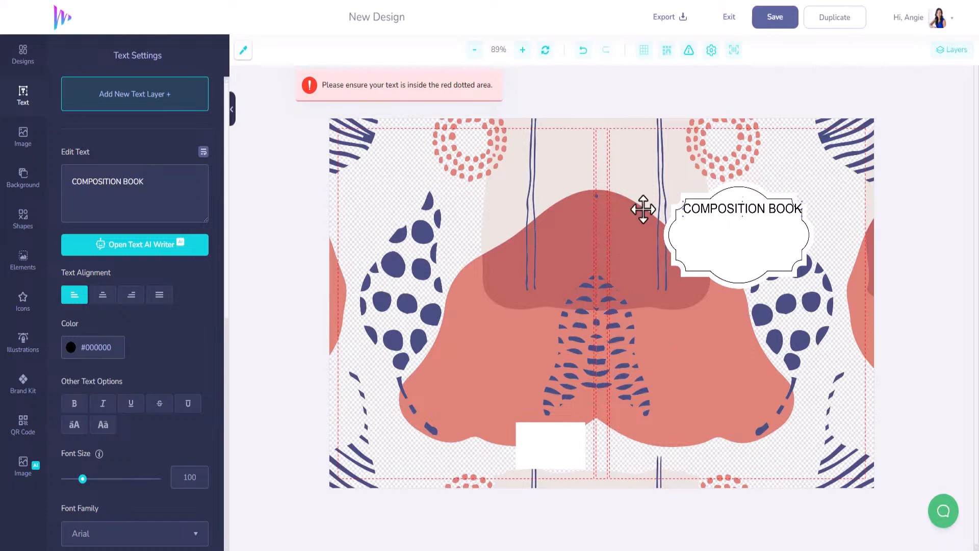
click(75, 403)
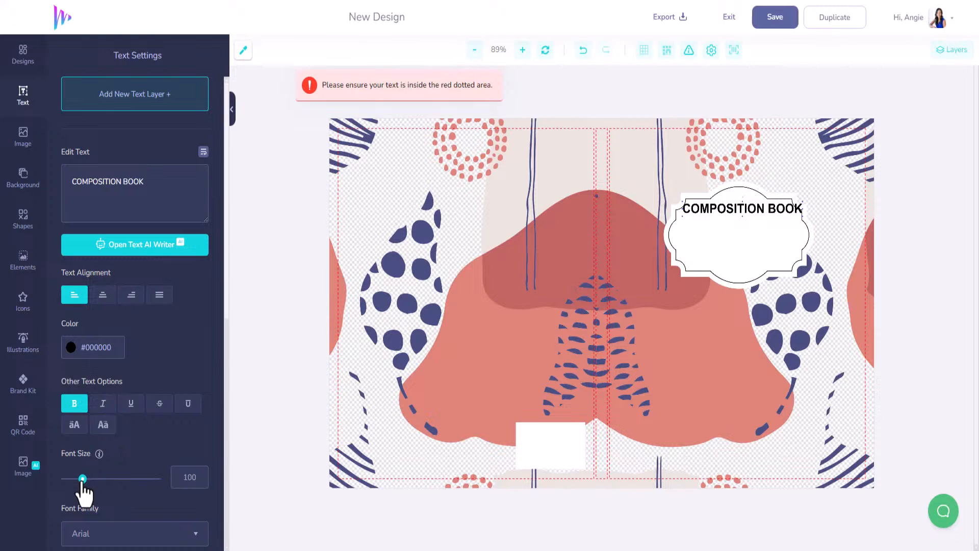
drag(83, 481, 80, 481)
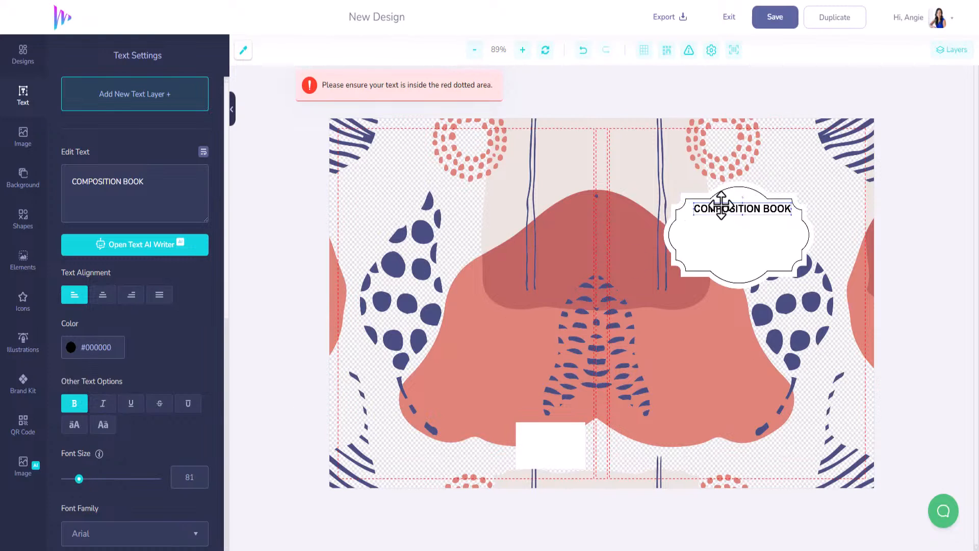
drag(722, 208, 720, 209)
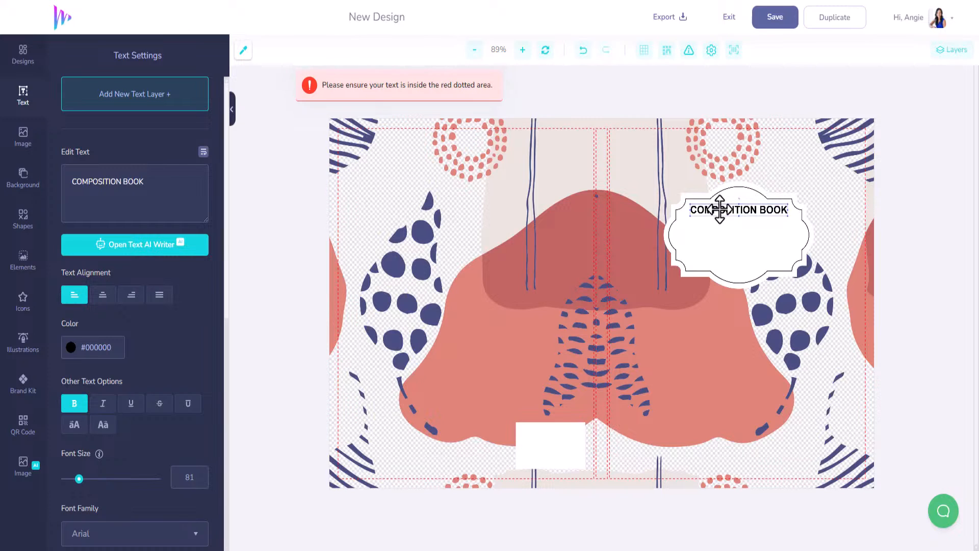
Add a straight line from the Lines shapes and place it across the label just below the title
click(23, 219)
scroll(133, 284, up, 10)
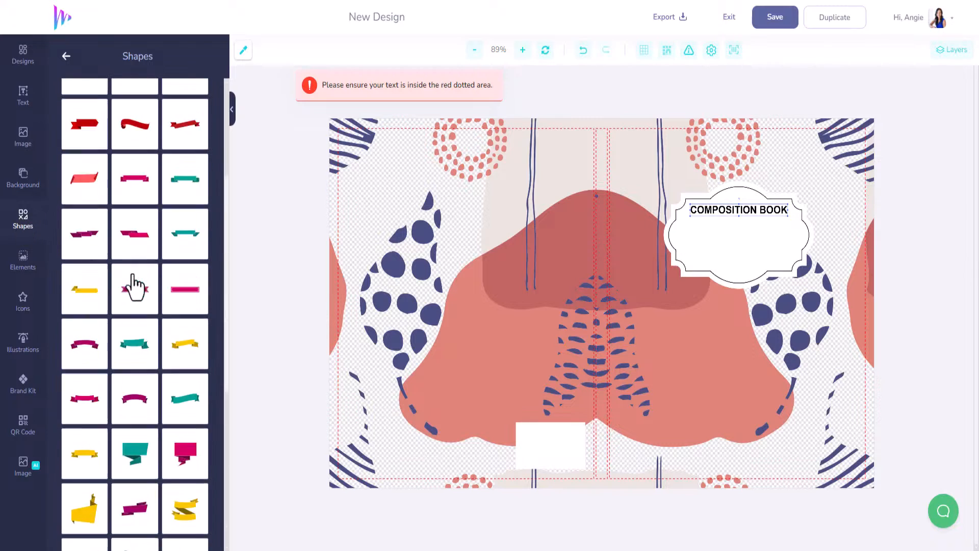
click(65, 56)
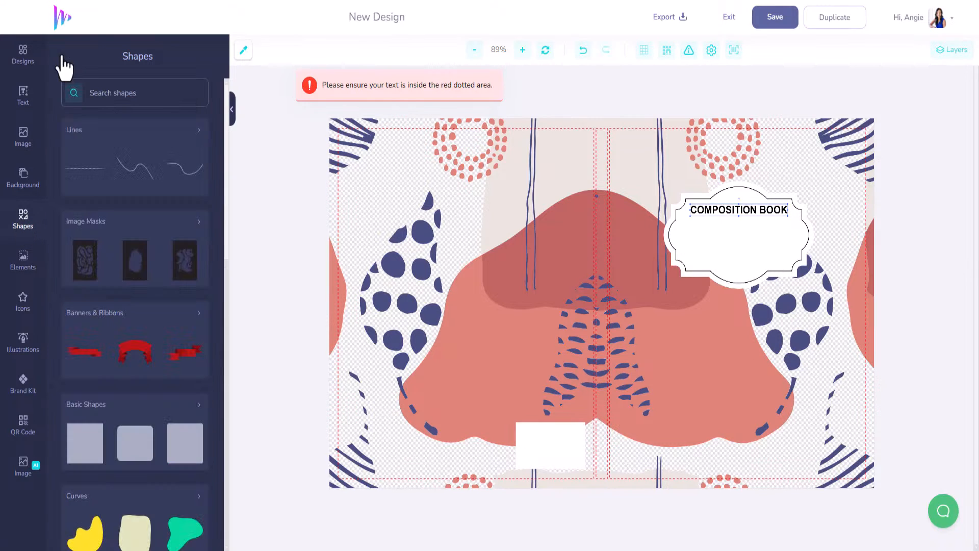
click(168, 131)
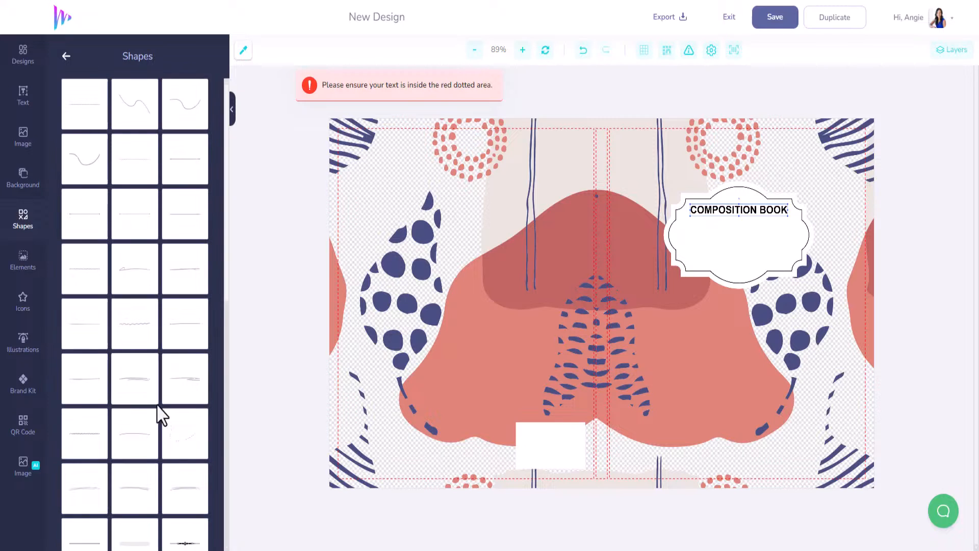
scroll(158, 411, down, 2)
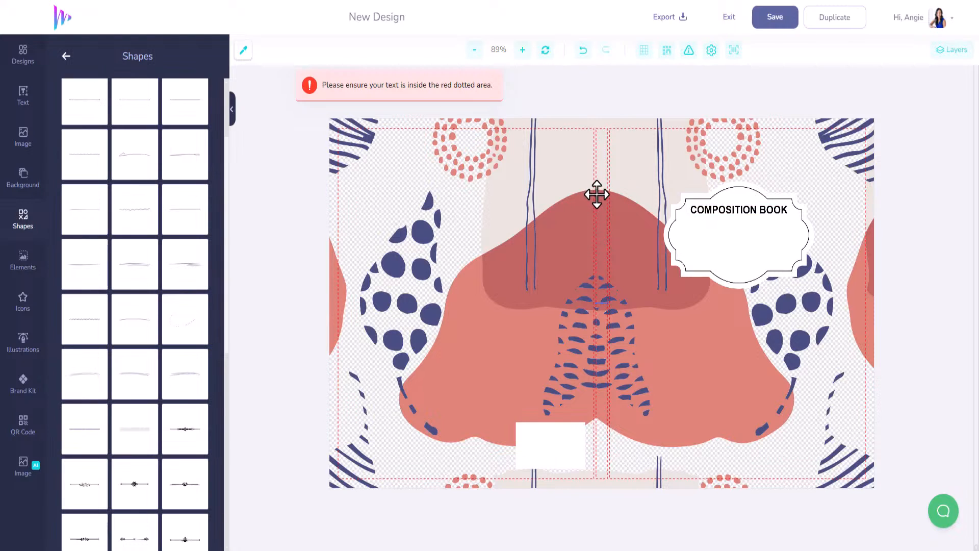
click(523, 59)
click(522, 57)
click(522, 55)
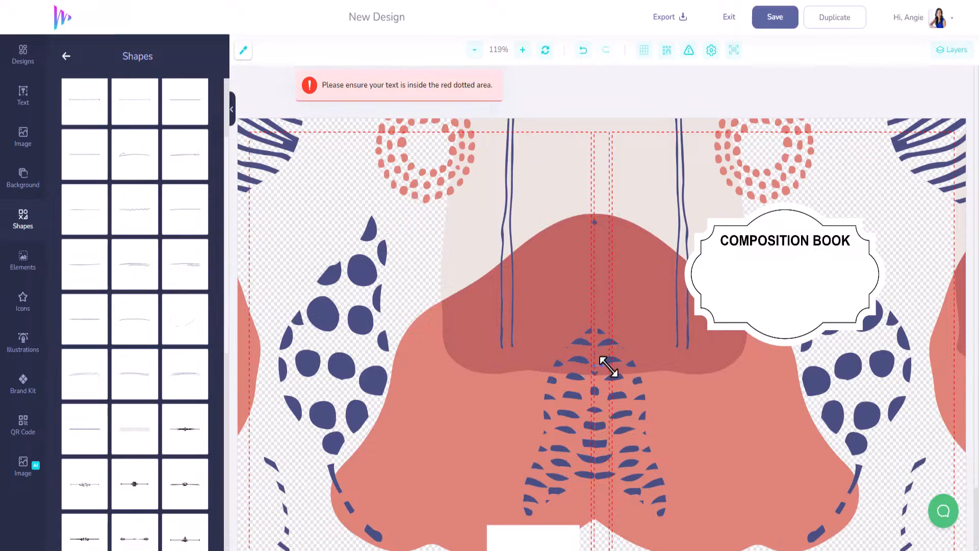
drag(608, 366, 865, 262)
Colour the line under the title black #000000 and reduce its thickness to a thin rule
click(71, 106)
drag(88, 156, 34, 237)
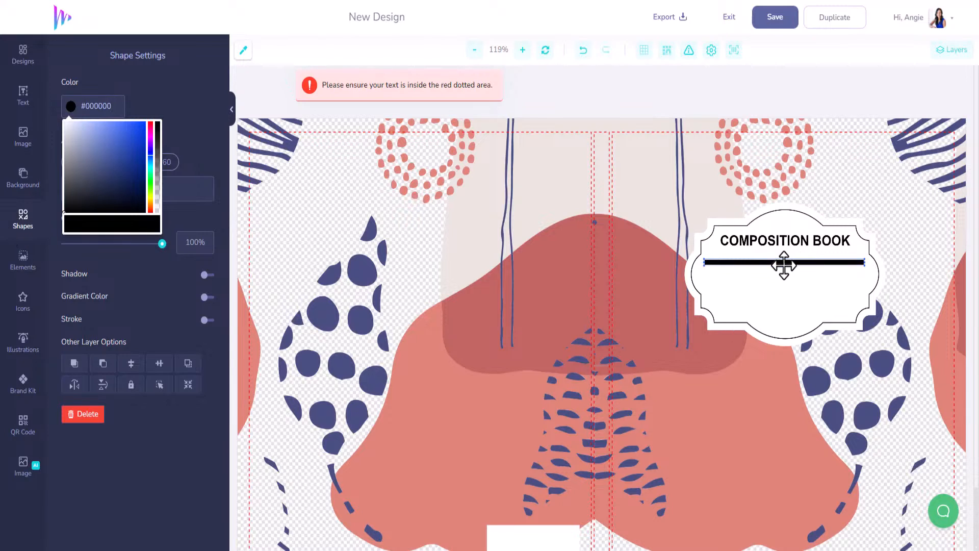
drag(784, 265, 786, 261)
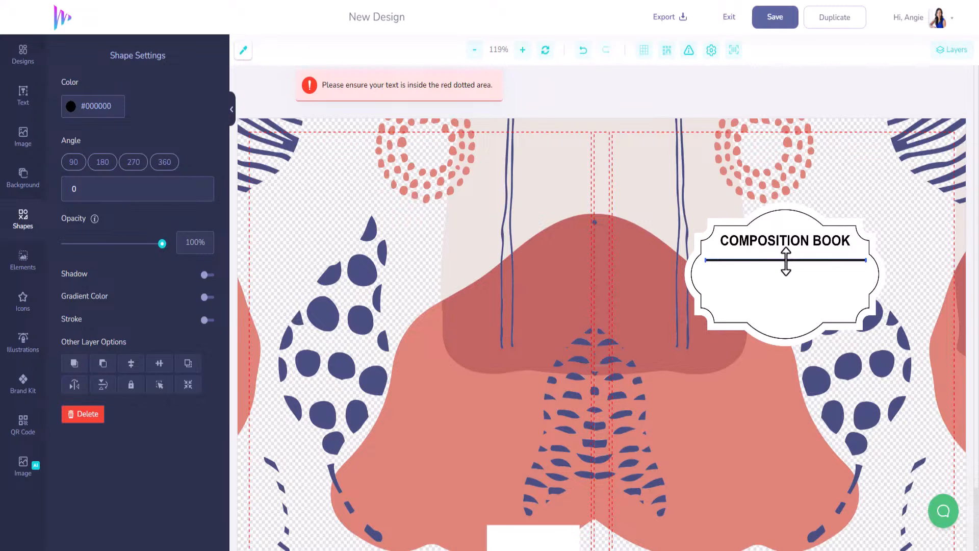
drag(786, 261, 789, 260)
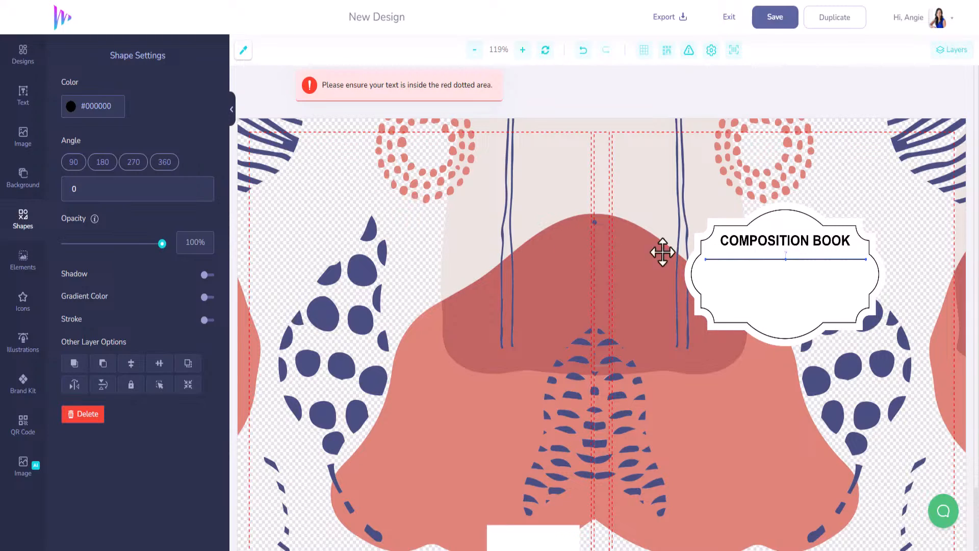
Duplicate the thin line twice and place one copy near the label's lower edge, aligned with the original line
click(187, 363)
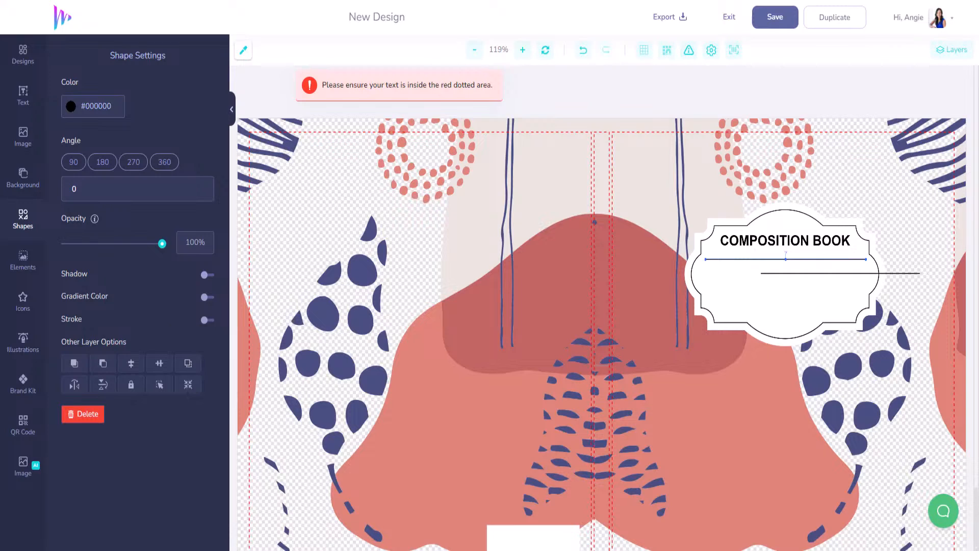
click(829, 272)
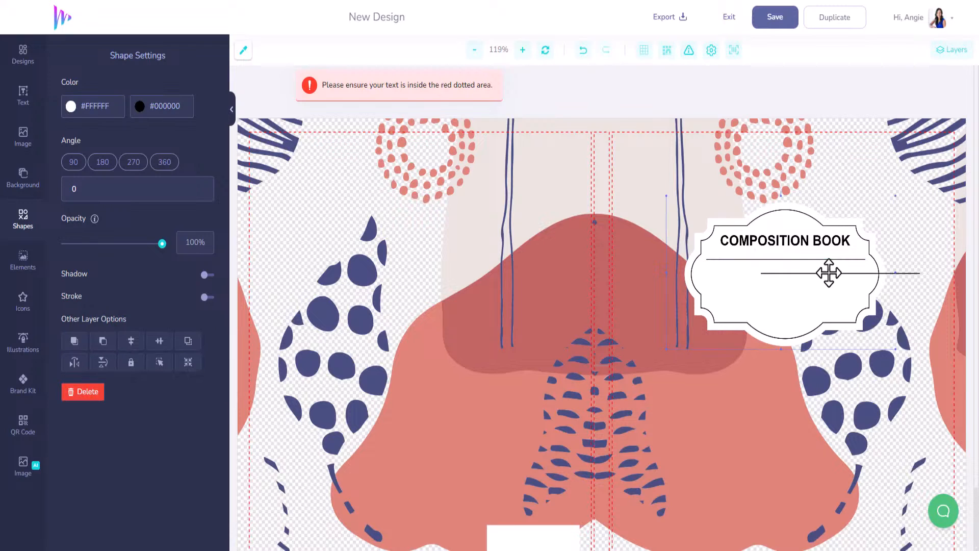
drag(912, 276, 859, 302)
click(882, 274)
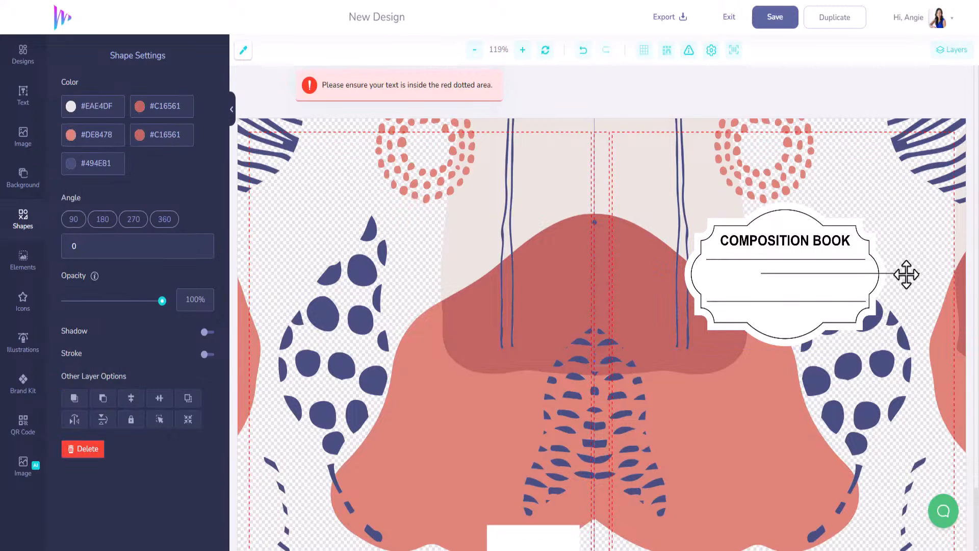
drag(907, 275, 888, 275)
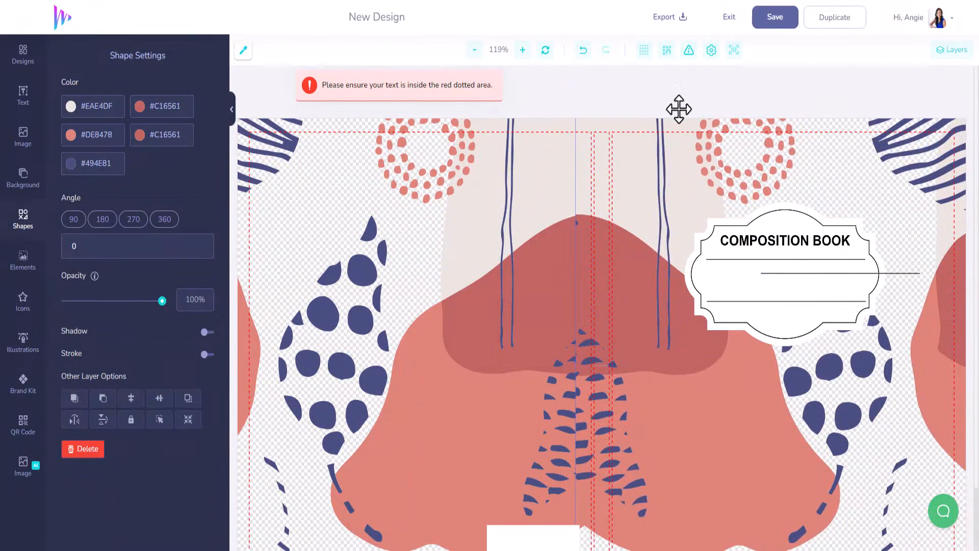
click(583, 50)
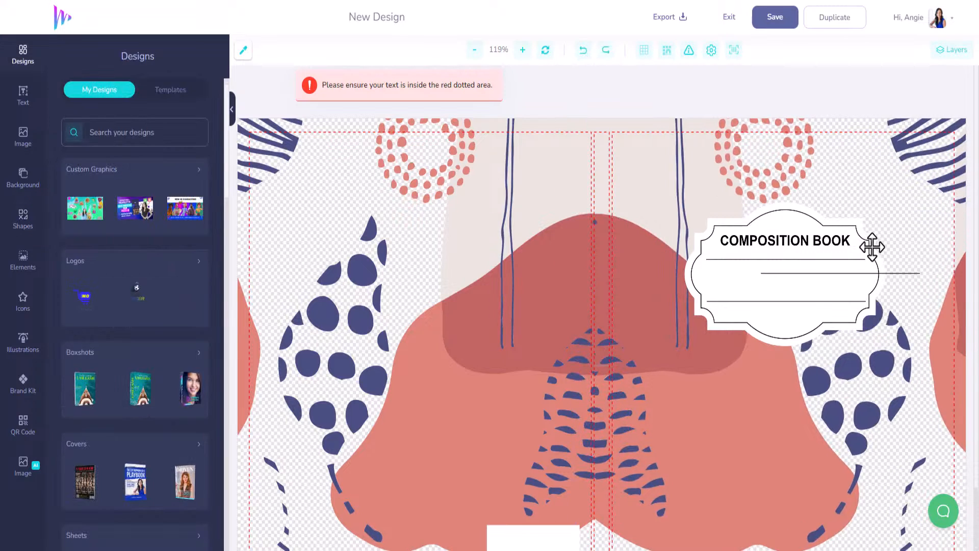
Move the remaining line copy midway between the other two lines, aligned with them inside the label
click(886, 275)
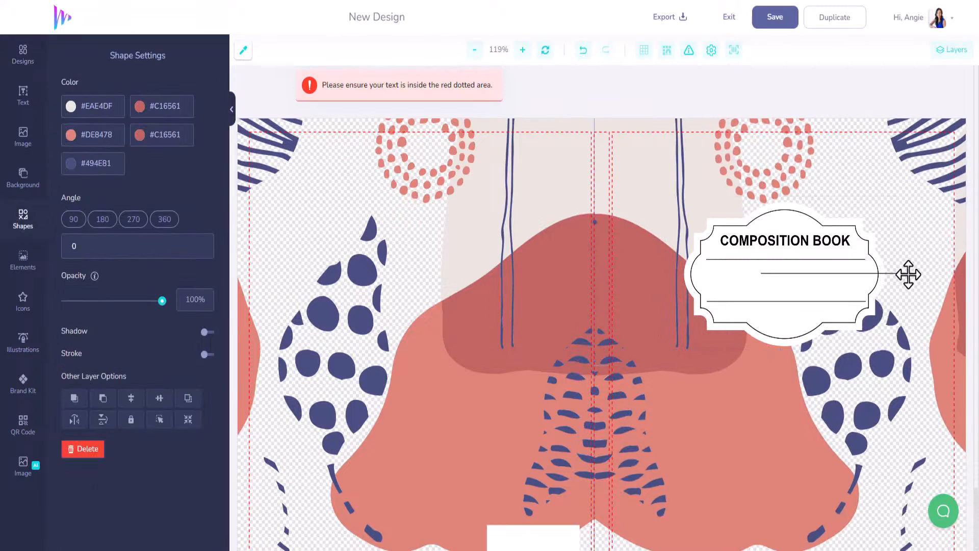
click(901, 274)
drag(870, 275, 854, 280)
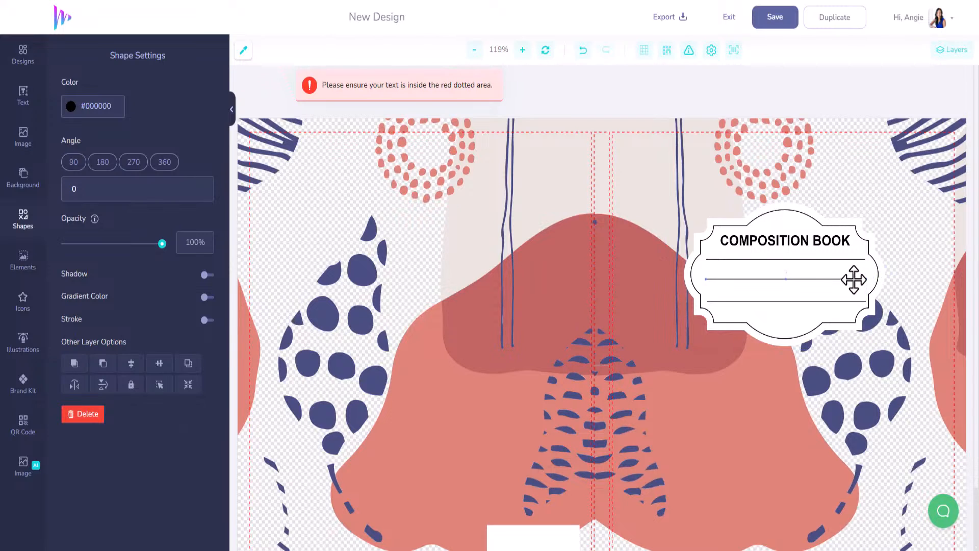
Select the label's three writing lines together, showing the layer list to pick the right layers
shift+click(782, 260)
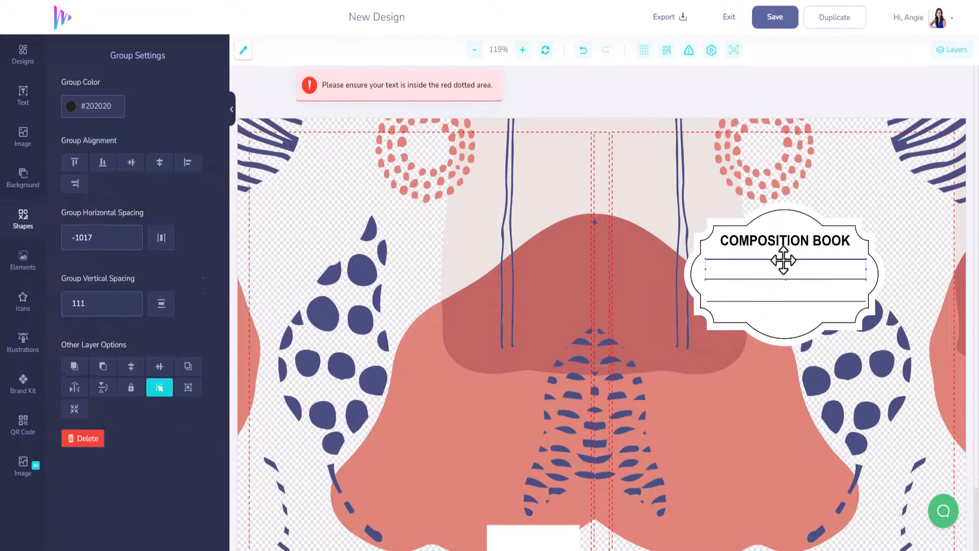
shift+click(777, 300)
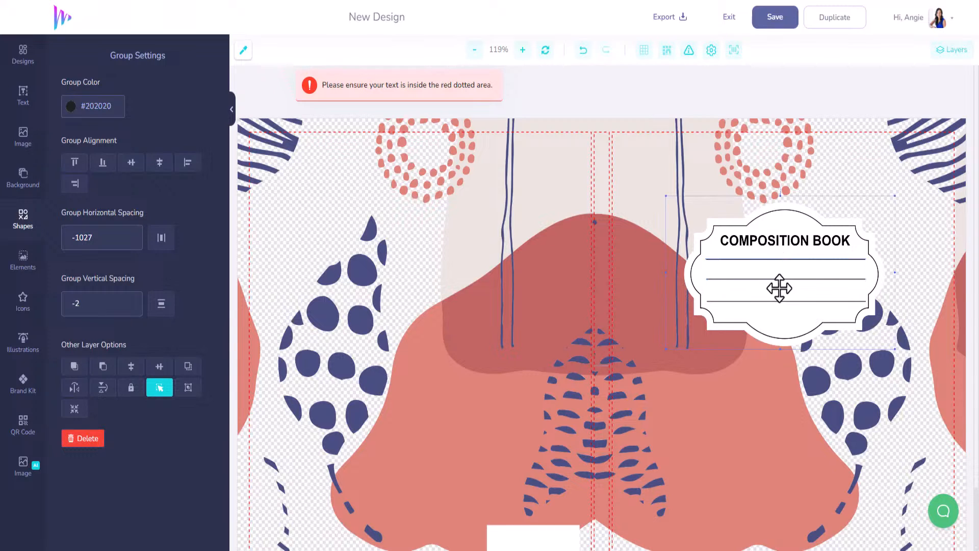
click(948, 50)
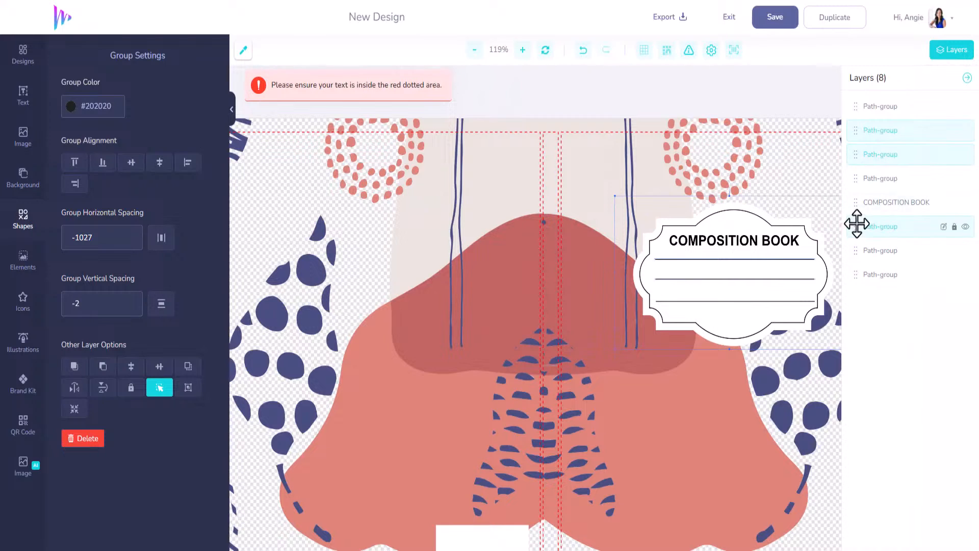
Examine the top three layers to identify which ones hold the writing lines of the composition book label
click(796, 169)
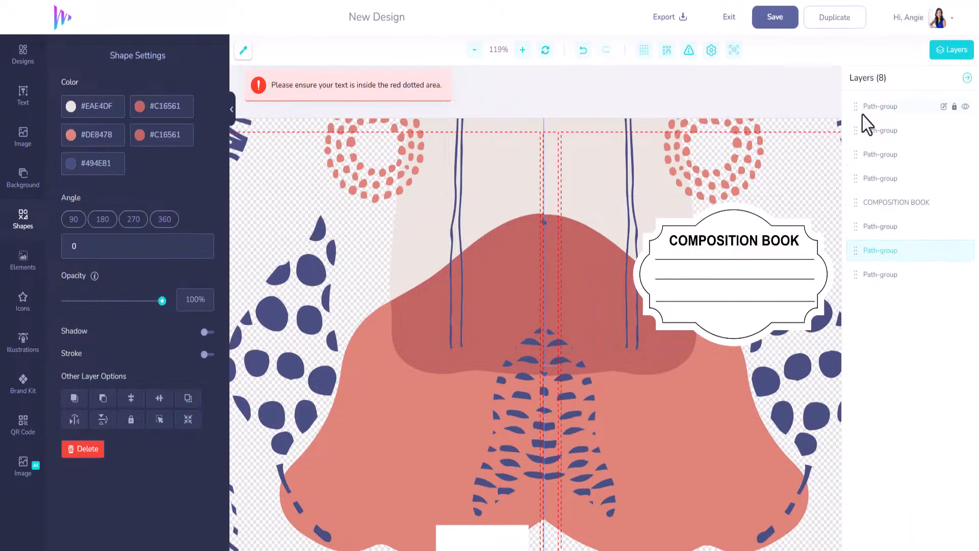
click(899, 109)
click(897, 132)
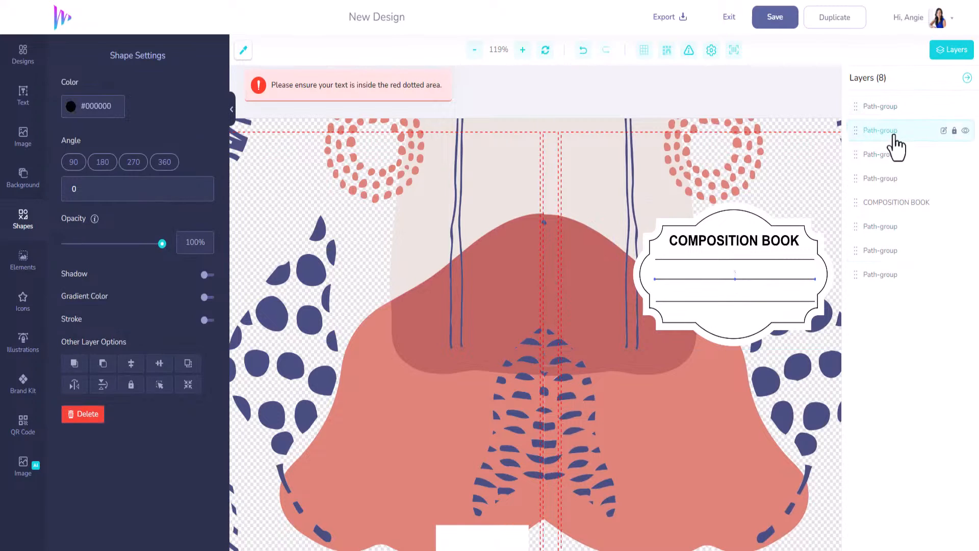
click(895, 155)
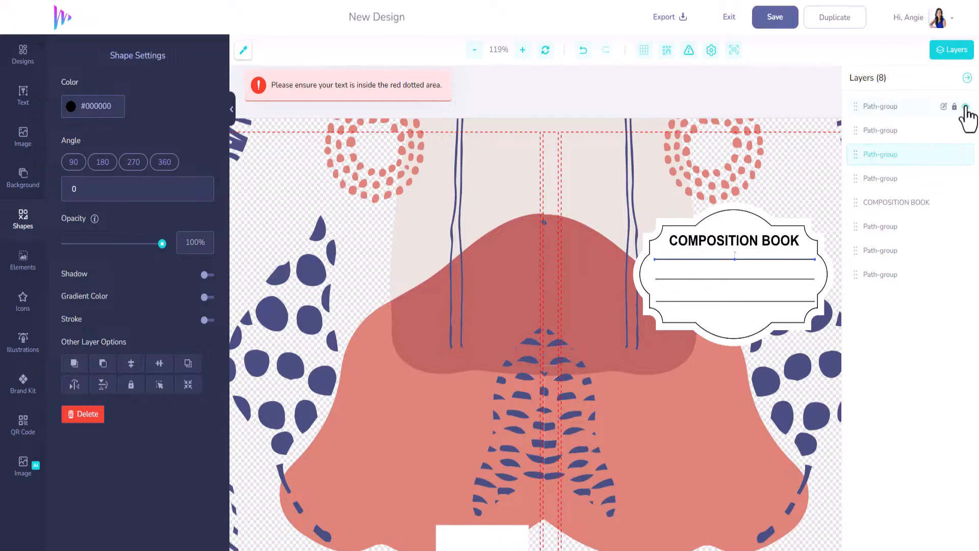
click(965, 109)
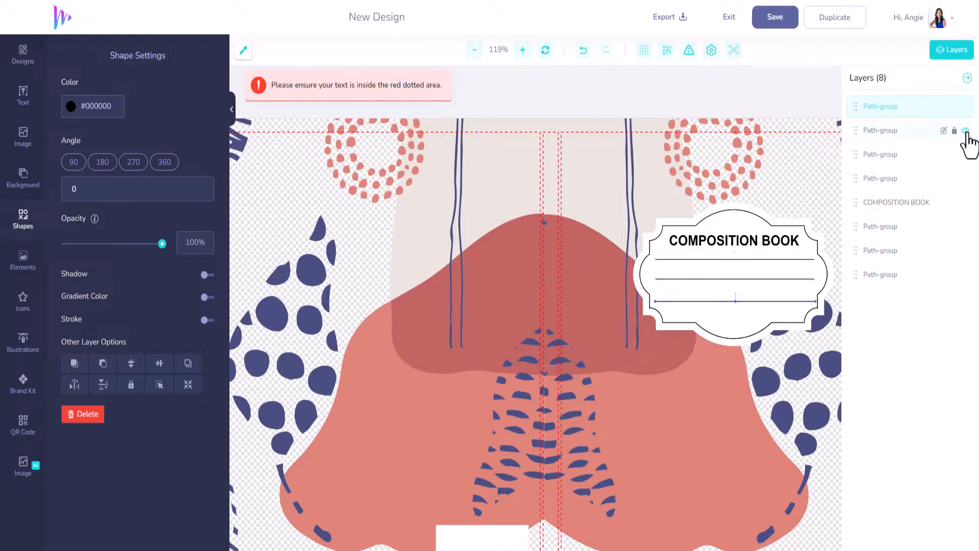
click(965, 133)
click(966, 156)
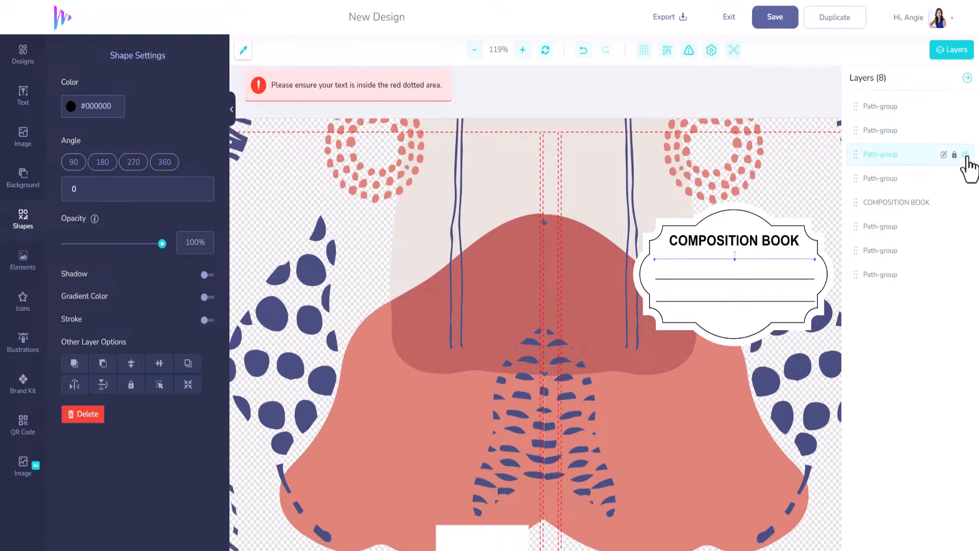
Distribute the label's three writing lines evenly in the vertical direction and align them to the left
click(887, 128)
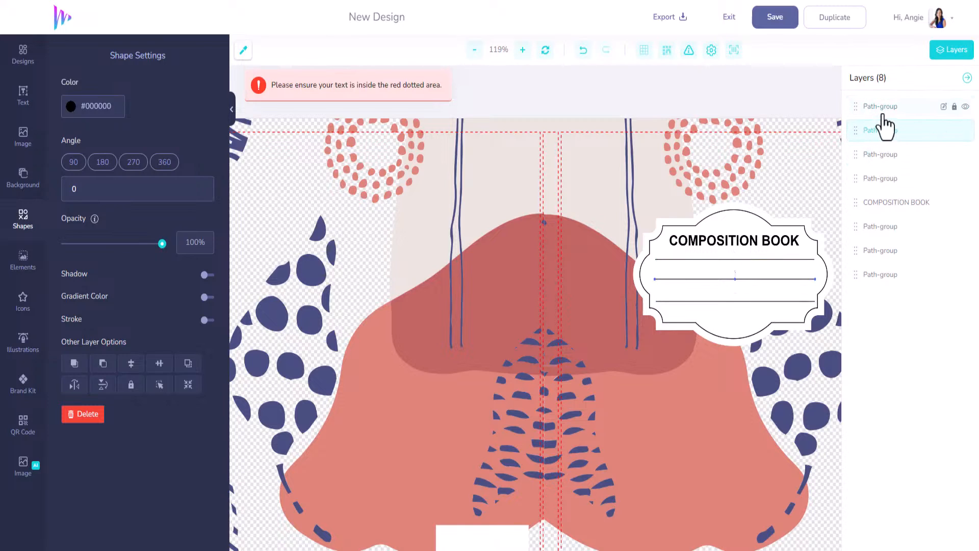
shift+click(885, 110)
shift+click(889, 156)
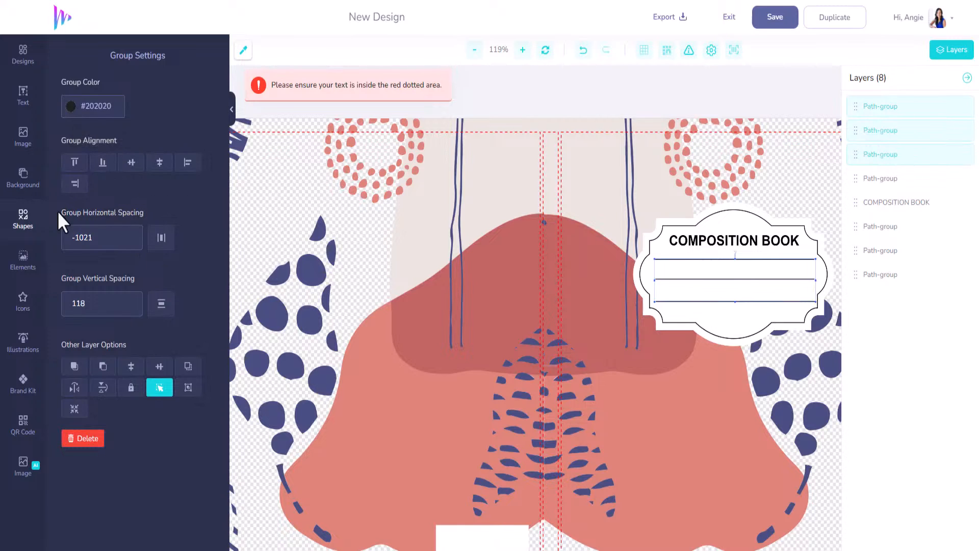
click(162, 310)
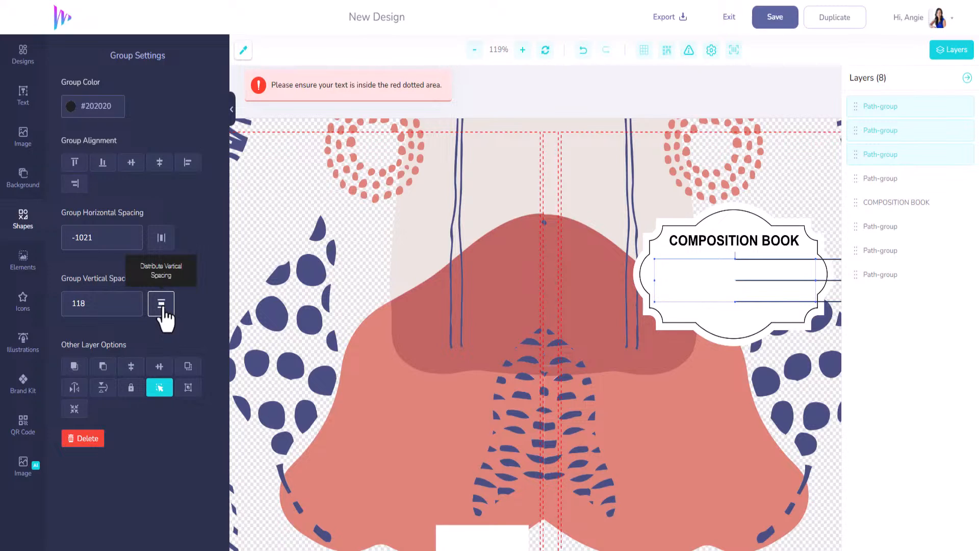
click(193, 165)
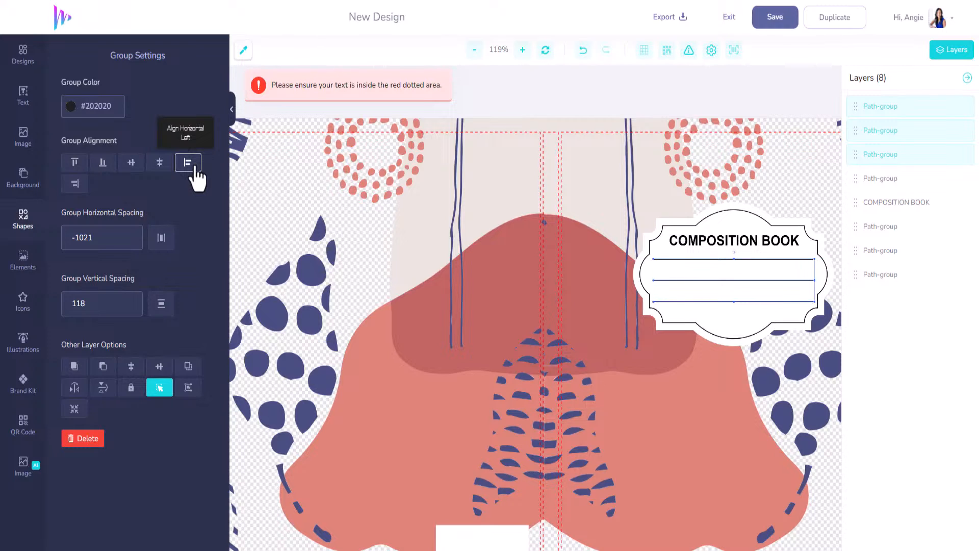
click(819, 162)
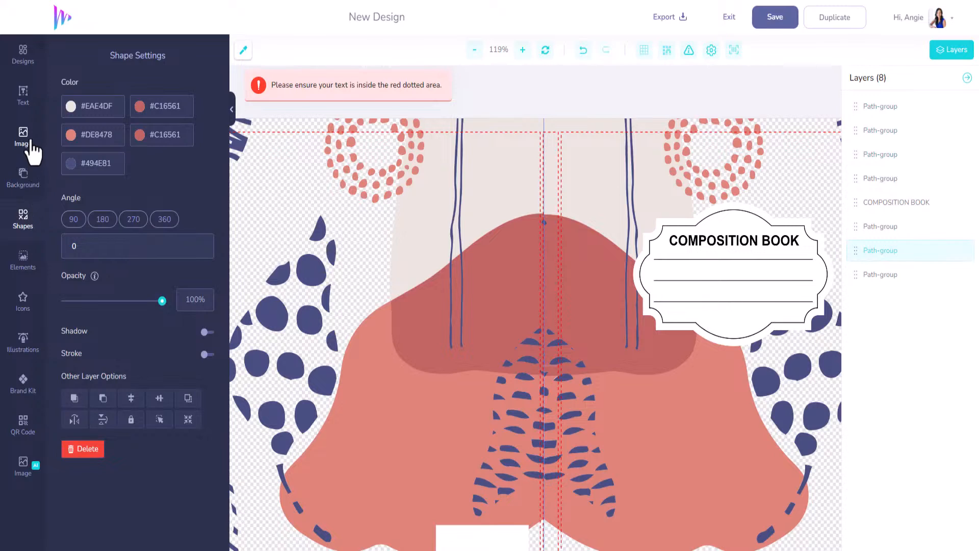
Add a new text layer reading "100 Sheets 200 Pages"
click(23, 97)
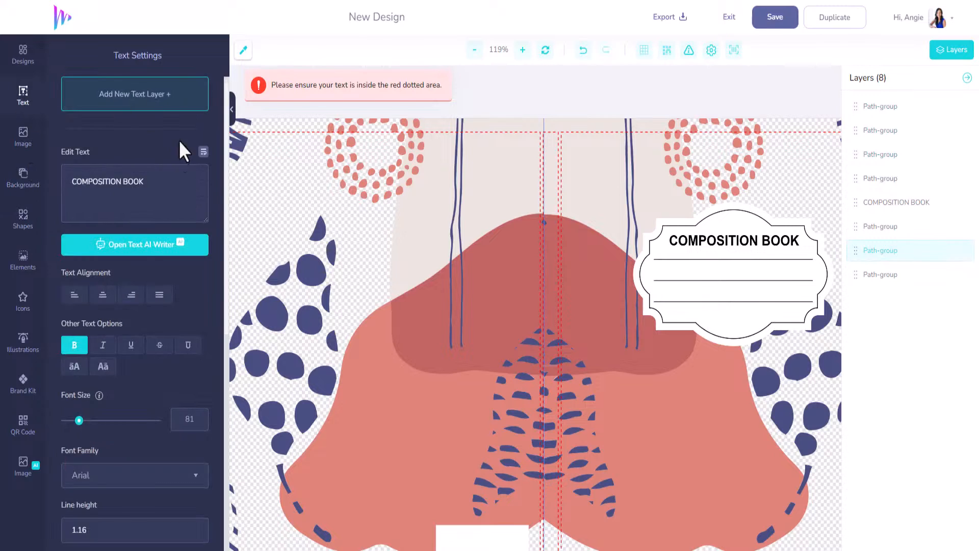
click(149, 104)
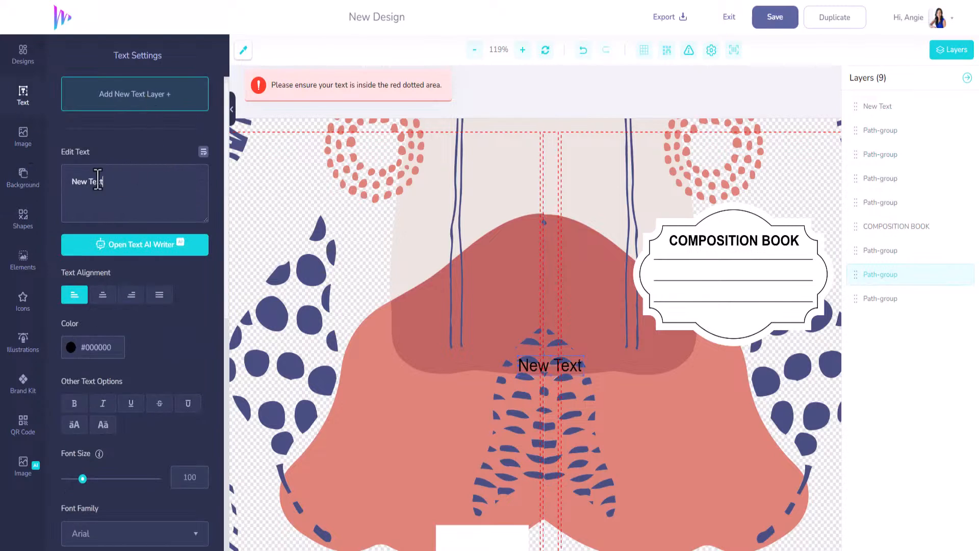
text(10)
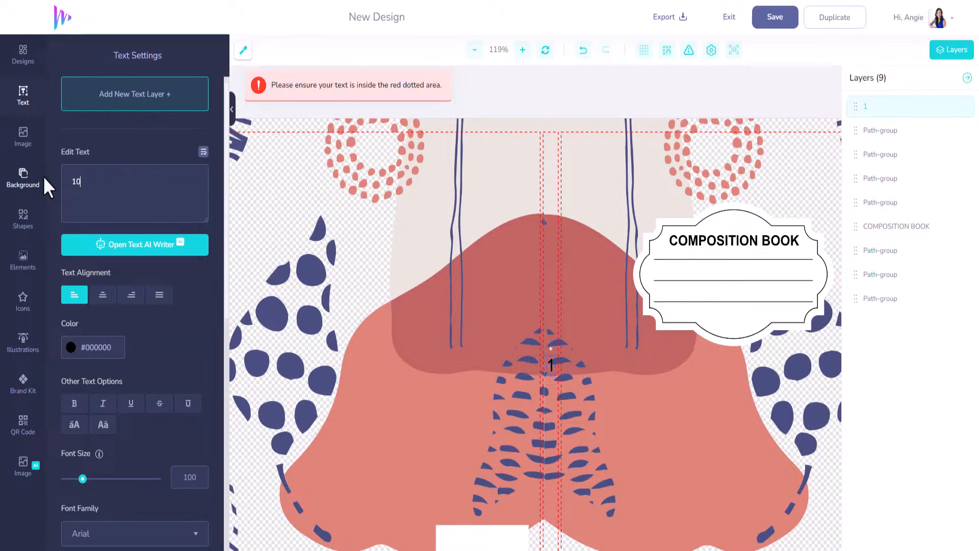
text(0 Sheets )
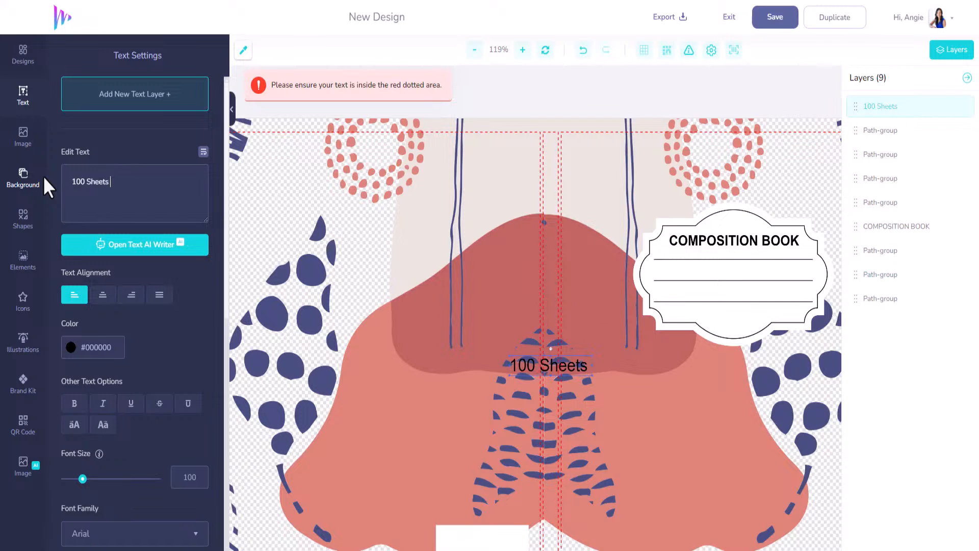
text(200 Pages)
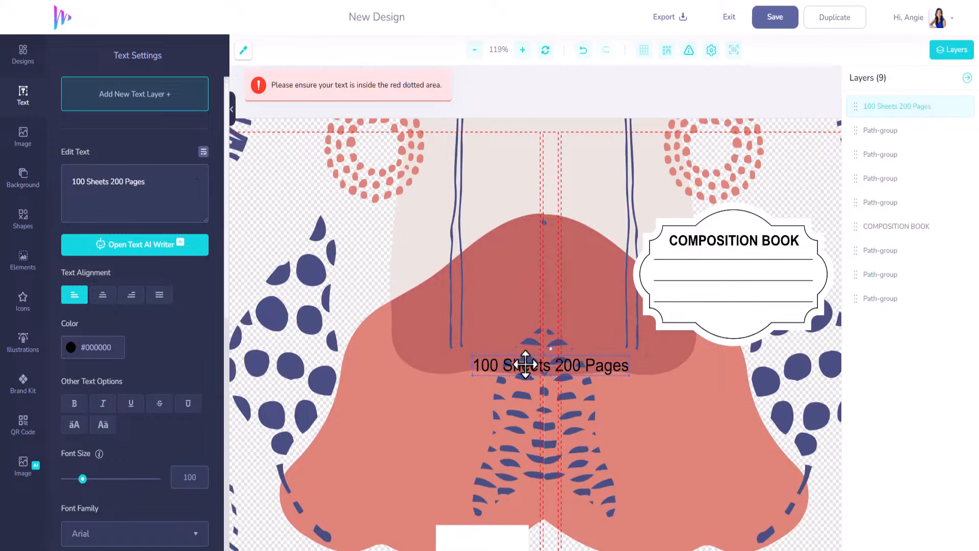
Place the "100 Sheets 200 Pages" text below the label's lowest line and format it bold at font size 45
drag(556, 363, 707, 316)
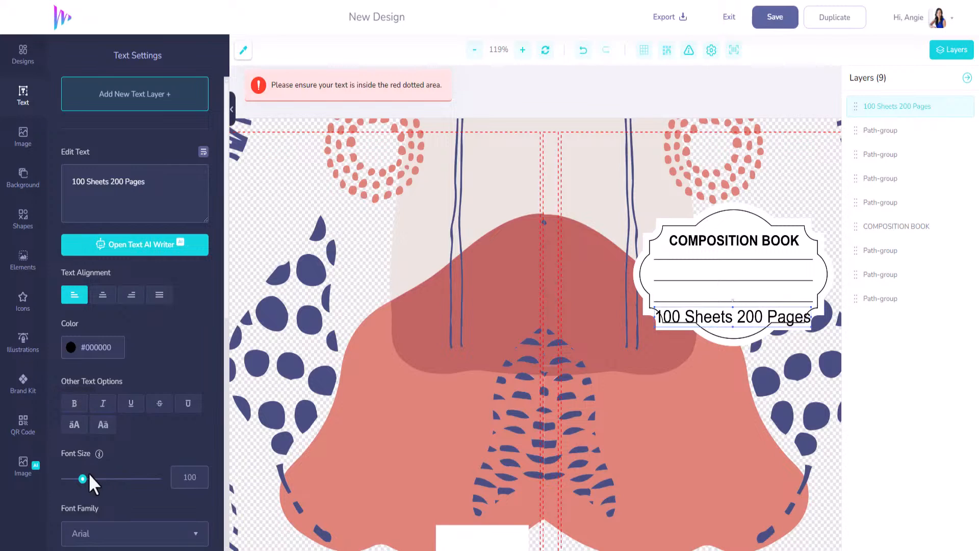
drag(80, 481, 72, 482)
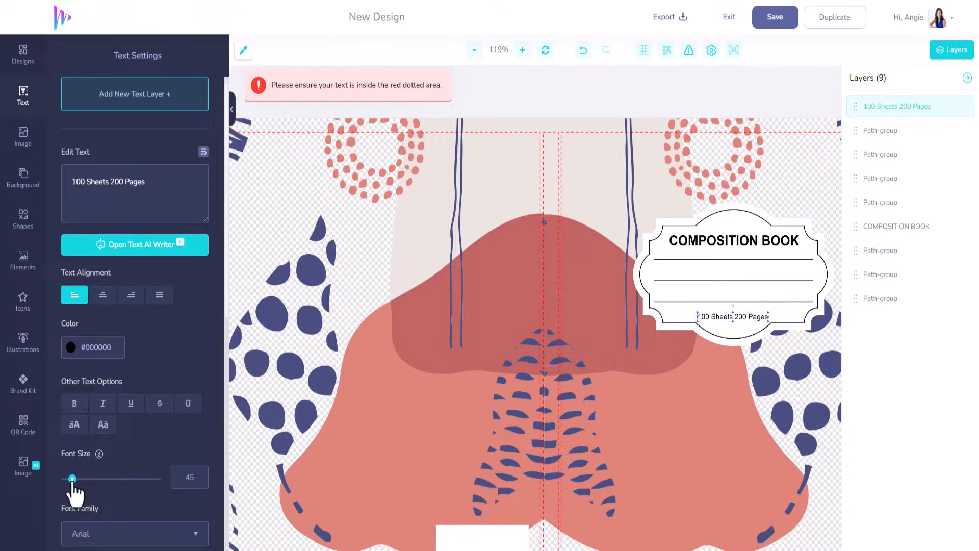
click(74, 403)
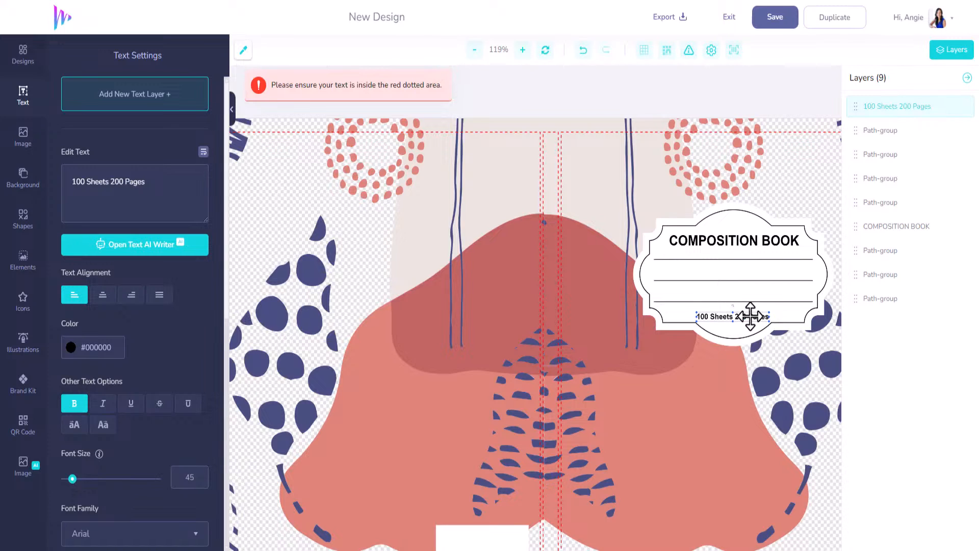
Nudge the "100 Sheets 200 Pages" text up and down in small steps to balance its vertical position below the lowest line
key(Up)
key(Up)
key(Up)
key(Up)
key(Up)
key(Up)
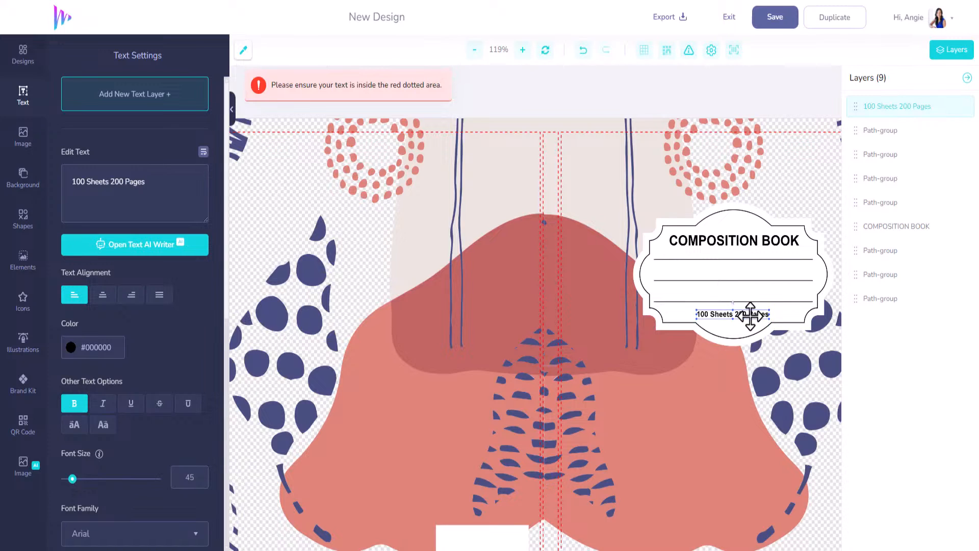
key(Up)
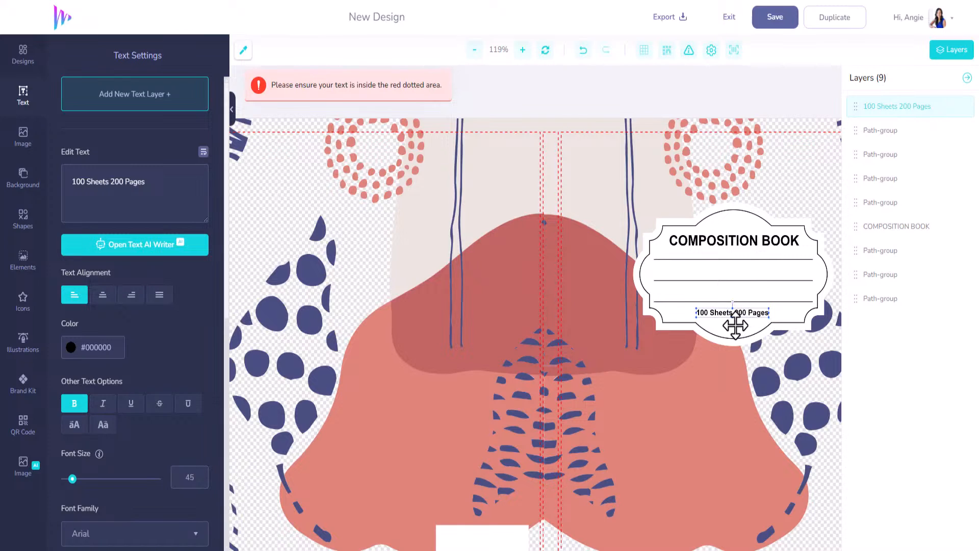
key(Down)
key(Down)
key(Down)
key(Down)
key(Down)
key(Down)
key(Down)
key(Down)
key(Down)
key(Down)
key(Down)
key(Down)
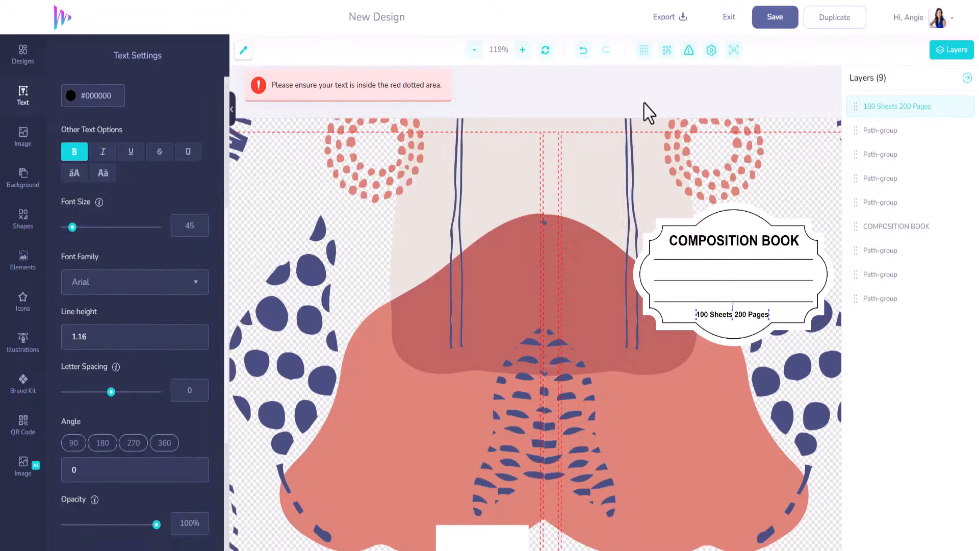
Save the cover design and export it as a 300 DPI PNG, checking the exported image and closing it
click(773, 21)
scroll(724, 286, down, 2)
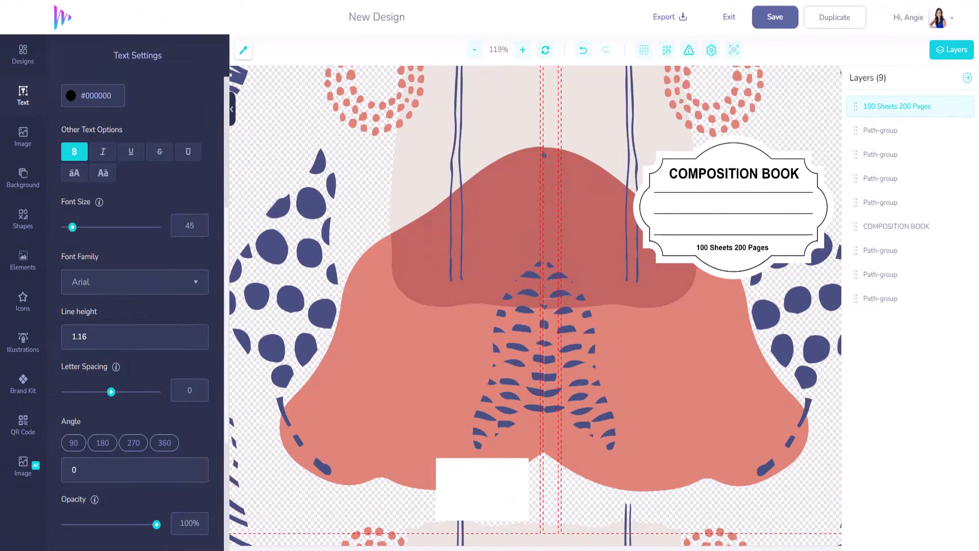
click(681, 19)
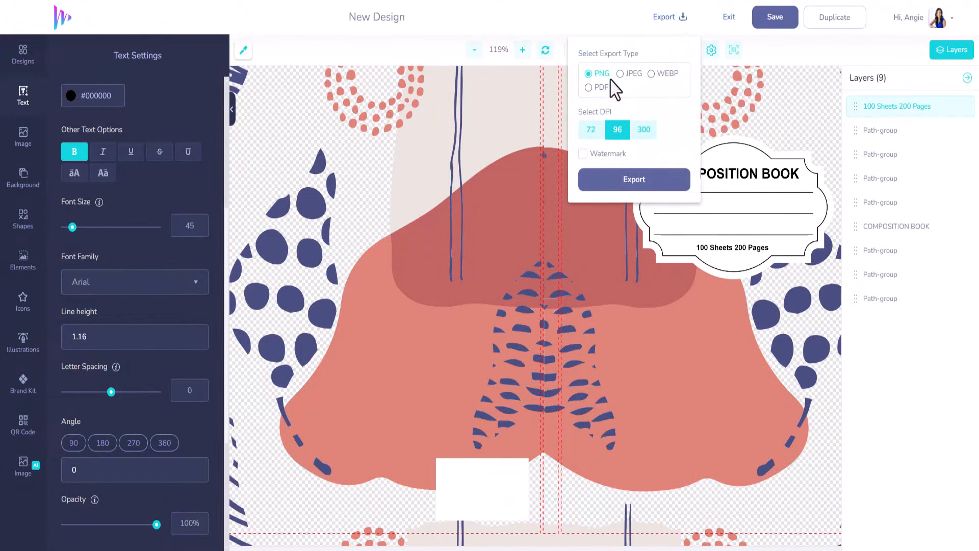
click(644, 131)
click(654, 182)
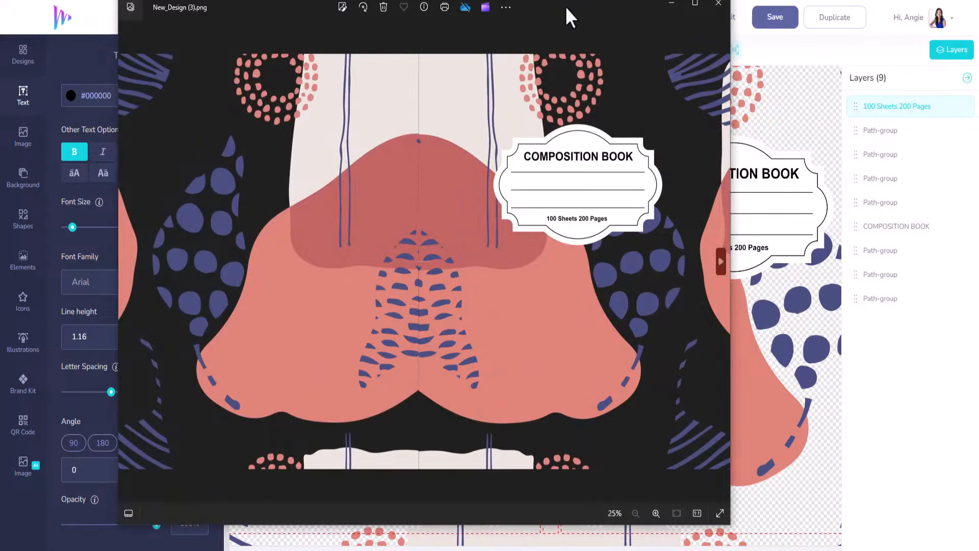
click(718, 4)
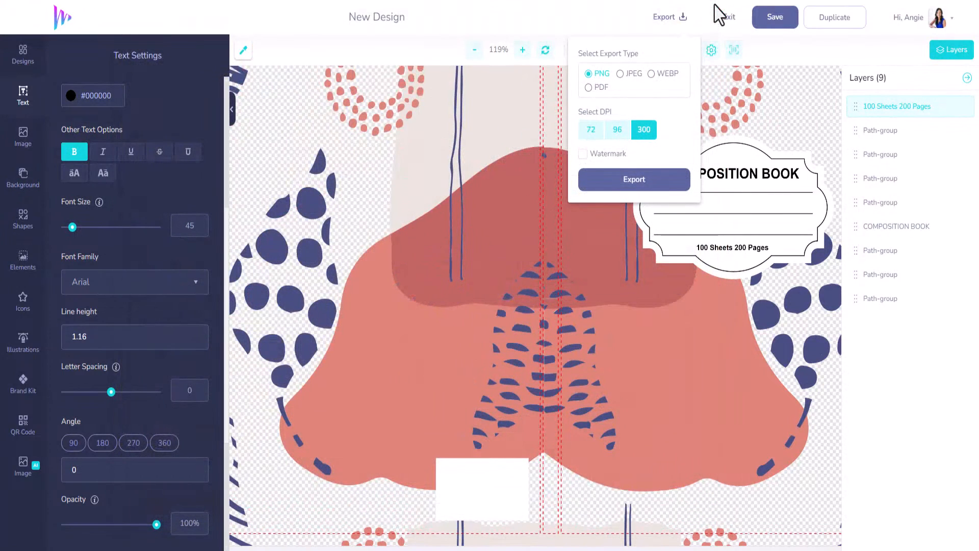
Save the design again with nothing left to edit and export another PNG copy at 300 DPI
click(749, 90)
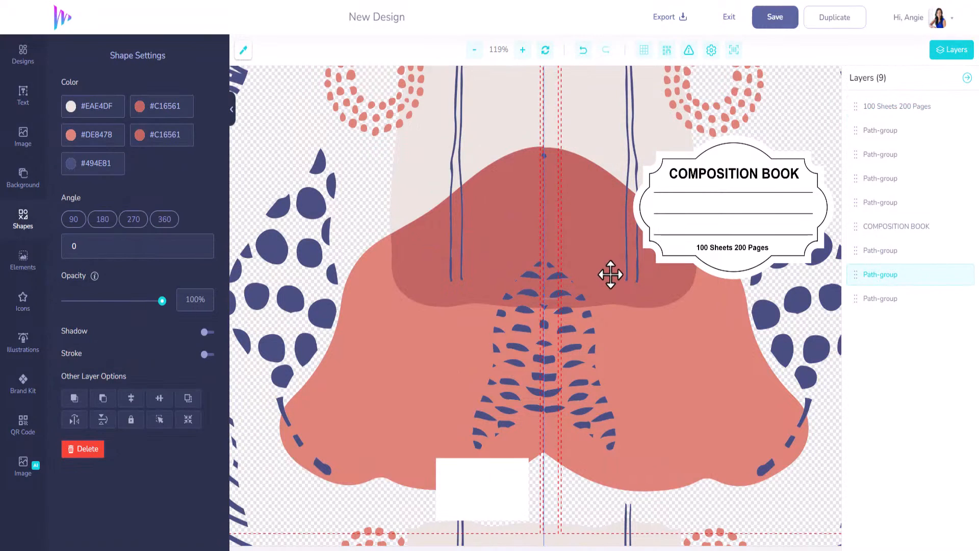
scroll(610, 274, up, 1)
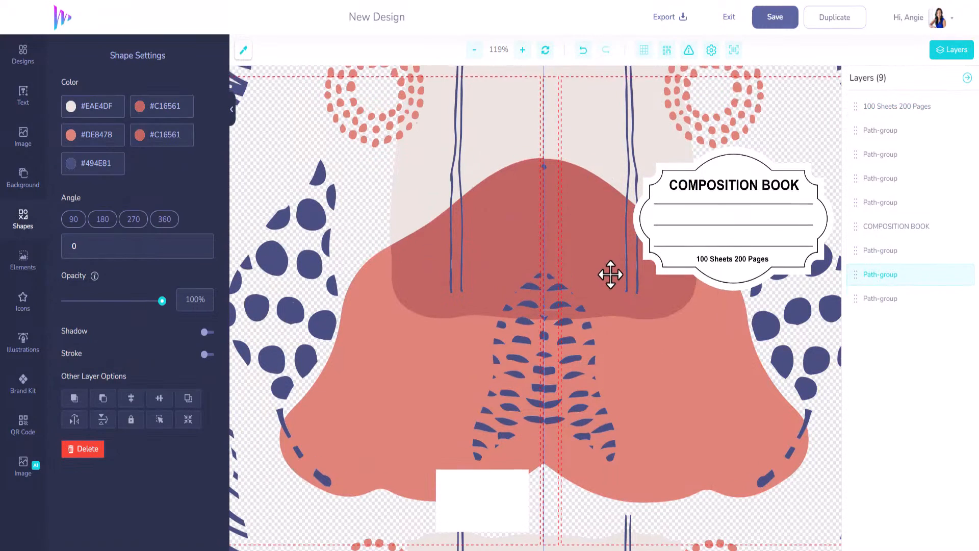
scroll(610, 274, up, 1)
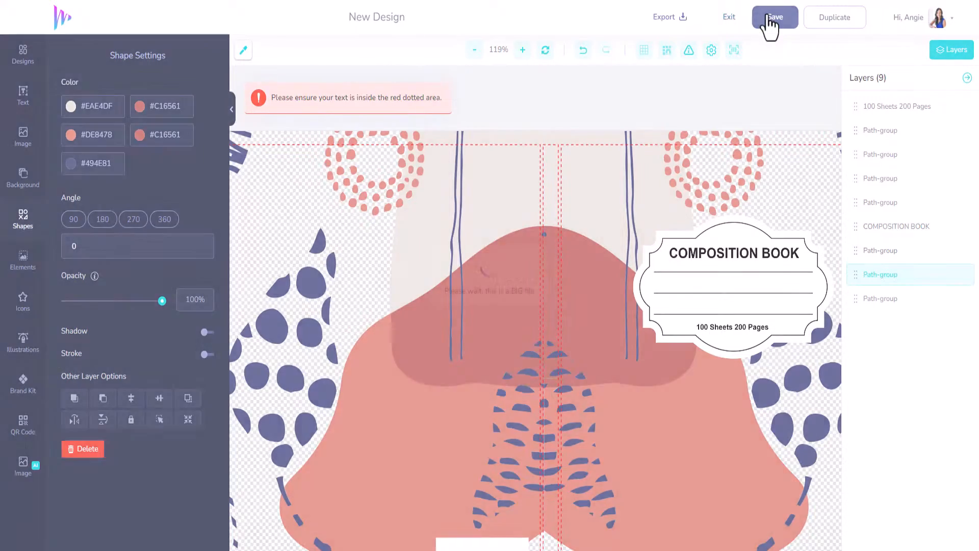
click(770, 21)
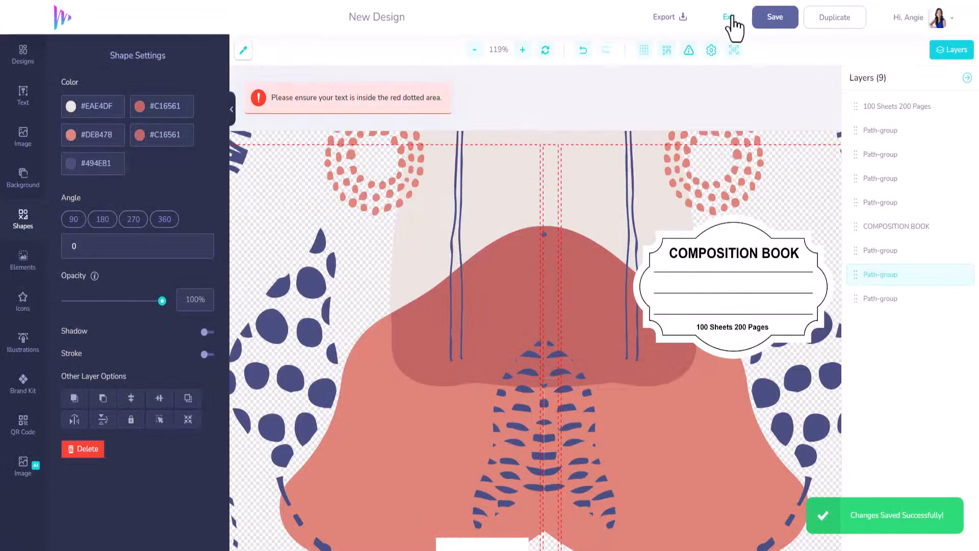
click(680, 18)
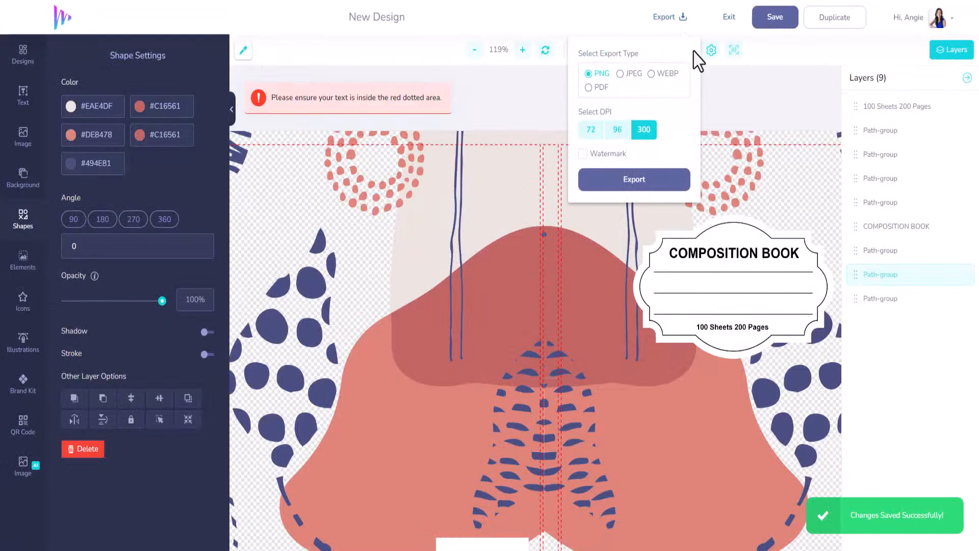
click(648, 184)
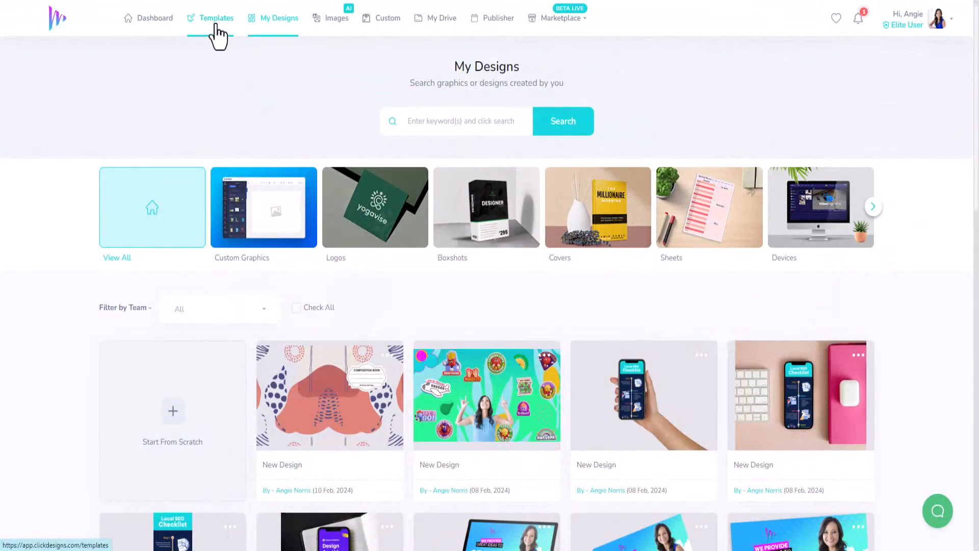
Browse the book cover templates and open the Math Puzzle For Kids template for editing
click(215, 25)
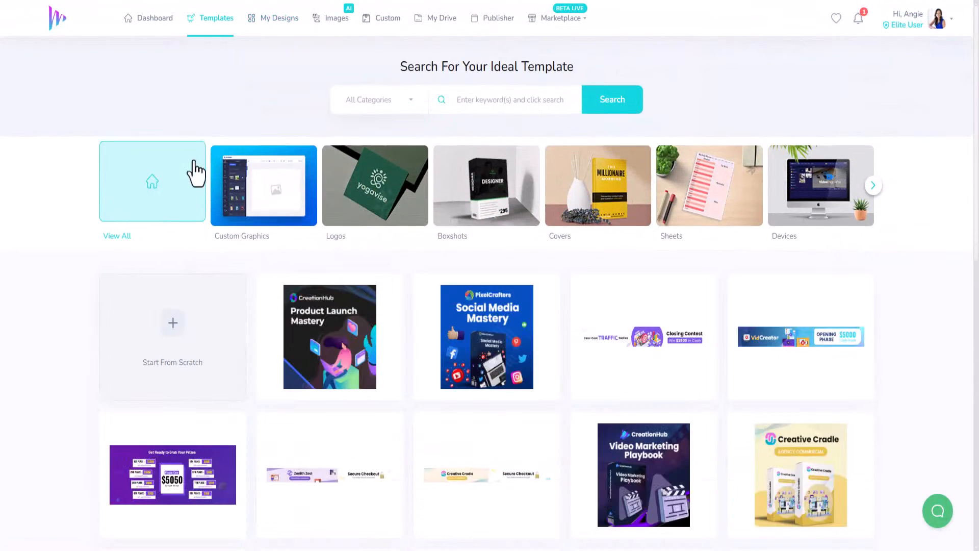
click(598, 207)
scroll(408, 332, down, 1)
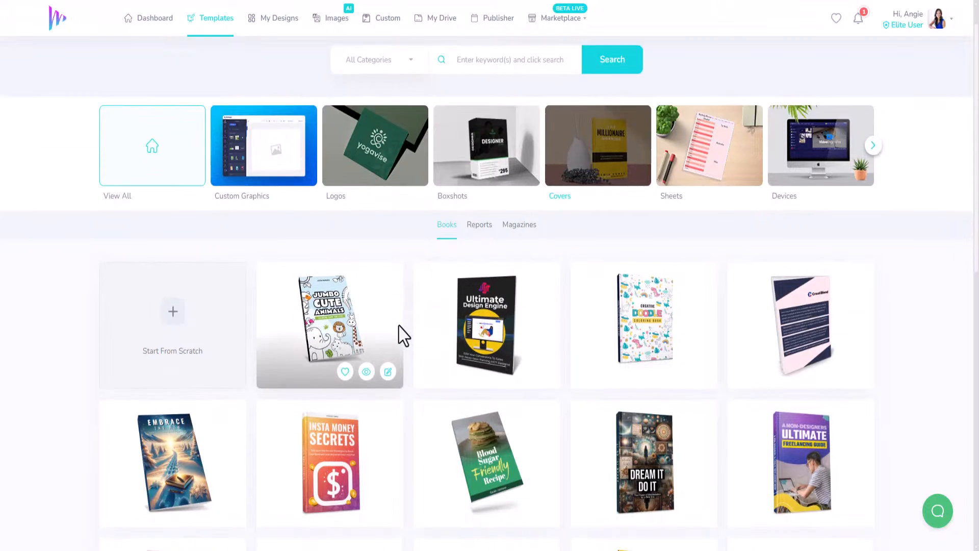
scroll(403, 334, down, 3)
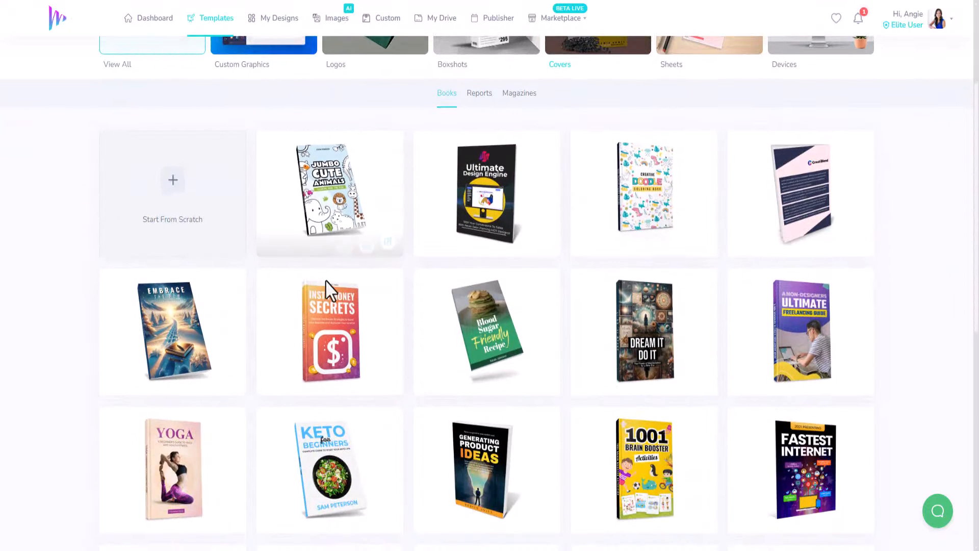
scroll(327, 290, down, 3)
scroll(337, 222, down, 3)
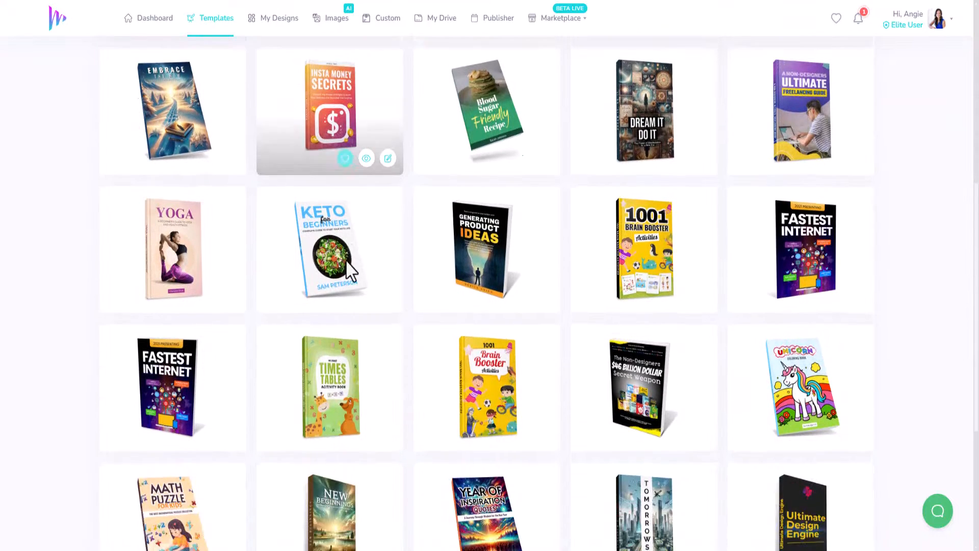
scroll(350, 284, down, 4)
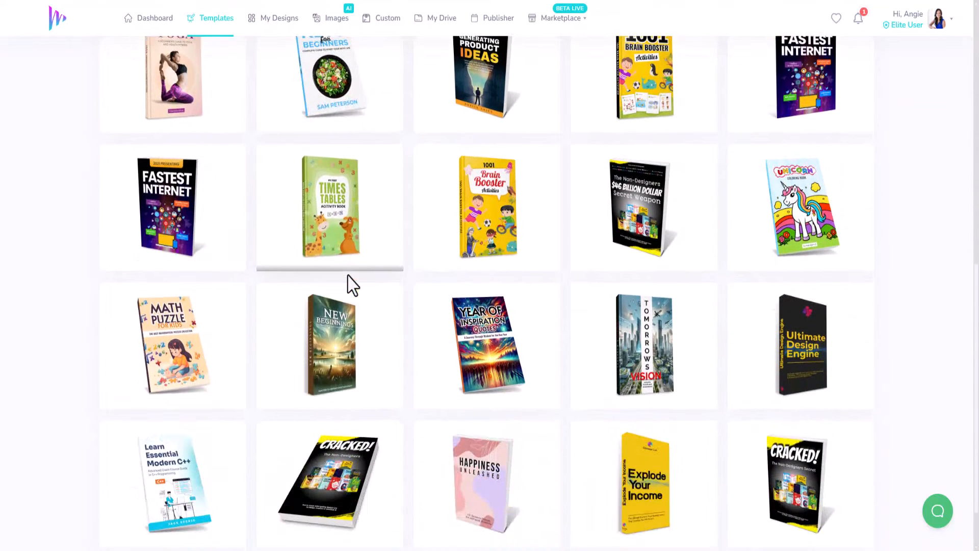
scroll(350, 286, down, 2)
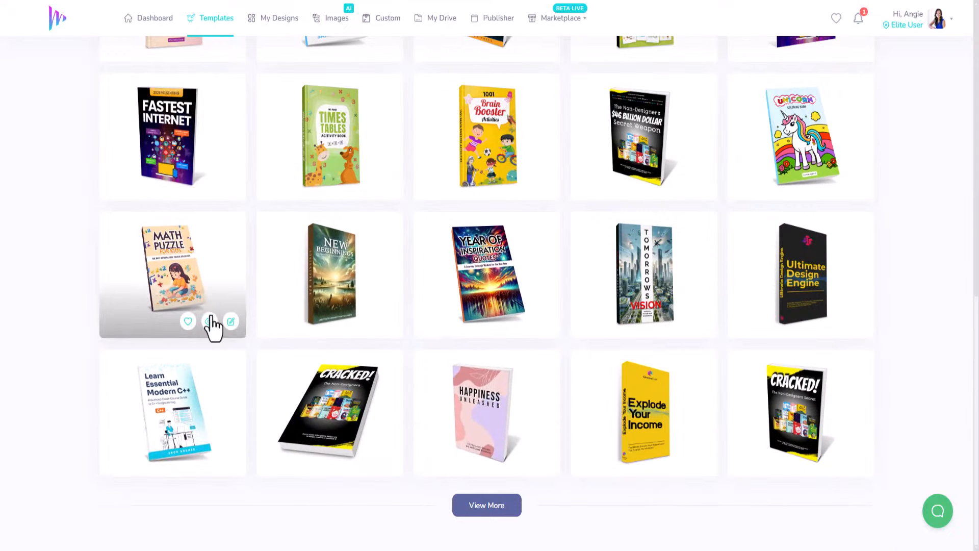
click(230, 322)
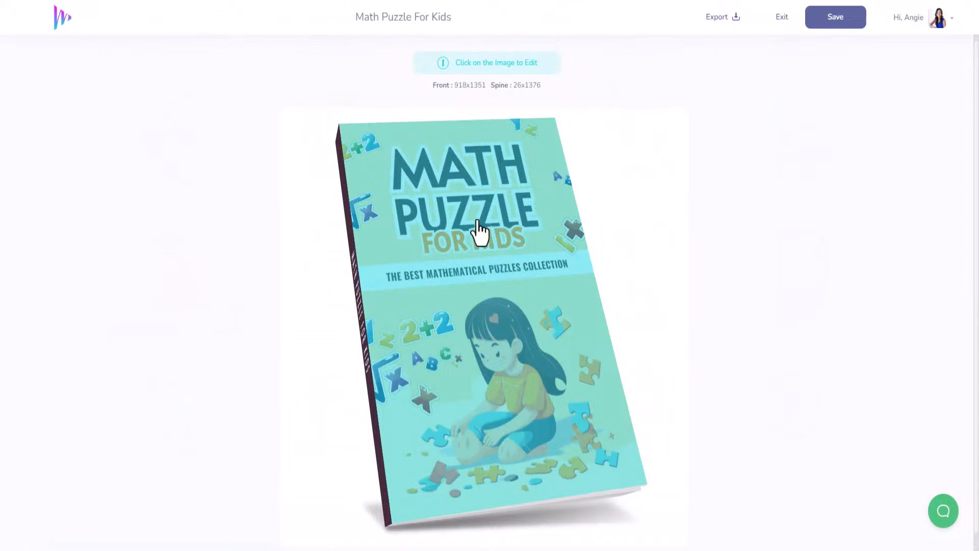
Open the front cover artwork of the Math Puzzle For Kids book for editing
click(478, 232)
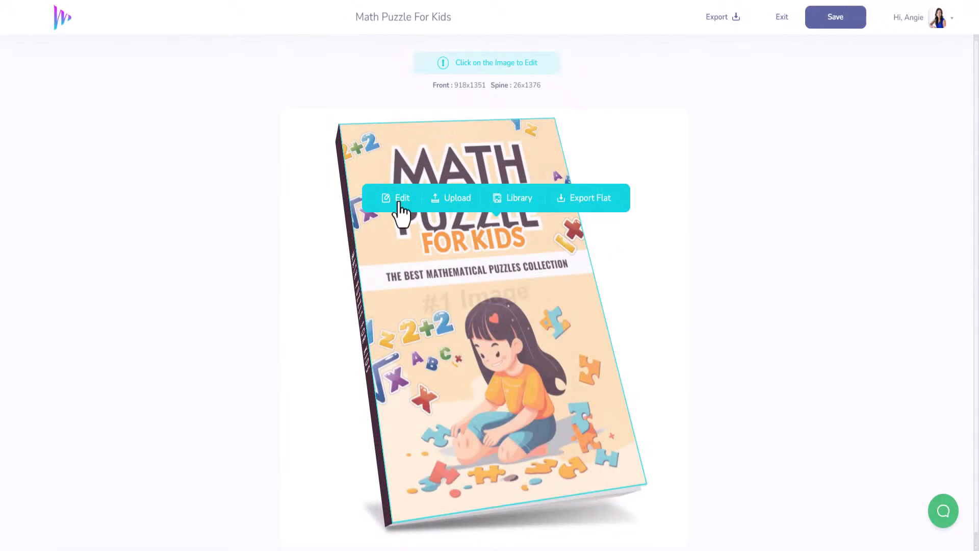
click(401, 212)
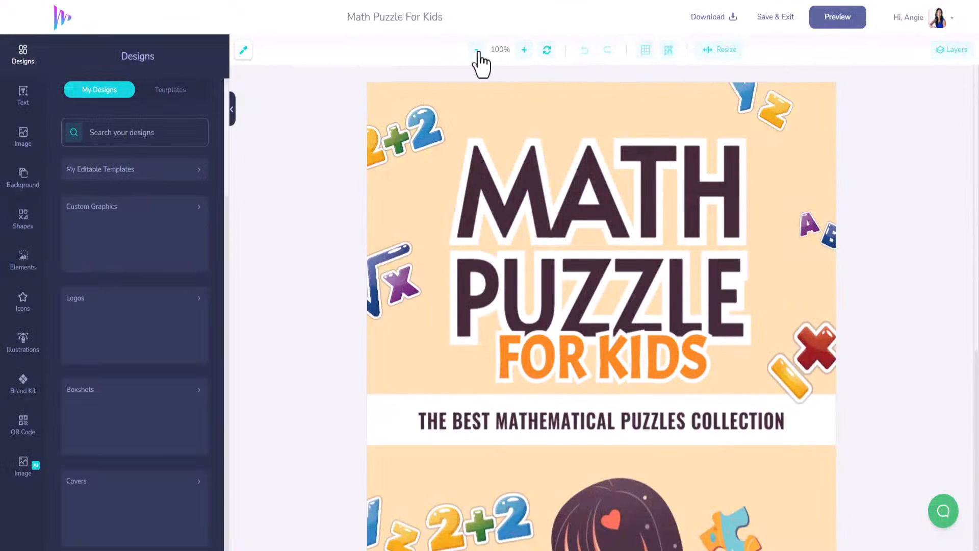
click(477, 50)
click(477, 50)
click(476, 50)
click(476, 50)
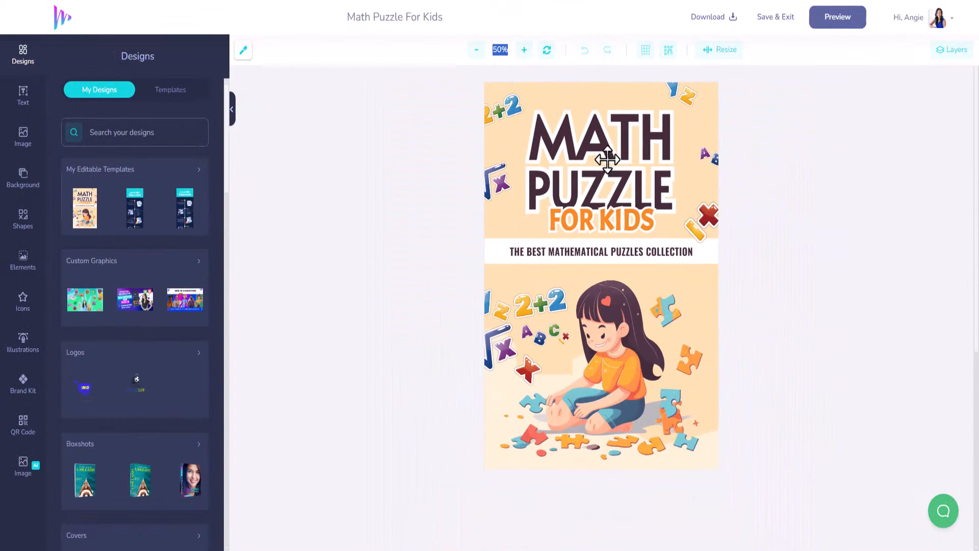
Delete all 15 image, text and path-group layers from the front cover, leaving only the plain background
click(607, 159)
click(607, 214)
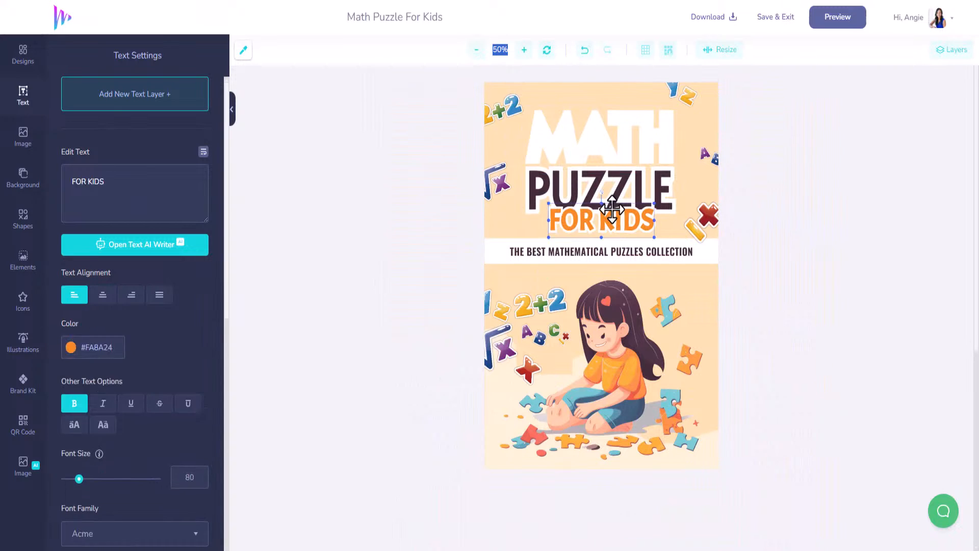
click(961, 53)
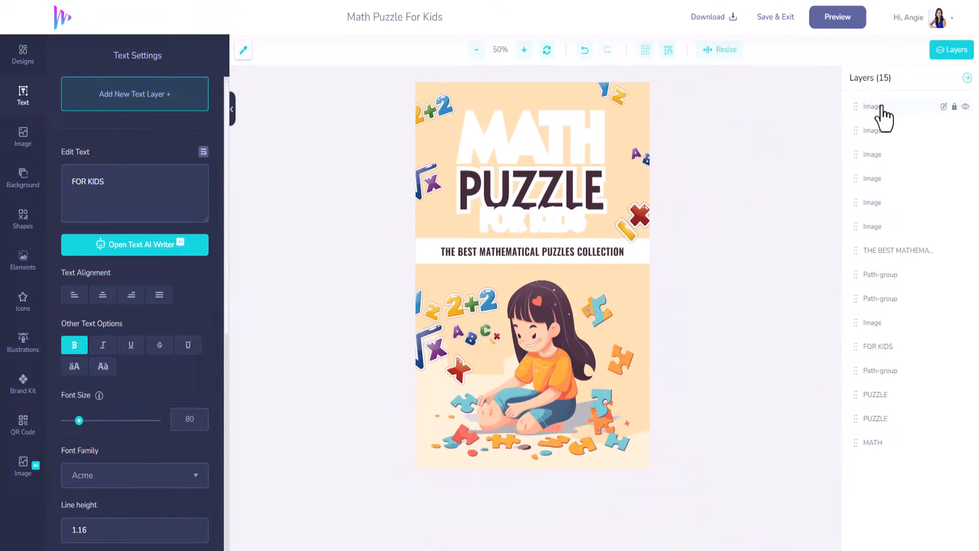
shift+click(883, 108)
shift+click(885, 132)
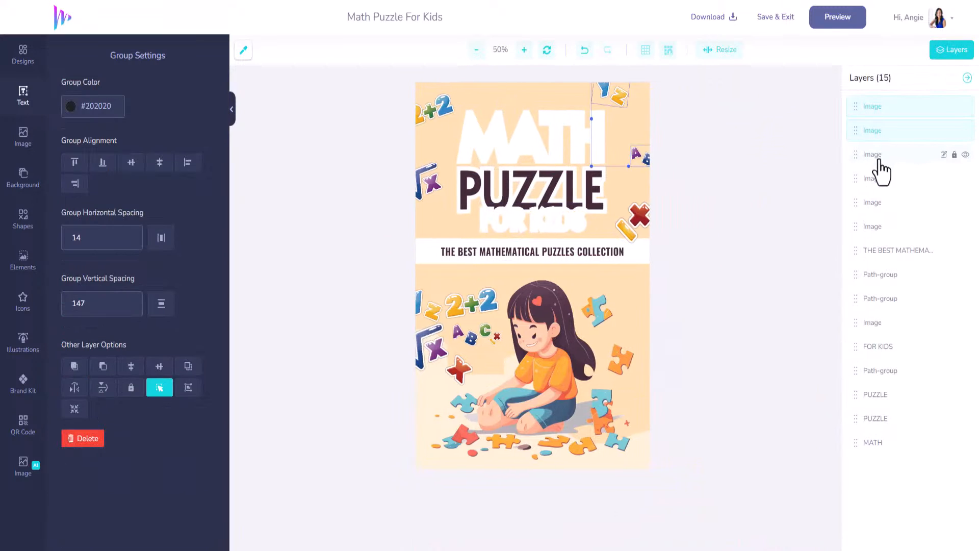
shift+click(887, 155)
shift+click(875, 179)
shift+click(878, 229)
shift+click(874, 251)
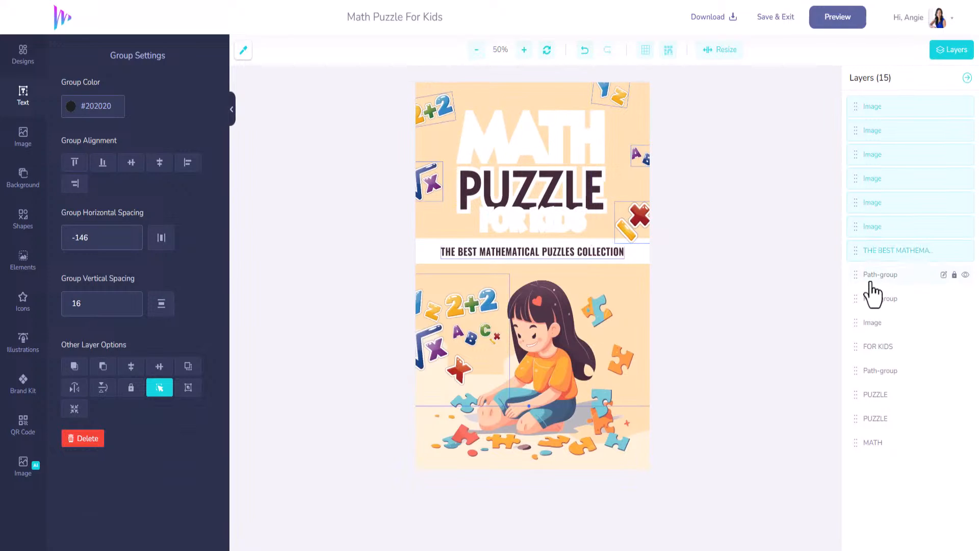
shift+click(872, 275)
shift+click(874, 300)
shift+click(875, 323)
shift+click(877, 348)
shift+click(877, 372)
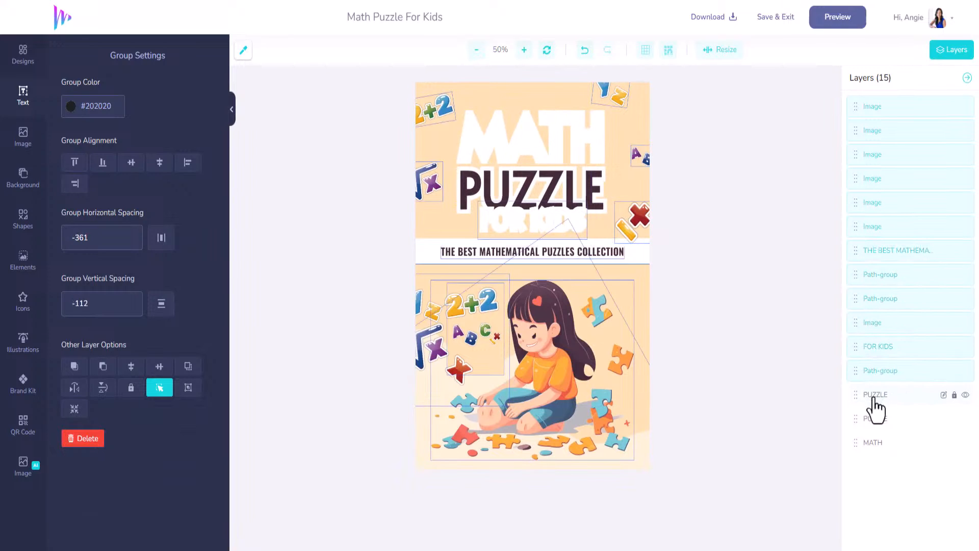
shift+click(877, 395)
shift+click(879, 419)
shift+click(880, 443)
key(Delete)
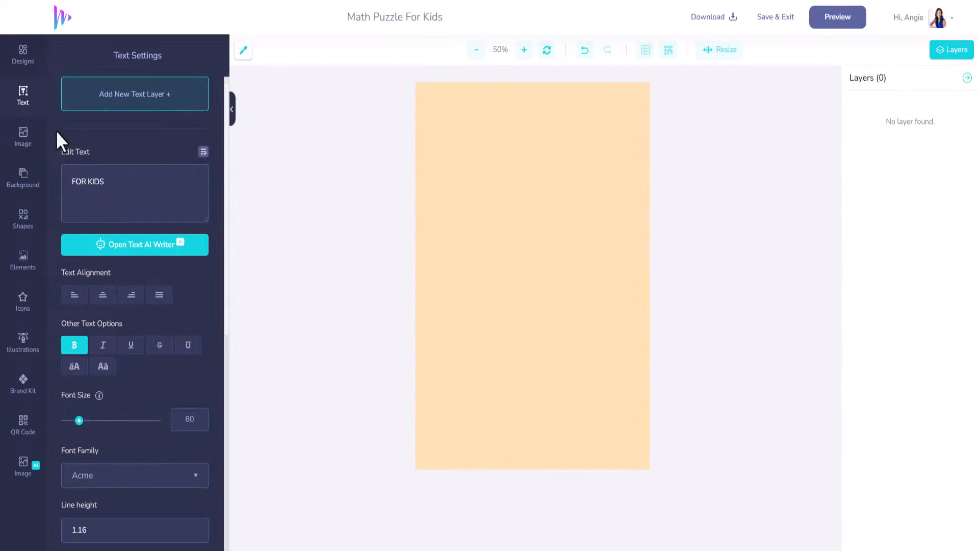
Find the saved composition book design under Publishing in the existing designs and insert it into the front cover
click(25, 140)
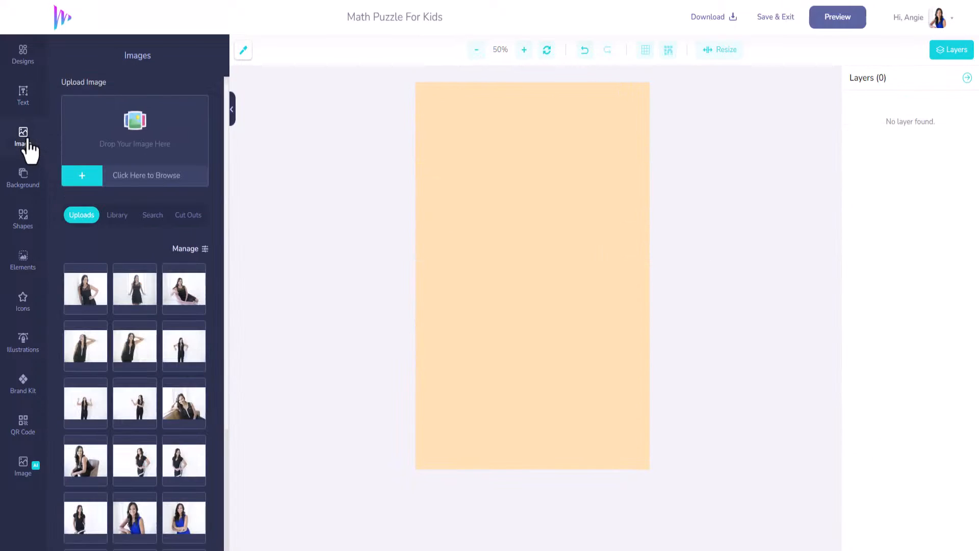
click(23, 56)
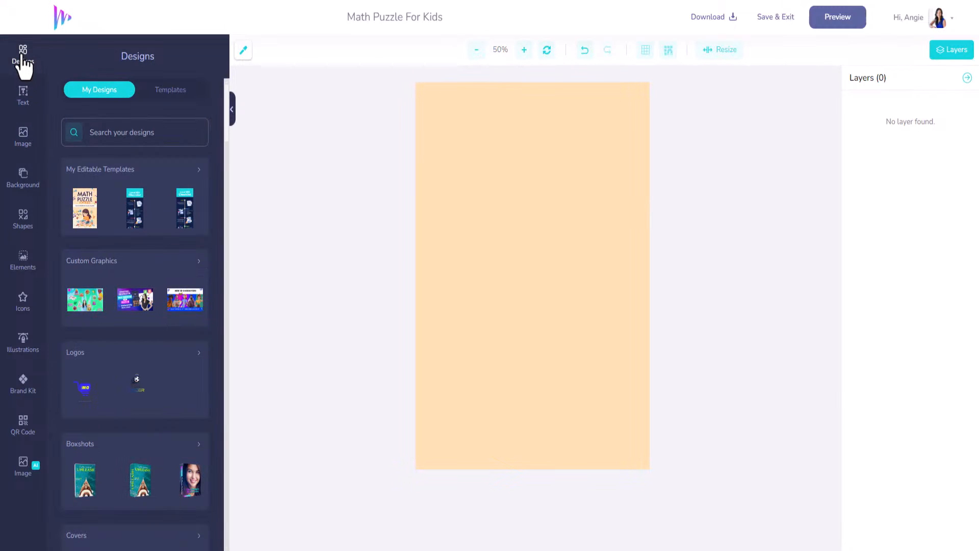
scroll(109, 290, down, 10)
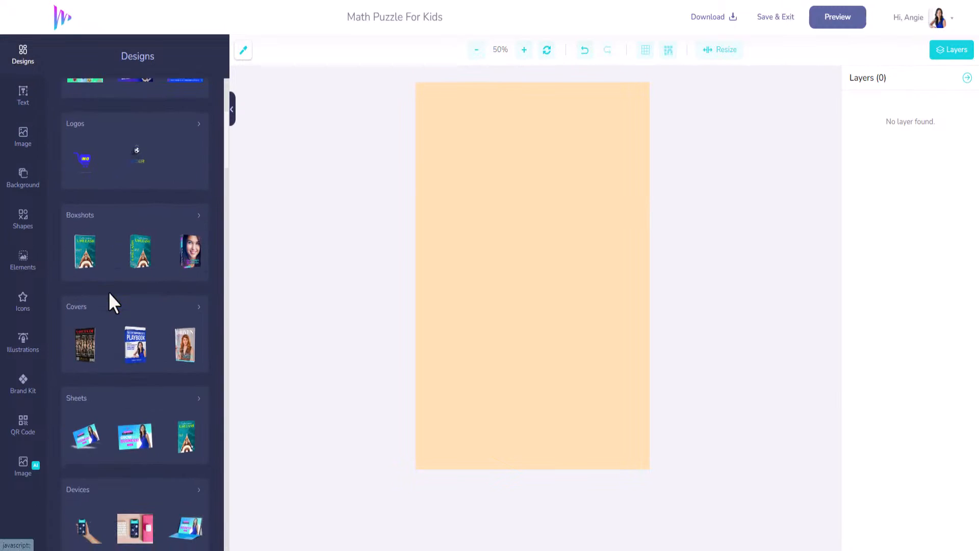
scroll(108, 295, down, 4)
scroll(111, 297, down, 15)
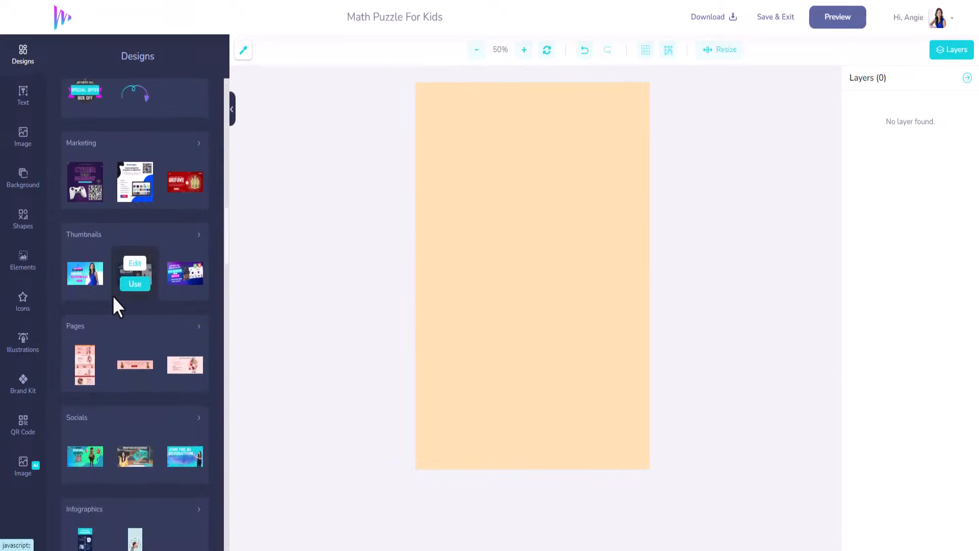
scroll(114, 288, down, 5)
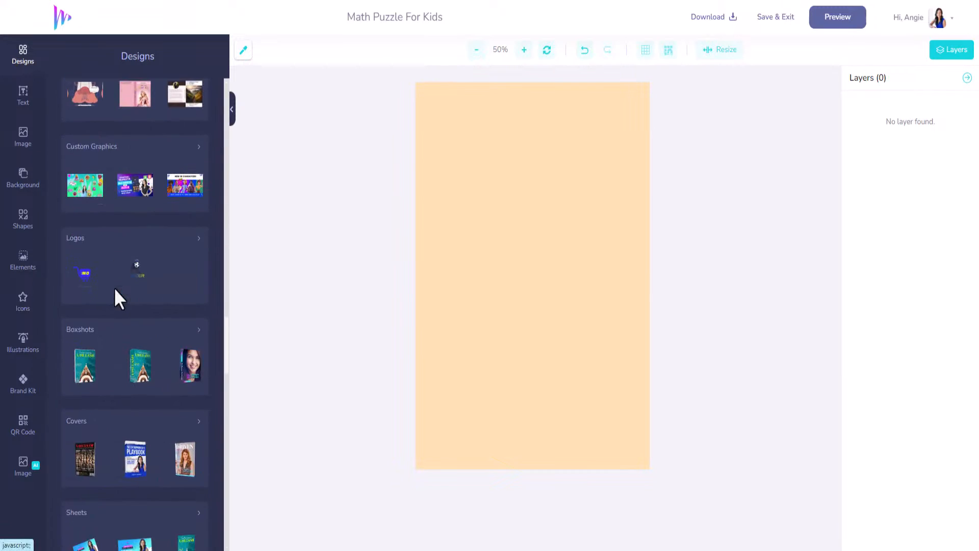
scroll(135, 132, up, 2)
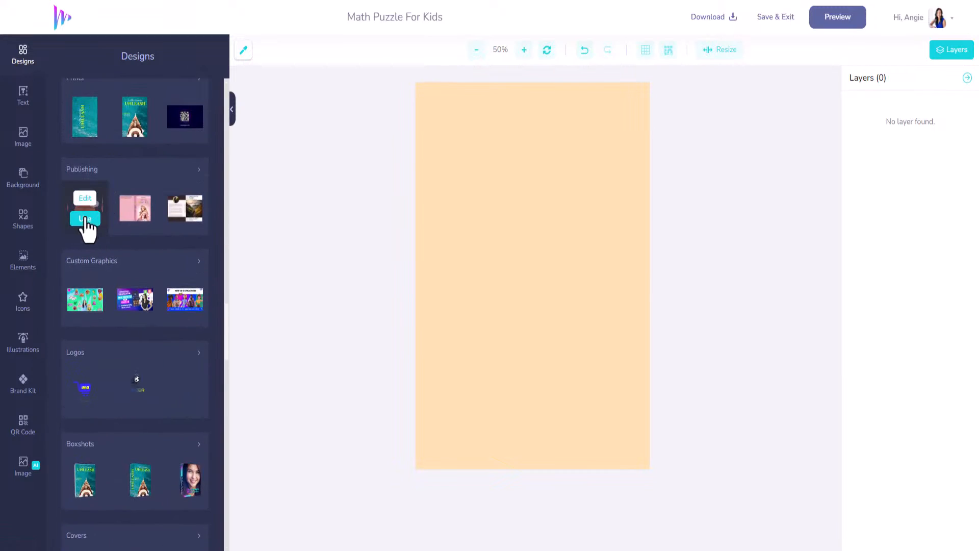
click(84, 219)
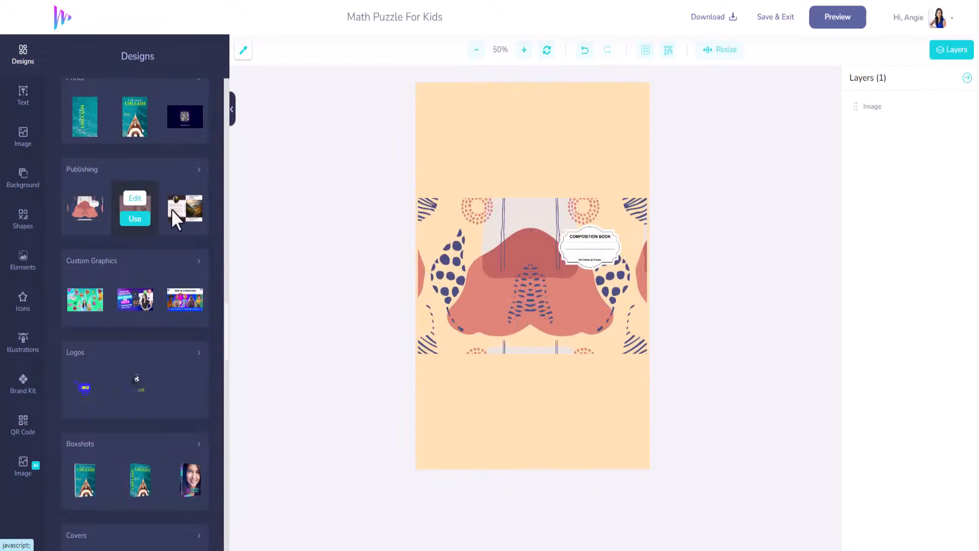
Enlarge and position the composition book image so its labelled front half fills the cover, then preview and save the artwork
click(543, 249)
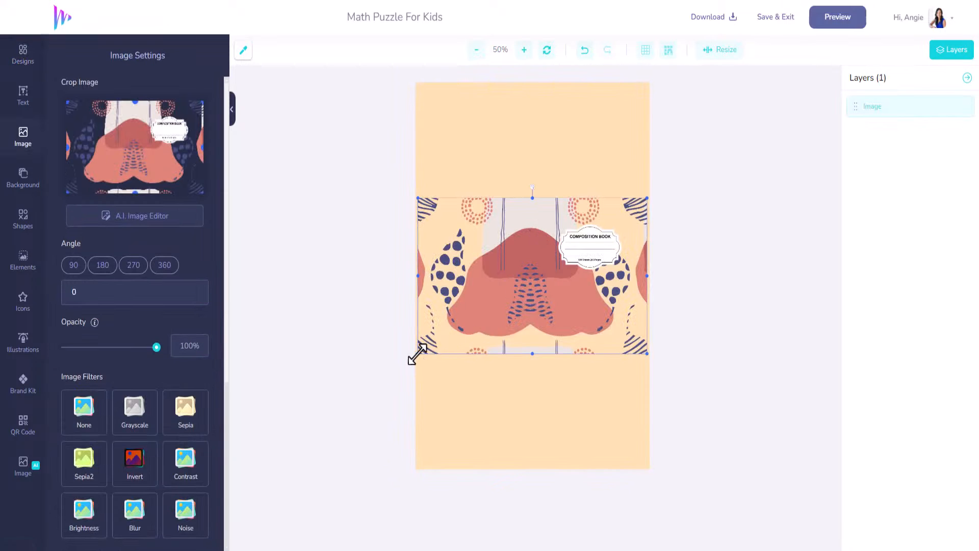
drag(411, 354, 187, 430)
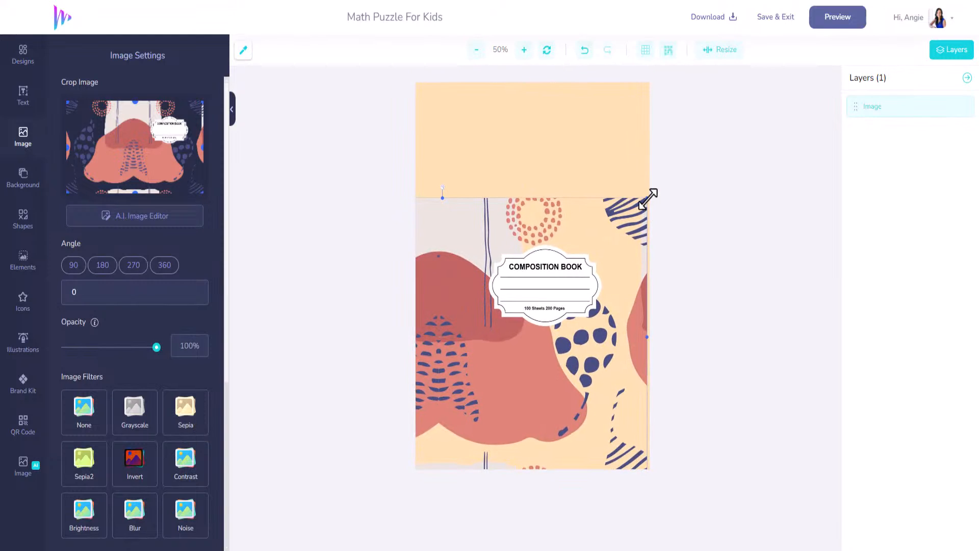
drag(648, 199, 828, 99)
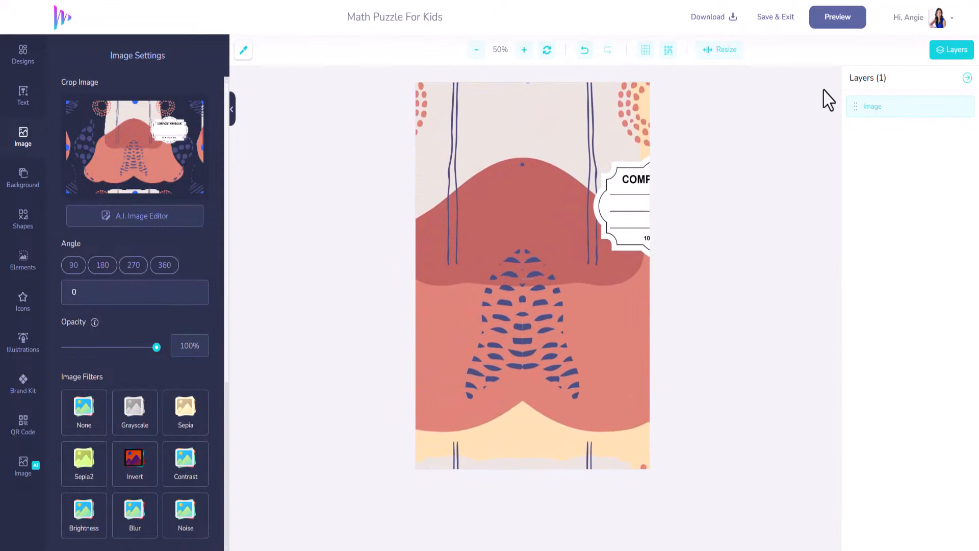
drag(610, 256, 444, 256)
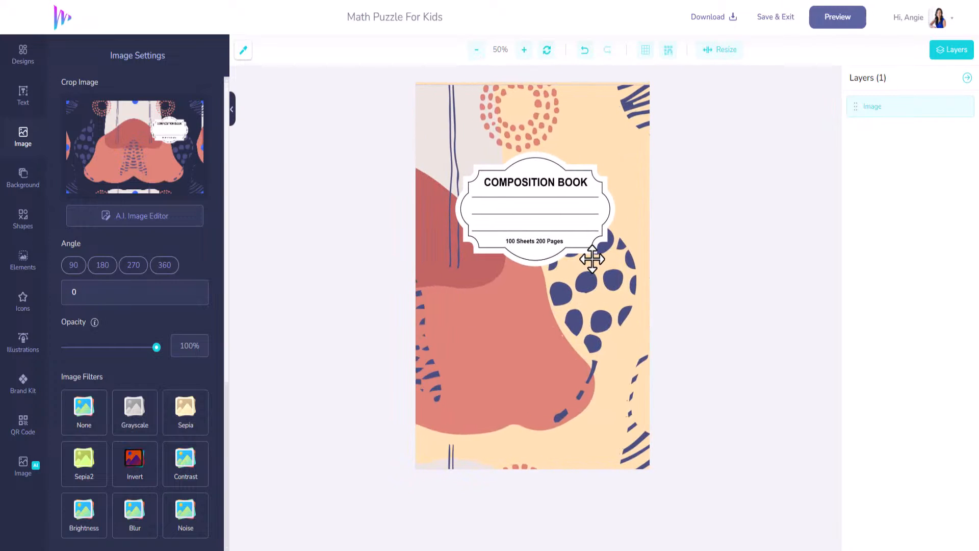
drag(593, 259, 593, 253)
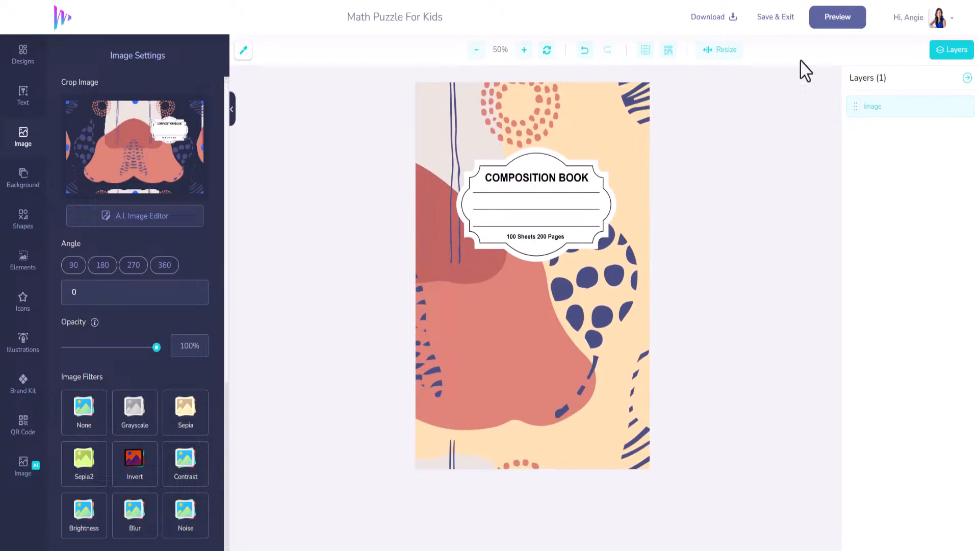
click(837, 21)
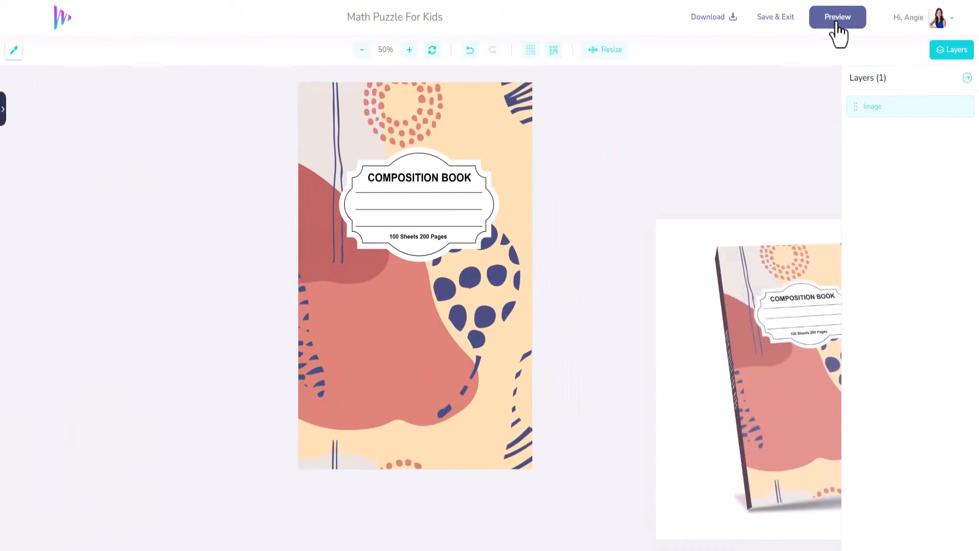
click(778, 19)
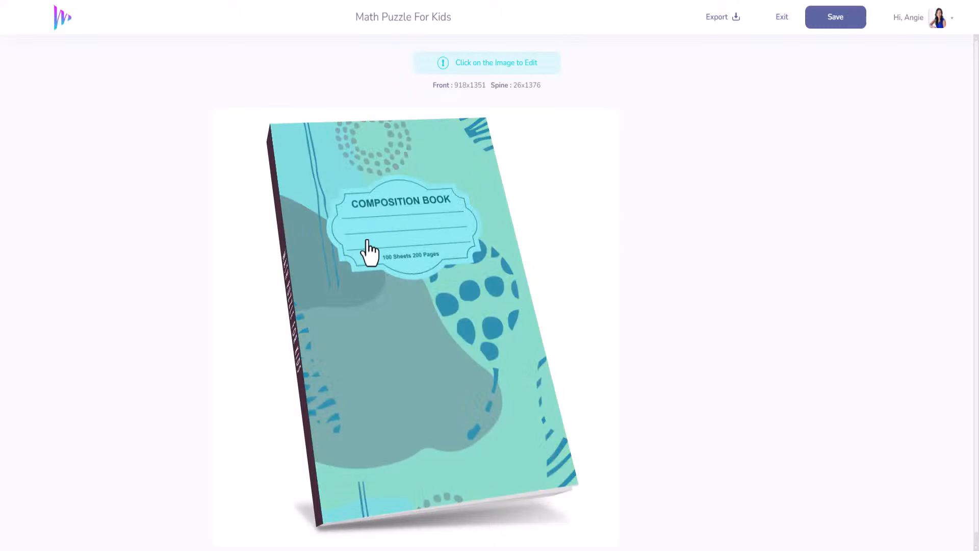
Open the book's spine for editing and delete its MATH PUZZLE FOR KIDS text layer
click(281, 261)
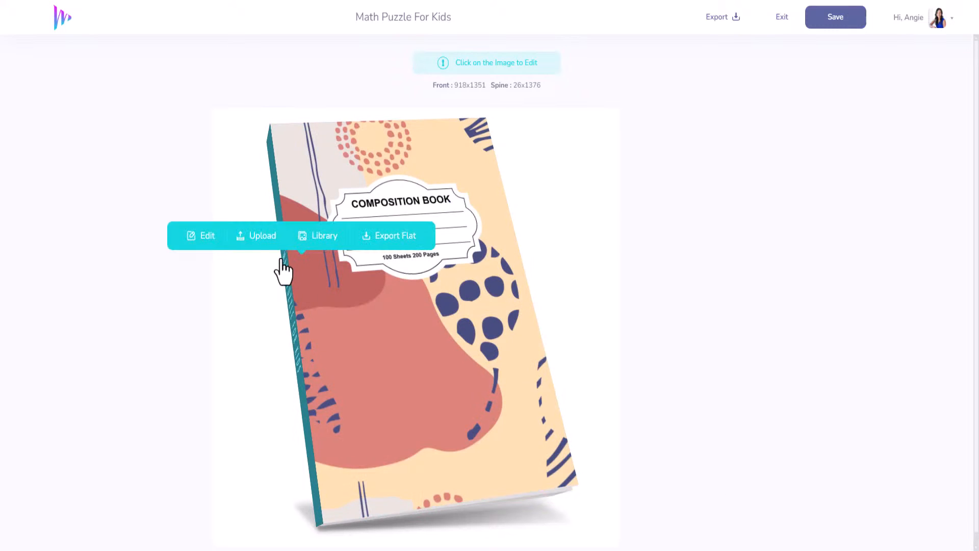
click(212, 238)
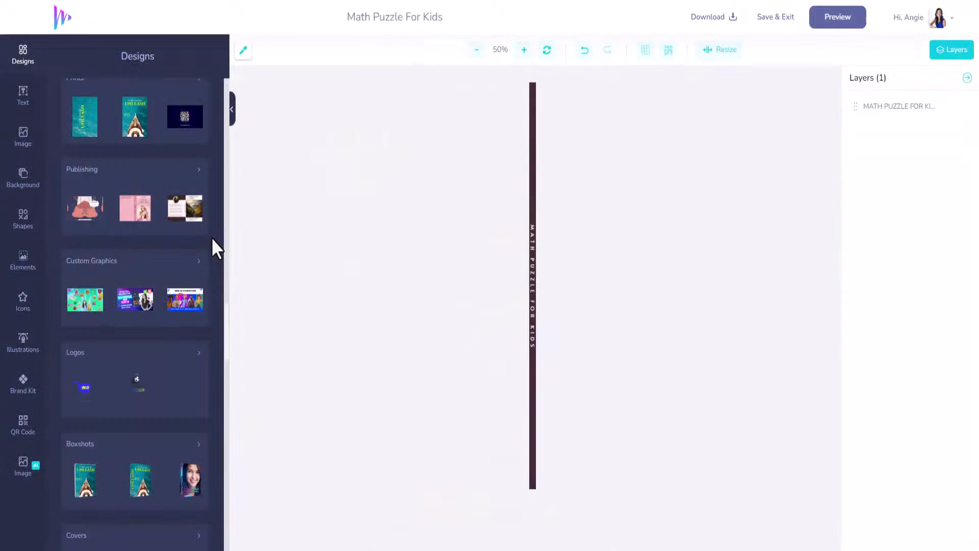
click(532, 107)
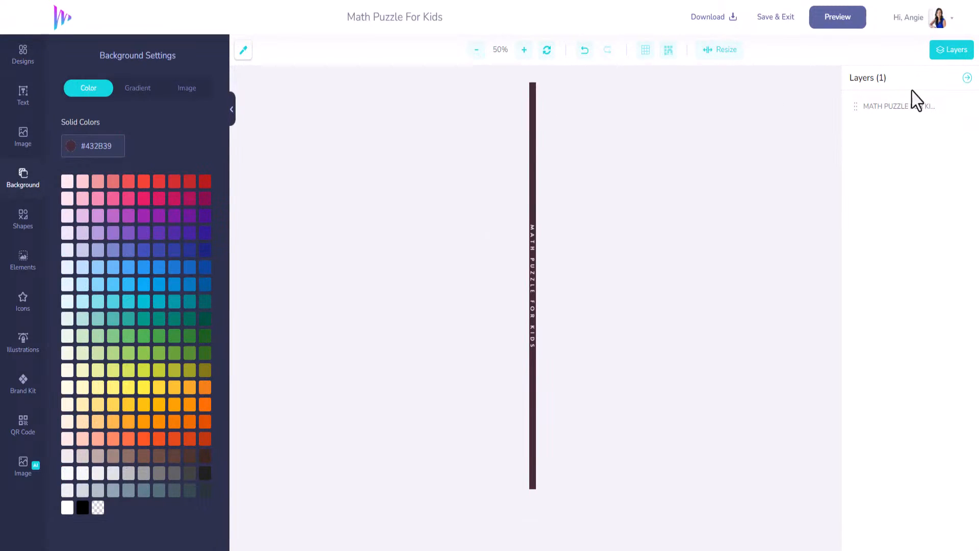
click(921, 107)
key(Delete)
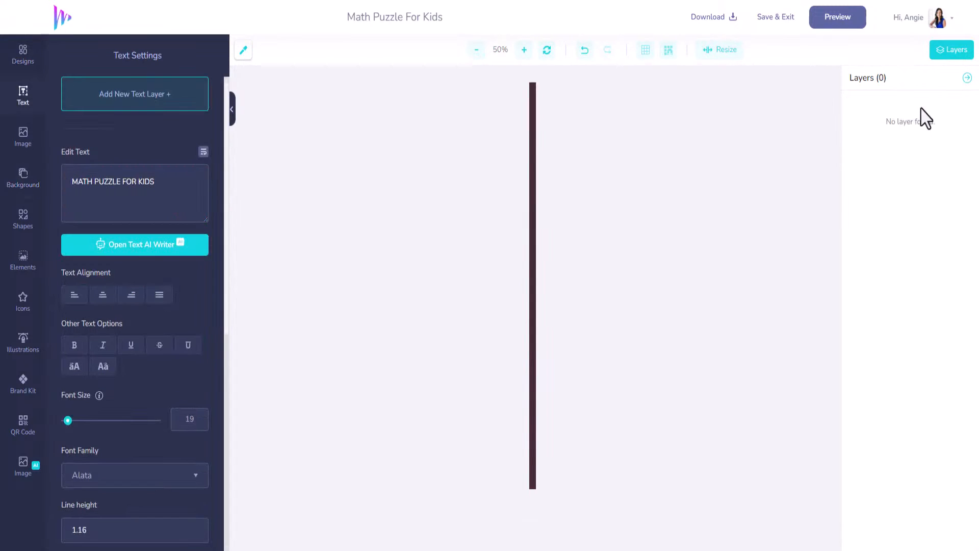
Make the spine's background transparent and insert the saved composition book design from Publishing
click(23, 179)
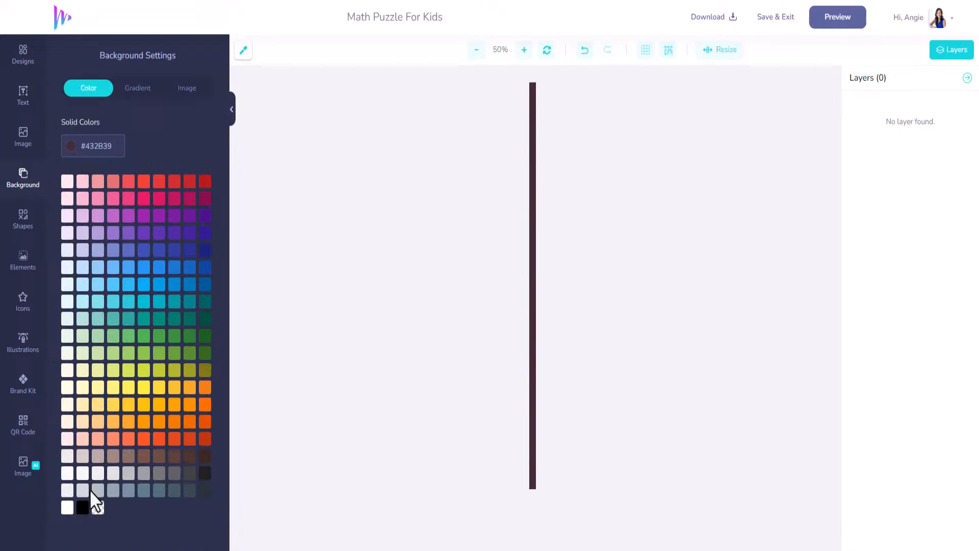
click(97, 507)
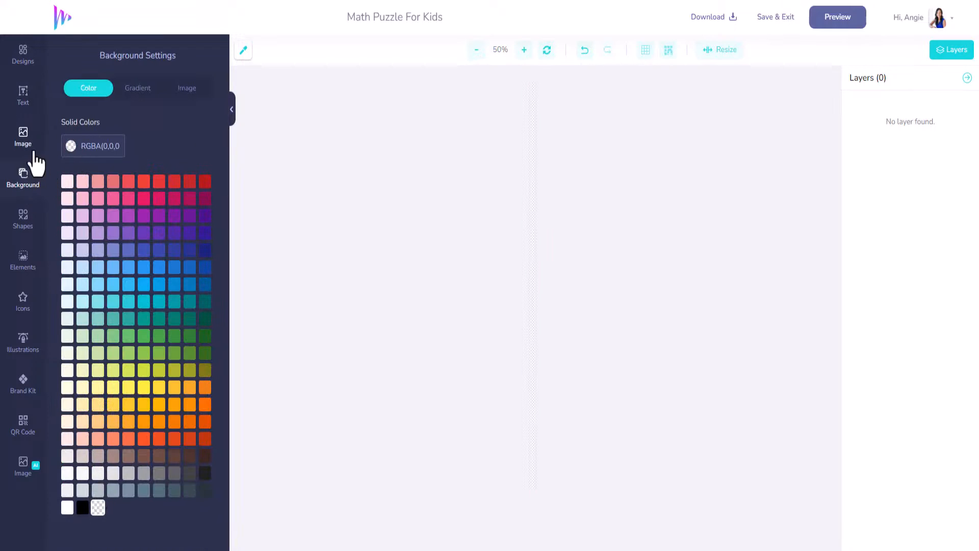
click(23, 55)
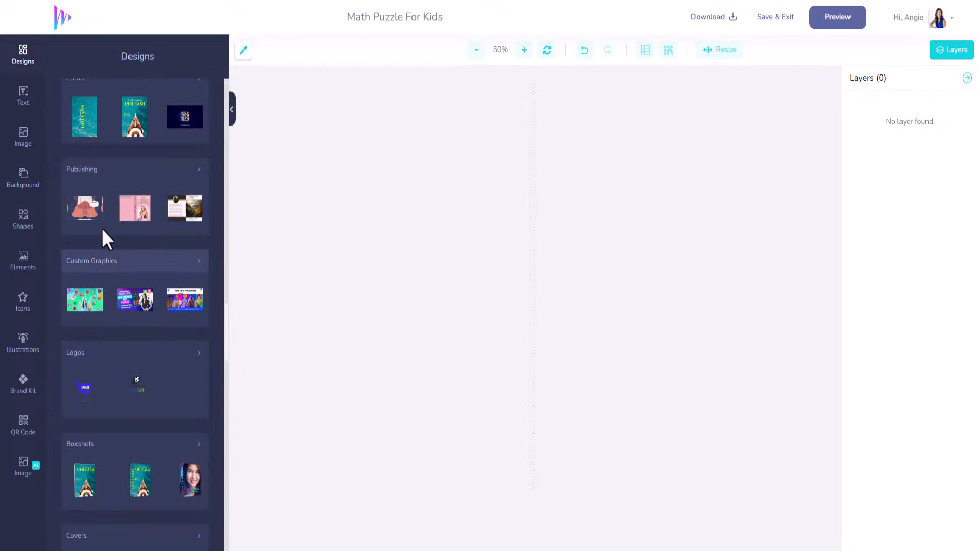
mouse_move(84, 218)
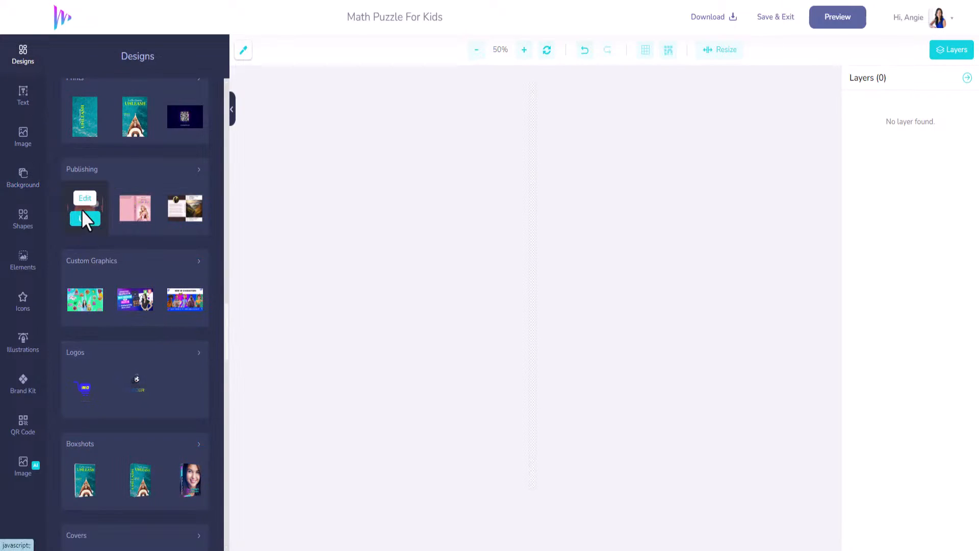
click(534, 285)
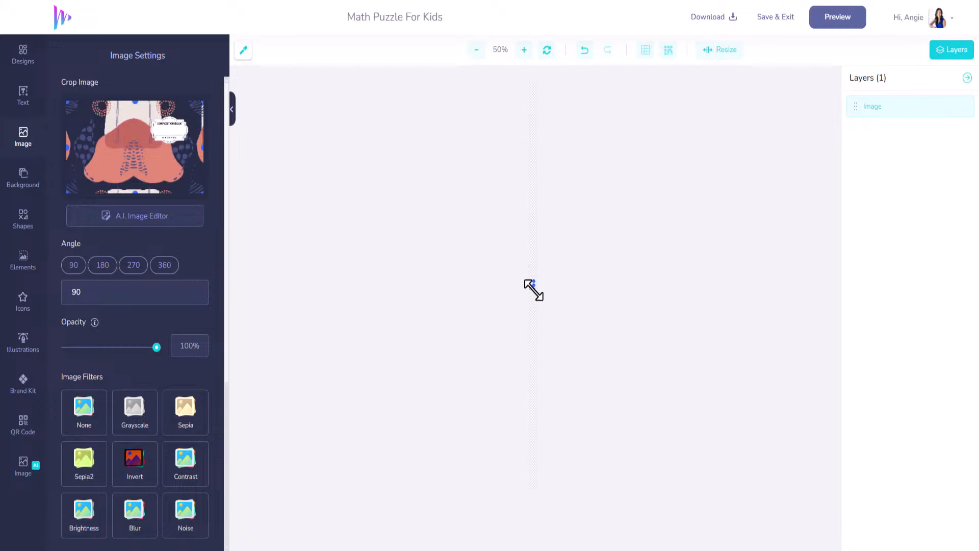
Enlarge, position and stretch the composition book image along the spine, then save the spine artwork and return to the mockup
drag(533, 289, 721, 550)
drag(534, 291, 475, 146)
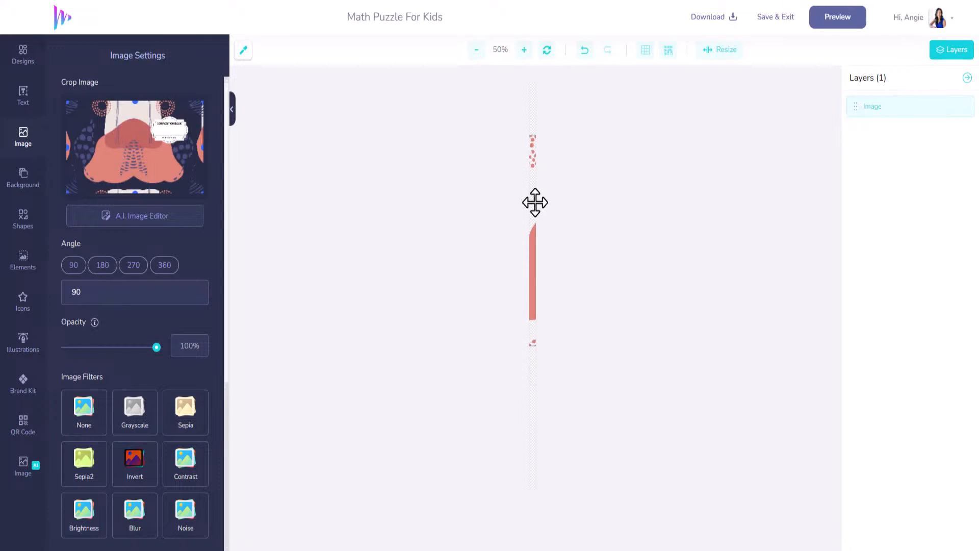
mouse_move(536, 199)
mouse_down()
mouse_move(501, 196)
mouse_move(525, 197)
mouse_move(495, 206)
mouse_move(529, 194)
mouse_up()
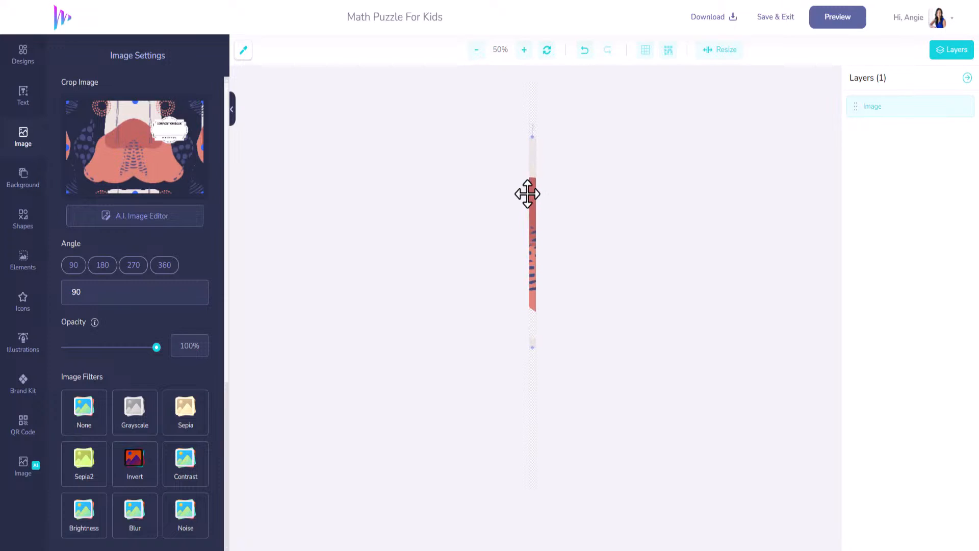
drag(532, 131, 529, 84)
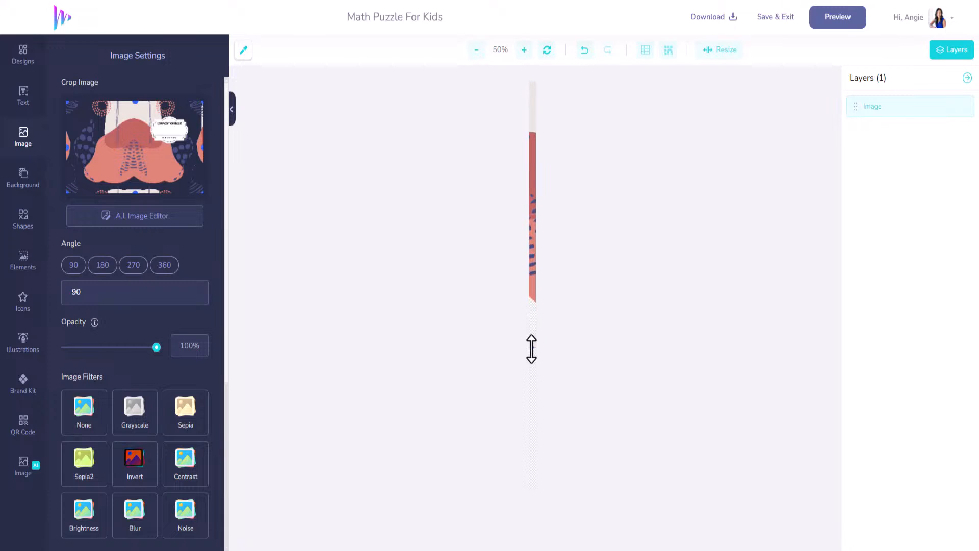
drag(531, 349, 531, 477)
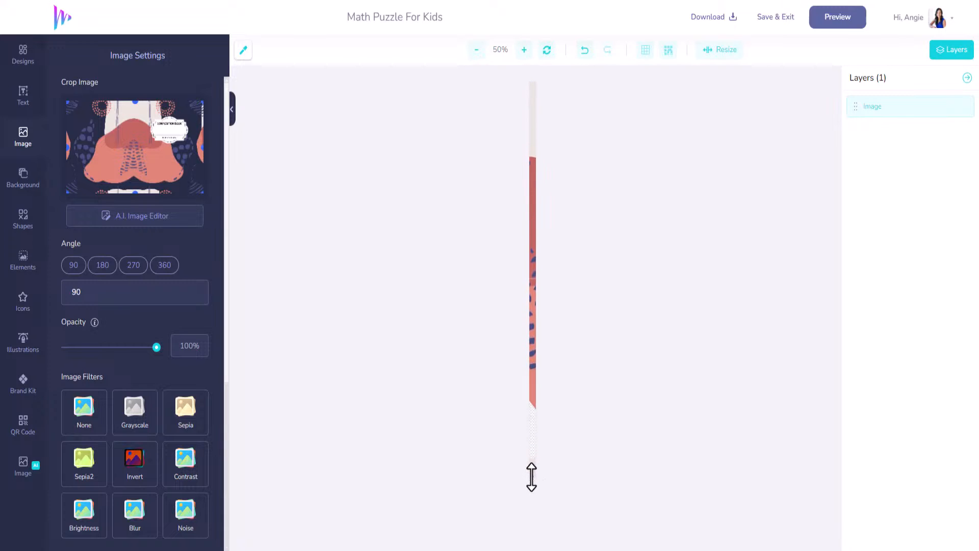
click(781, 18)
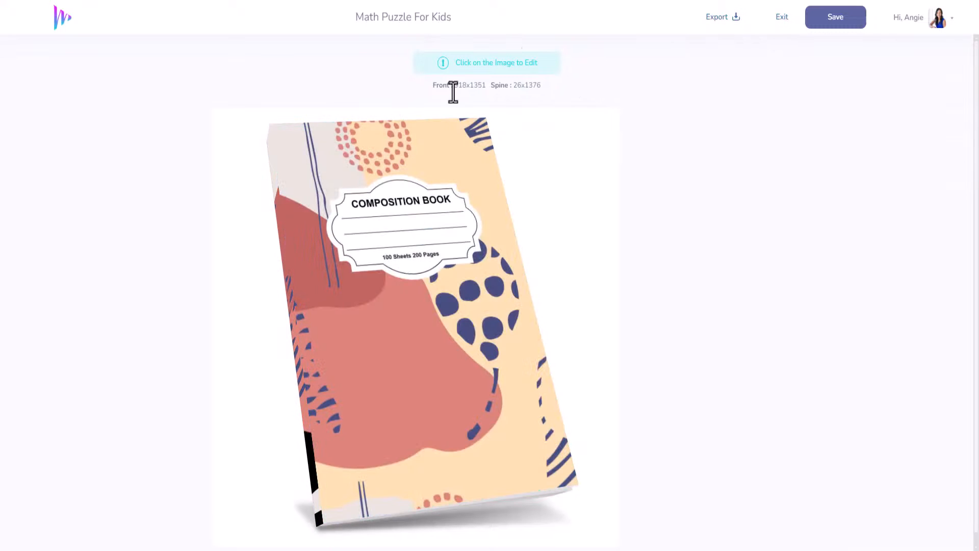
Reopen the spine for editing, set its background colour to #FFFFFF, then preview, save and exit the mockup
click(284, 265)
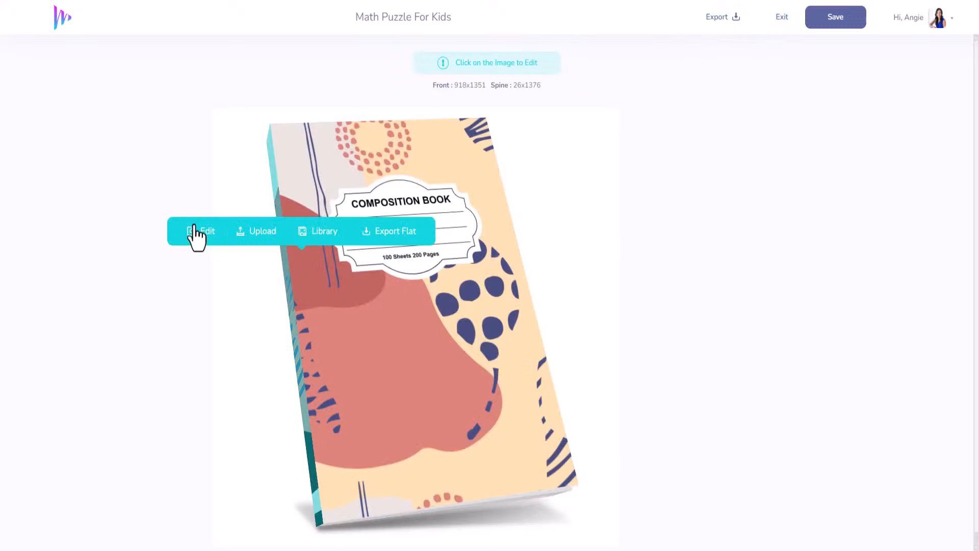
click(197, 236)
click(84, 152)
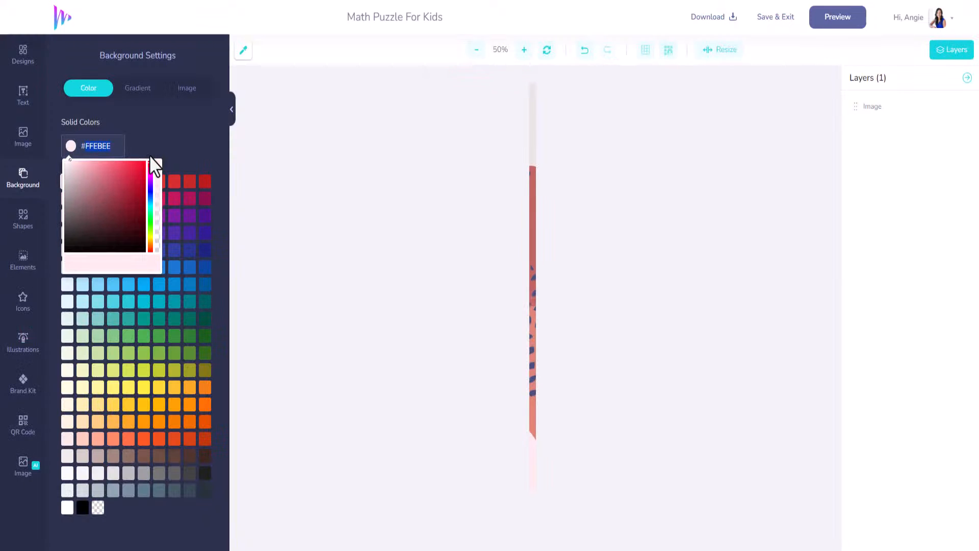
text(FFFFFF)
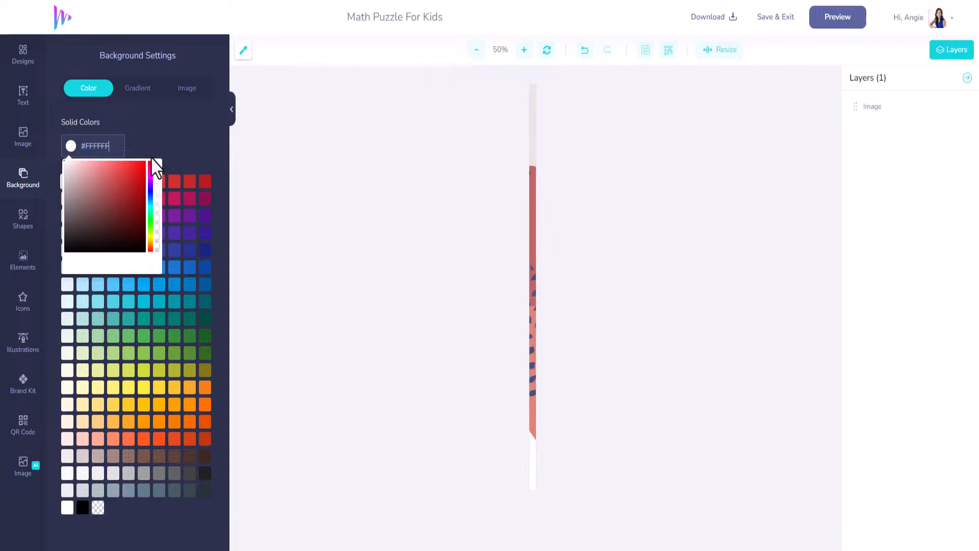
click(173, 137)
click(816, 23)
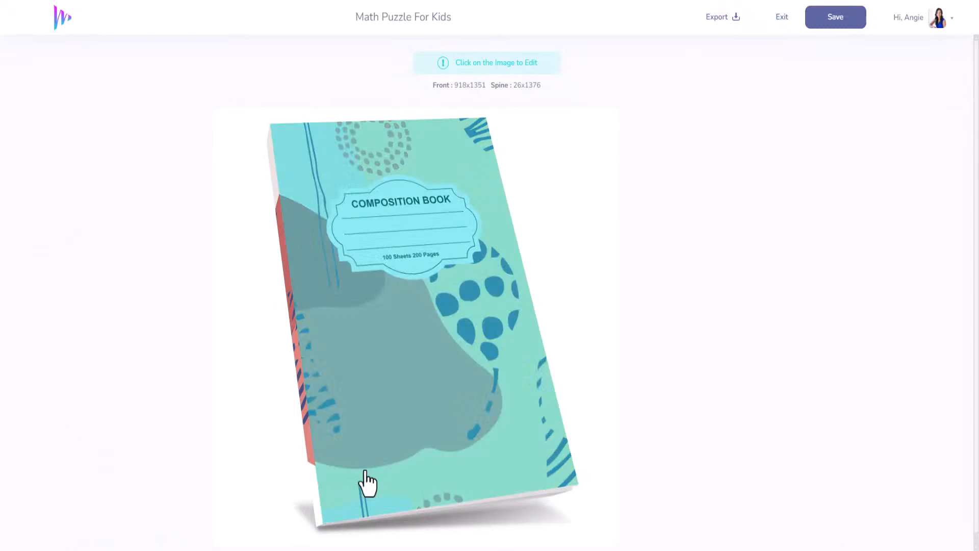
click(837, 21)
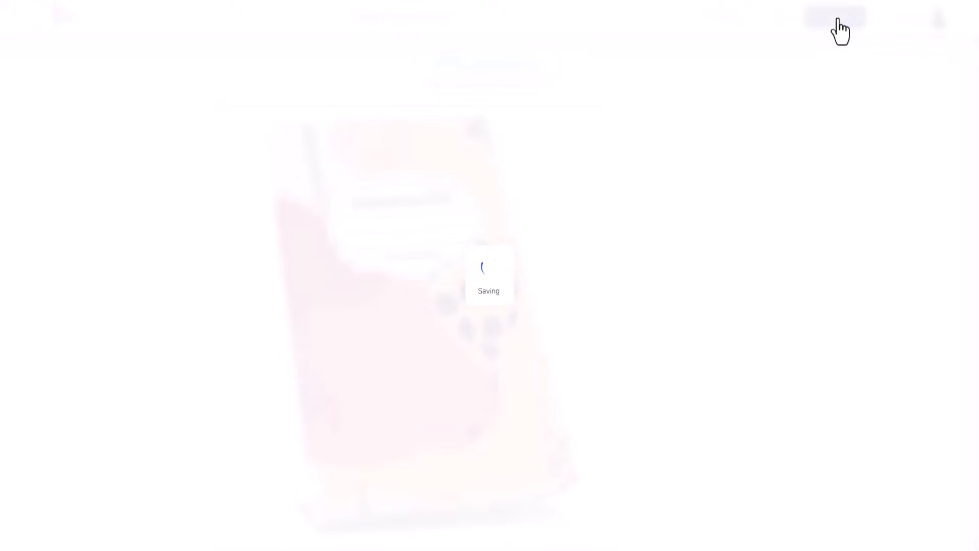
click(781, 19)
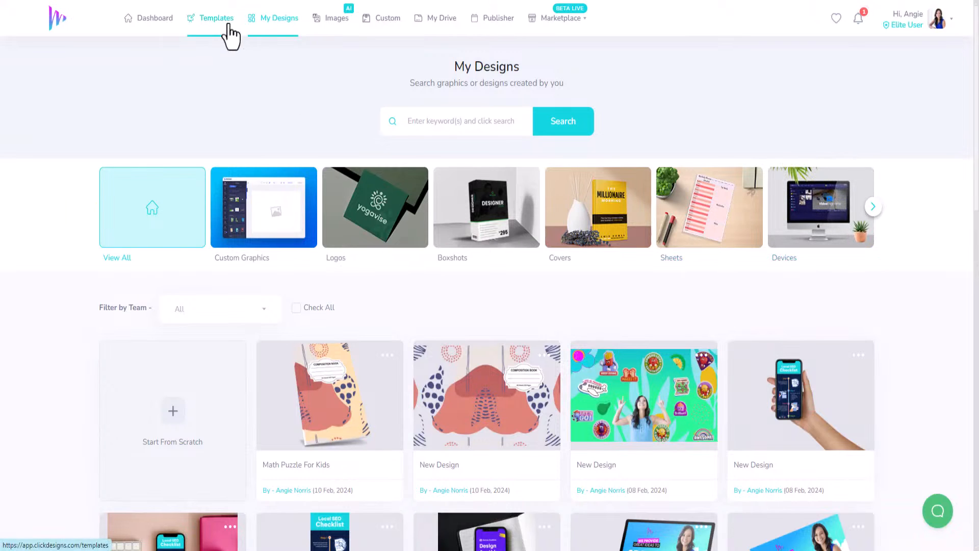
Duplicate the flat composition book cover in the saved designs and open the copy for editing
click(543, 356)
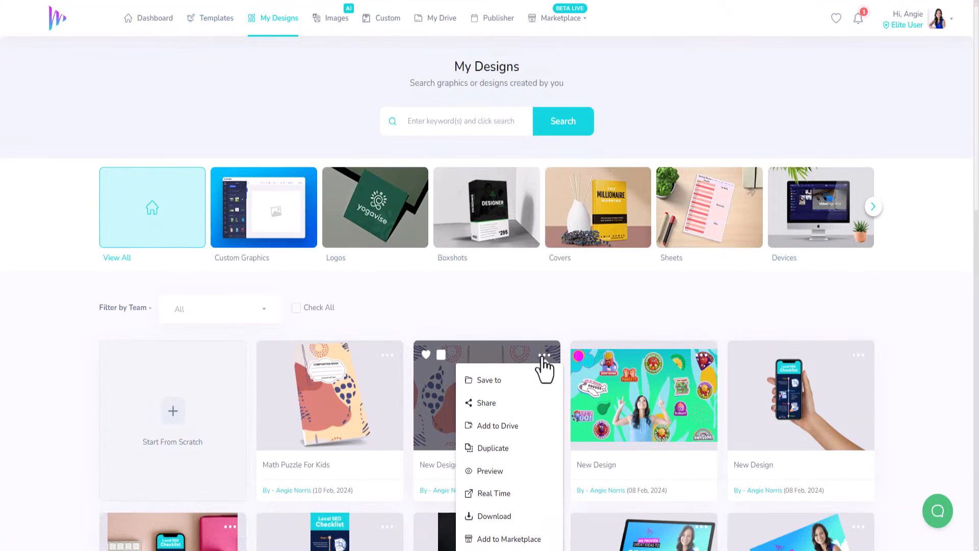
click(493, 449)
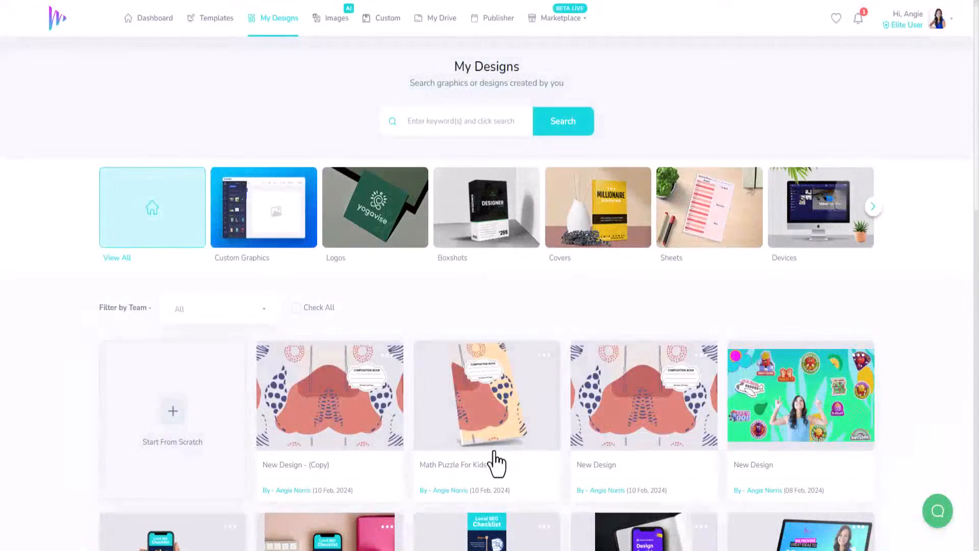
click(337, 401)
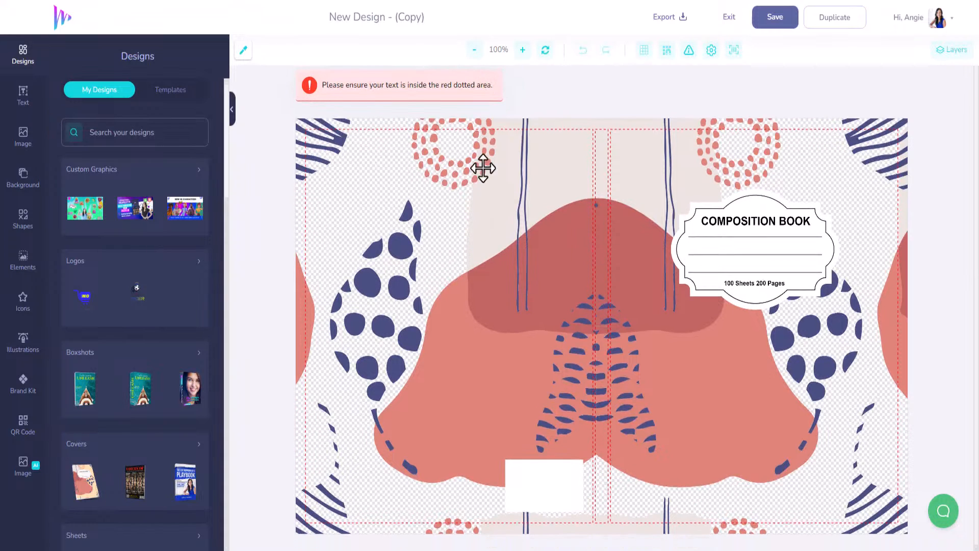
Delete both halves of the abstract pattern artwork from the copied cover, keeping the label and the white box
click(474, 49)
click(474, 49)
click(485, 198)
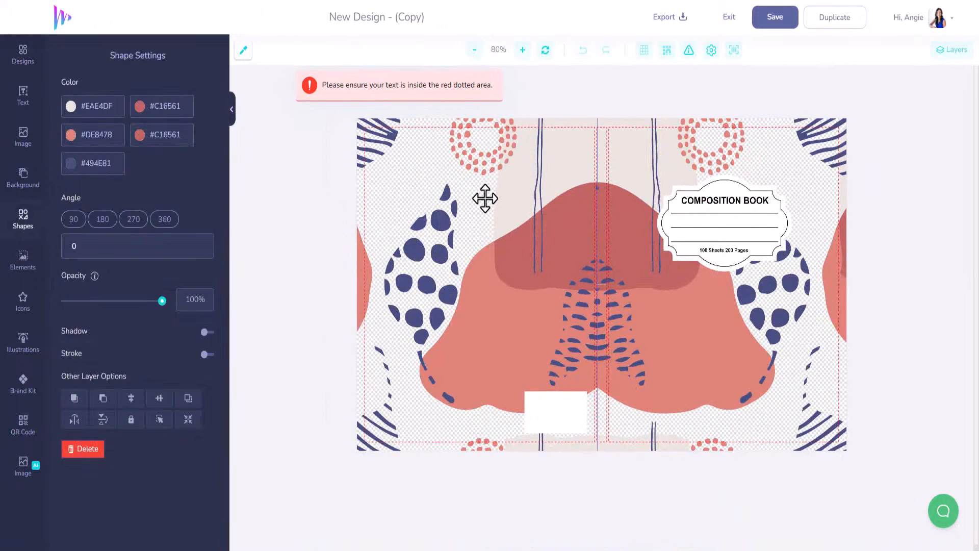
key(Delete)
click(602, 148)
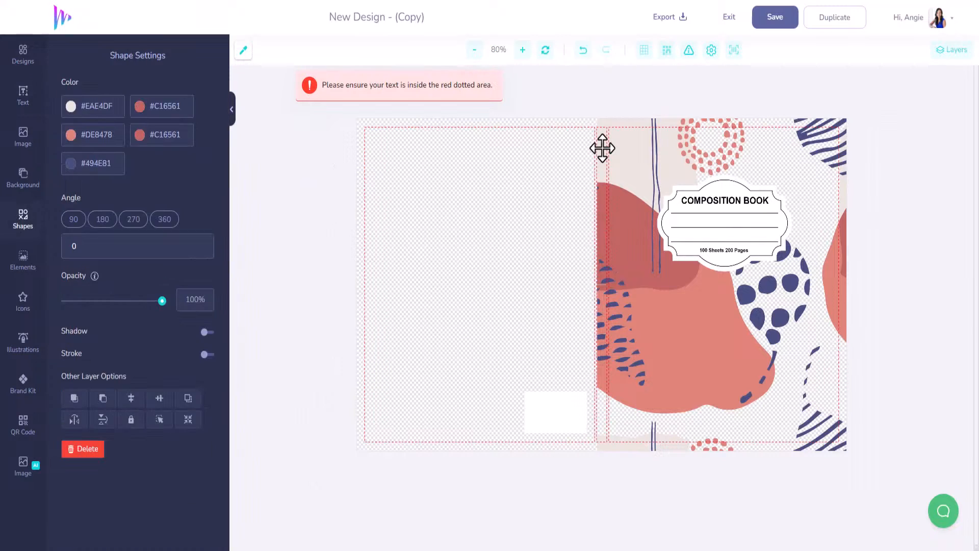
key(Delete)
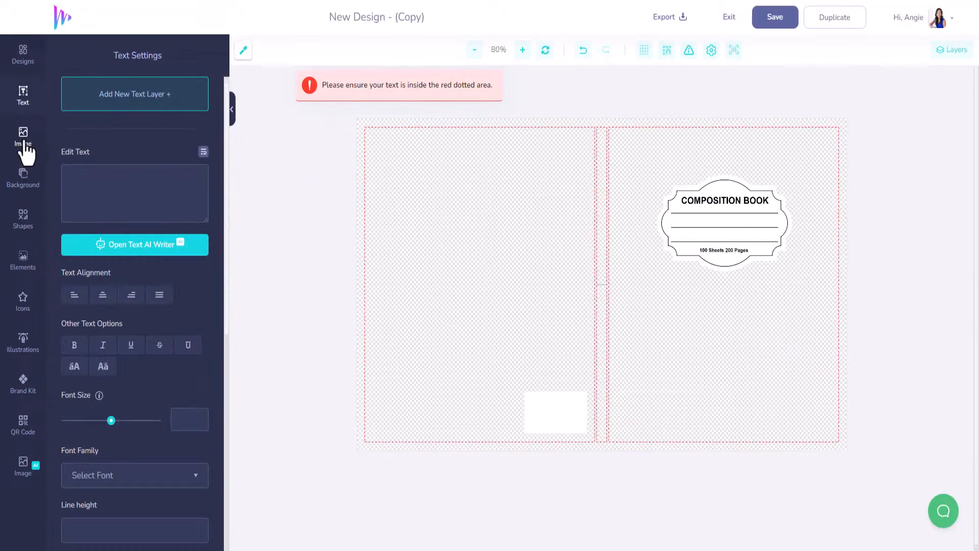
Browse the full Patterns shape category and insert the black pattern of small squares into the cover
click(24, 218)
scroll(153, 357, down, 6)
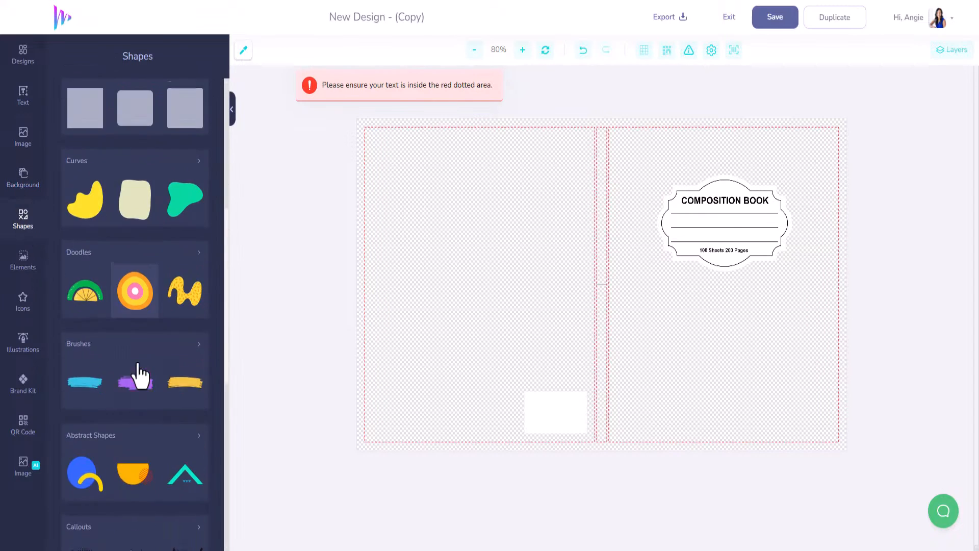
scroll(138, 377, down, 9)
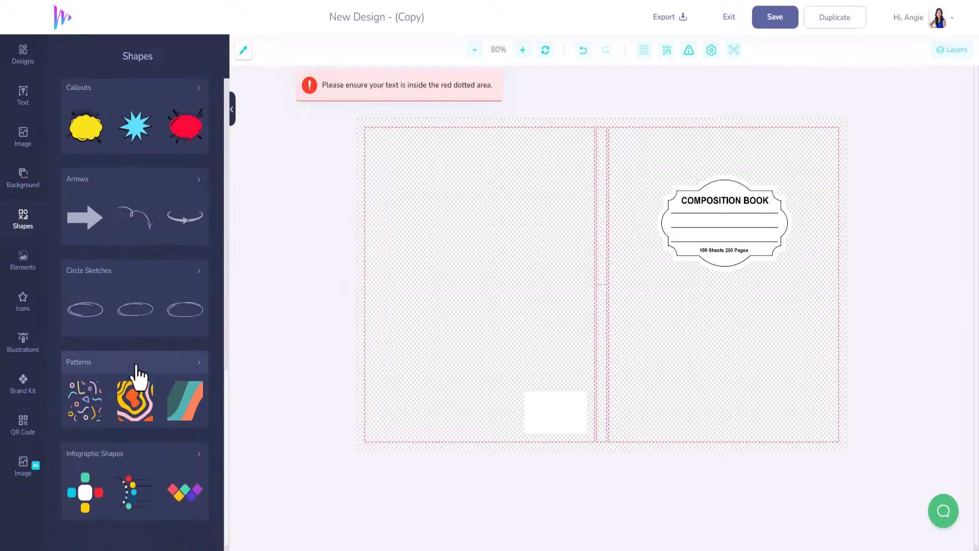
click(187, 372)
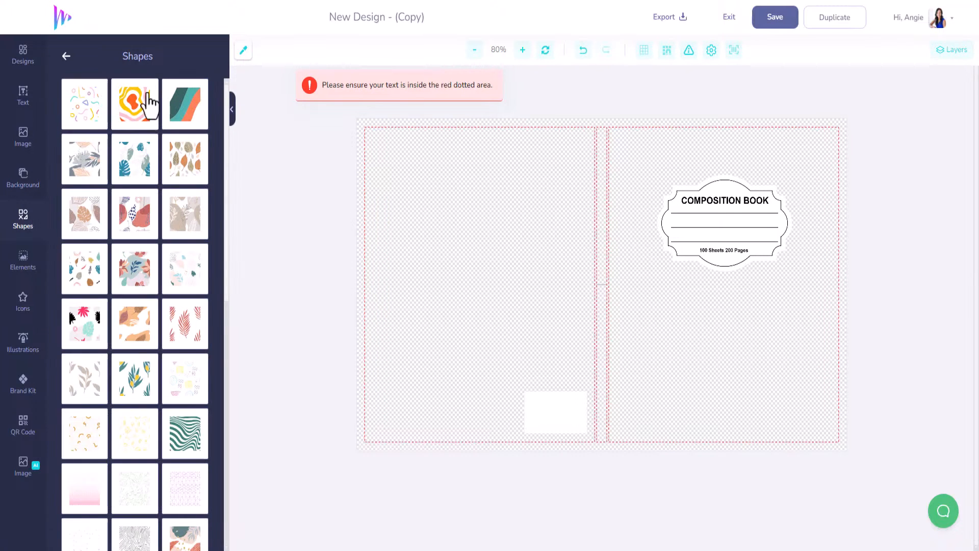
scroll(133, 311, down, 4)
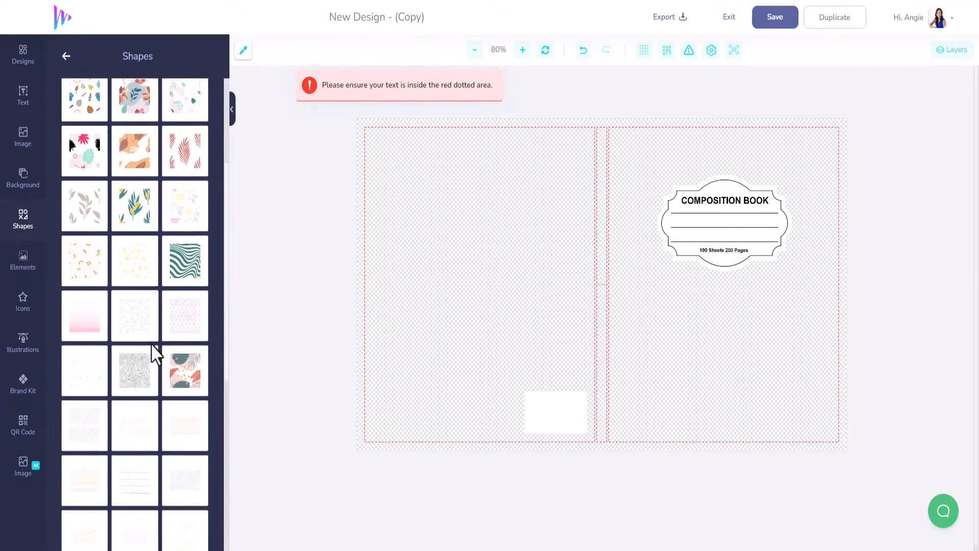
scroll(148, 388, down, 7)
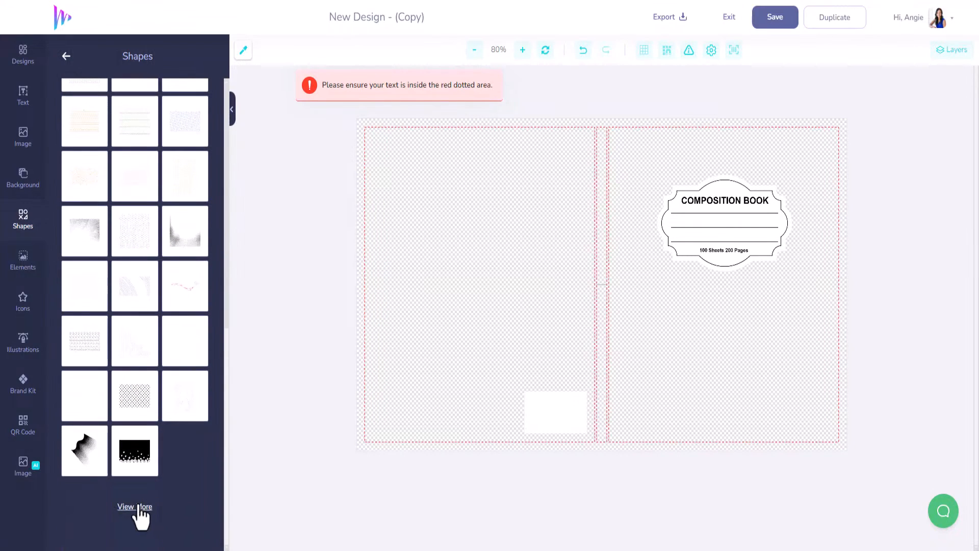
click(138, 507)
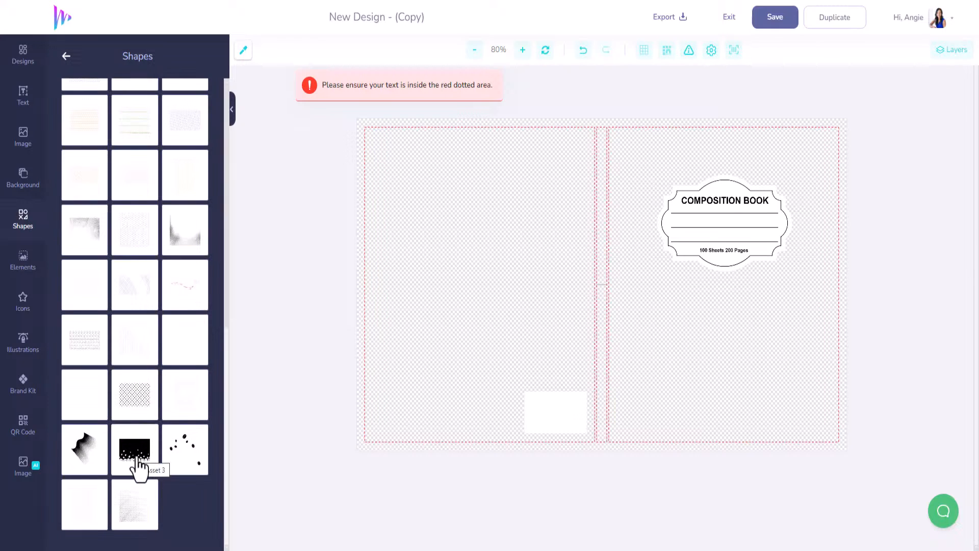
click(139, 399)
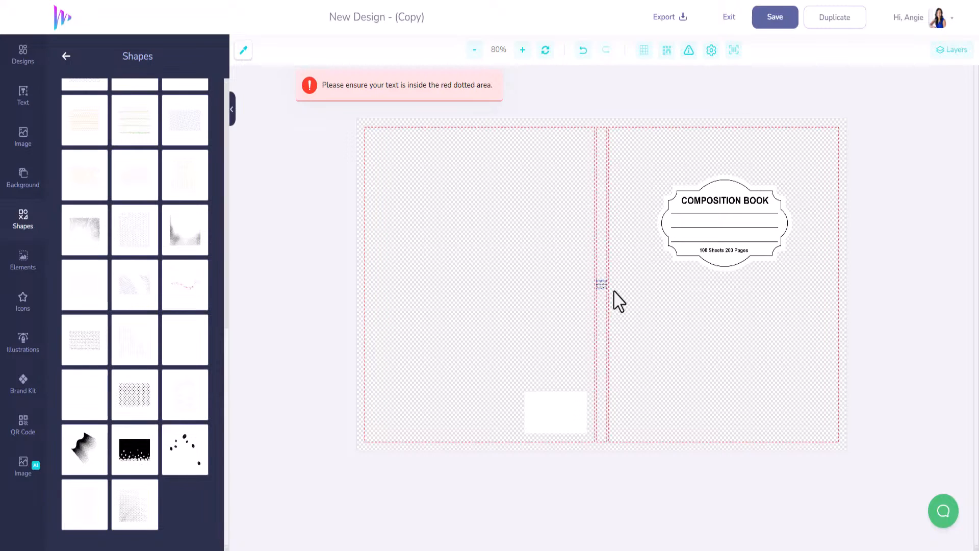
Enlarge and position the black square pattern so it spans the back cover, spine and front cover
drag(605, 287, 887, 502)
drag(786, 459, 806, 255)
drag(620, 287, 357, 482)
drag(516, 350, 512, 454)
drag(400, 417, 418, 372)
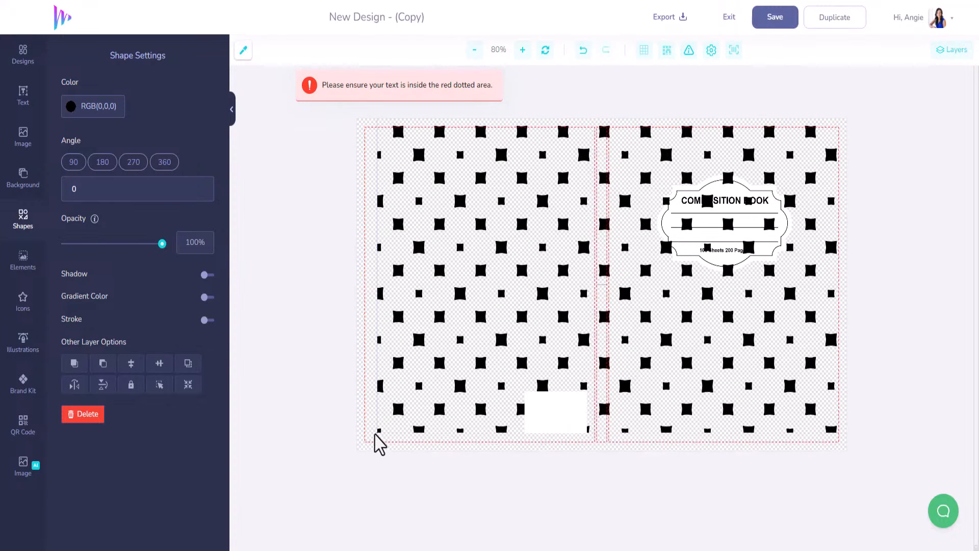
drag(392, 416, 396, 389)
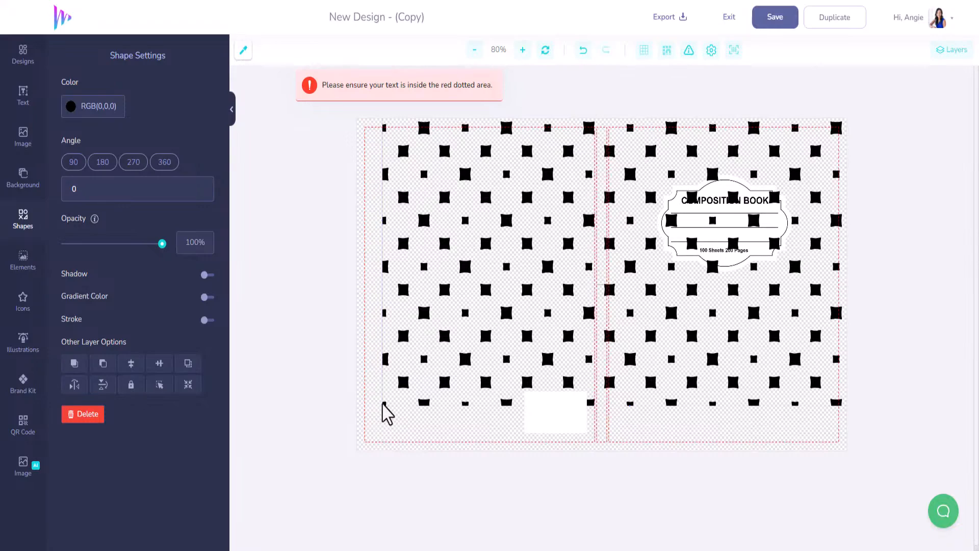
drag(382, 407, 363, 415)
drag(422, 367, 460, 364)
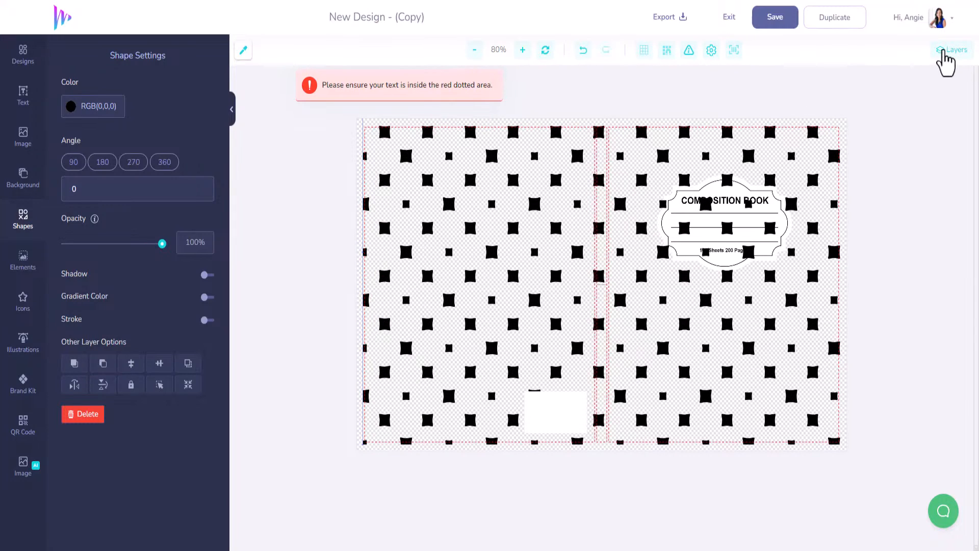
Move the black square pattern to the bottom of the layer order, behind the label, and save the design
click(945, 51)
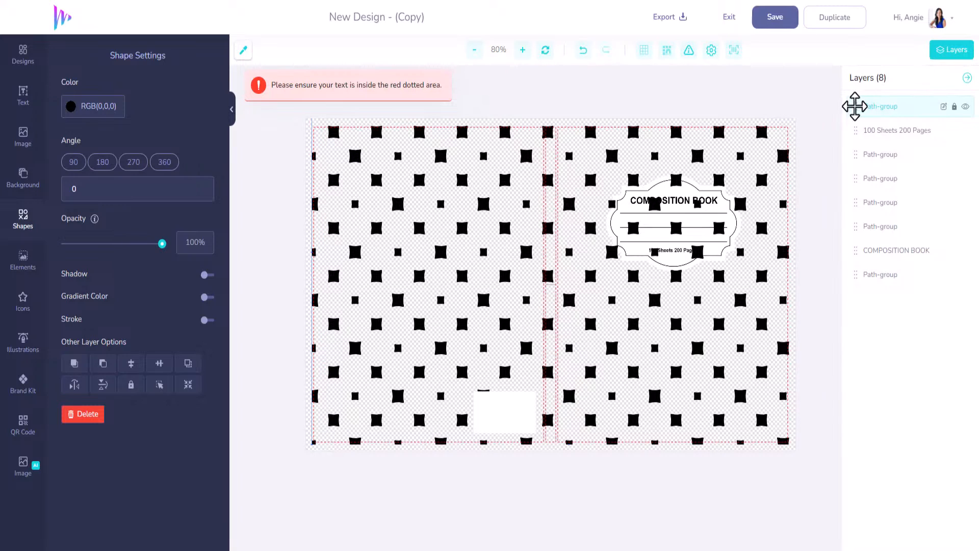
drag(854, 106, 854, 283)
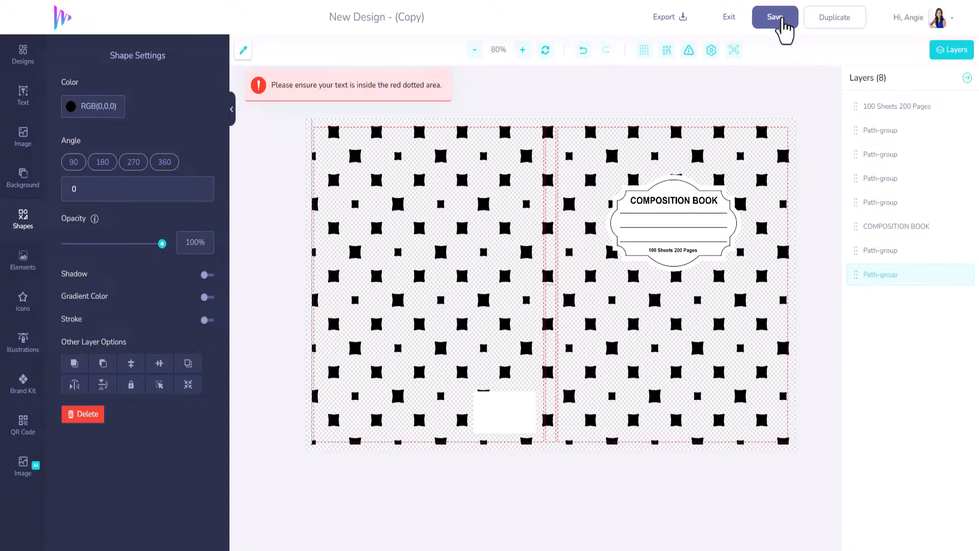
click(775, 20)
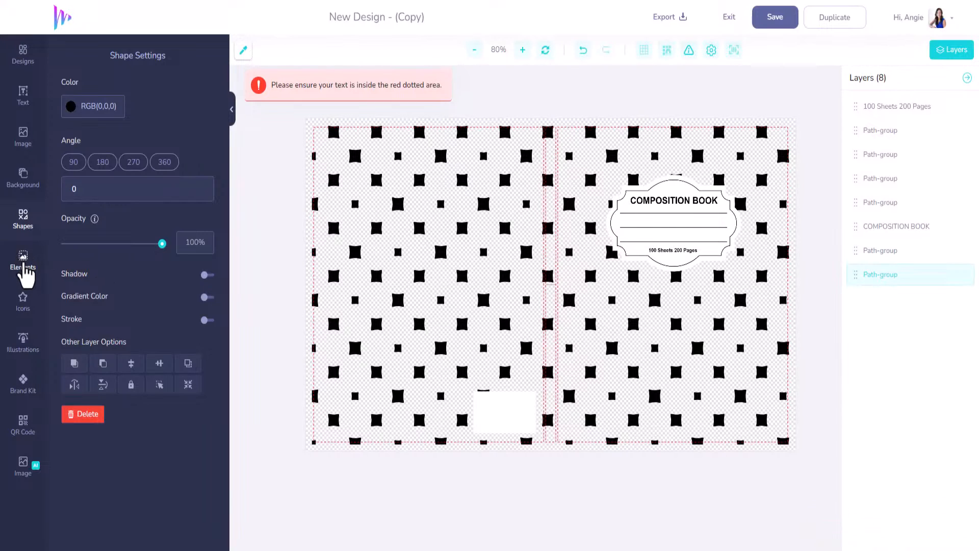
Browse the full Stickers element category, loading more stickers, and insert the My Adventure scooter sticker into the cover
click(23, 263)
scroll(148, 354, down, 1)
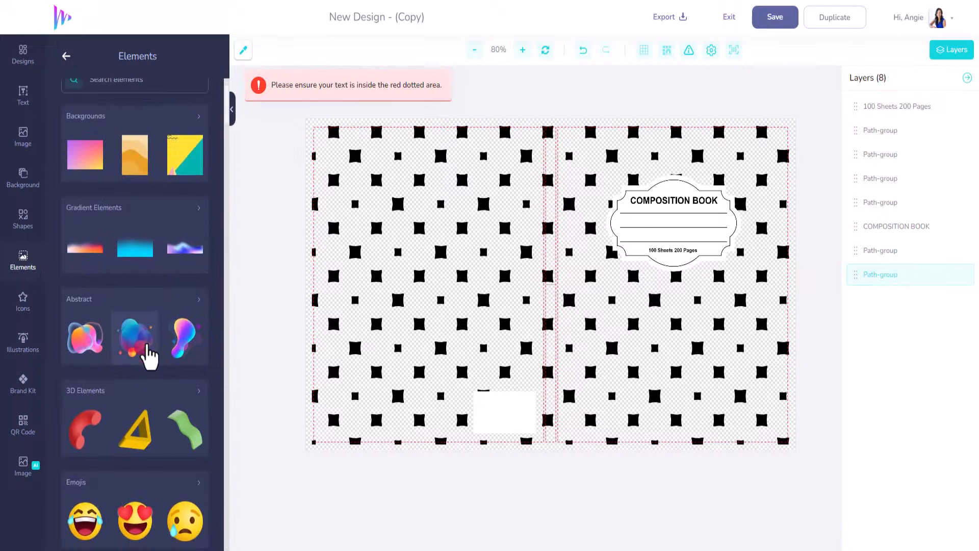
scroll(148, 354, down, 10)
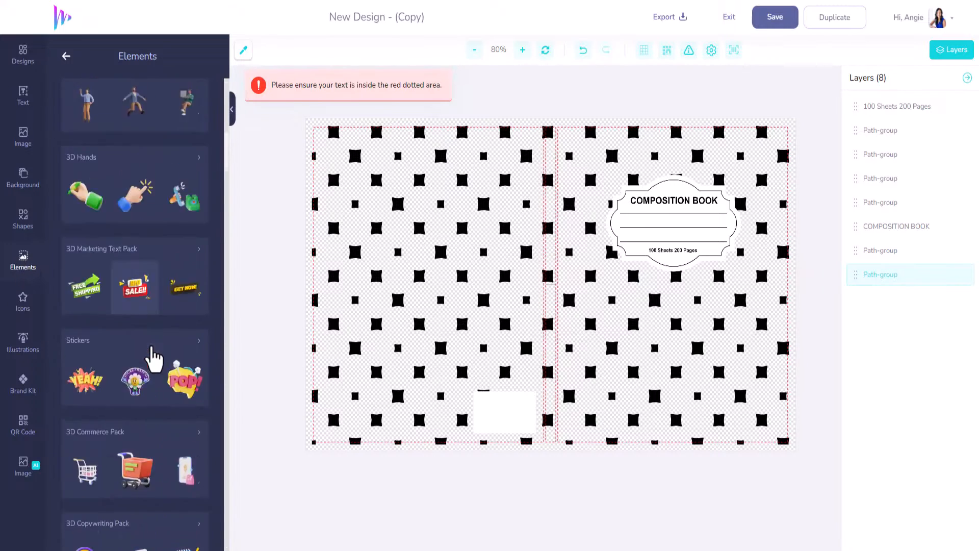
scroll(153, 360, down, 2)
click(201, 277)
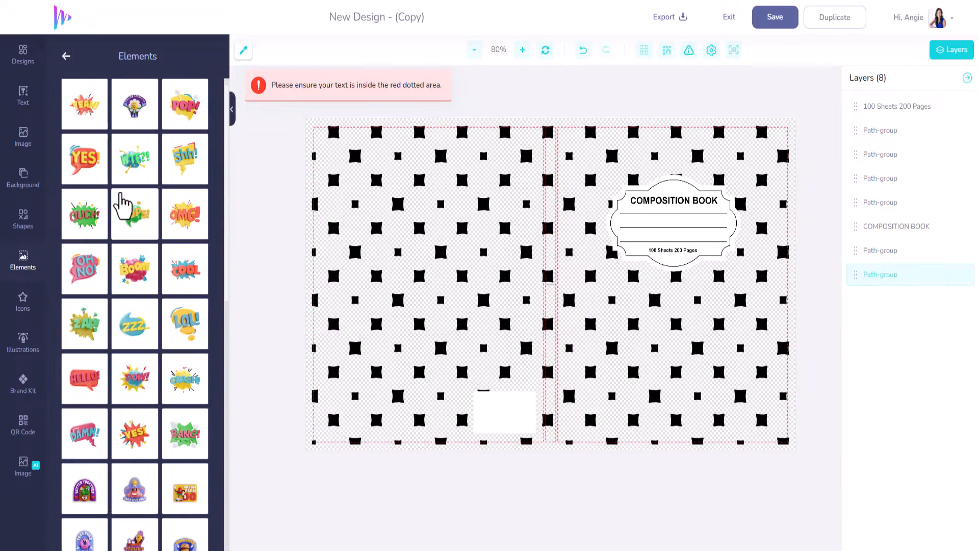
scroll(127, 336, down, 5)
scroll(114, 362, down, 4)
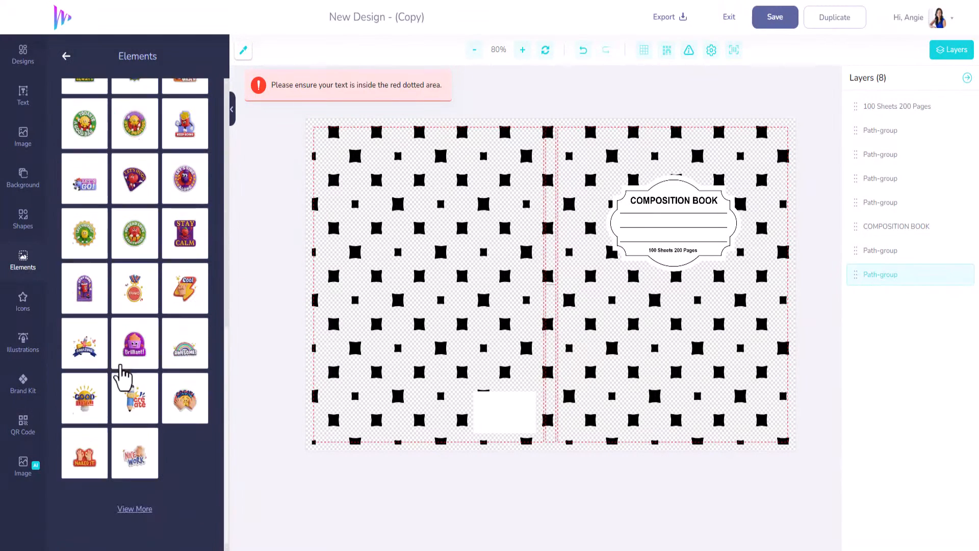
click(128, 507)
scroll(136, 418, down, 10)
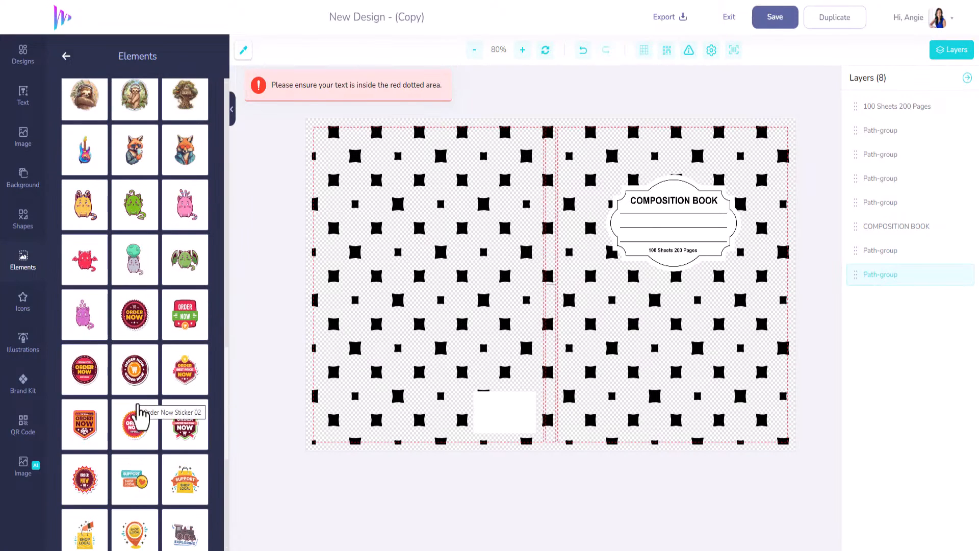
scroll(136, 419, down, 6)
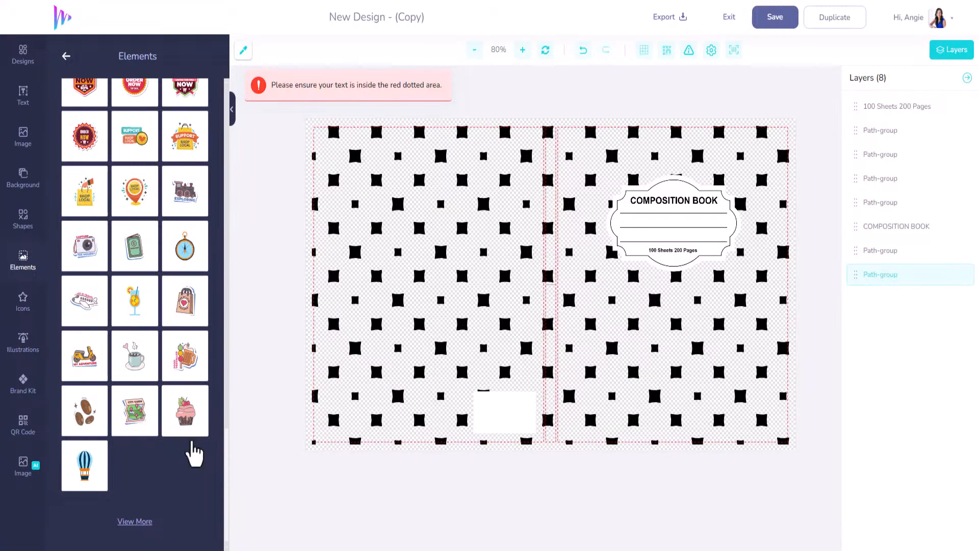
click(135, 521)
scroll(170, 393, down, 5)
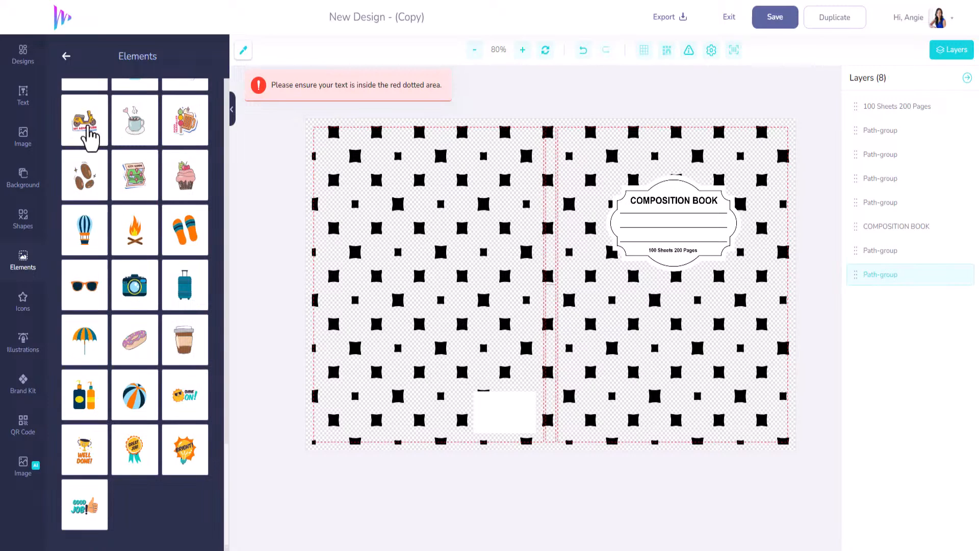
click(89, 136)
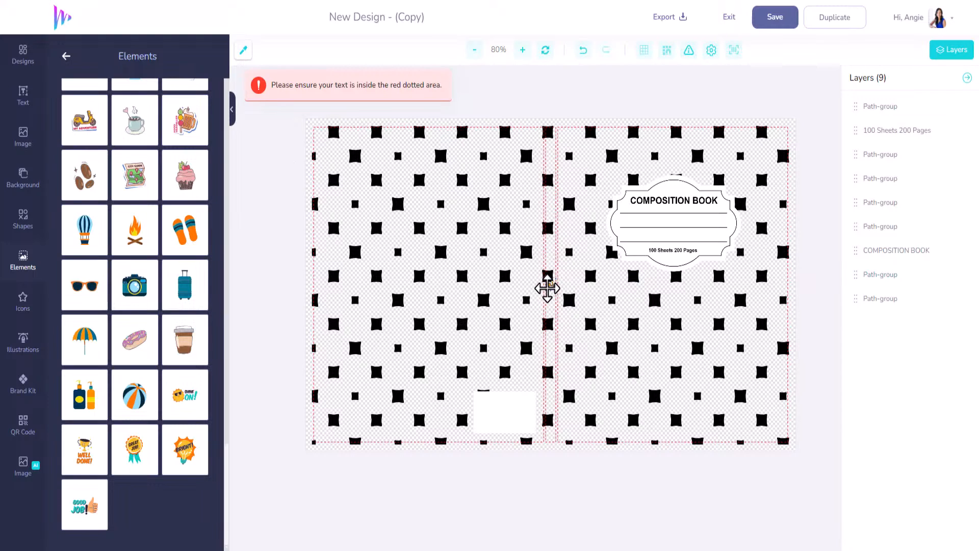
Resize the My Adventure scooter sticker and place it in the front cover's upper-left corner, beside the label
click(551, 291)
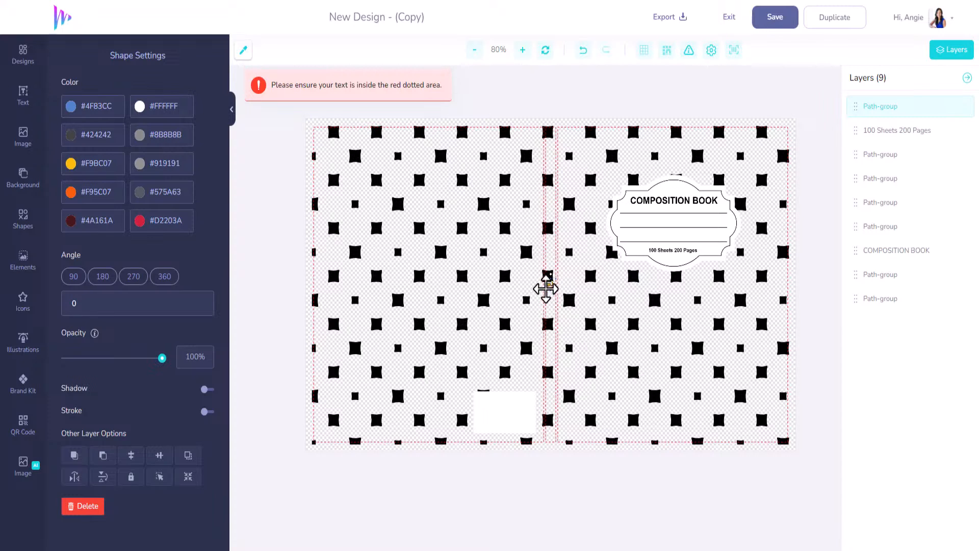
drag(547, 290, 422, 212)
drag(494, 259, 339, 226)
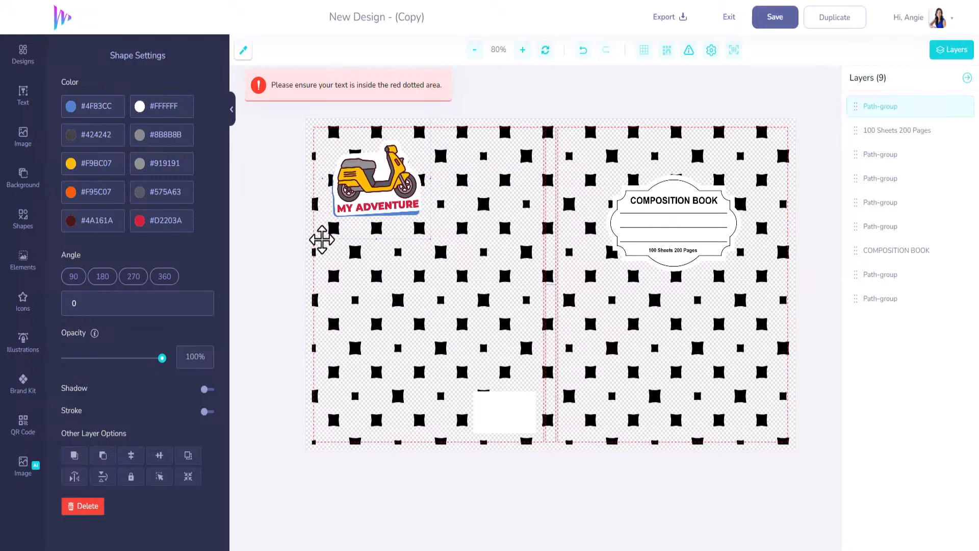
drag(326, 236, 590, 162)
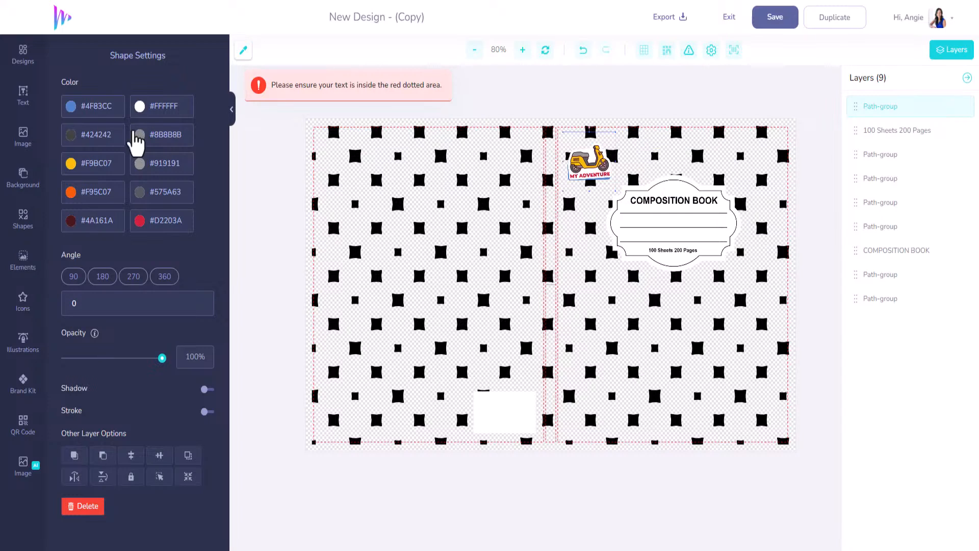
Change the scooter's yellow body color to turquoise #12D6DF
click(115, 166)
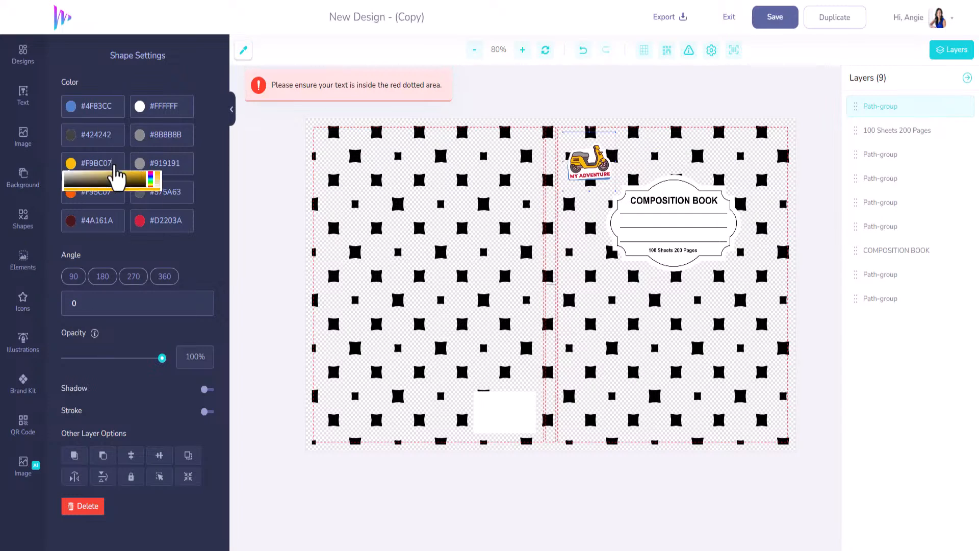
drag(114, 166, 87, 167)
text(12)
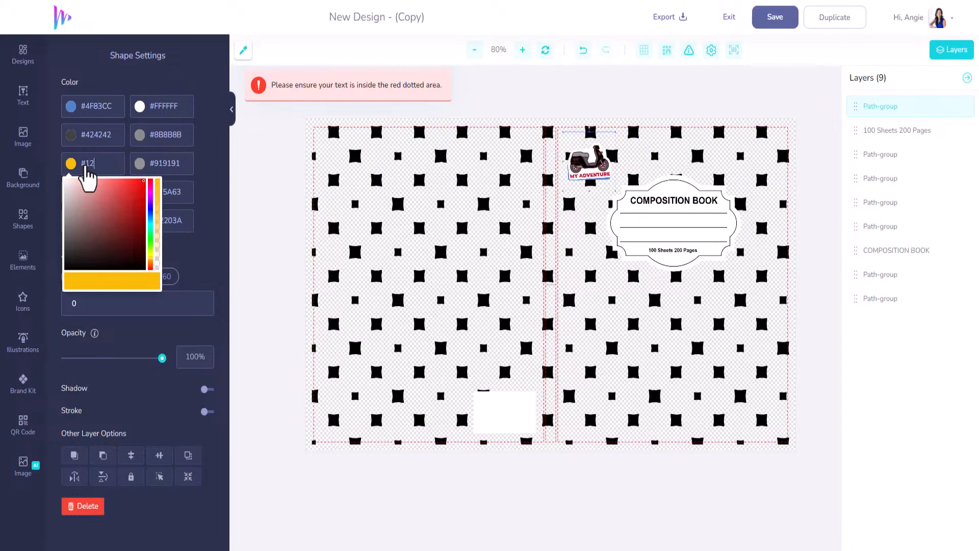
text(D6DF)
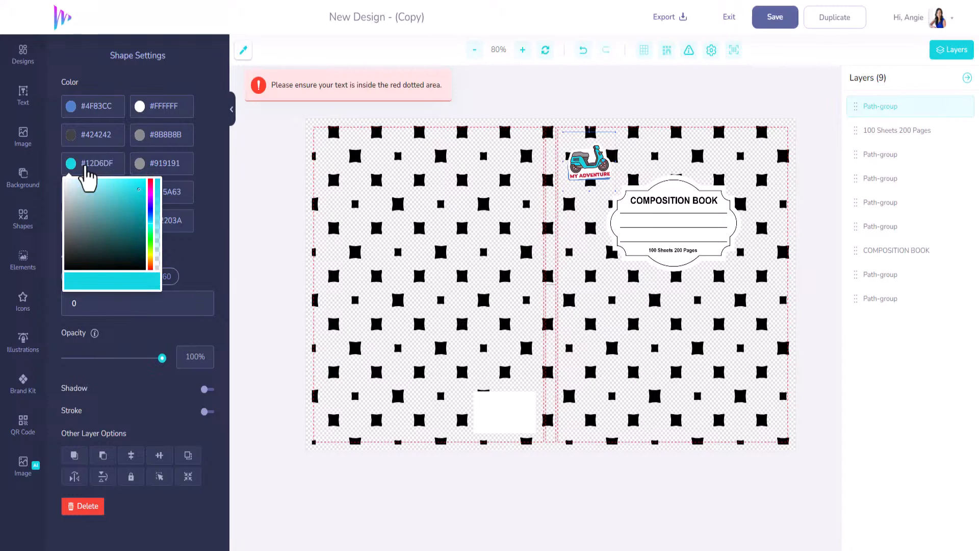
click(209, 149)
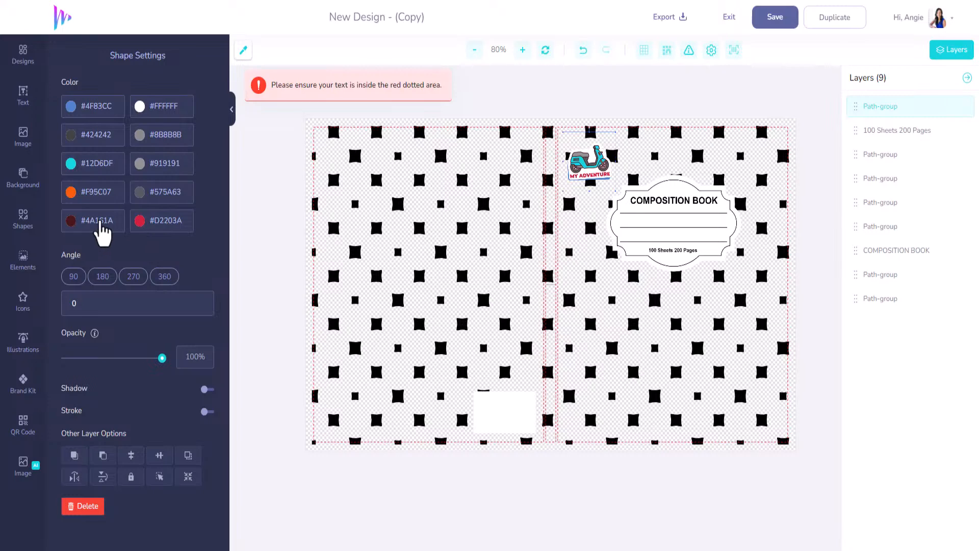
Change the scooter sticker's dark brown color to near-black #020202 and turn on the sticker's shadow
click(85, 222)
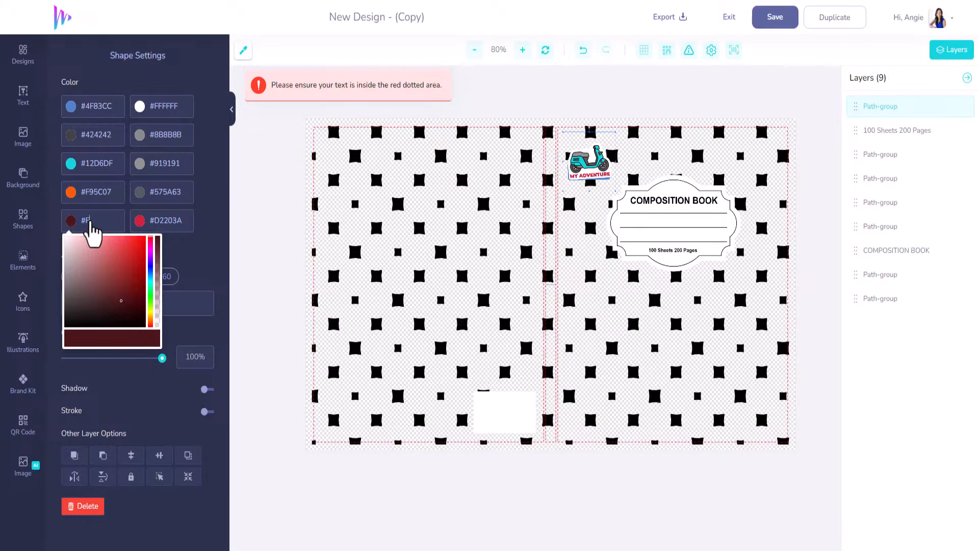
text(#F70FFF)
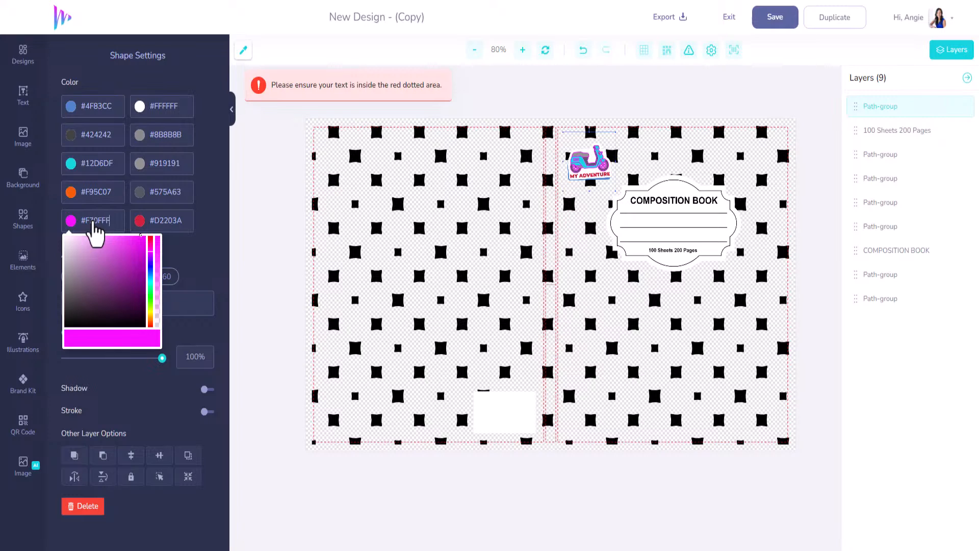
drag(76, 306, 64, 329)
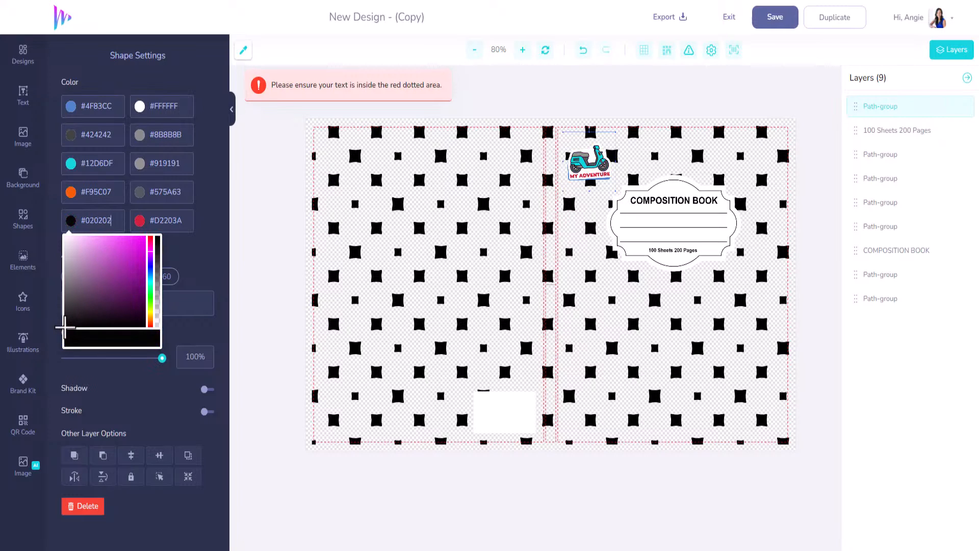
click(200, 259)
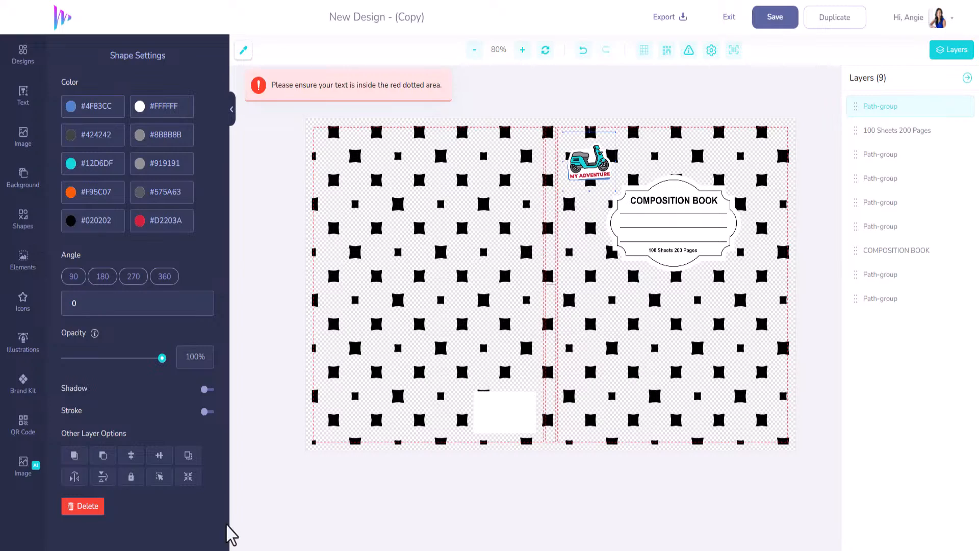
click(208, 390)
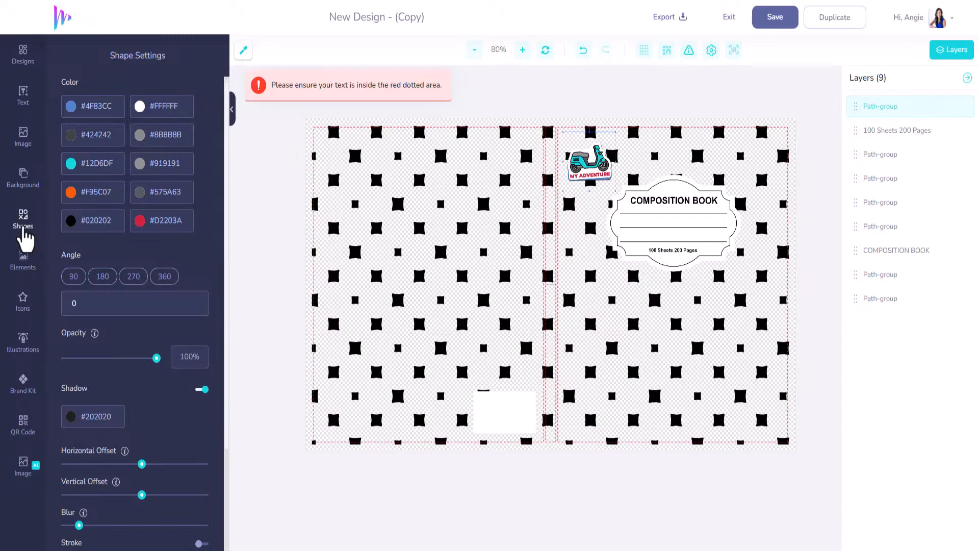
Insert the City Guide map sticker, shrink it and place it on the front cover below the label's left side
click(23, 260)
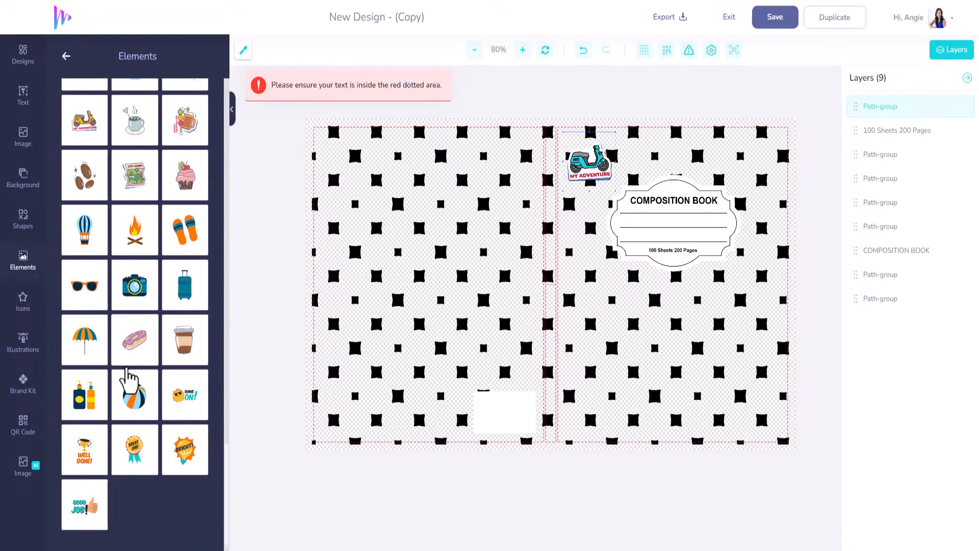
click(139, 183)
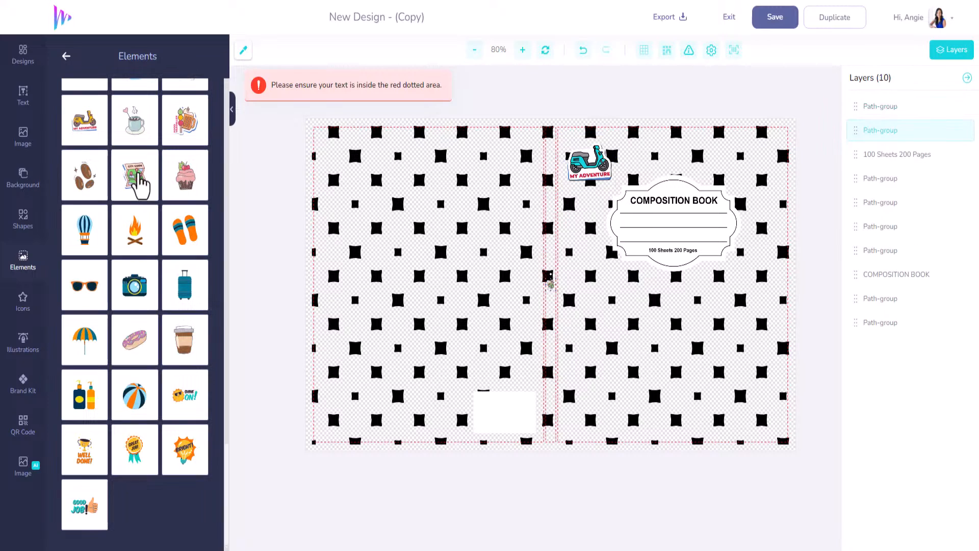
drag(139, 183, 602, 393)
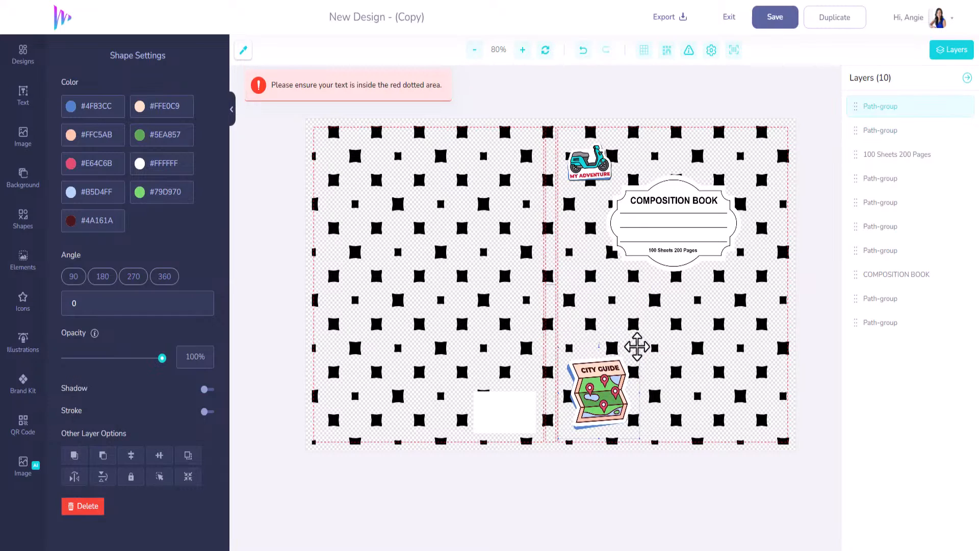
drag(639, 348, 611, 355)
drag(585, 408, 619, 333)
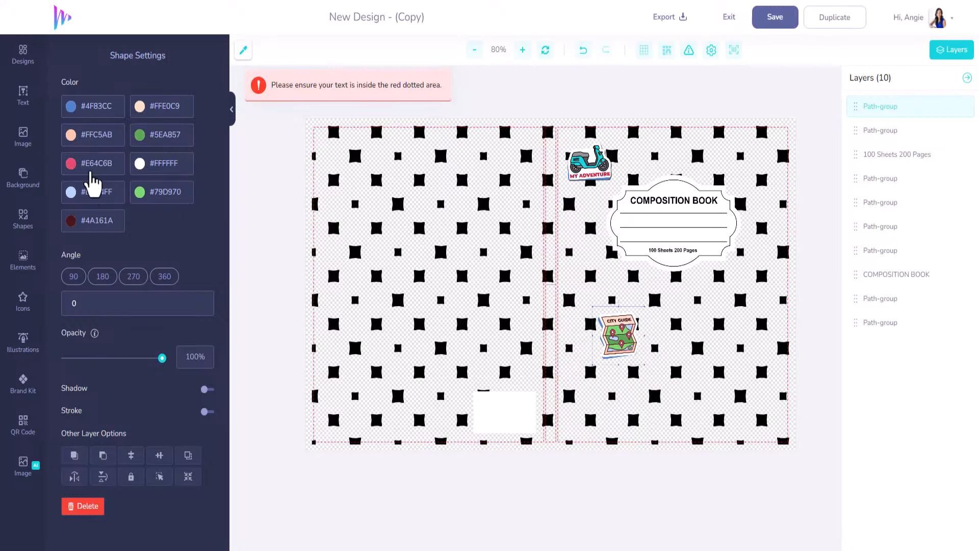
Insert the Life Is Travel airplane sticker and place it in the front cover's lower-right corner
click(27, 264)
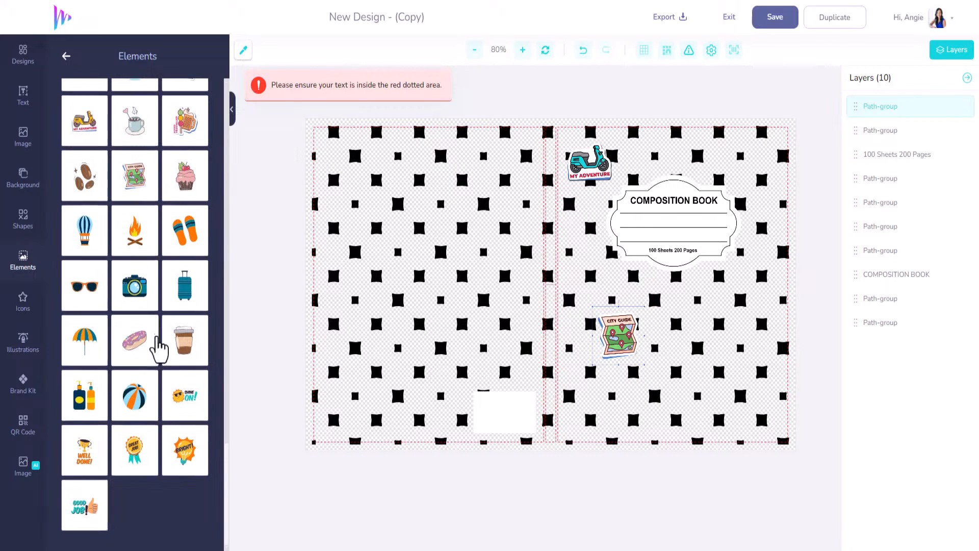
scroll(159, 349, up, 2)
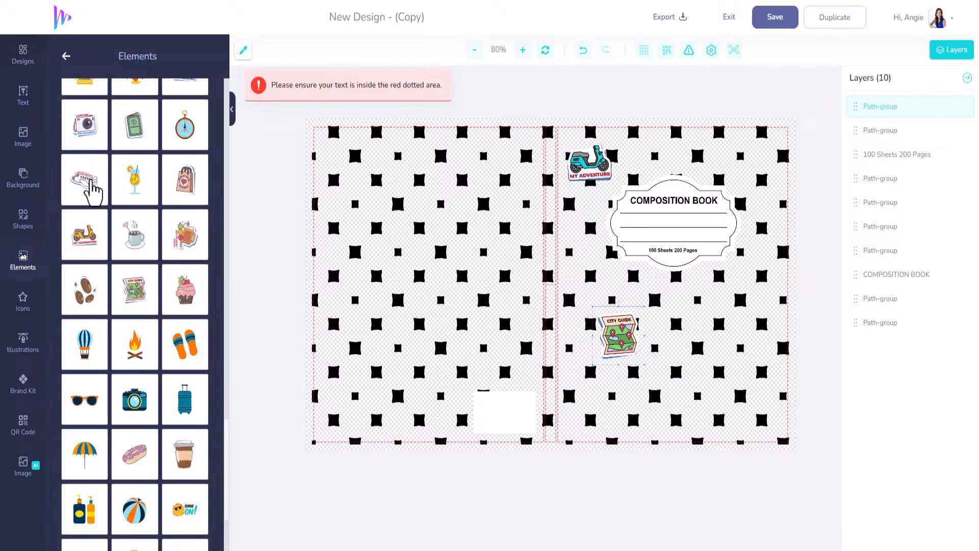
click(92, 191)
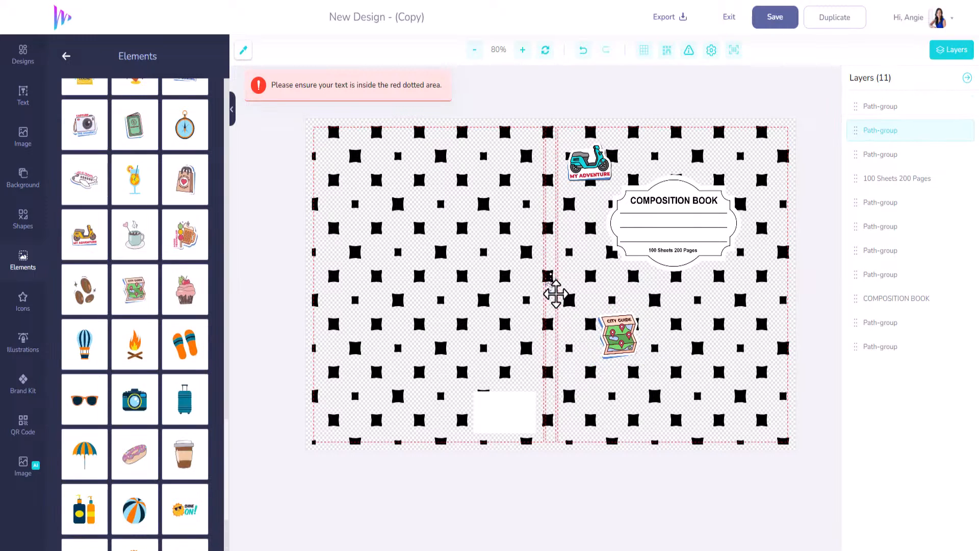
drag(577, 316, 742, 405)
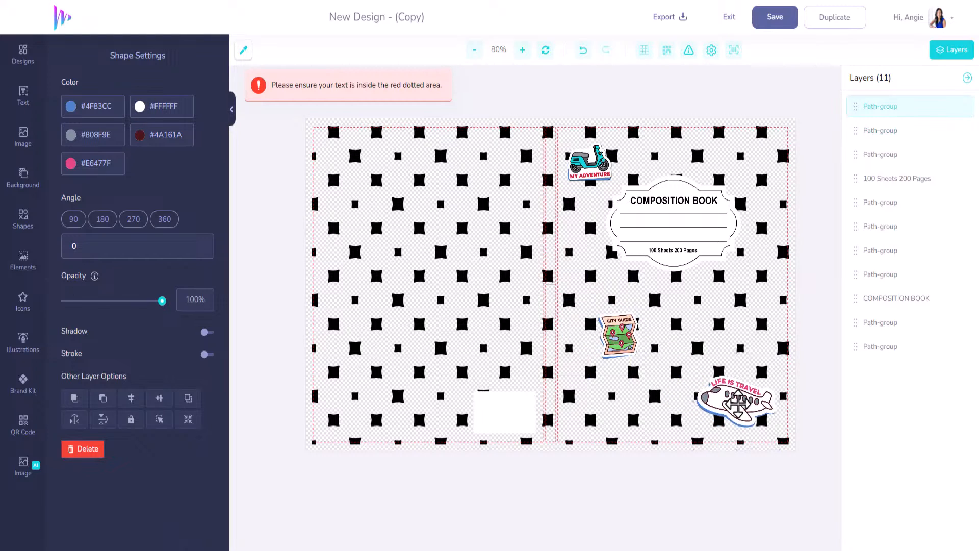
Add the Capture the Moment camera sticker near the front cover's right edge below the label, and shift the map and airplane stickers up and left
click(28, 263)
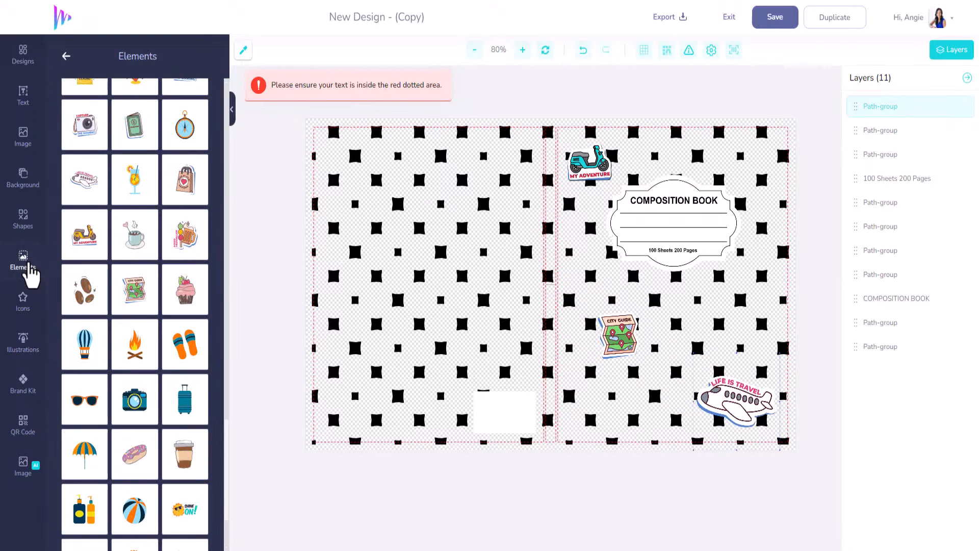
click(87, 133)
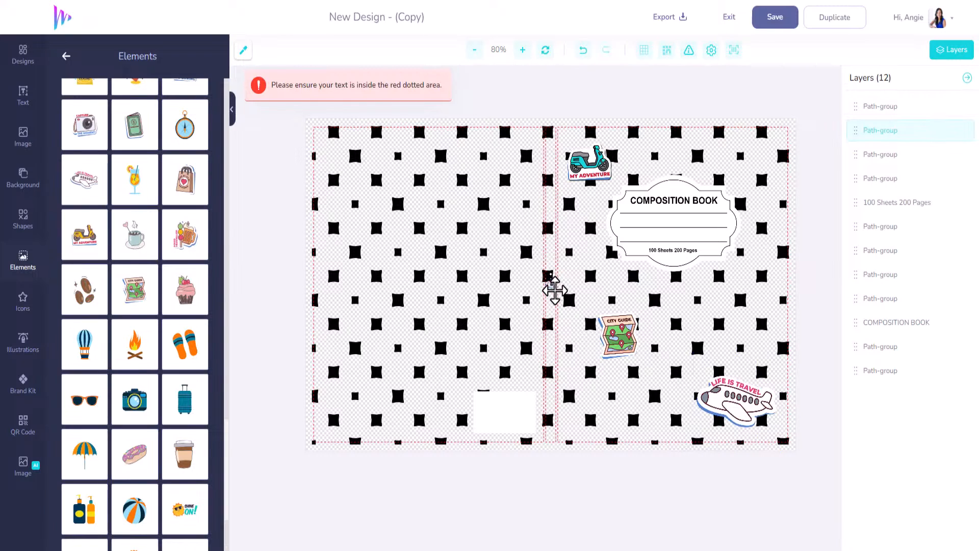
drag(592, 321, 753, 297)
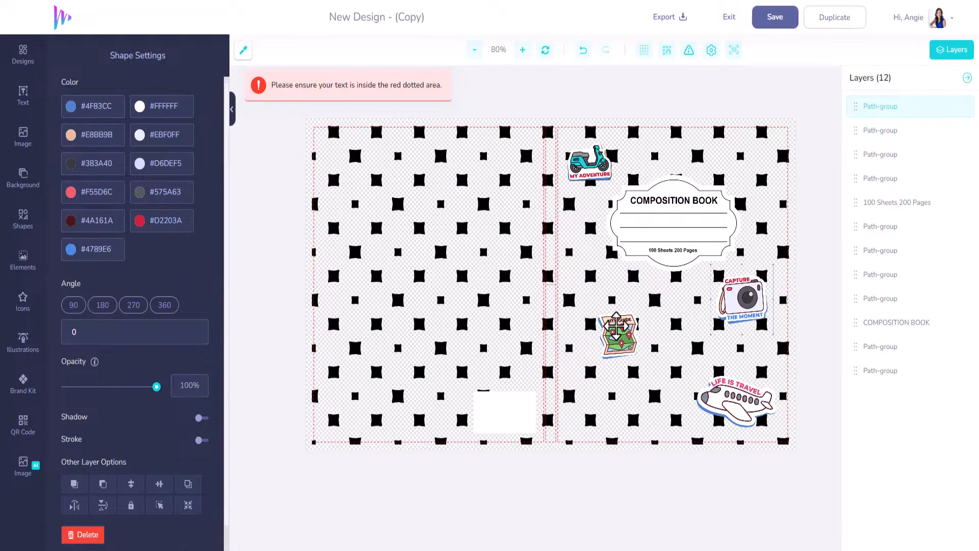
drag(622, 337, 612, 325)
drag(719, 397, 683, 383)
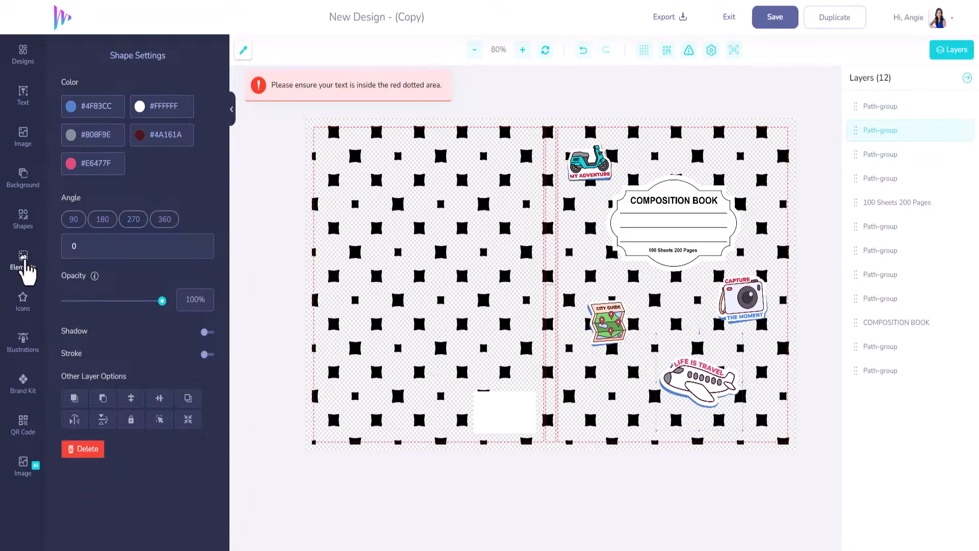
Insert the black hand-drawn rounded rectangle frame with a hatched 3D edge from the Doodles shapes
click(24, 267)
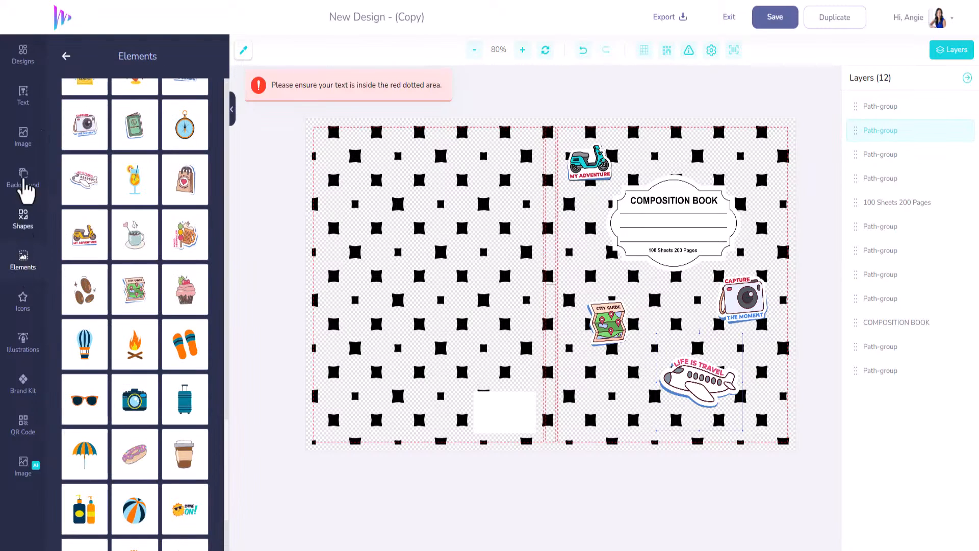
click(67, 57)
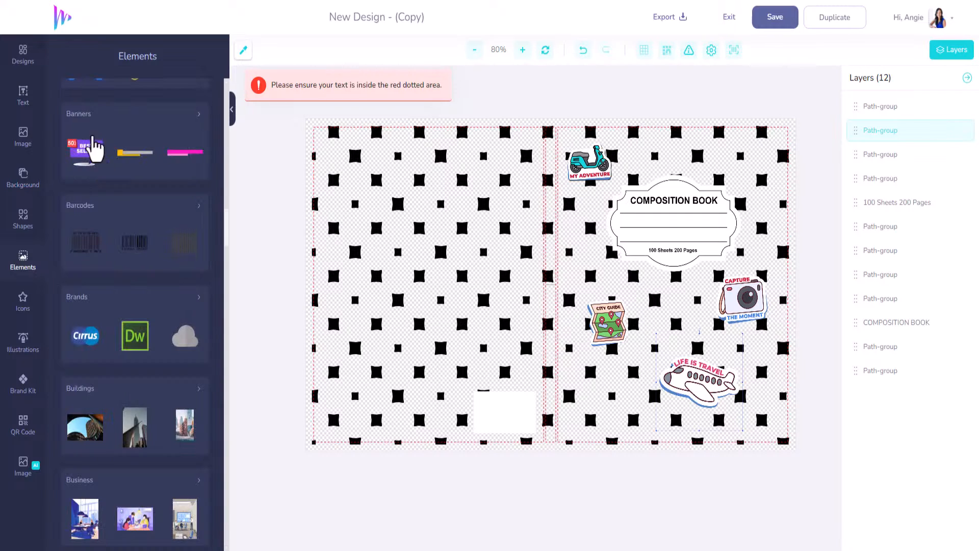
click(23, 218)
scroll(135, 265, down, 4)
scroll(135, 263, down, 3)
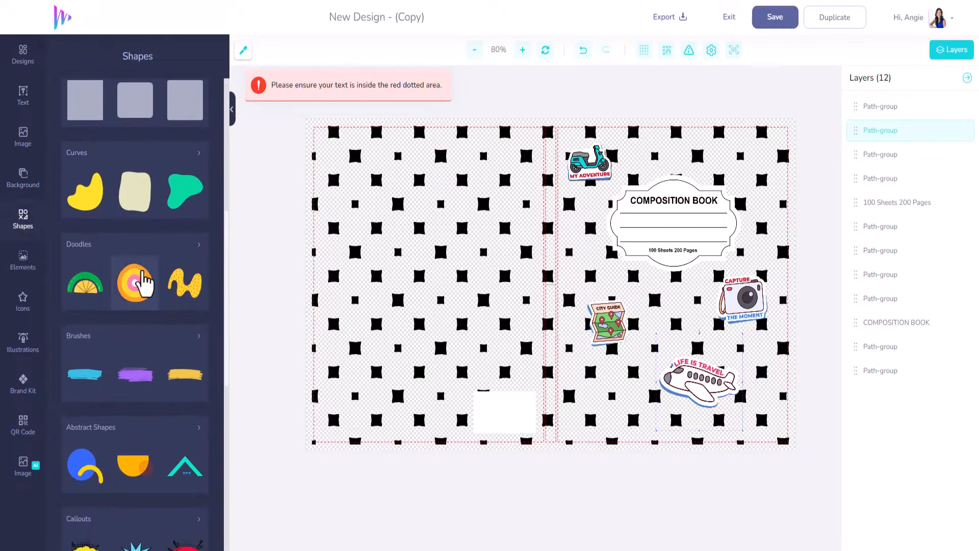
click(189, 250)
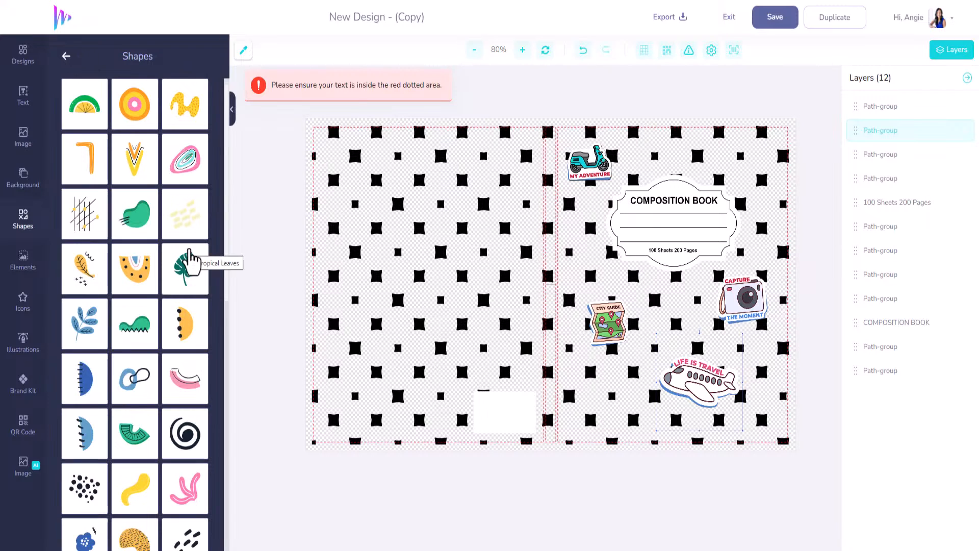
scroll(150, 286, down, 6)
scroll(140, 331, down, 5)
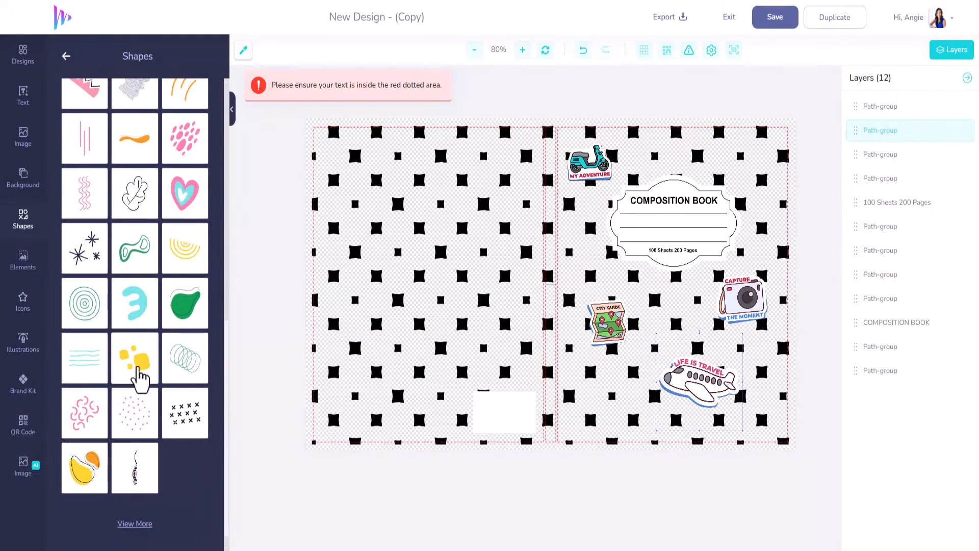
click(135, 524)
scroll(152, 408, down, 6)
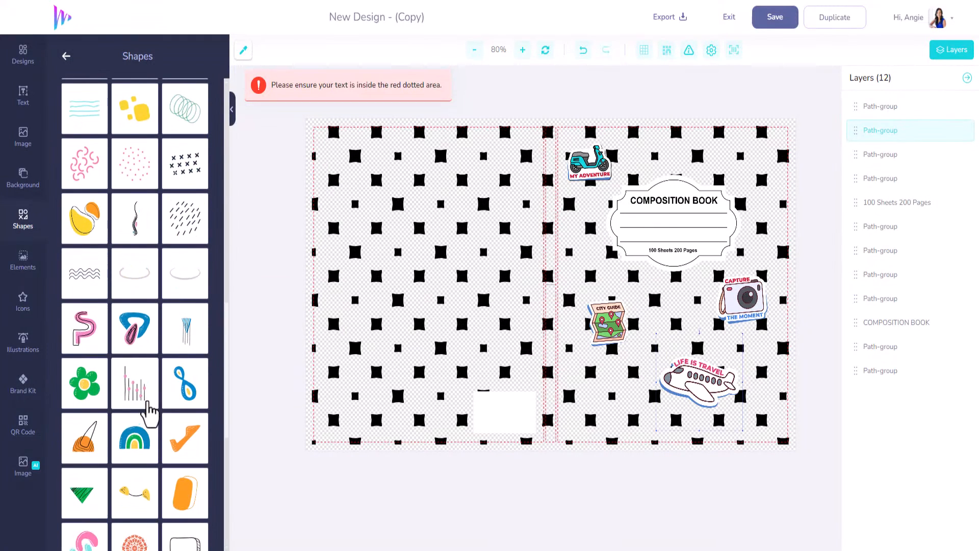
scroll(151, 397, down, 3)
scroll(151, 395, down, 3)
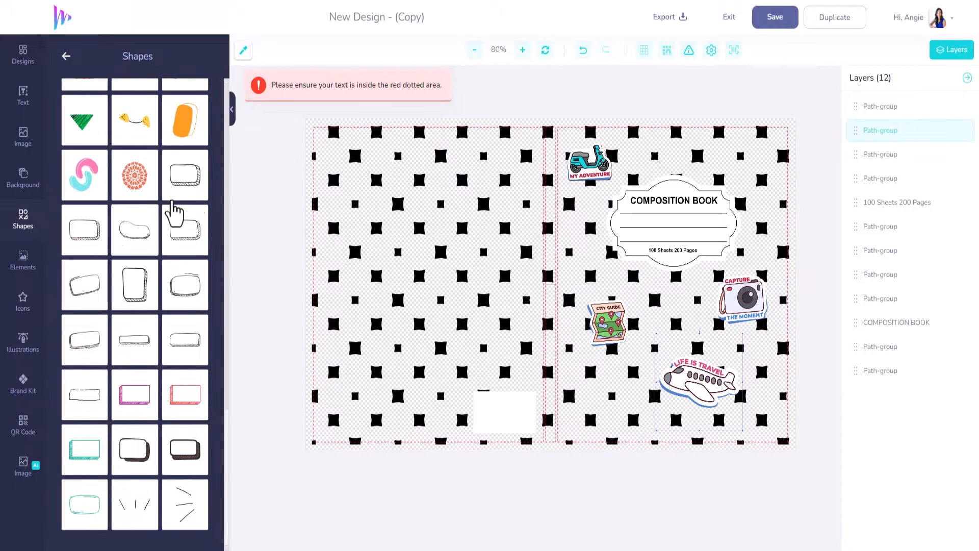
click(191, 195)
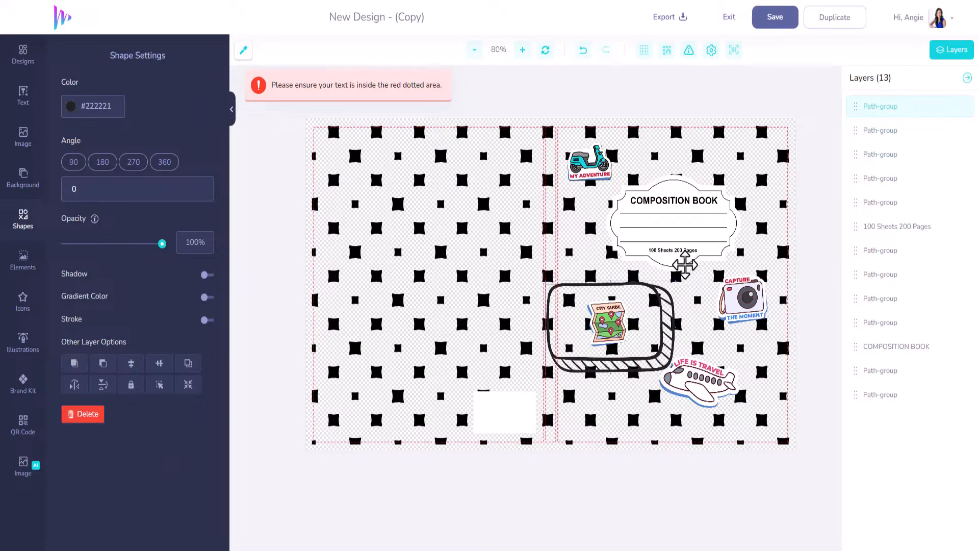
Delete the old scalloped label shape and move the hand-drawn frame around the COMPOSITION BOOK text
click(684, 265)
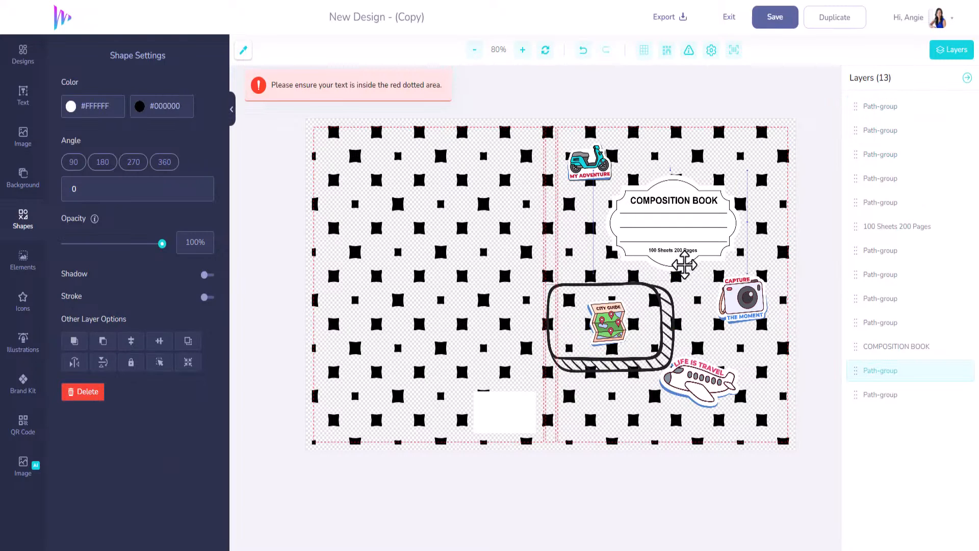
key(Delete)
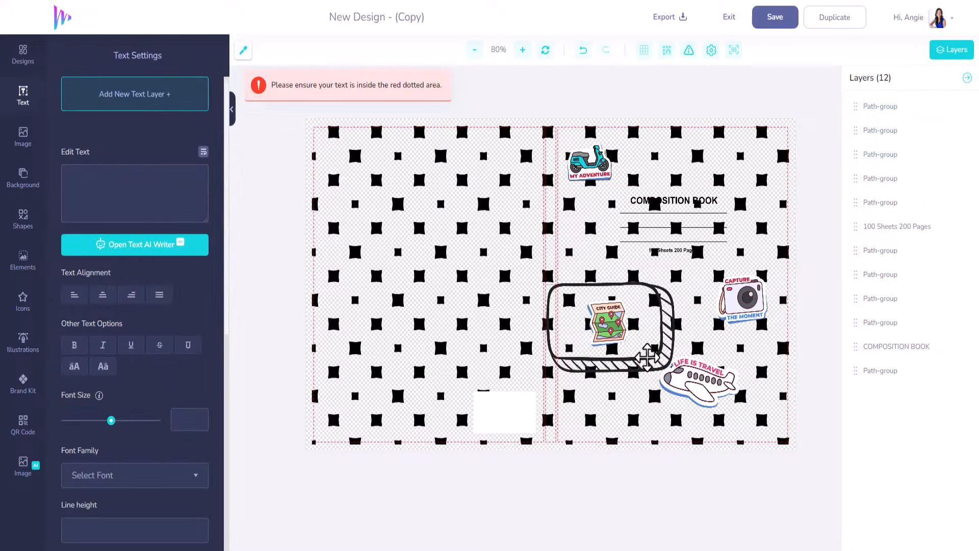
drag(651, 360, 663, 279)
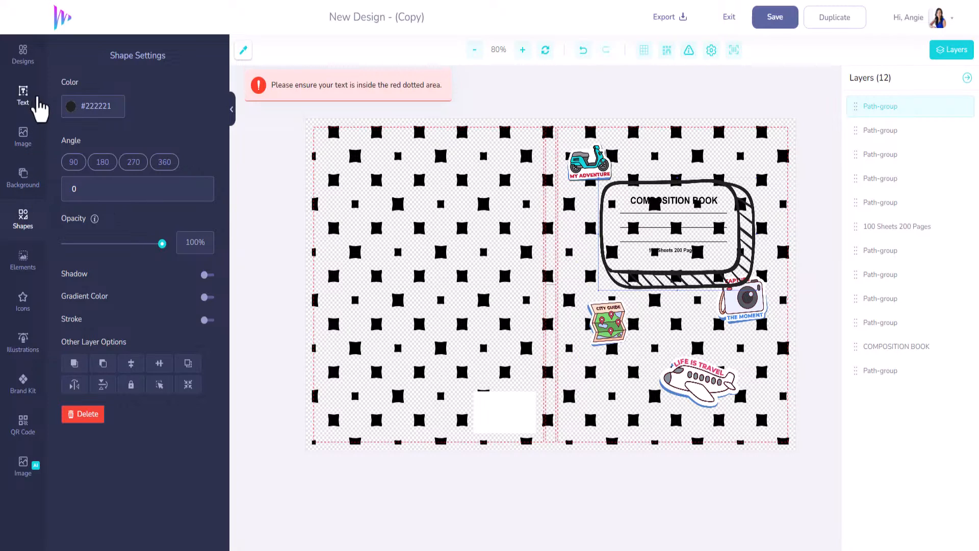
Insert a Rounded Square basic shape, move it over the hand-drawn frame and recolor it white #FFFFFF
click(25, 185)
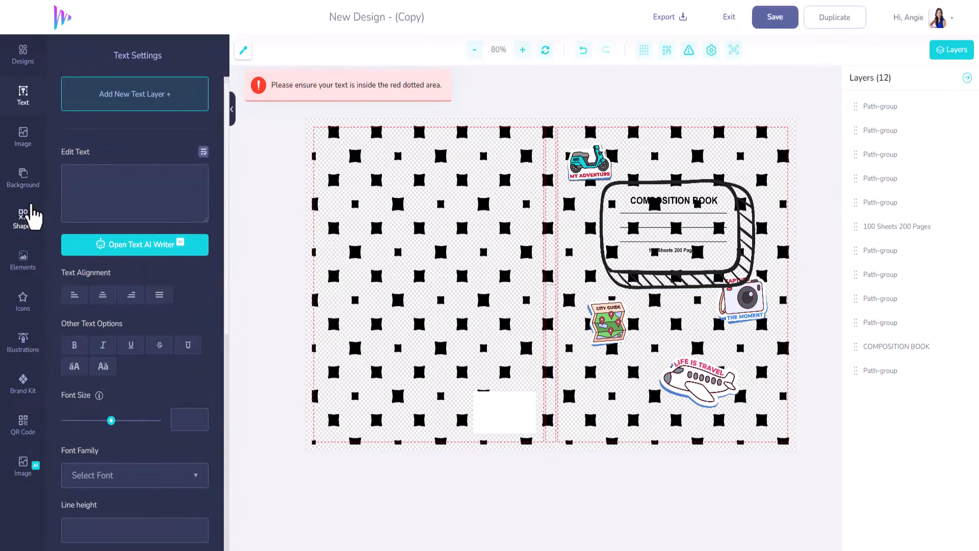
click(25, 219)
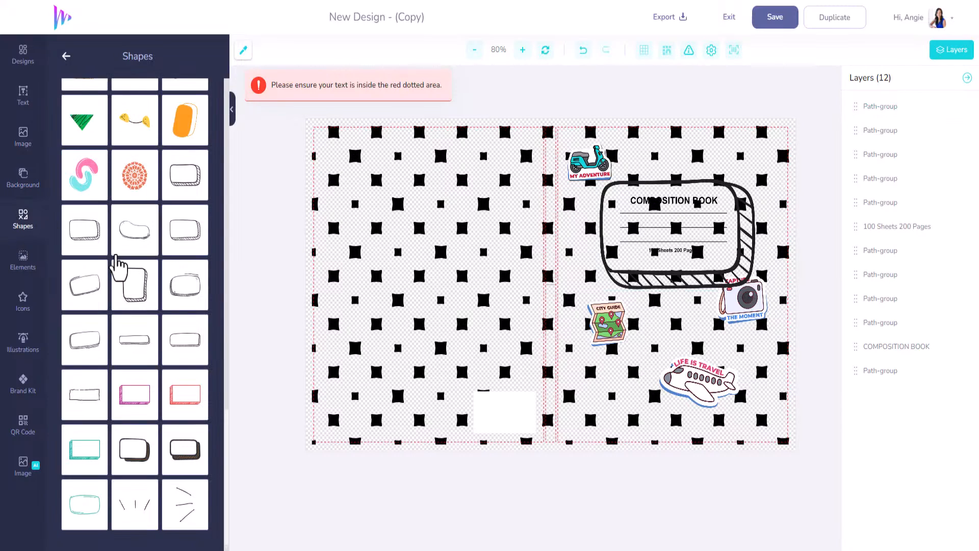
scroll(119, 263, up, 15)
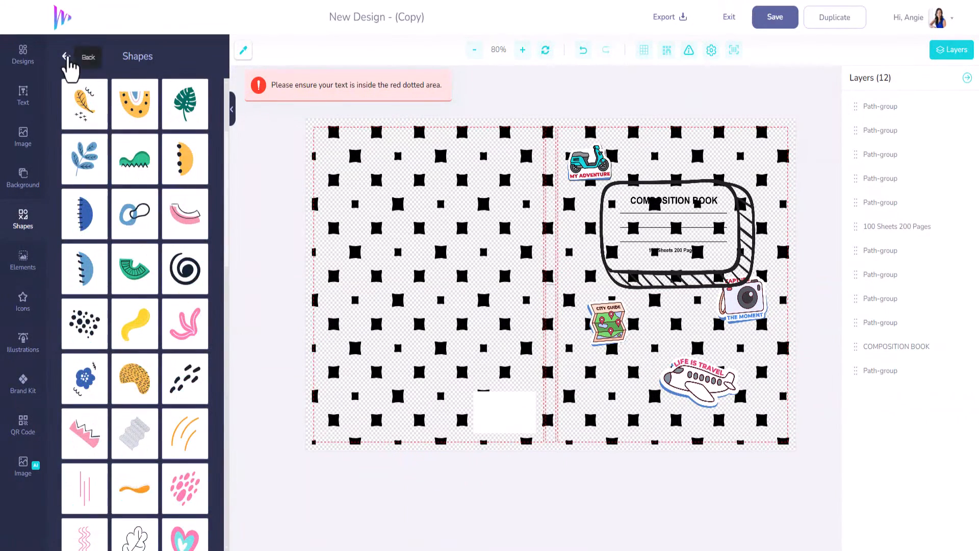
click(65, 56)
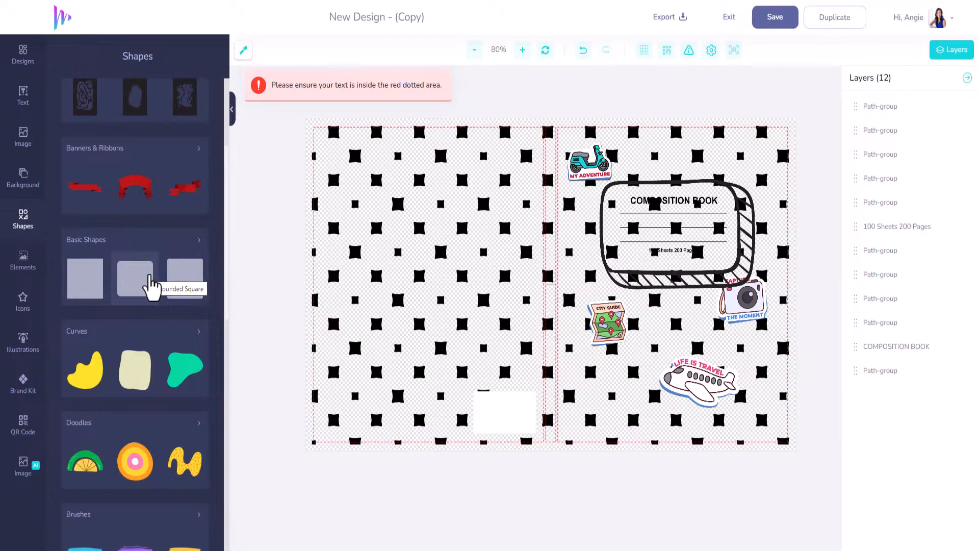
drag(150, 285, 546, 280)
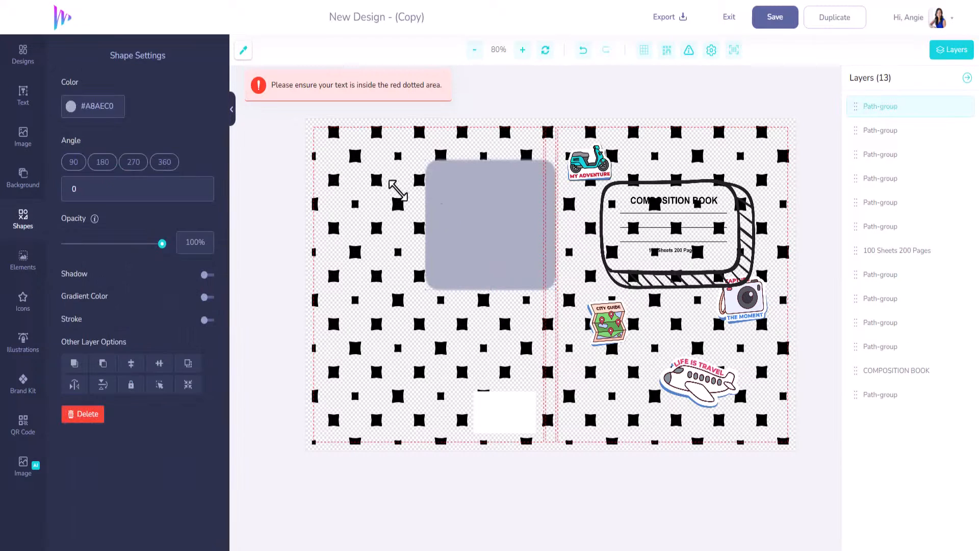
drag(487, 234, 664, 257)
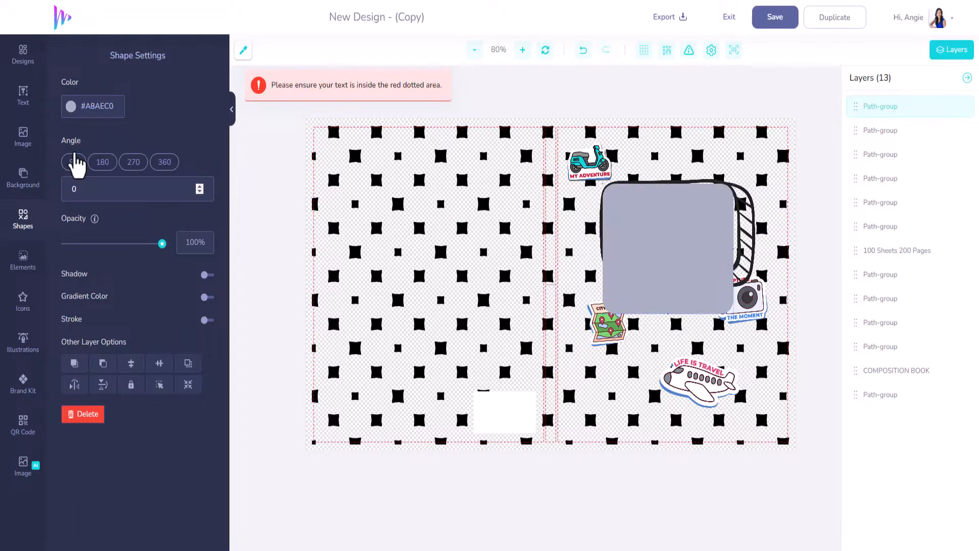
click(71, 106)
drag(79, 158, 62, 118)
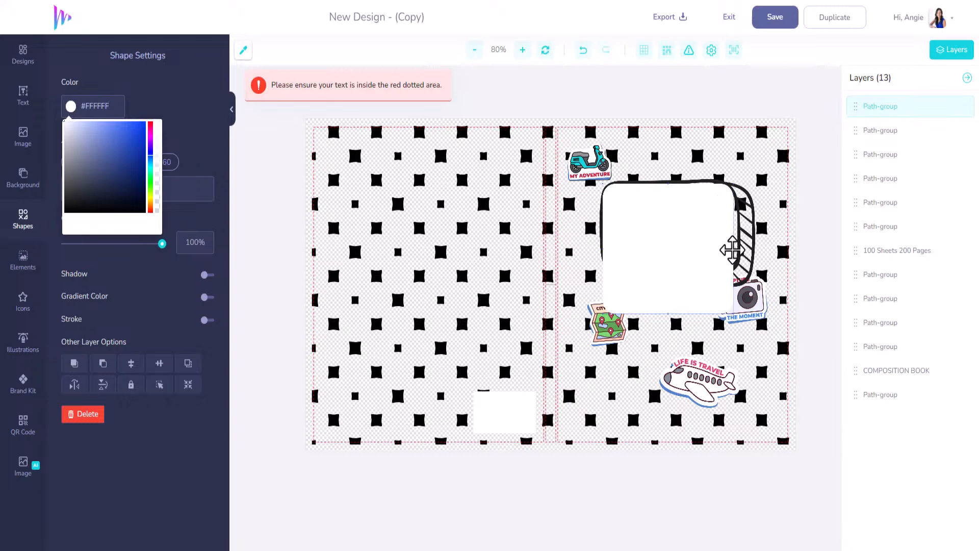
Resize the white rounded square to fill the hand-drawn frame's interior and place its layer beneath the frame
drag(733, 250, 737, 250)
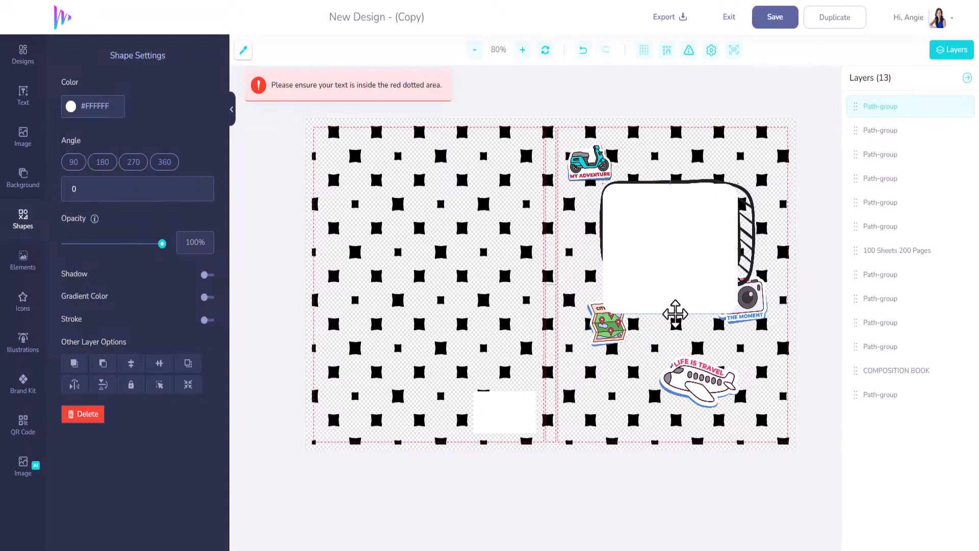
drag(662, 296, 664, 268)
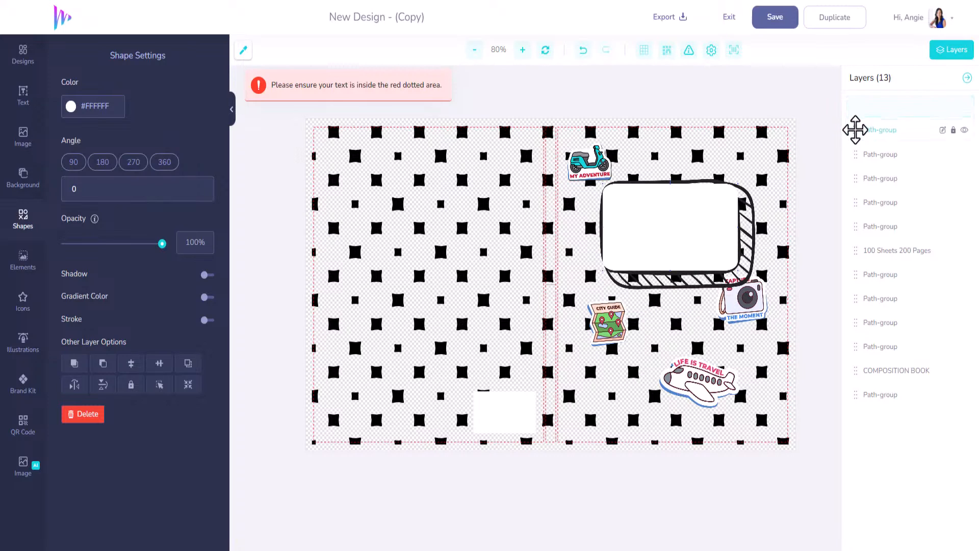
click(855, 132)
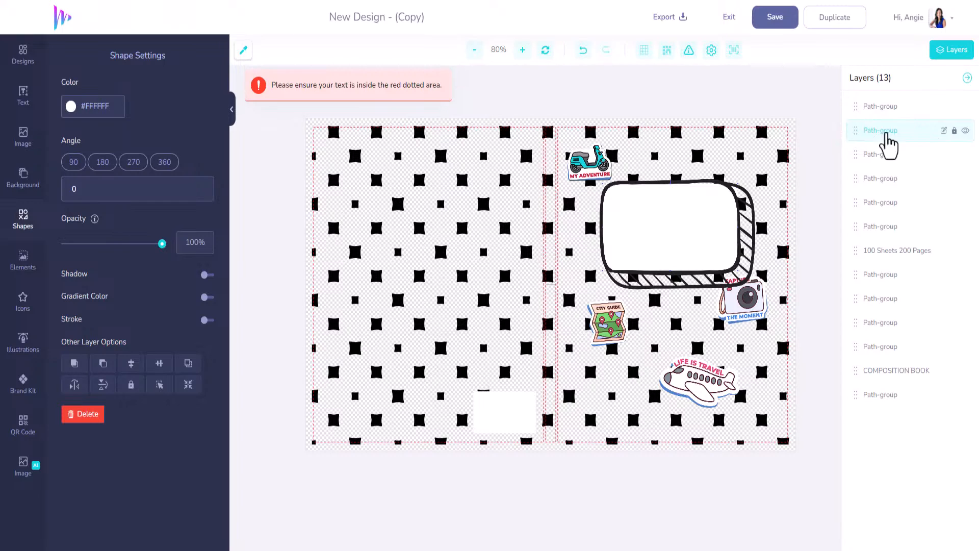
Try to rename the white rounded square's layer
click(944, 131)
drag(900, 134, 847, 132)
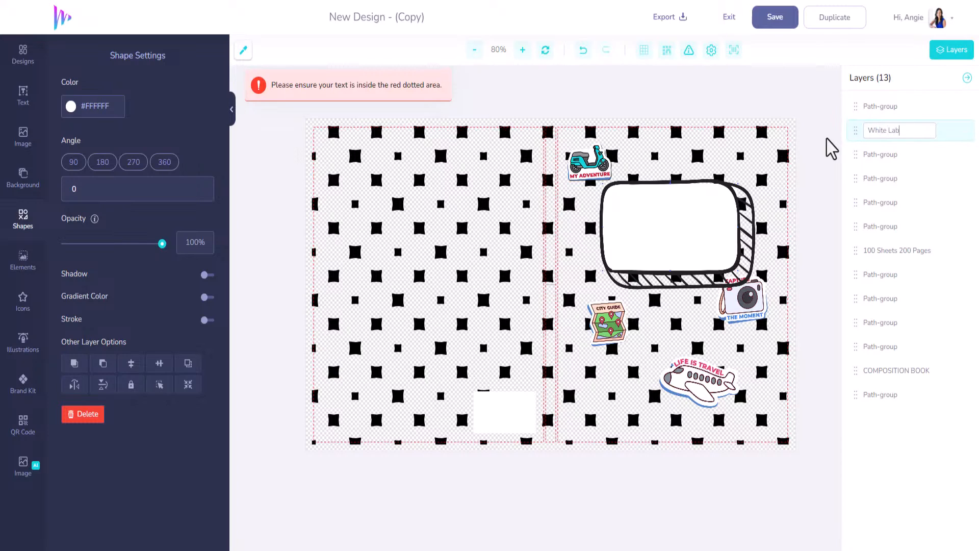
click(880, 156)
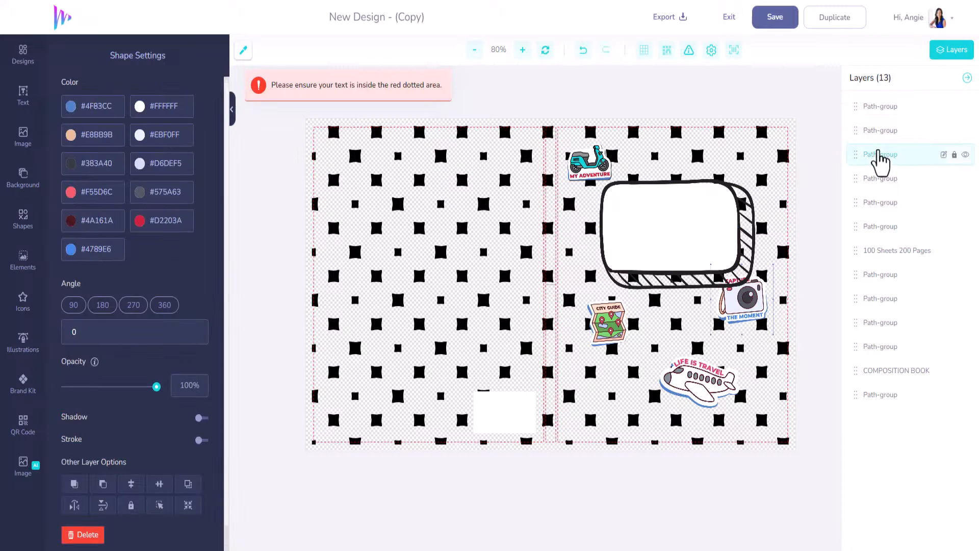
Move the white rounded square's layer beneath the label's text and lines, and shift the camera sticker down clear of the frame
drag(857, 130, 866, 412)
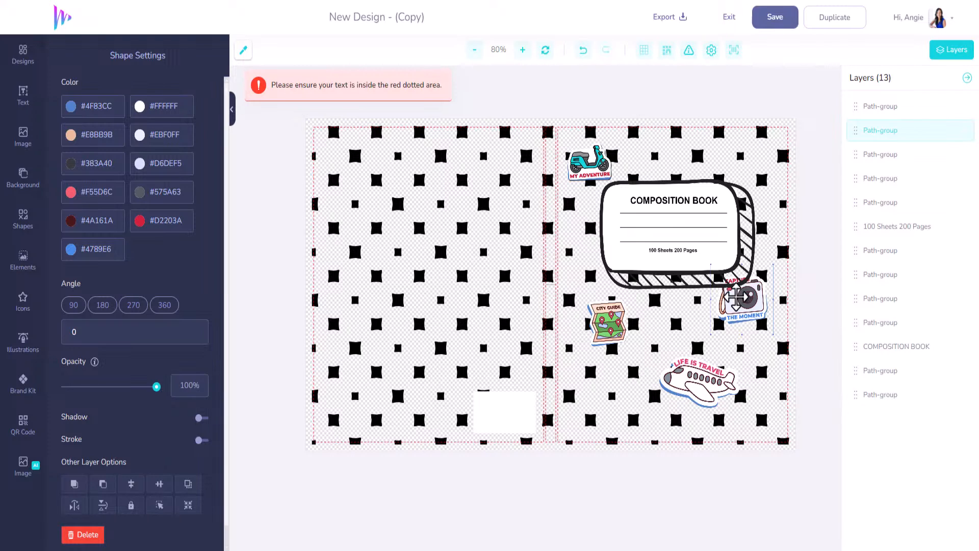
drag(738, 298, 745, 329)
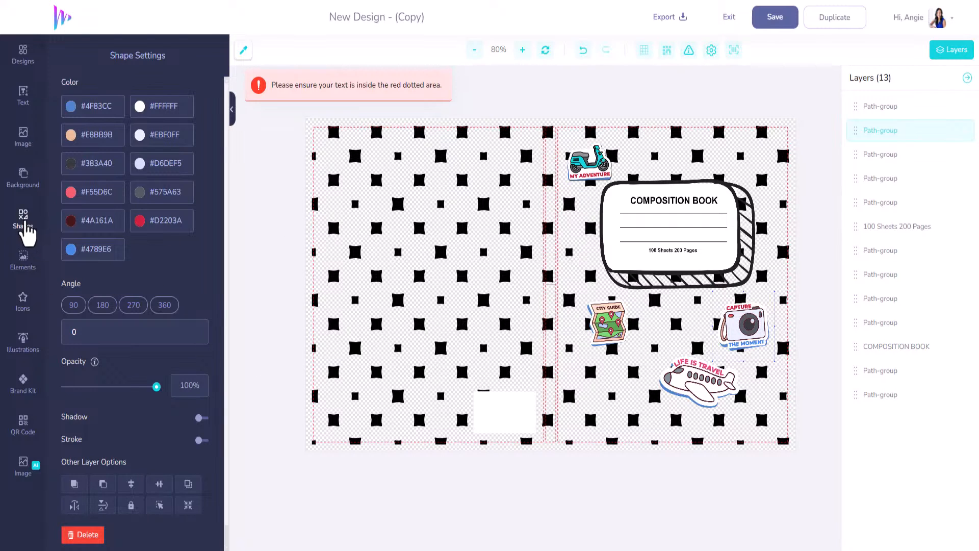
Insert the layered blue wave shape from the Curves shapes into the back cover's lower-left corner
click(24, 225)
scroll(181, 357, down, 4)
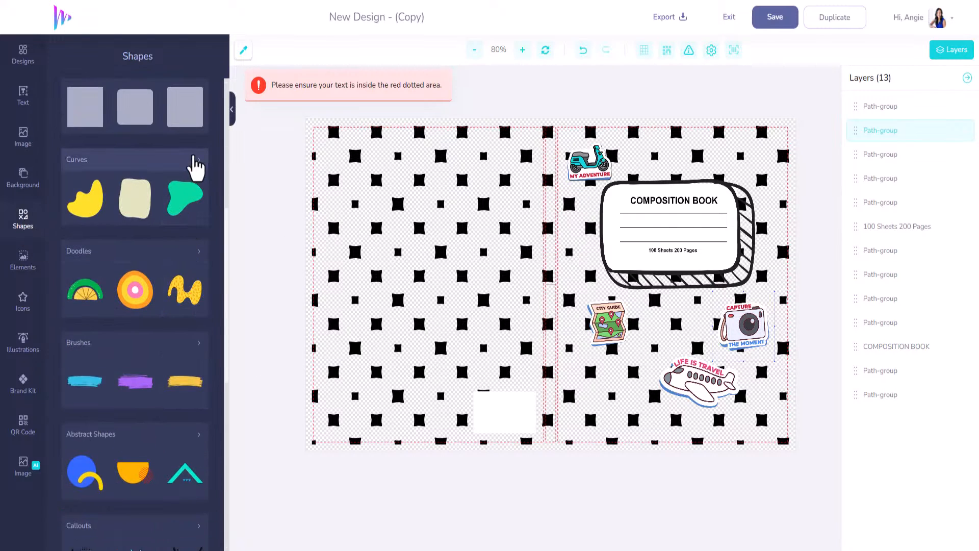
click(195, 159)
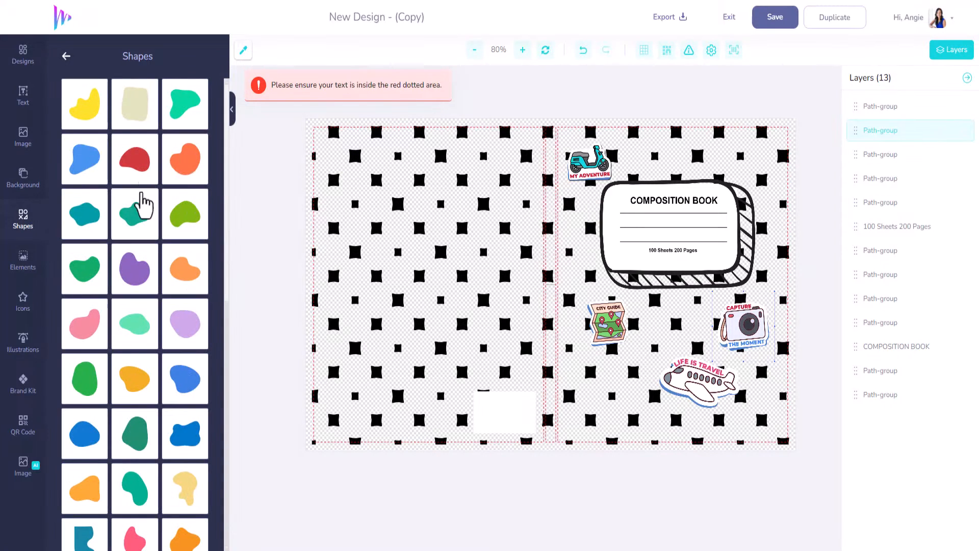
scroll(97, 370, down, 5)
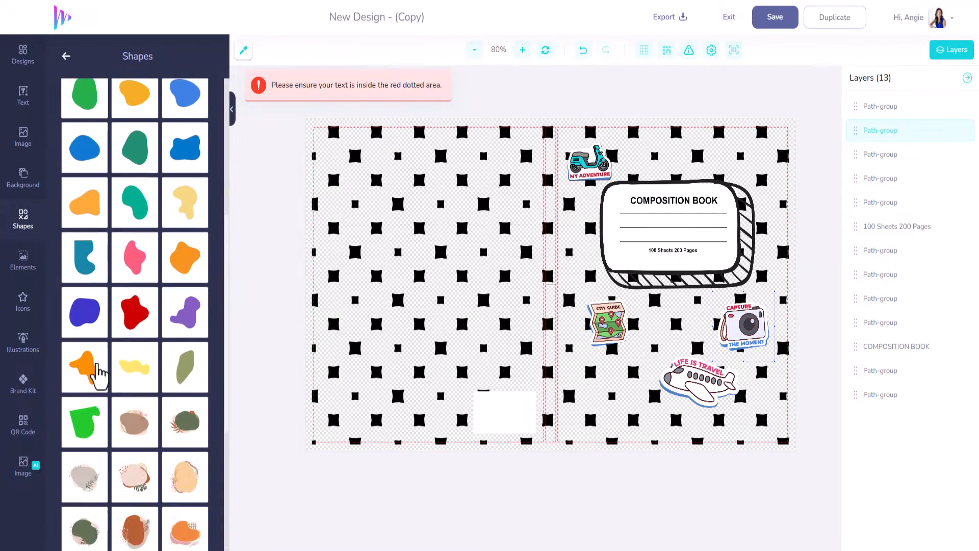
scroll(98, 372, down, 4)
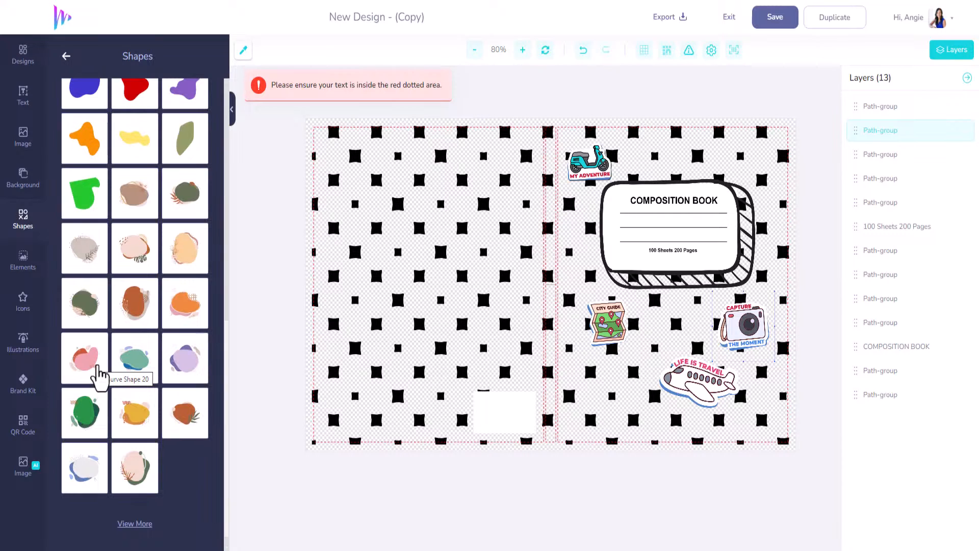
click(130, 524)
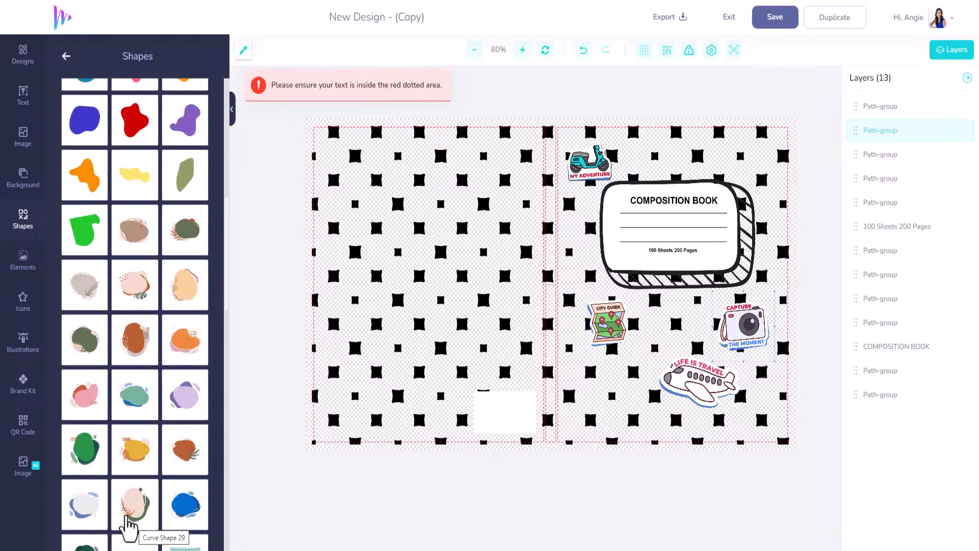
scroll(131, 474, down, 7)
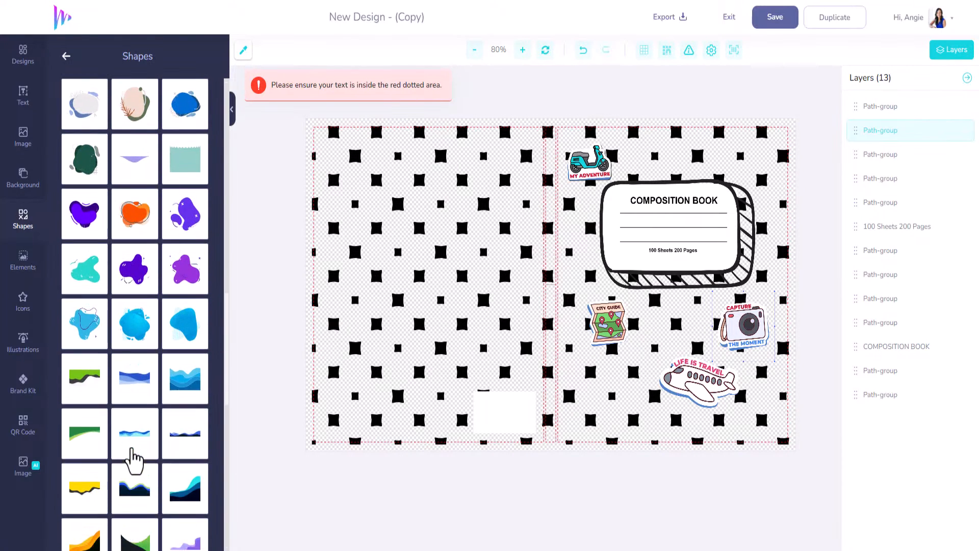
scroll(134, 459, down, 1)
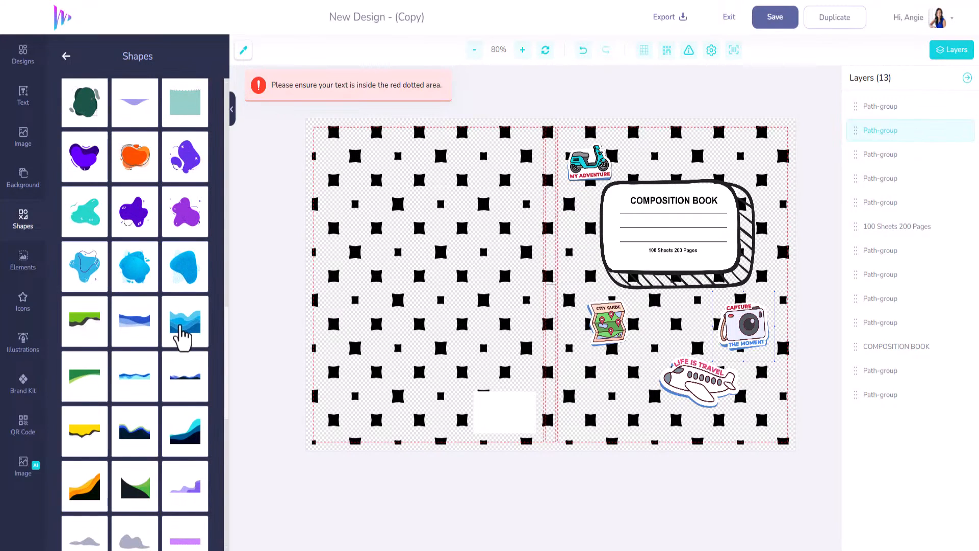
drag(179, 335, 375, 425)
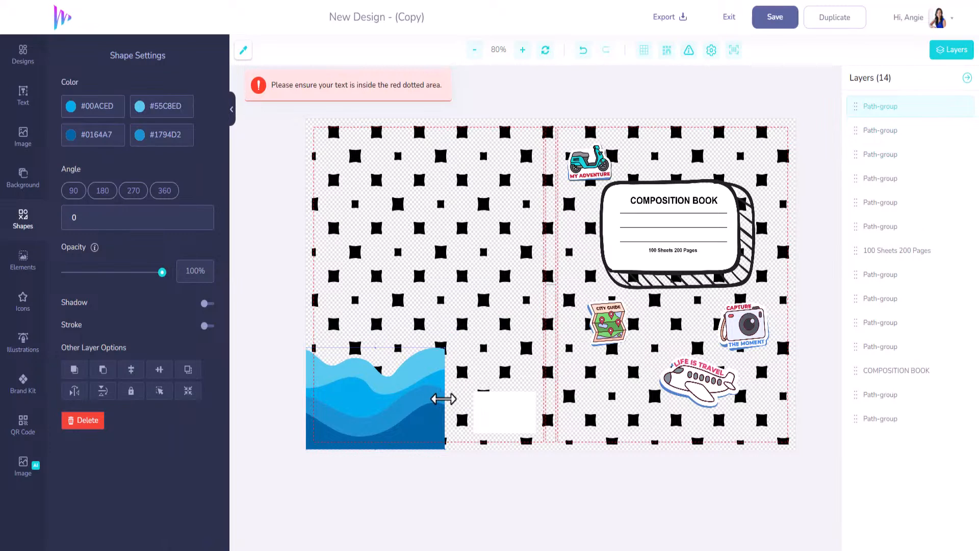
Stretch the blue wave across the full width of both covers and move its layer beneath the stickers and label
drag(447, 399, 797, 406)
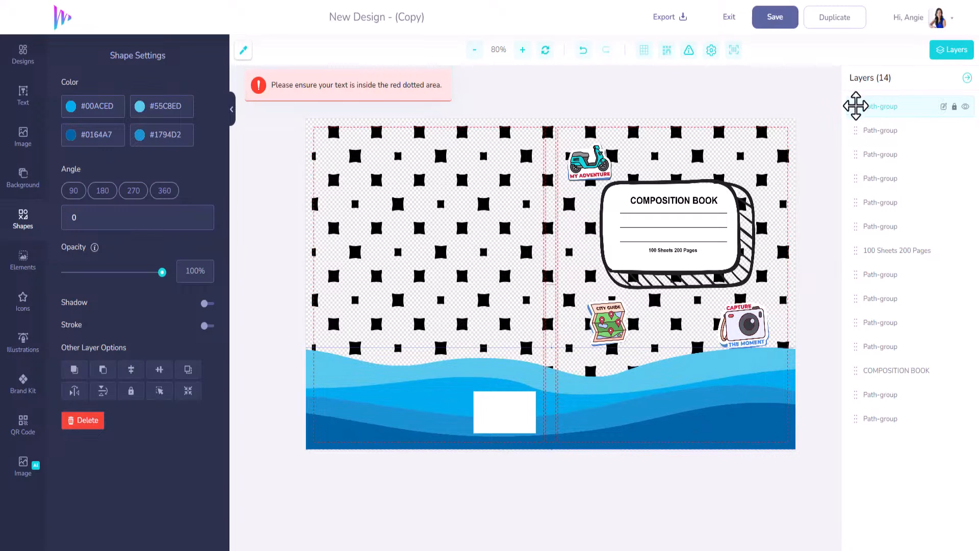
drag(856, 105, 870, 392)
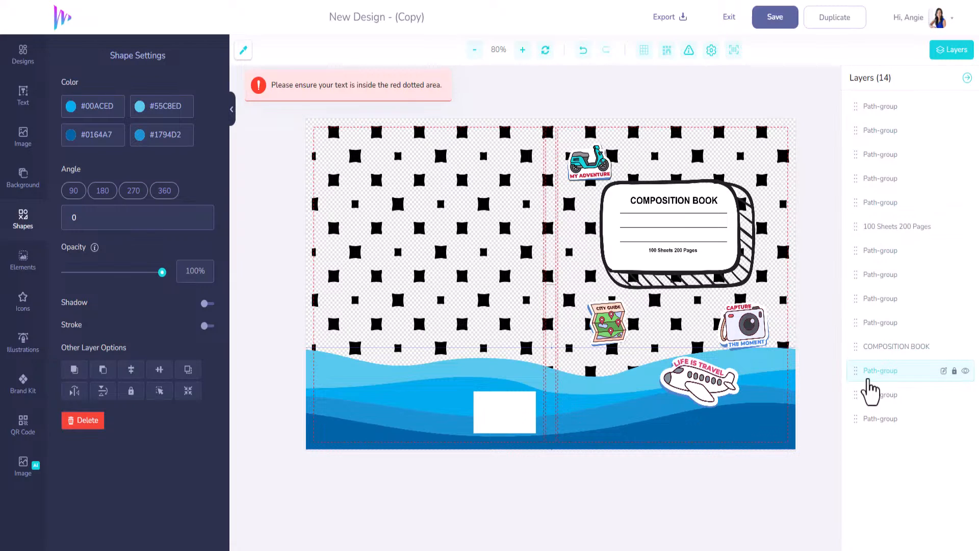
Move the airplane sticker further into the waves near the front cover's lower-right corner
click(710, 384)
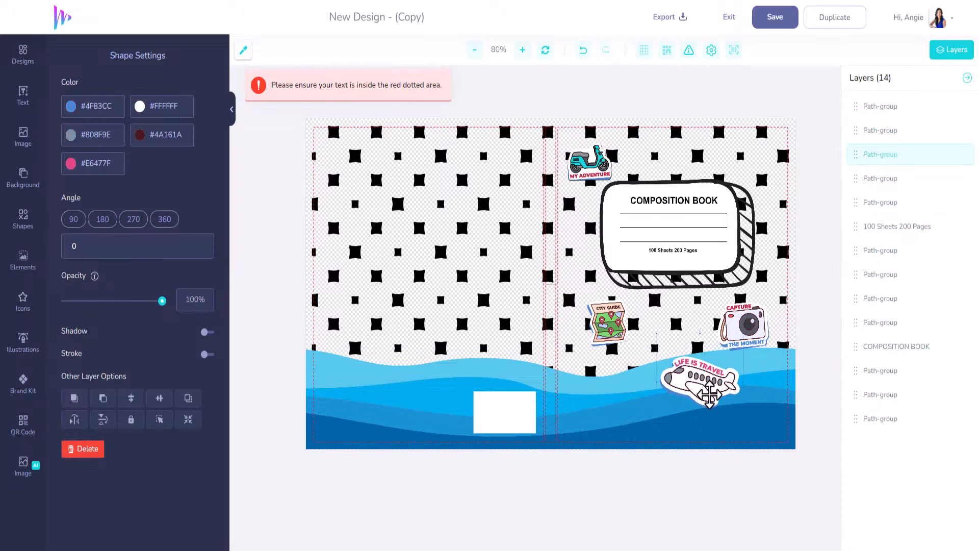
drag(710, 394, 719, 398)
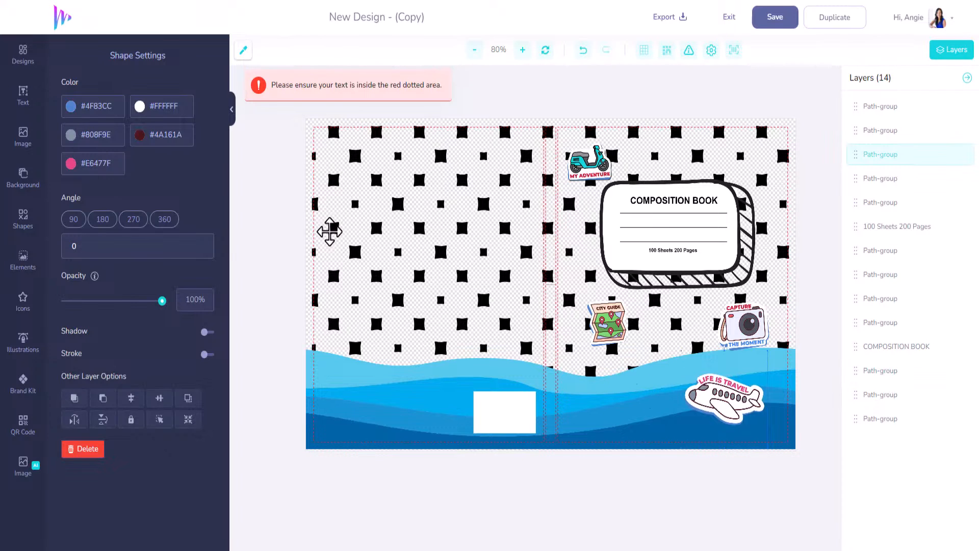
Insert the pink and turquoise heart from the Doodles shapes into the cover
click(24, 232)
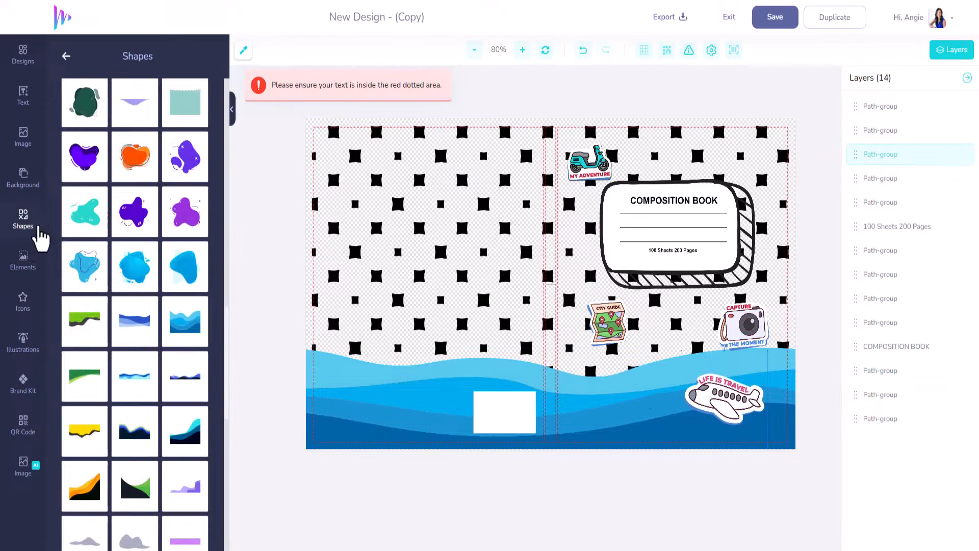
click(67, 58)
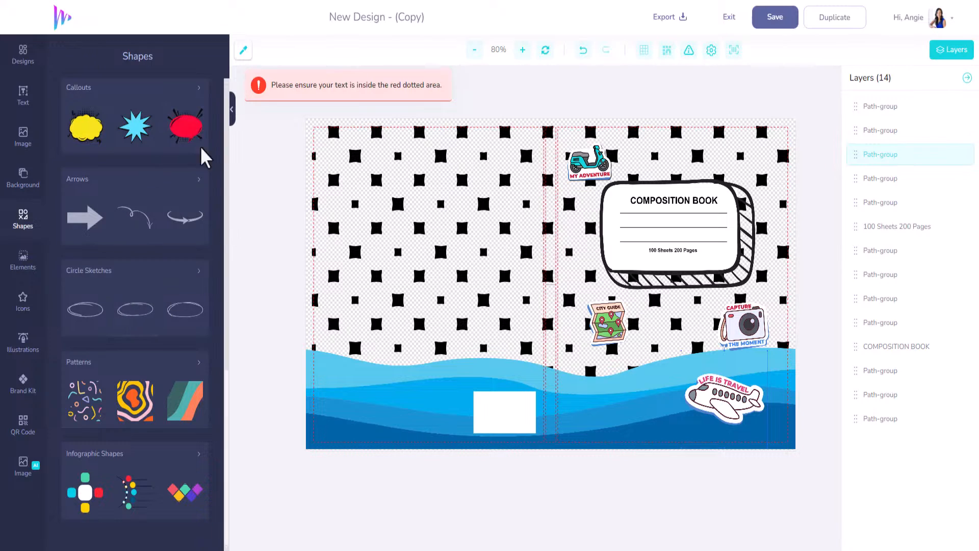
scroll(154, 319, up, 3)
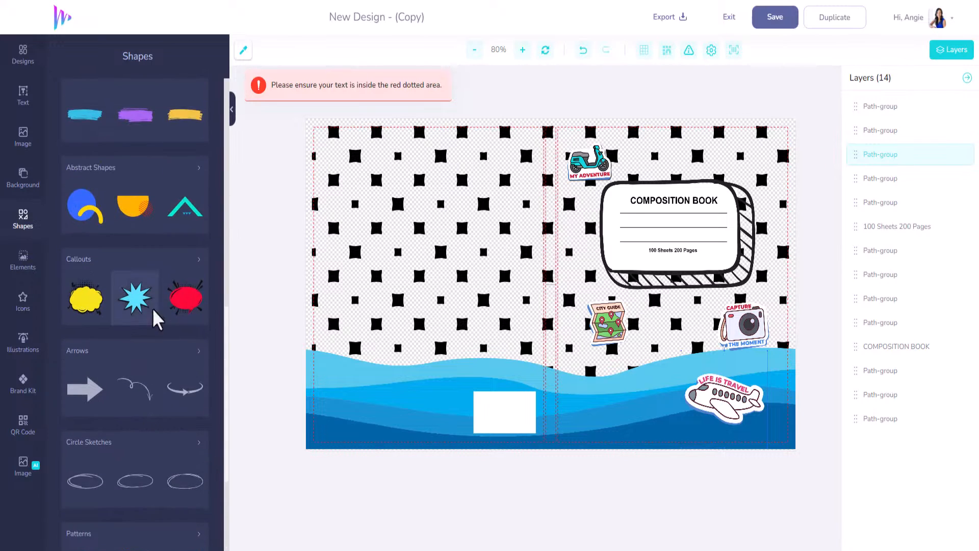
scroll(153, 309, up, 3)
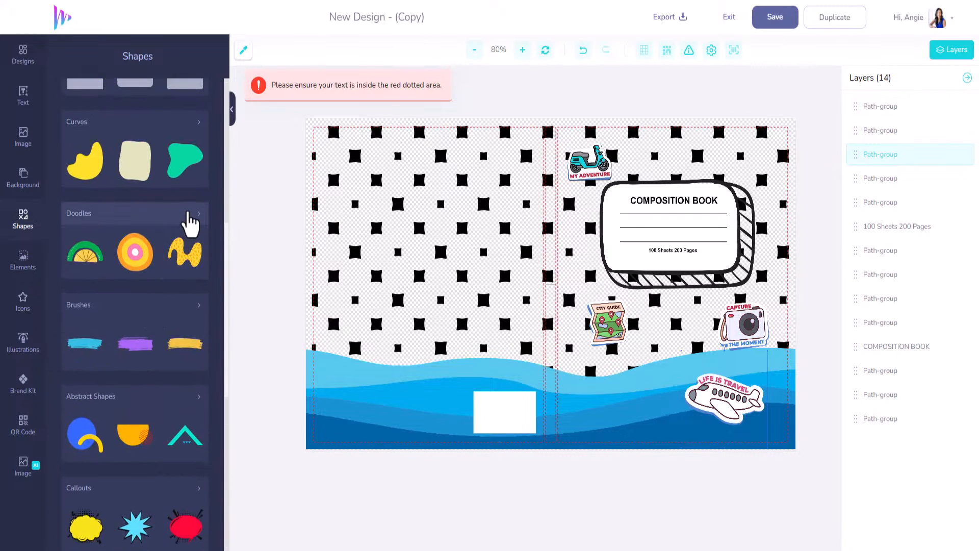
click(187, 217)
scroll(174, 306, down, 3)
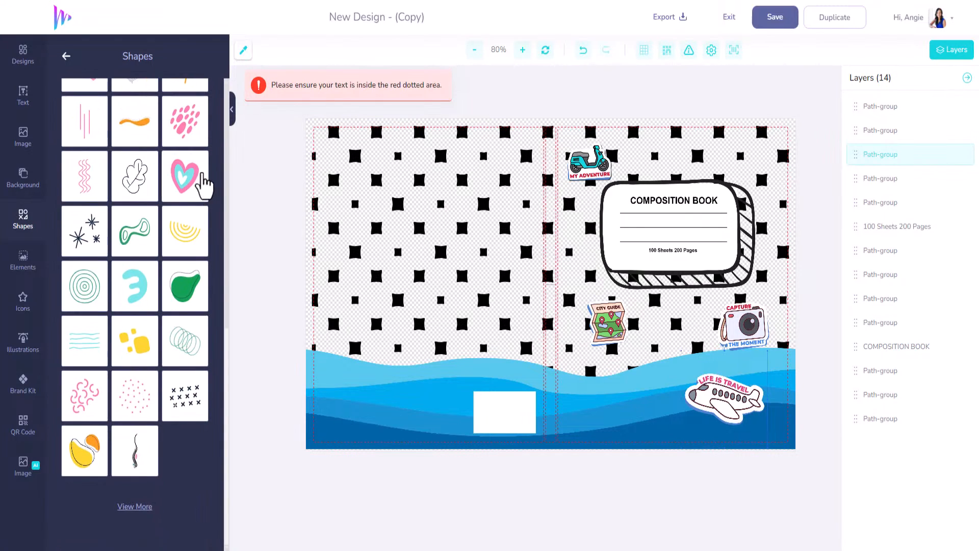
click(203, 184)
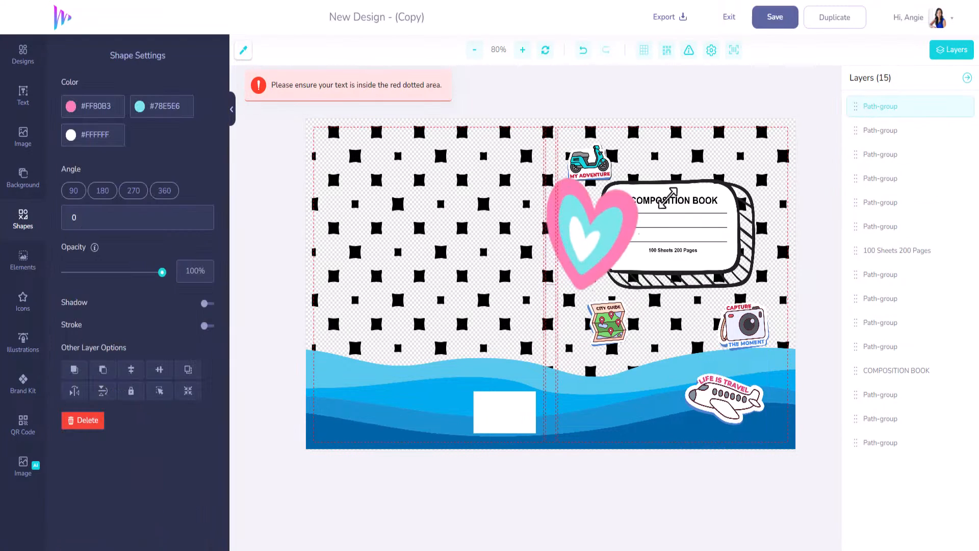
Place the heart in the back cover's upper-left corner and shrink it to about half its size
drag(603, 229, 396, 215)
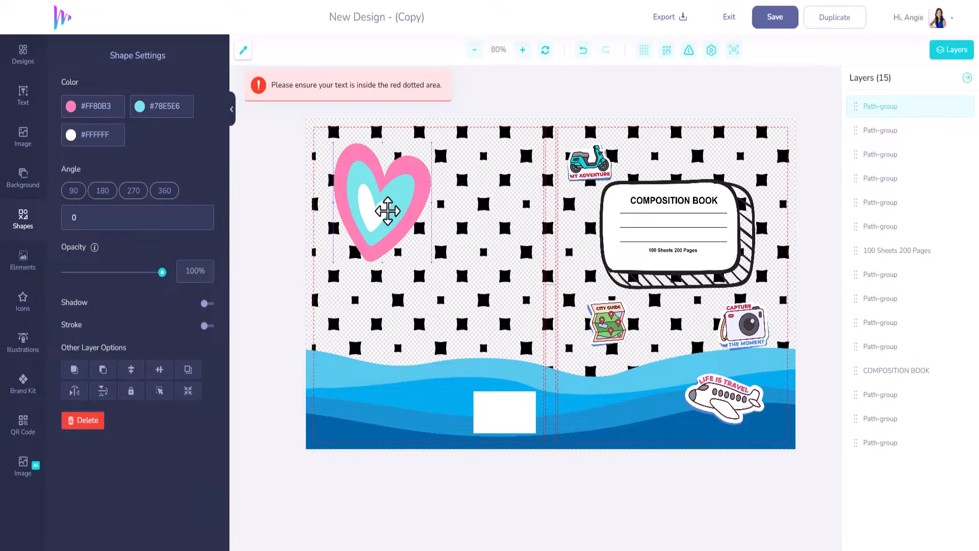
drag(388, 211, 372, 201)
drag(330, 175, 337, 183)
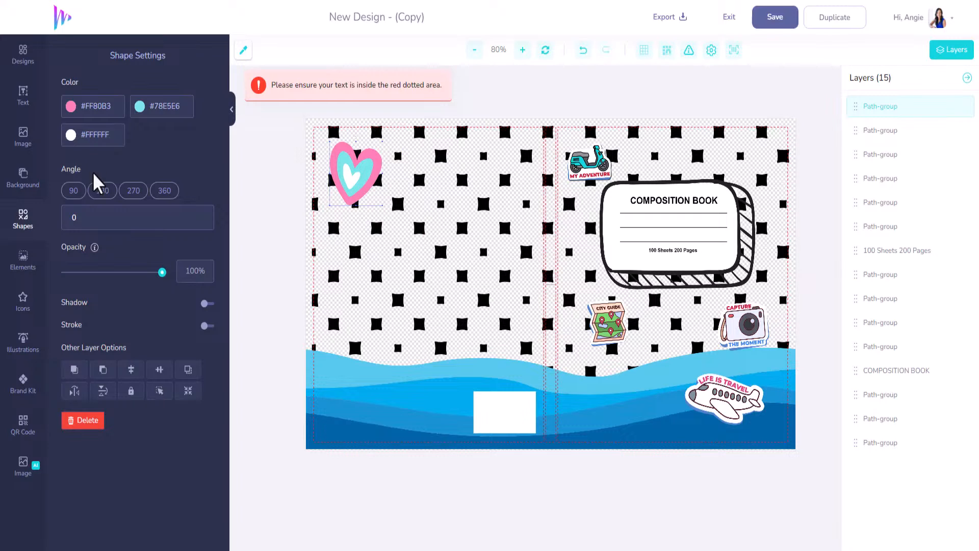
Load more Doodles shapes and insert the green flower with the yellow centre
click(22, 219)
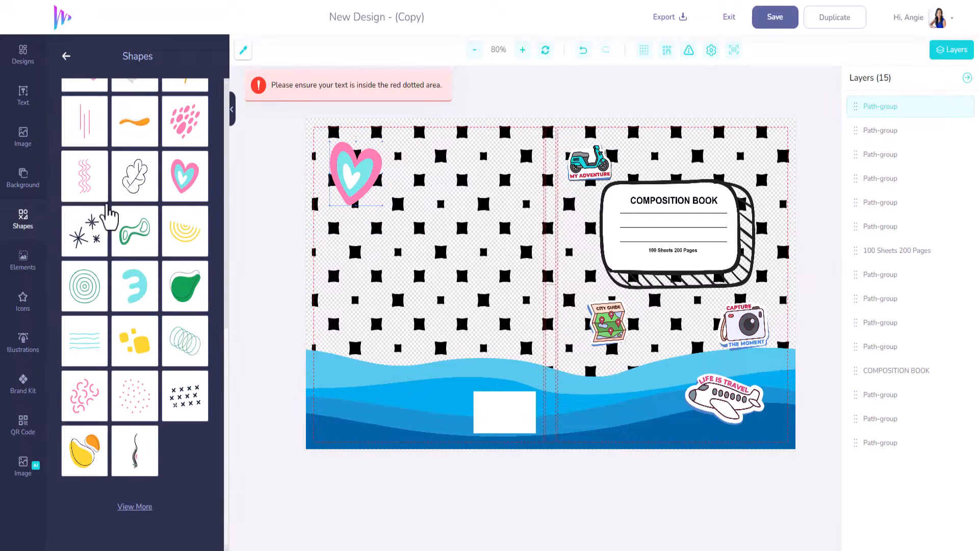
click(132, 508)
scroll(134, 505, down, 5)
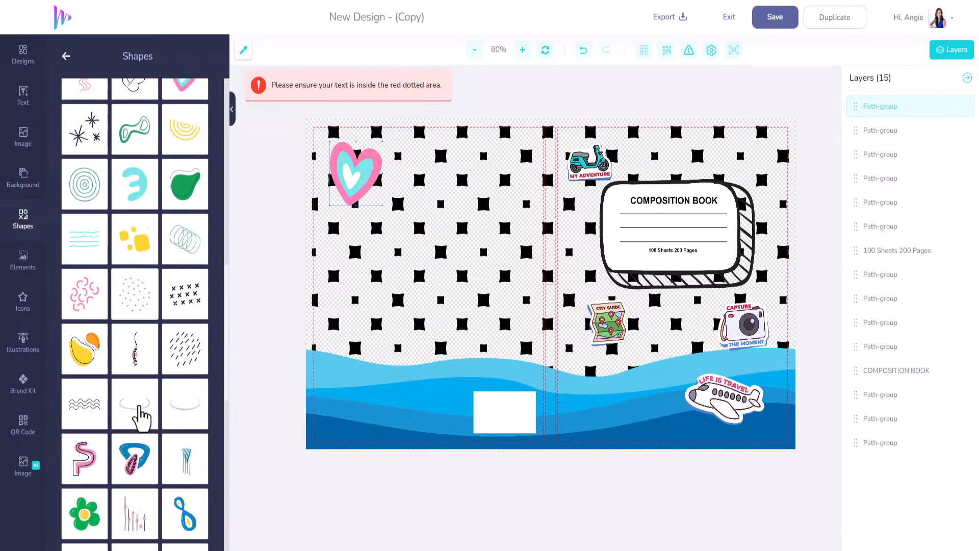
scroll(138, 411, down, 3)
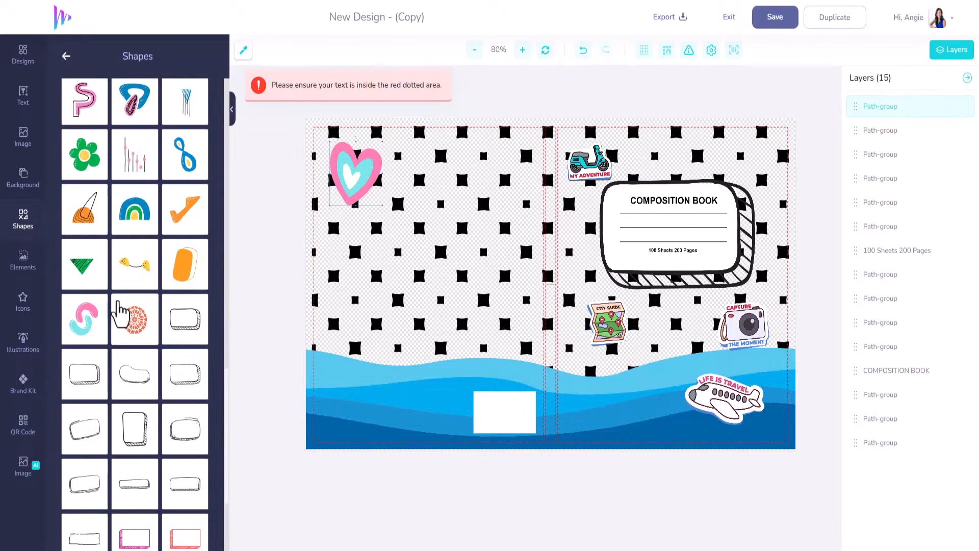
click(89, 169)
Enlarge the green flower and position it on the back cover just above the waves
click(547, 282)
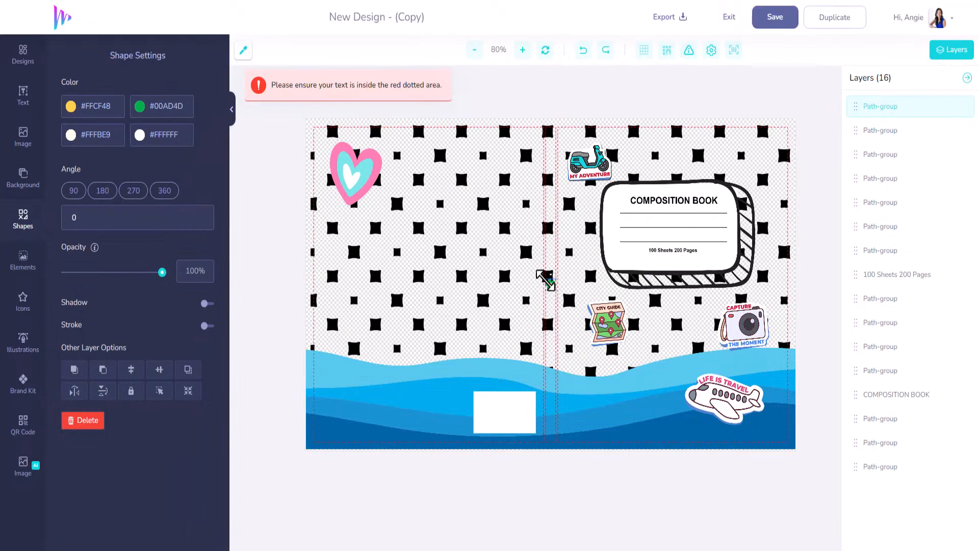
drag(545, 281, 449, 176)
drag(466, 297, 433, 355)
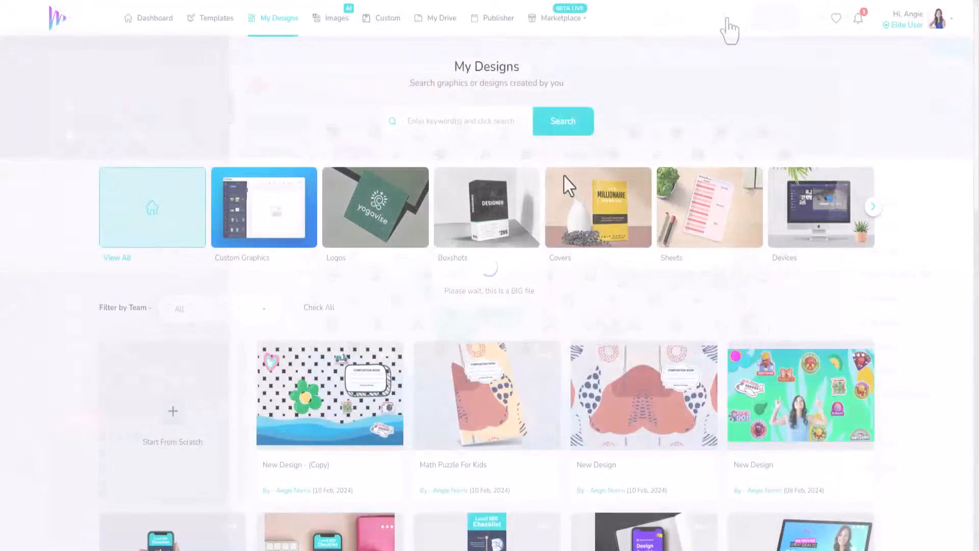
Open the GrooveDesignerPro template from the Boxshots templates and start editing the box's front face
scroll(684, 304, down, 3)
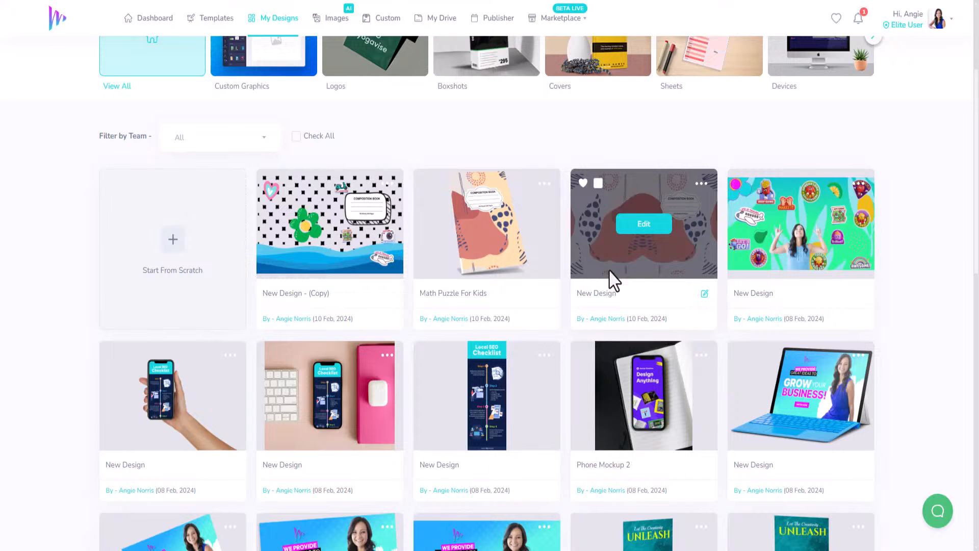
scroll(553, 278, up, 1)
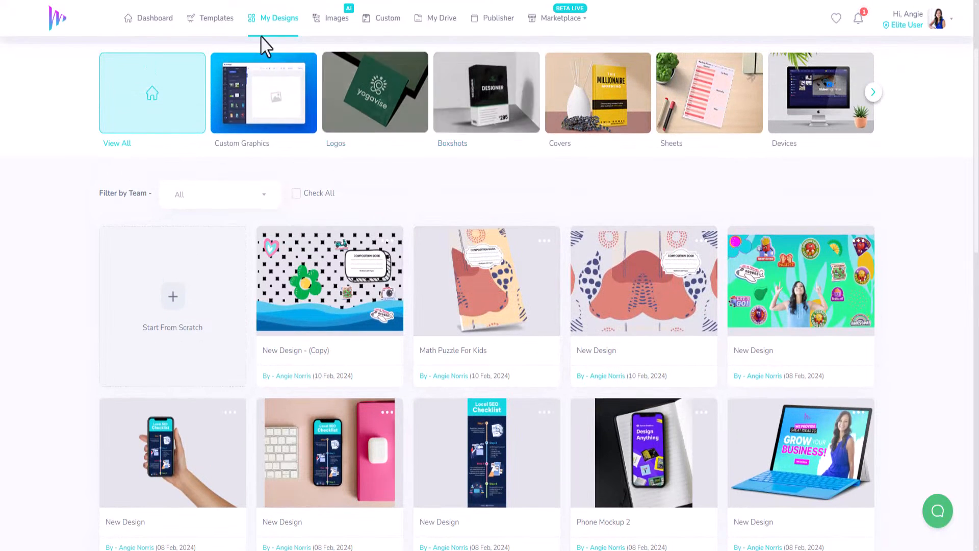
click(216, 23)
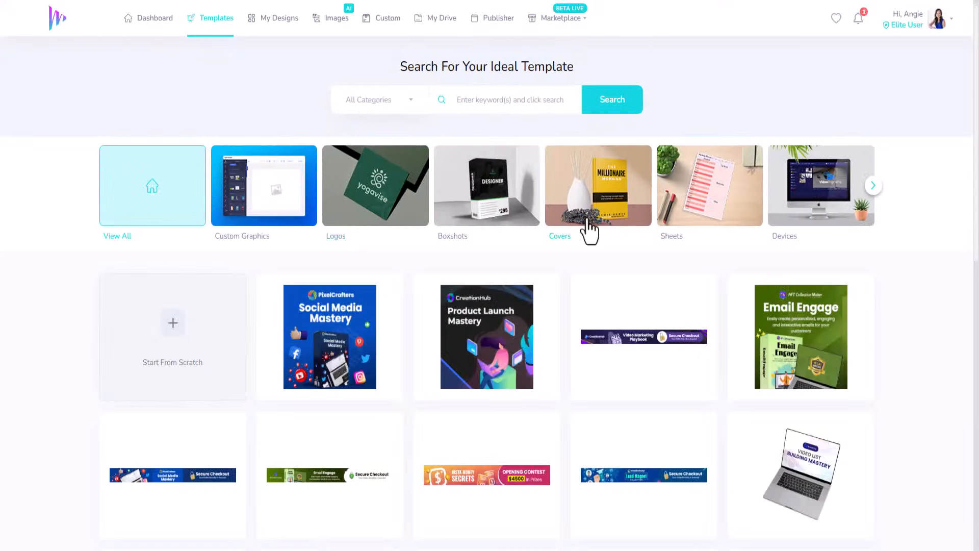
click(508, 200)
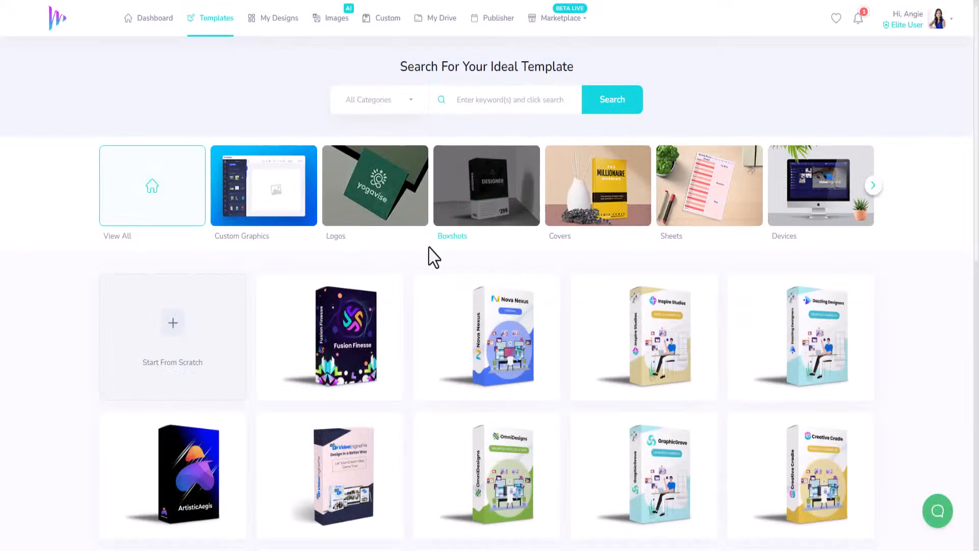
scroll(427, 263, down, 2)
scroll(426, 258, down, 3)
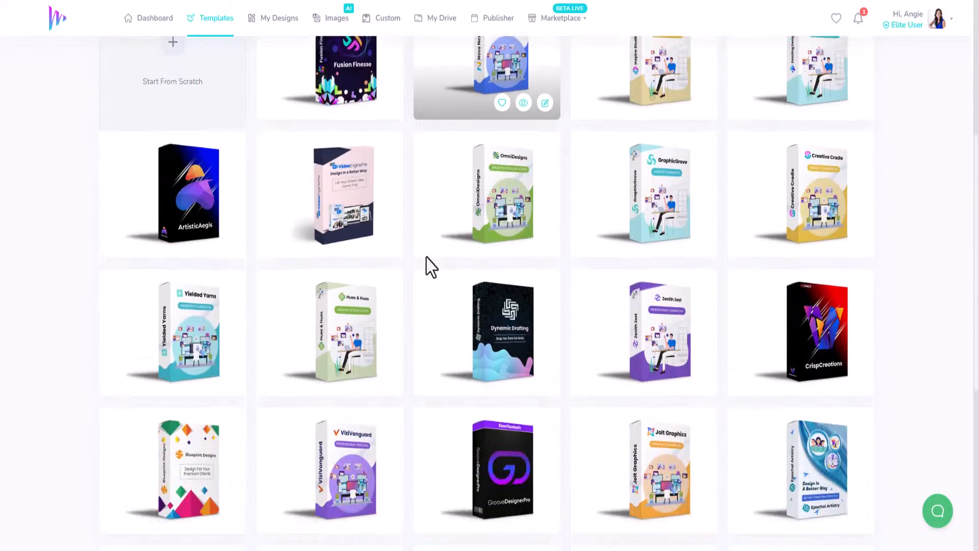
scroll(430, 265, down, 3)
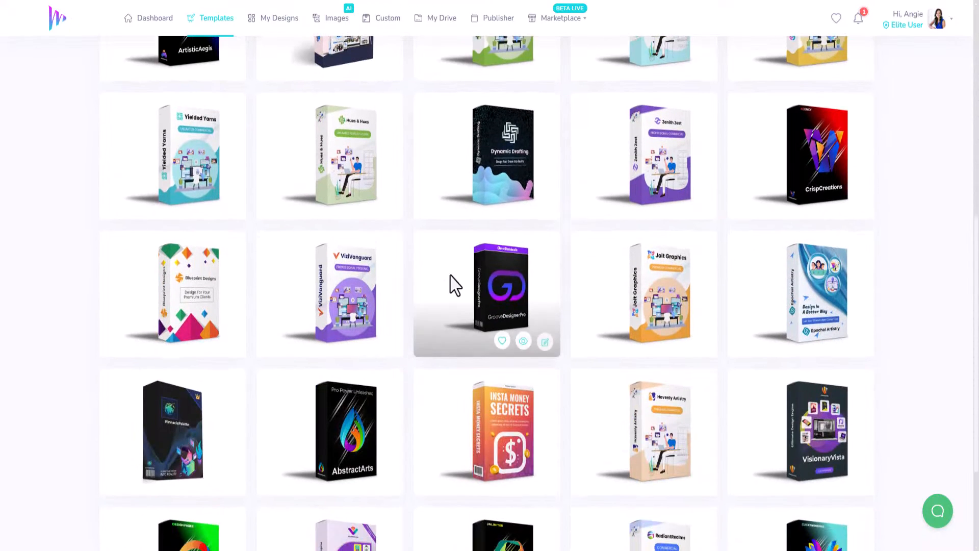
click(547, 342)
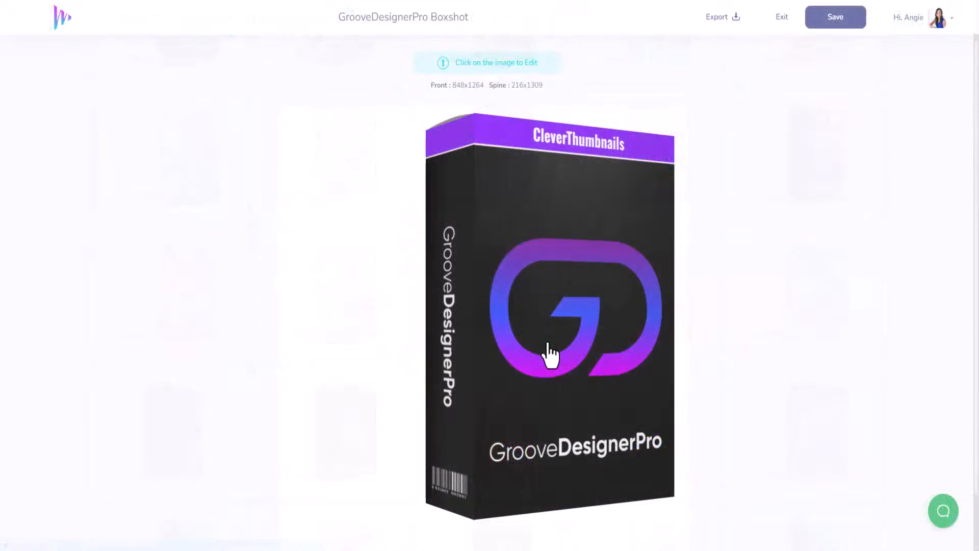
click(547, 236)
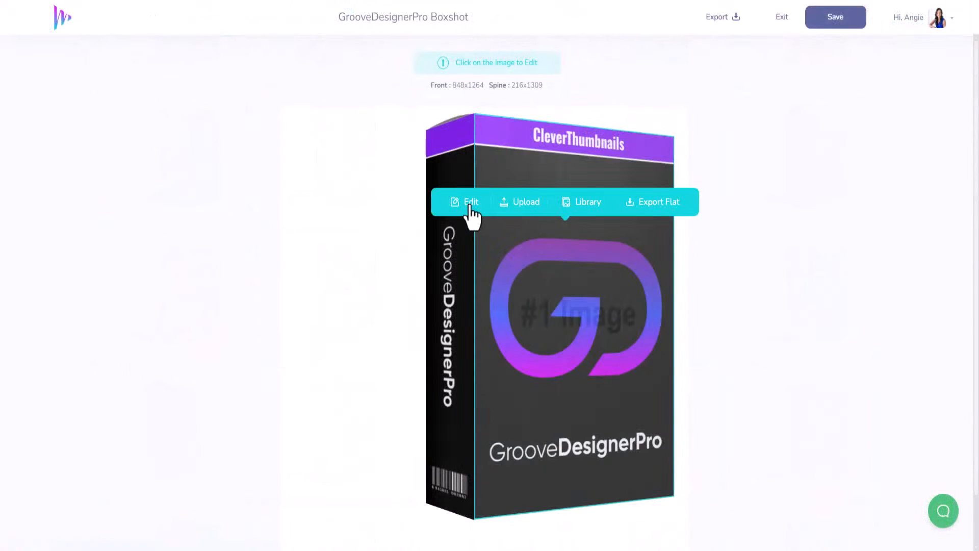
click(470, 203)
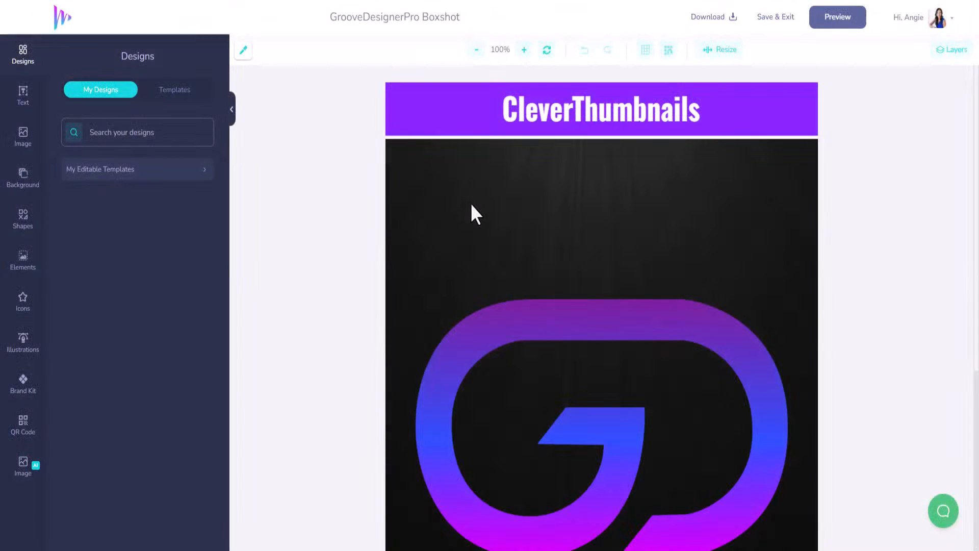
Replace the banner heading with THE TRAVELER'S PACK and centre it in the banner
click(601, 108)
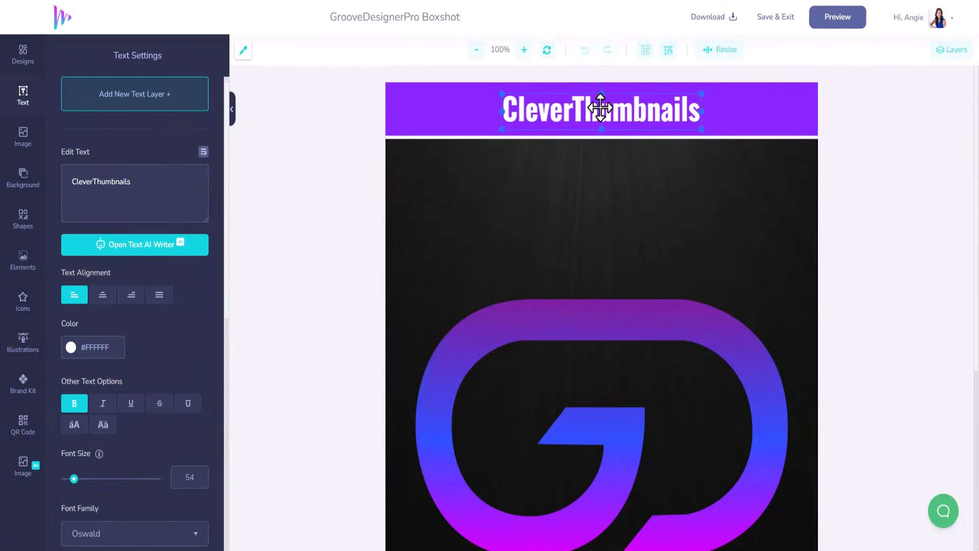
drag(148, 180, 38, 191)
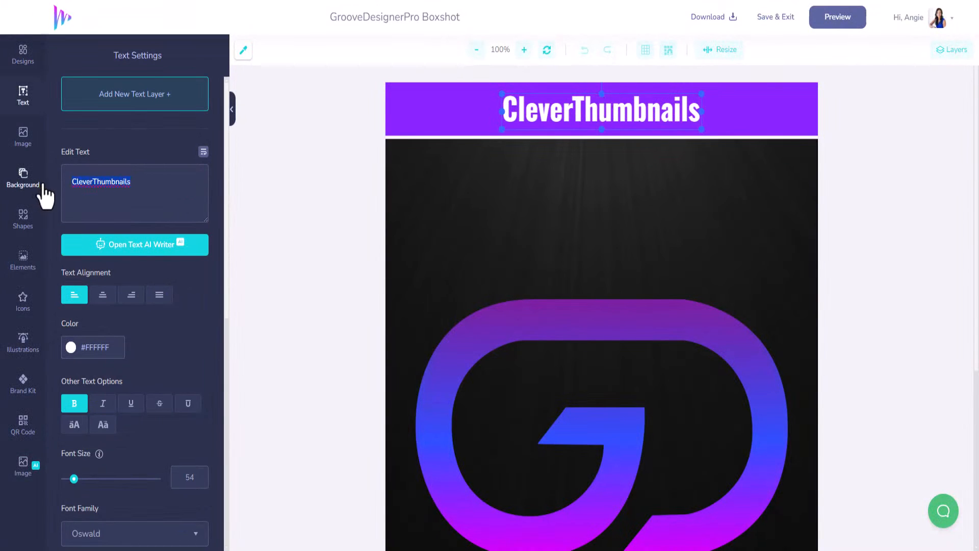
text(THe)
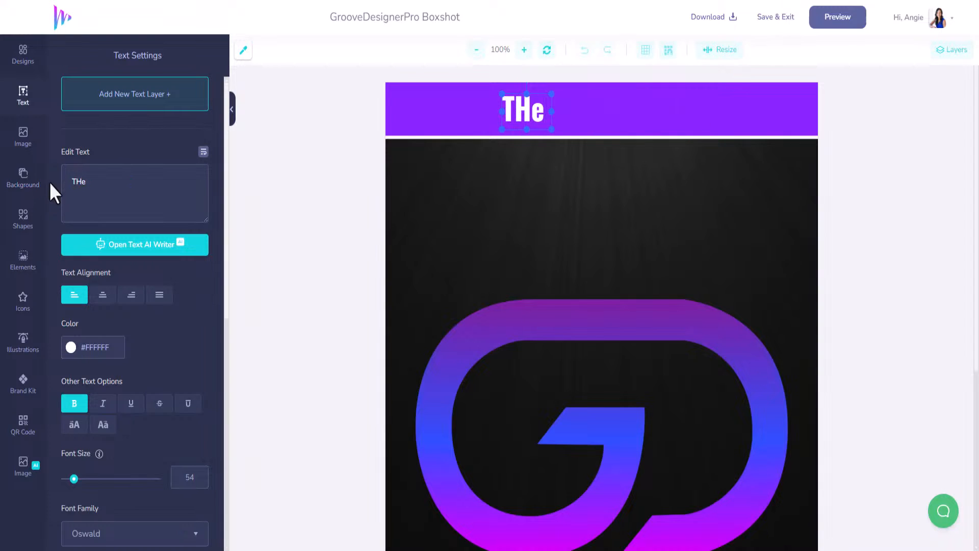
key(BackSpace)
text(E TRAVELERS)
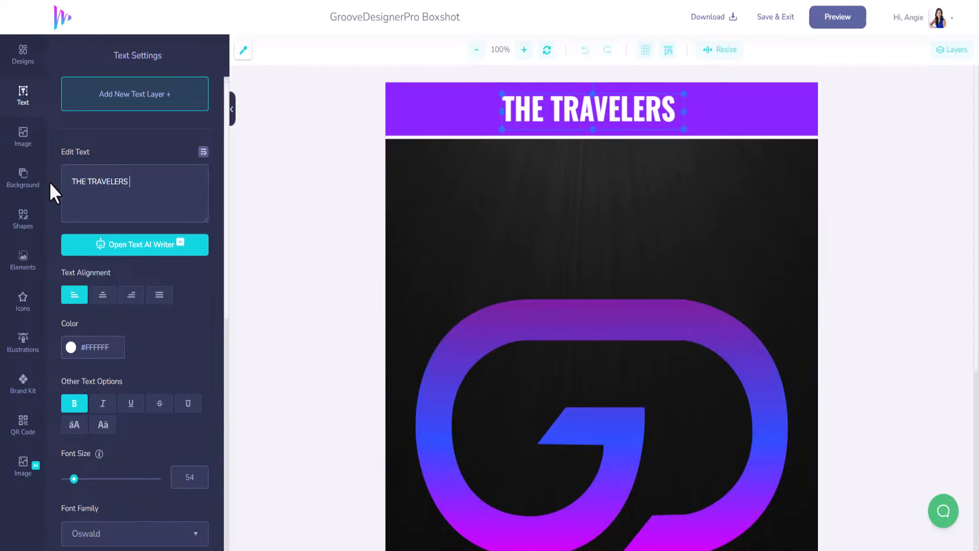
key(BackSpace)
text('S PACK)
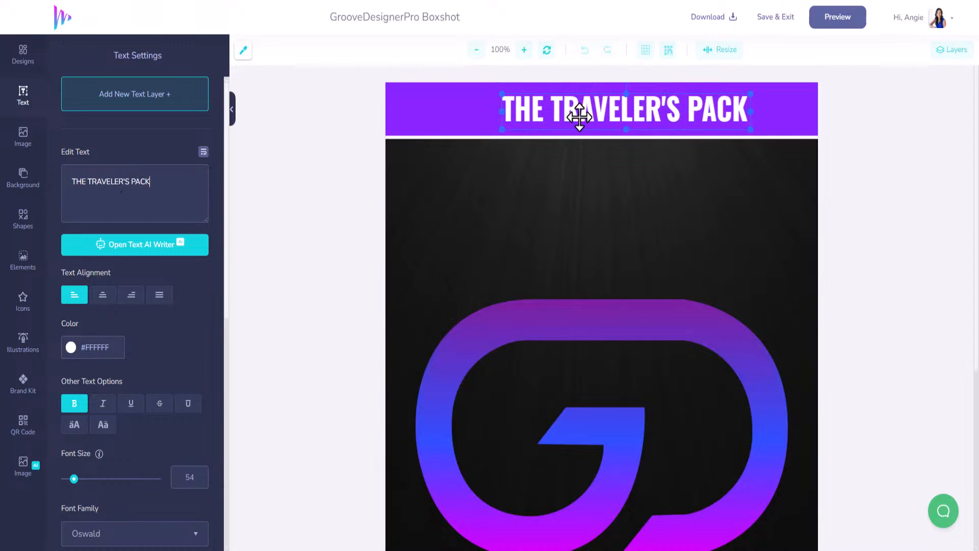
drag(580, 119, 557, 111)
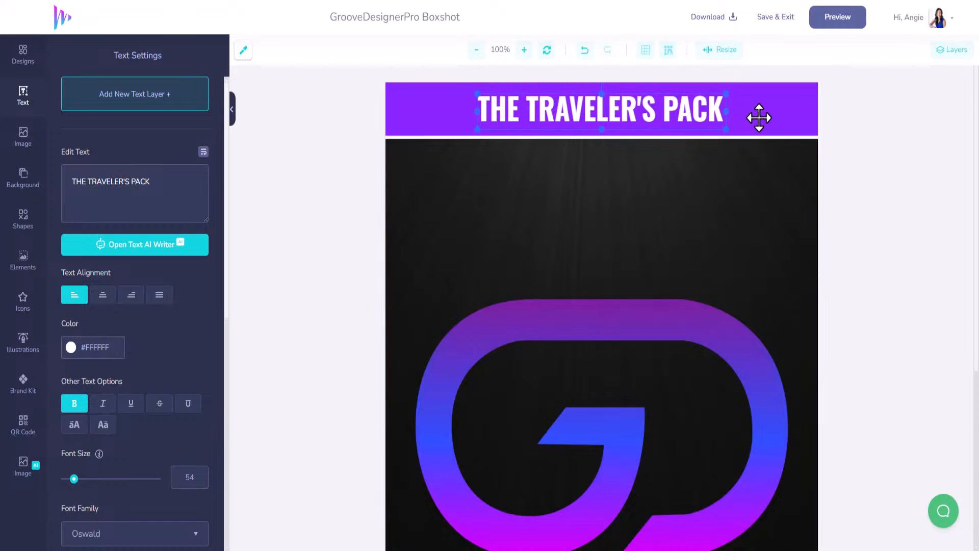
Recolor the purple banner with the cyan MarketersFM brand color
click(759, 115)
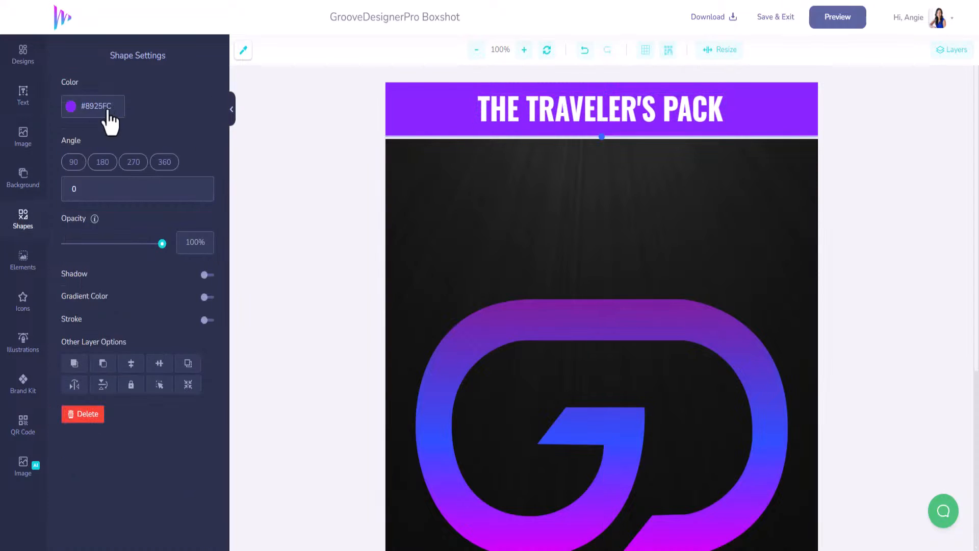
click(22, 388)
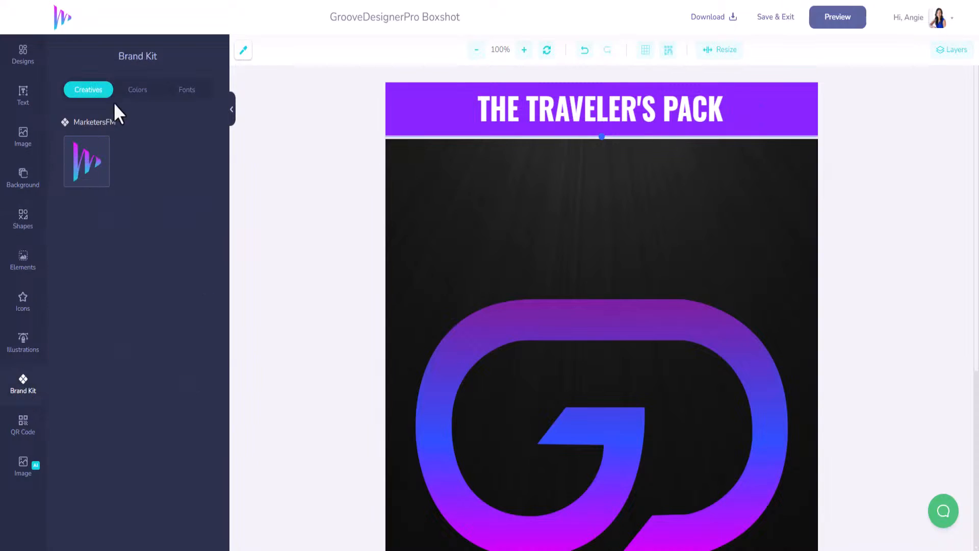
click(134, 90)
click(72, 161)
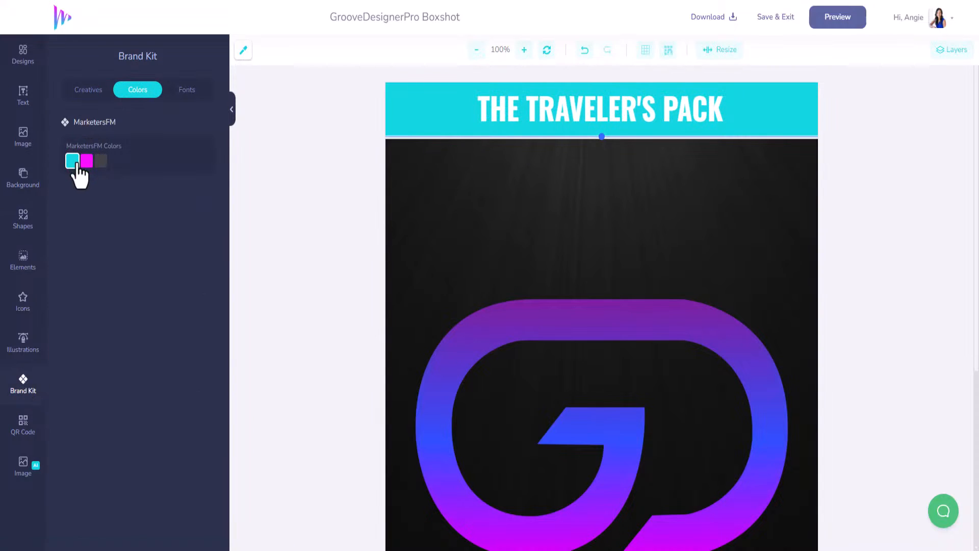
Replace the purple GD logo on the box front with the MarketersFM logo from the brand kit
click(546, 316)
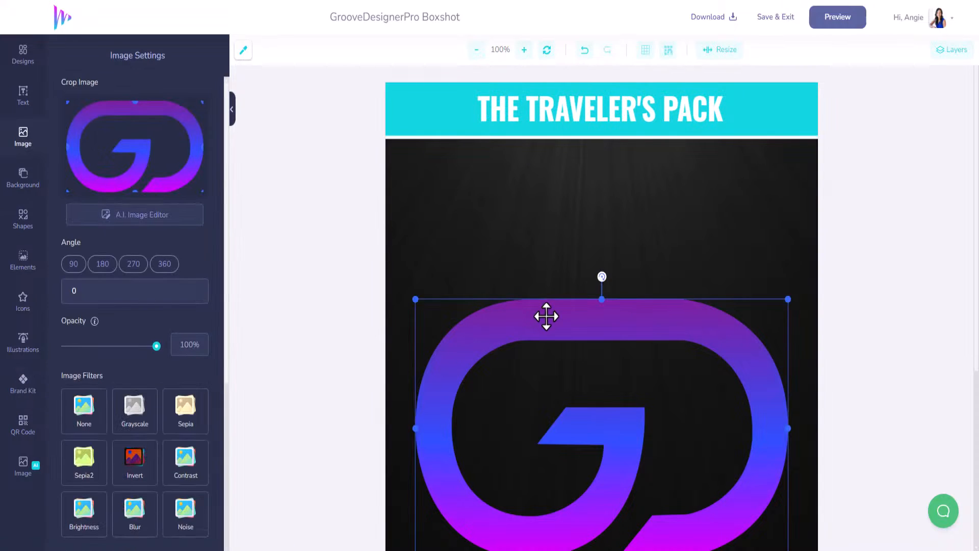
key(Delete)
click(19, 390)
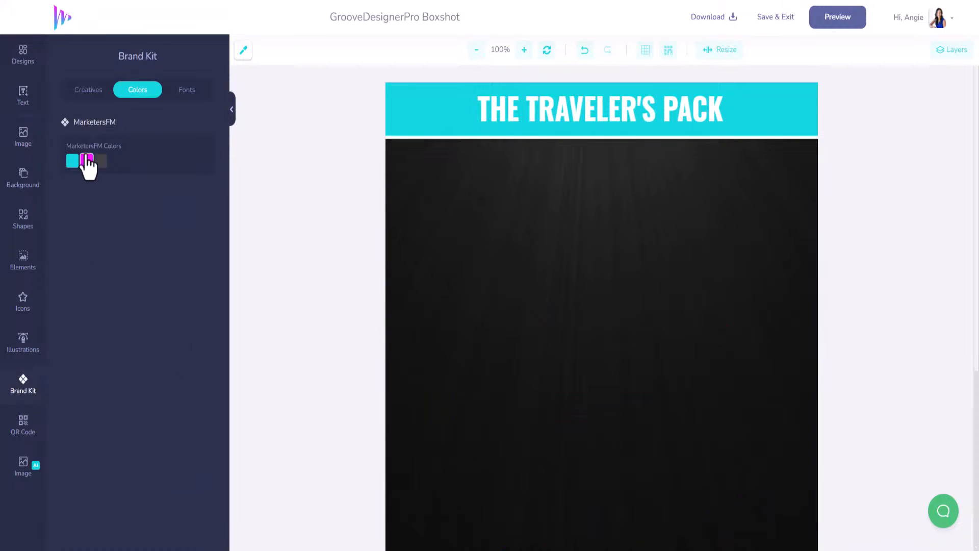
click(87, 90)
click(81, 176)
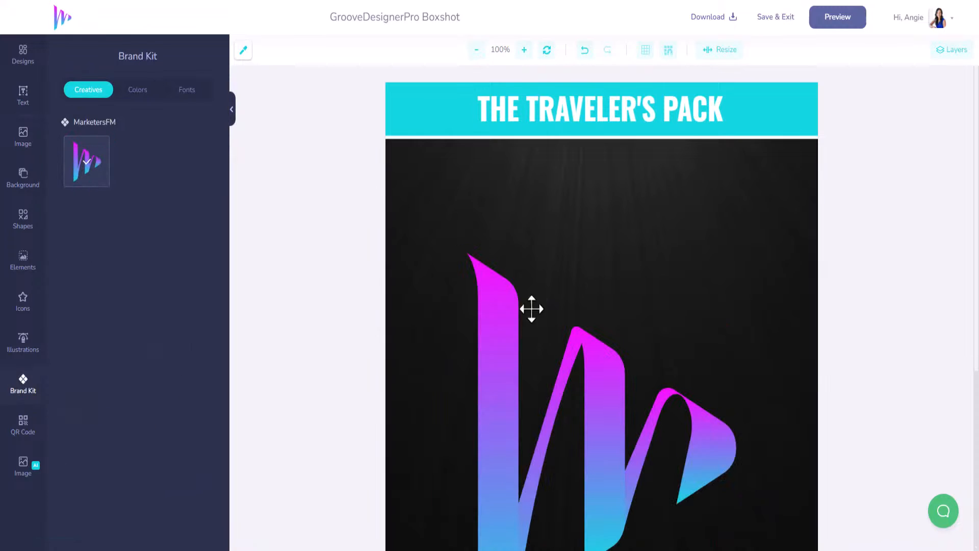
Delete the GrooveDesignerPro wordmark below the logo on the box front
scroll(561, 365, down, 5)
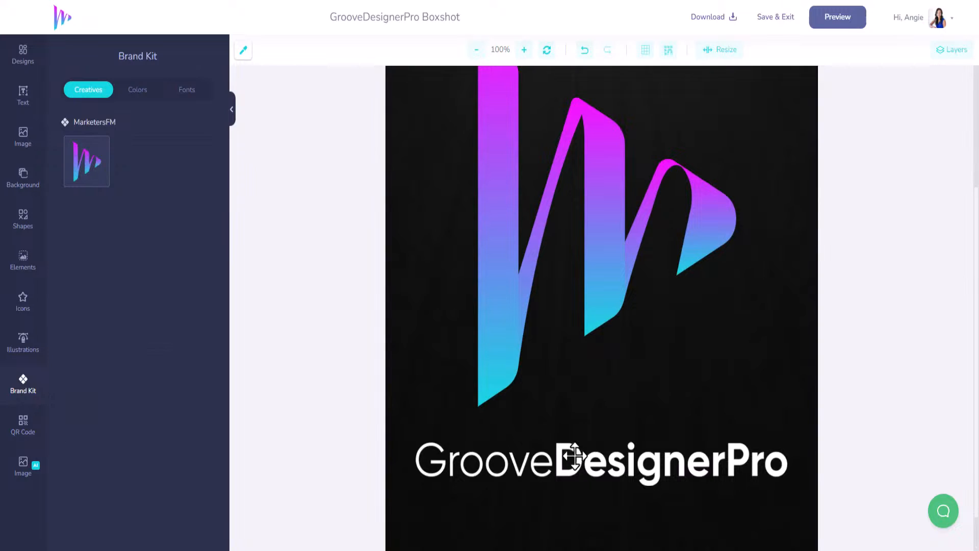
click(574, 459)
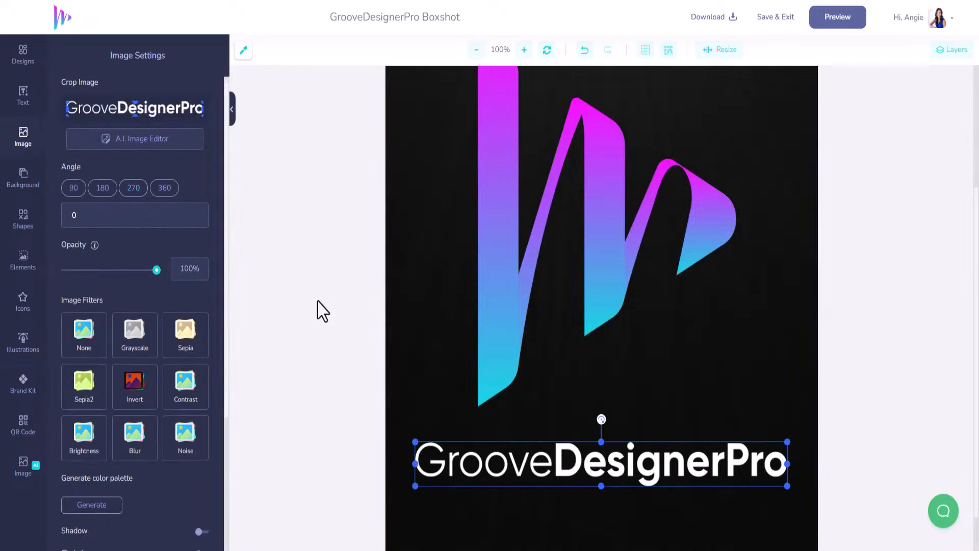
key(Delete)
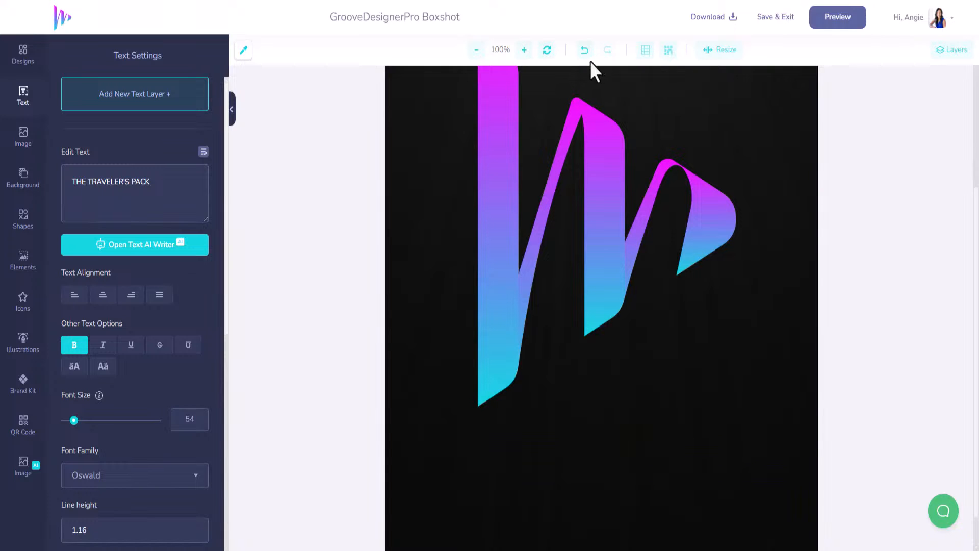
Shrink the MarketersFM logo and position it around the middle of the box front, below the banner
click(476, 51)
click(476, 51)
click(477, 51)
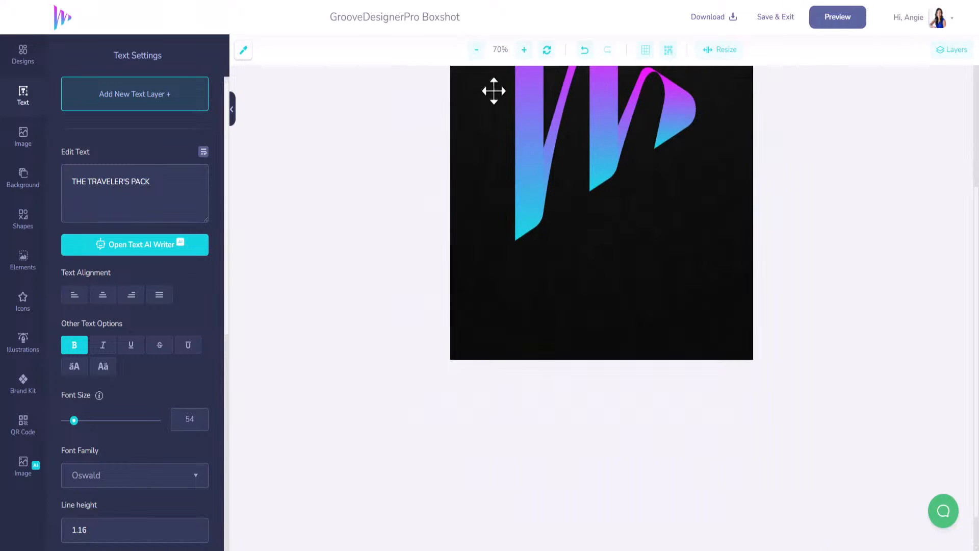
scroll(551, 256, up, 5)
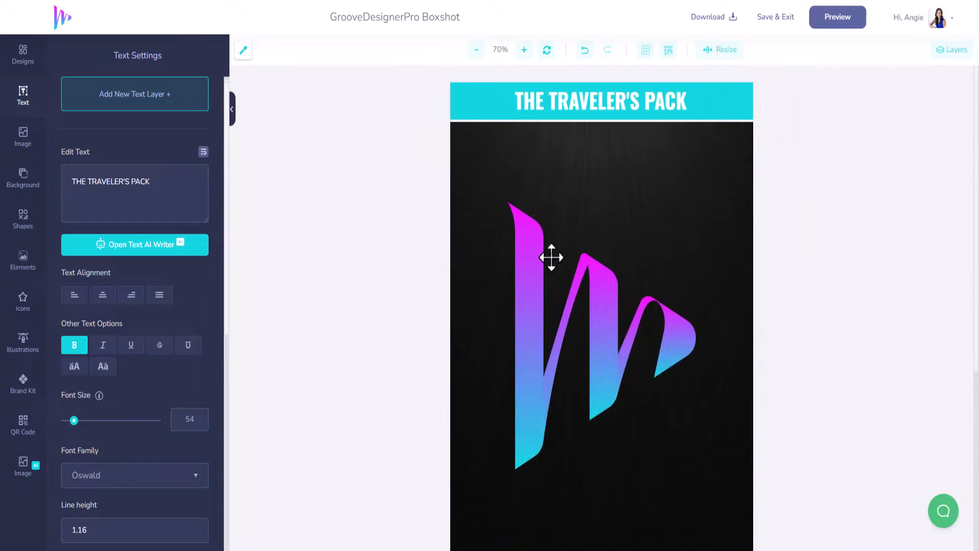
scroll(551, 256, down, 2)
scroll(552, 257, up, 2)
click(525, 249)
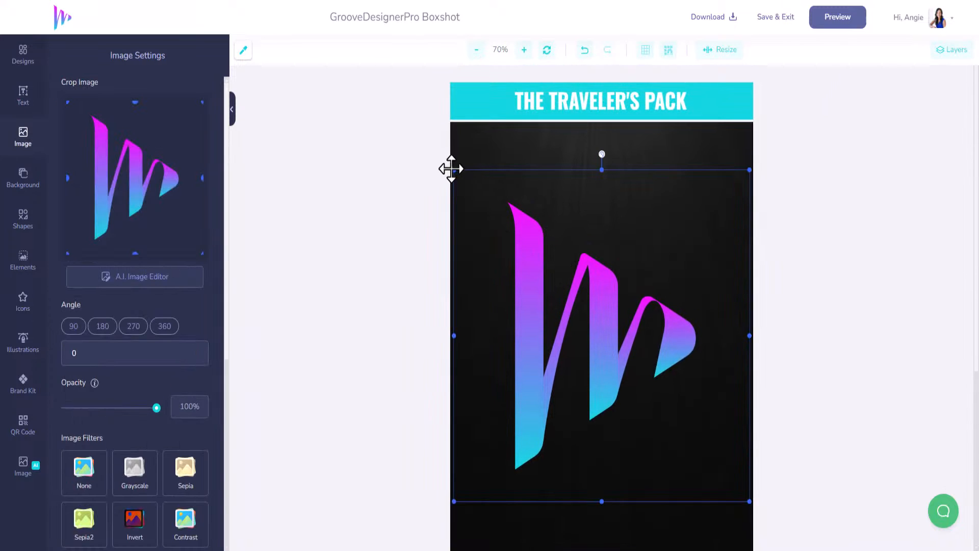
drag(456, 174, 532, 256)
drag(650, 377, 622, 323)
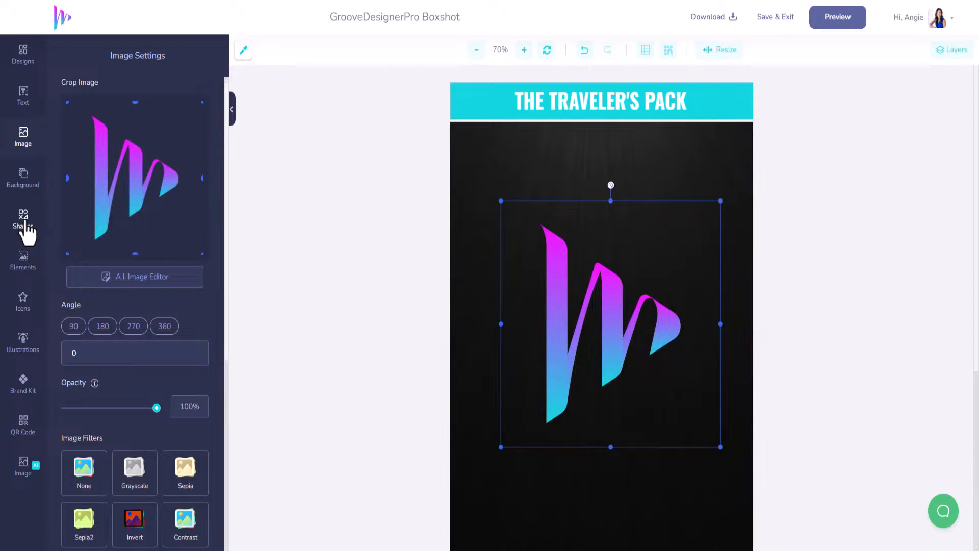
Add the green, teal and orange curved-stripe pattern shape and enlarge it to cover the box front below the banner
click(23, 225)
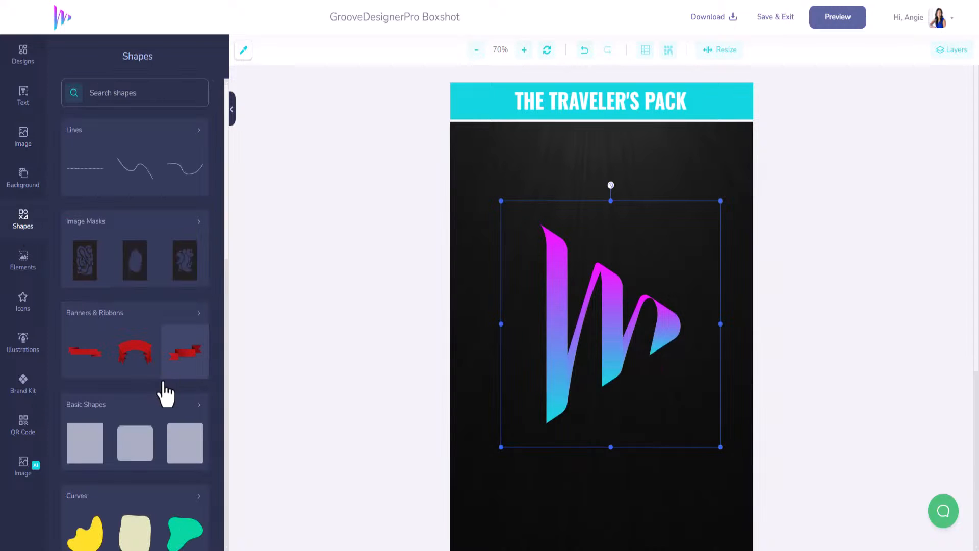
scroll(163, 393, down, 3)
scroll(162, 390, down, 9)
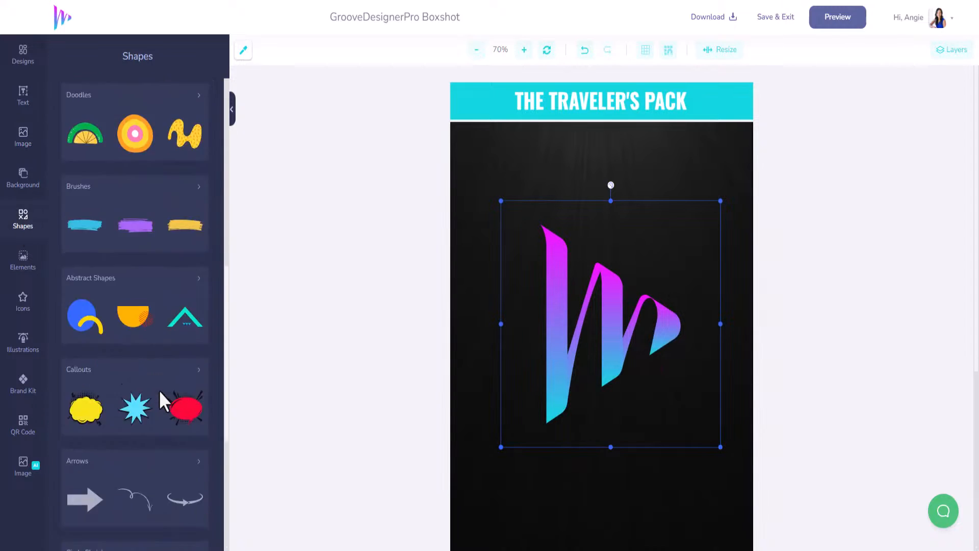
scroll(159, 390, down, 2)
click(194, 404)
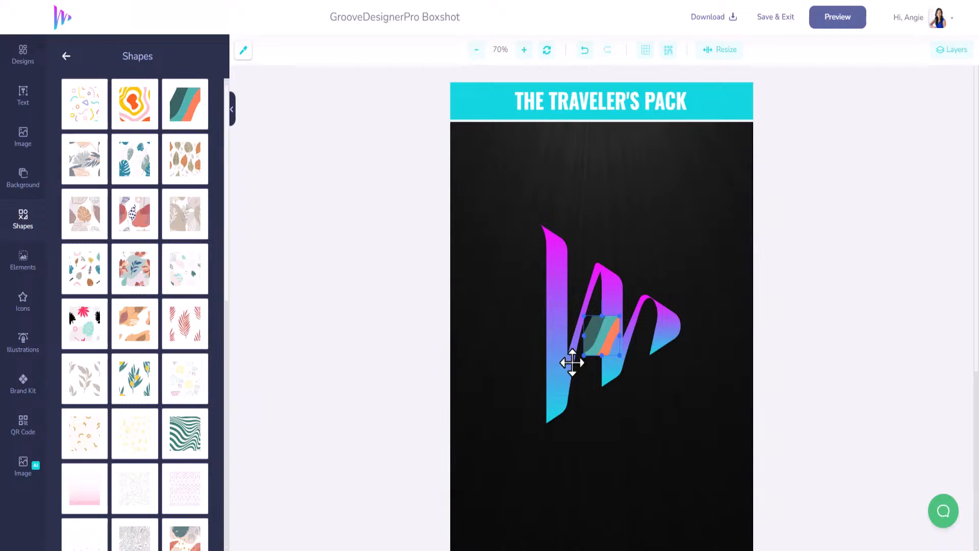
scroll(612, 433, down, 3)
drag(584, 355, 577, 410)
scroll(577, 362, up, 3)
drag(634, 367, 852, 122)
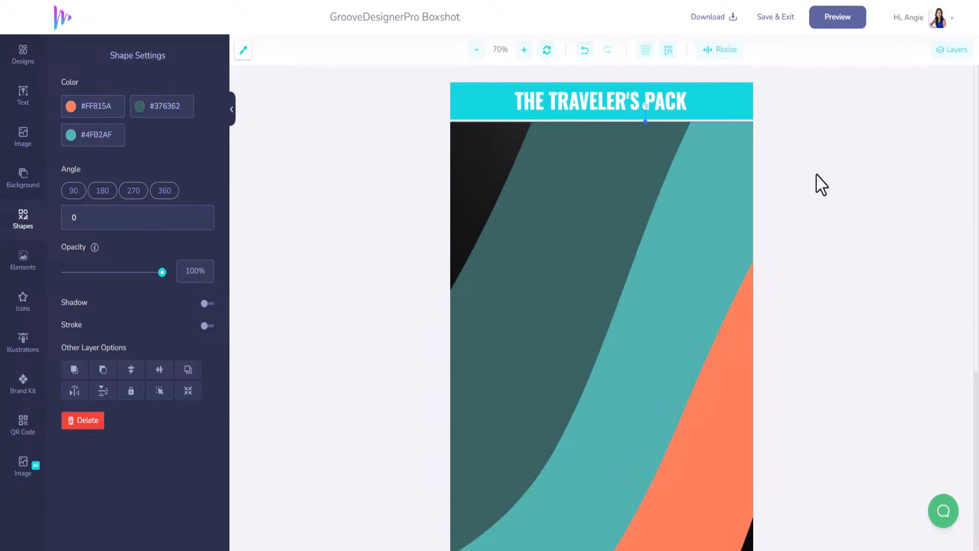
Recolor the pattern's teal stripe to #12D6DF and its orange stripe to #F70FFF
click(84, 137)
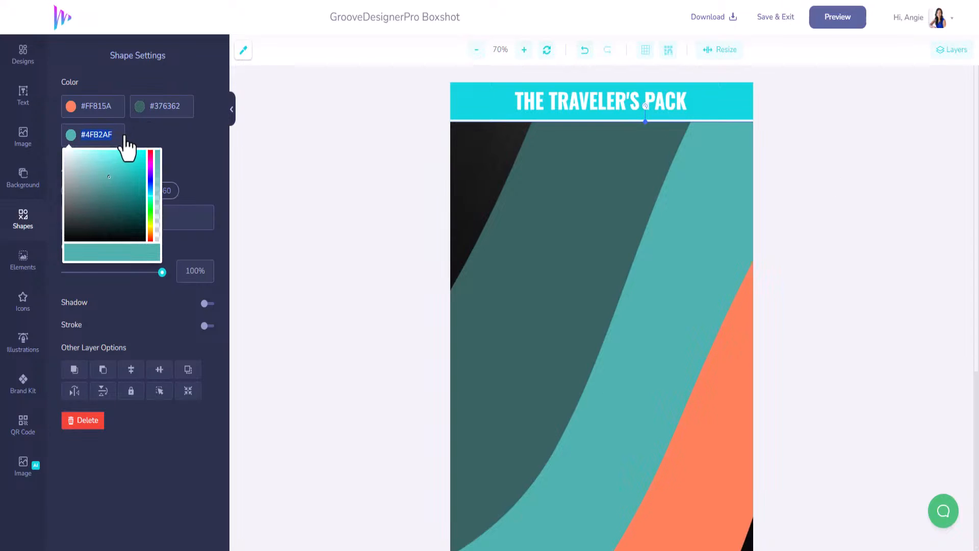
text(#12D6D)
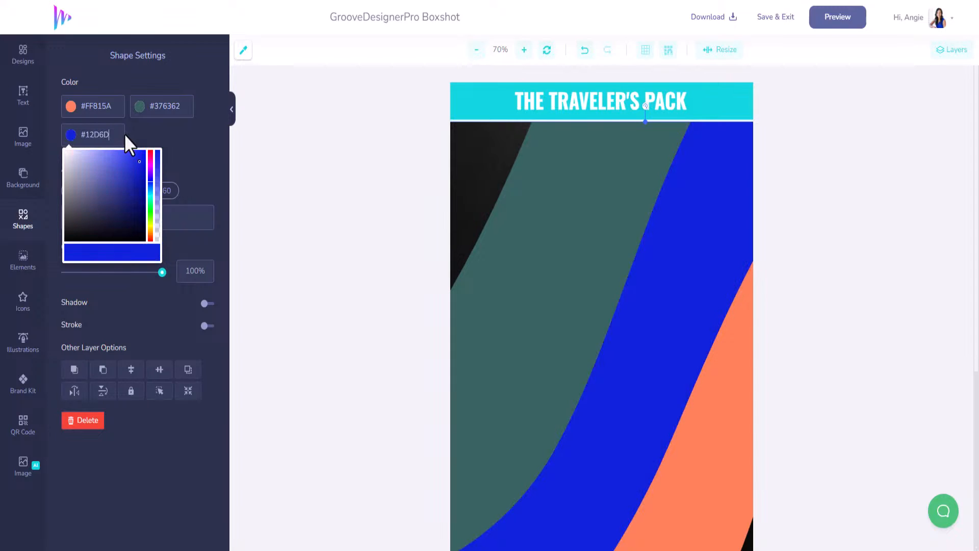
text(F)
click(88, 109)
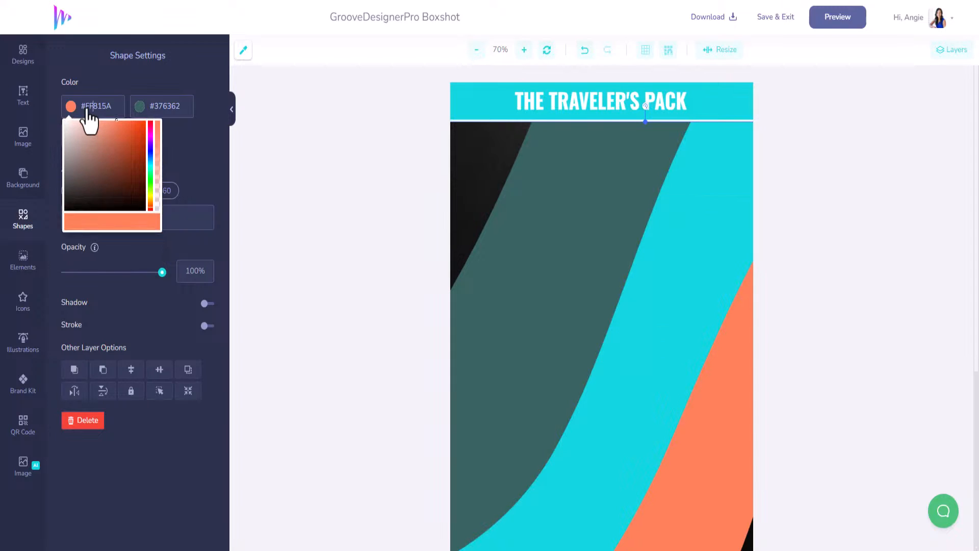
text(#F70FFF)
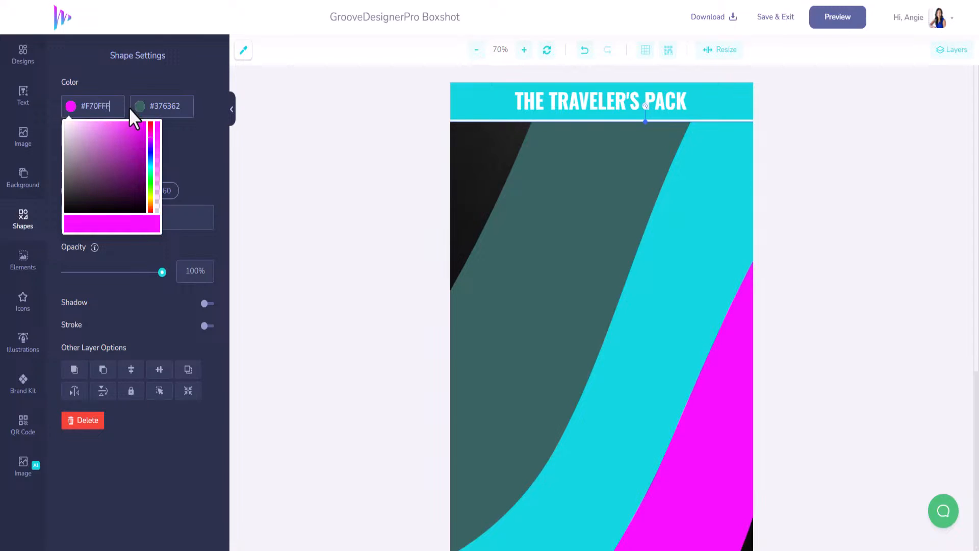
Recolor the pattern's dark green stripe to #464643
click(158, 107)
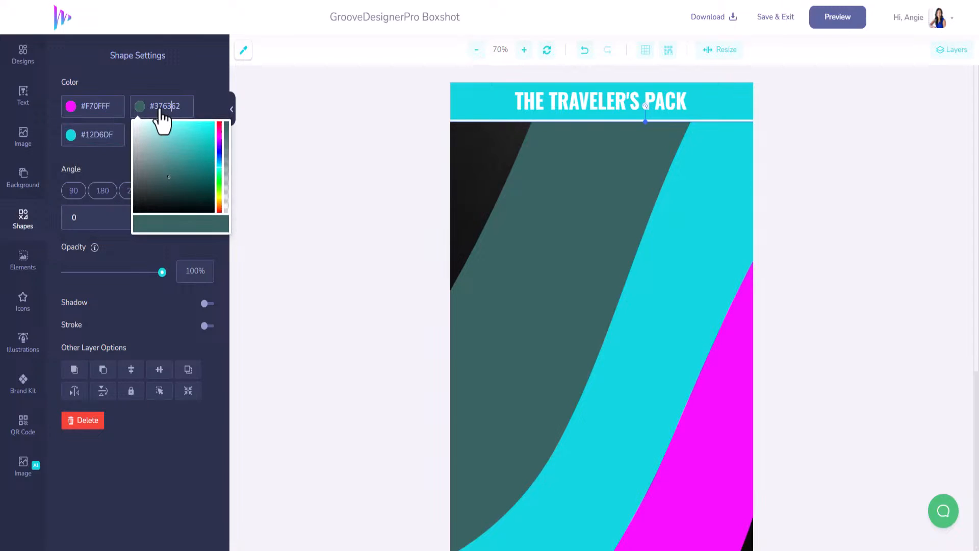
drag(157, 107, 221, 107)
key(BackSpace)
key(BackSpace)
text(464)
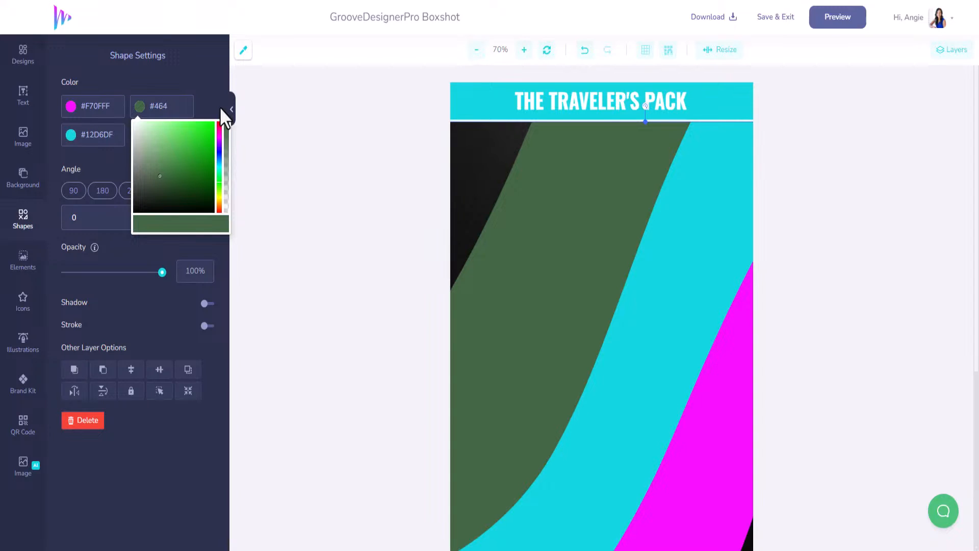
text(6438)
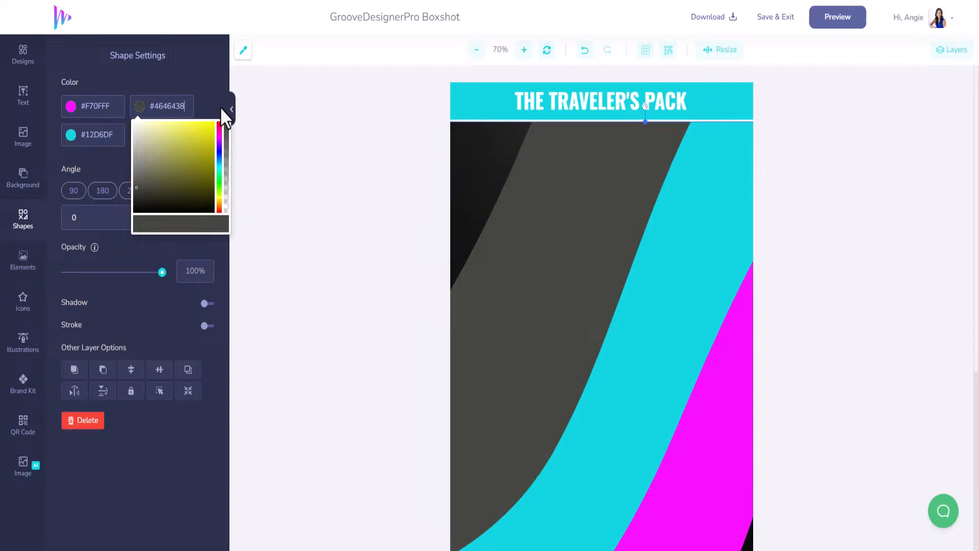
click(214, 94)
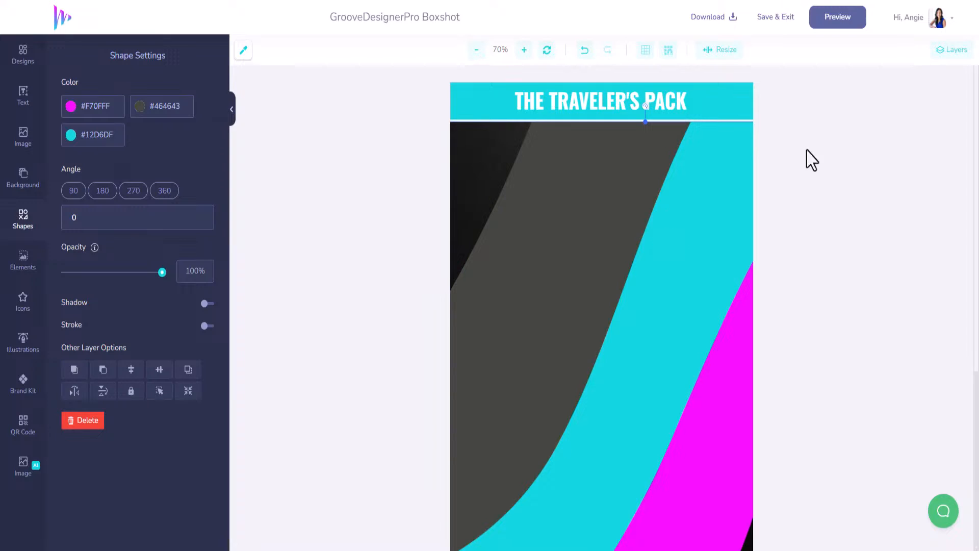
Move the striped pattern layer beneath the logo and banner layers, just above the bottom background image
click(949, 50)
drag(860, 106, 854, 228)
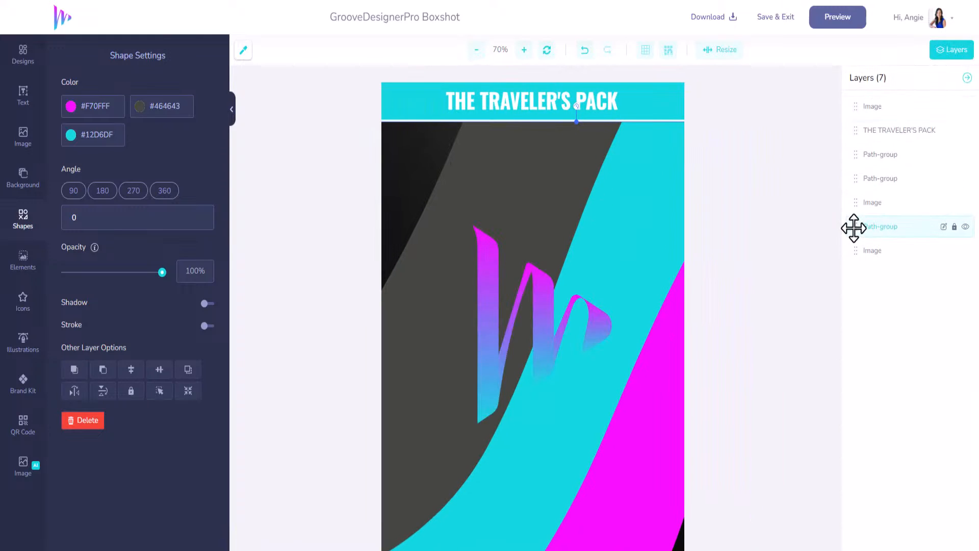
Turn on the shadow for the MarketersFM logo on the box front
click(542, 302)
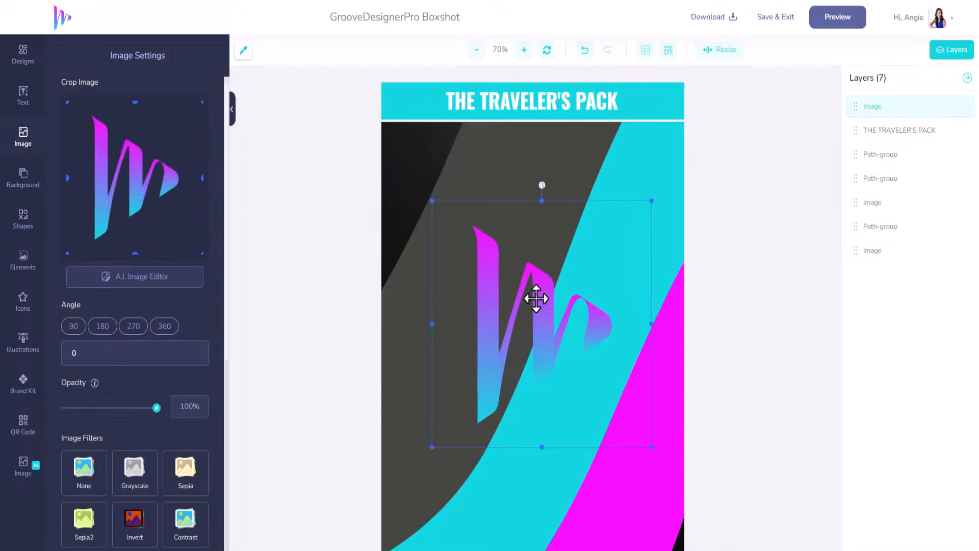
scroll(164, 417, down, 5)
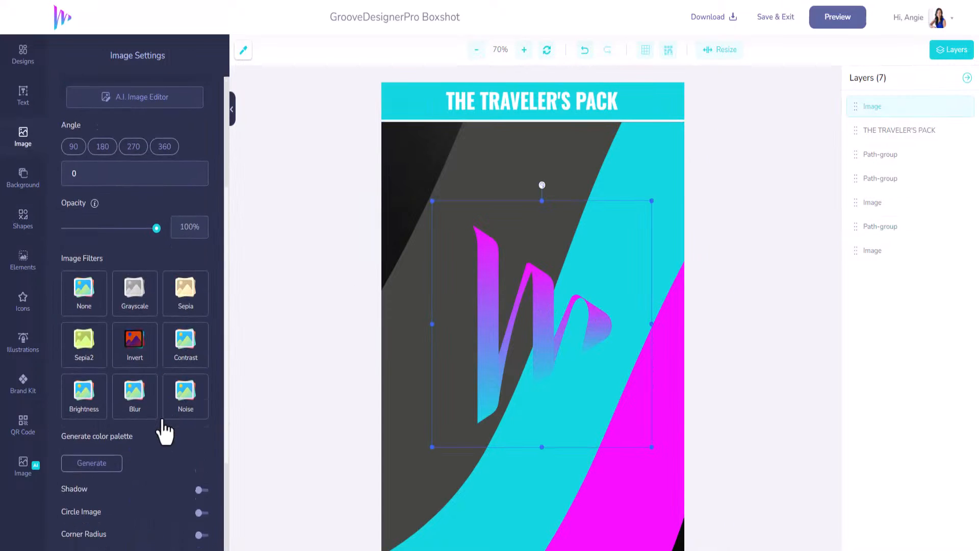
click(200, 383)
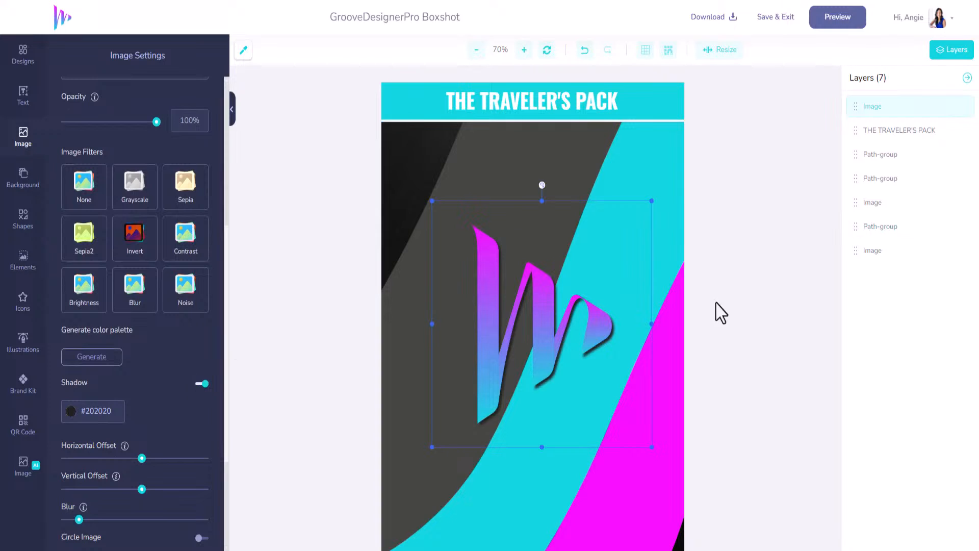
scroll(709, 296, down, 3)
scroll(711, 294, up, 1)
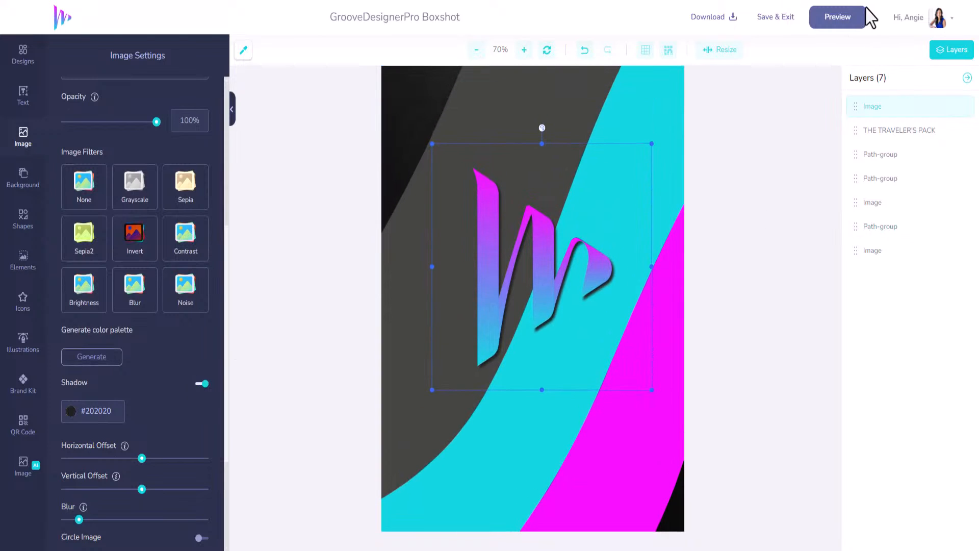
Preview the edited front face on the 3D box and close the preview
click(852, 21)
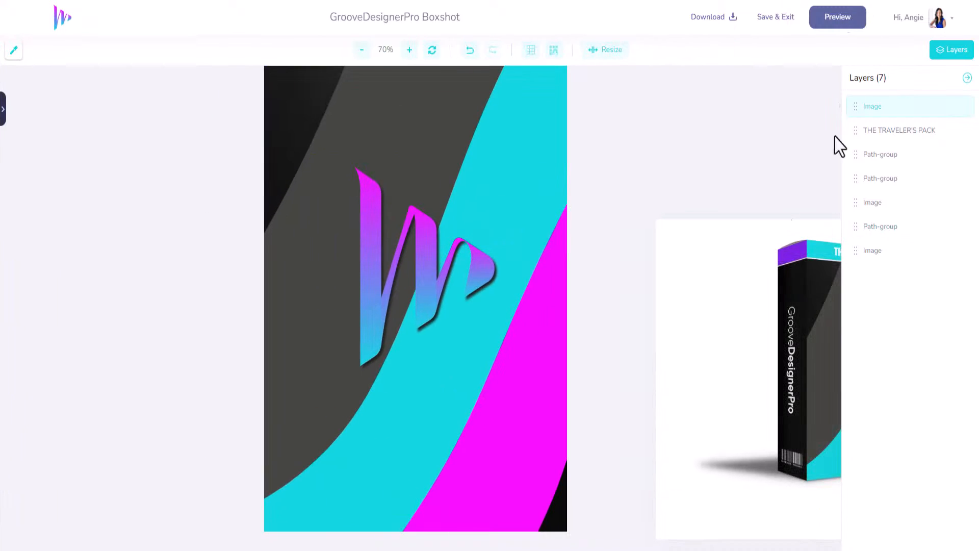
drag(728, 446, 644, 428)
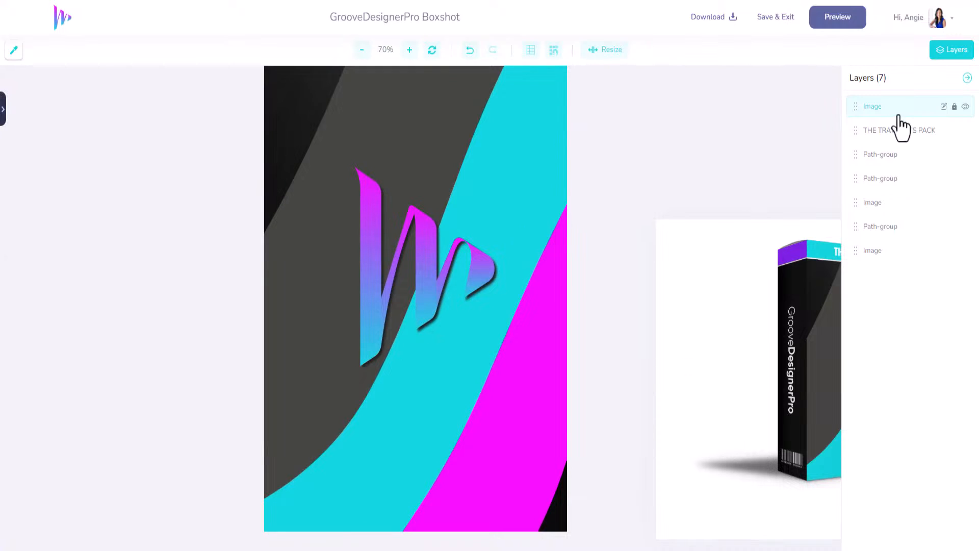
click(967, 78)
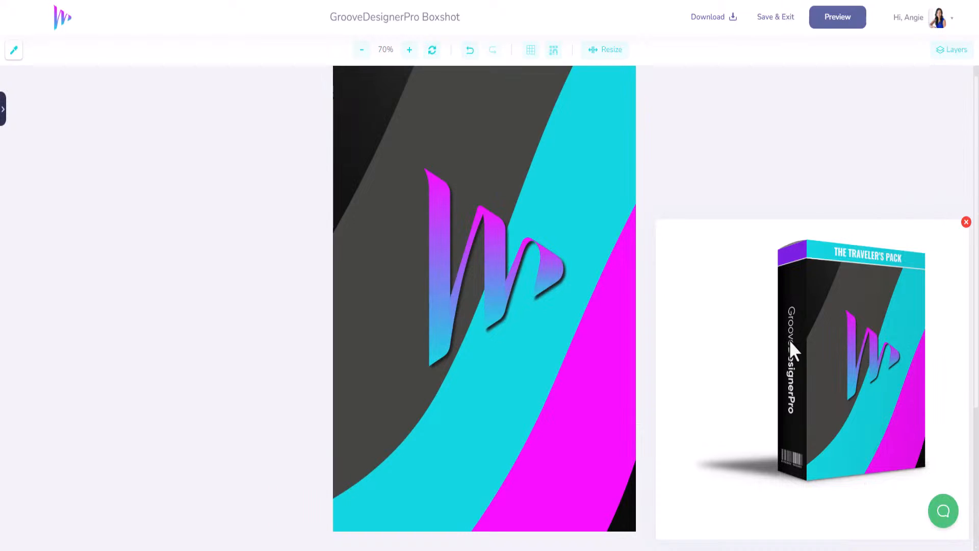
click(967, 223)
Save and exit the front face design, and open the box's spine for editing
click(784, 24)
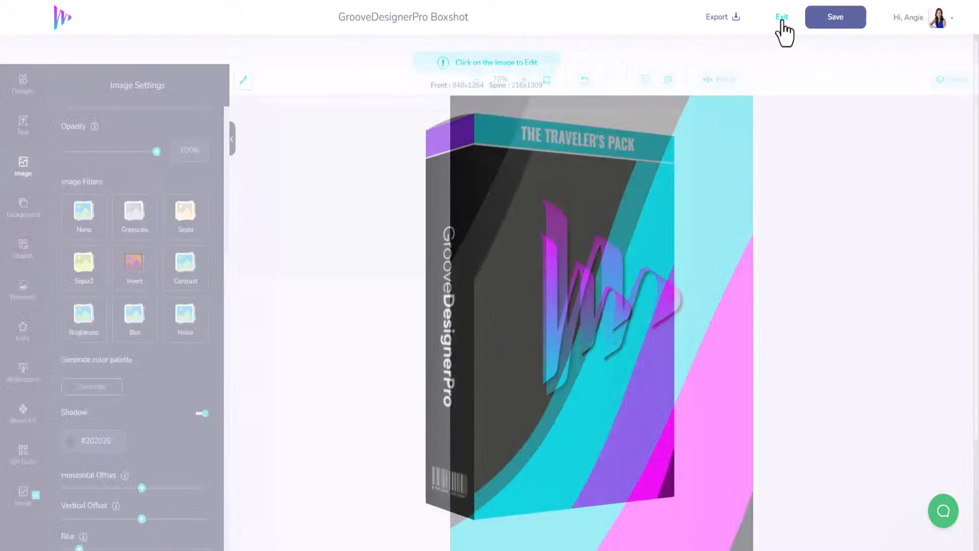
click(452, 283)
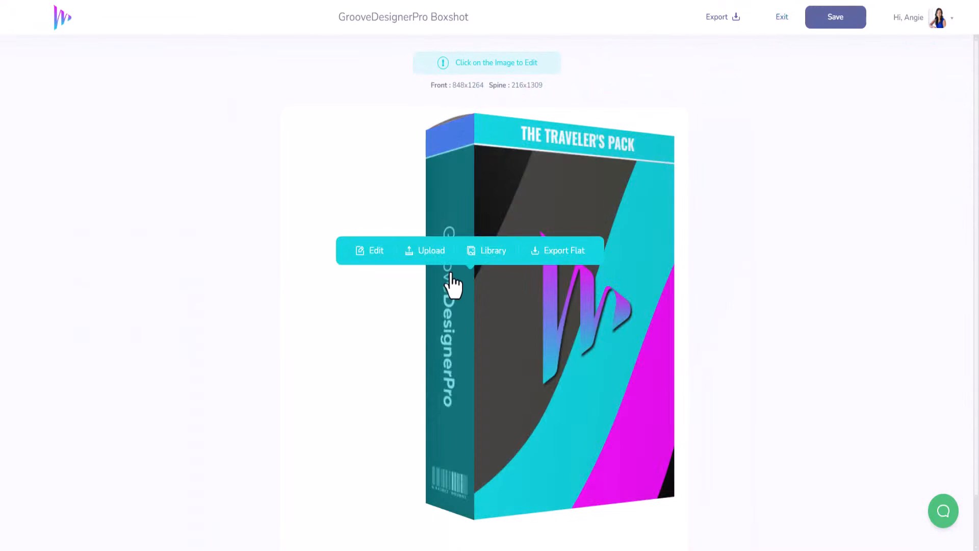
click(364, 256)
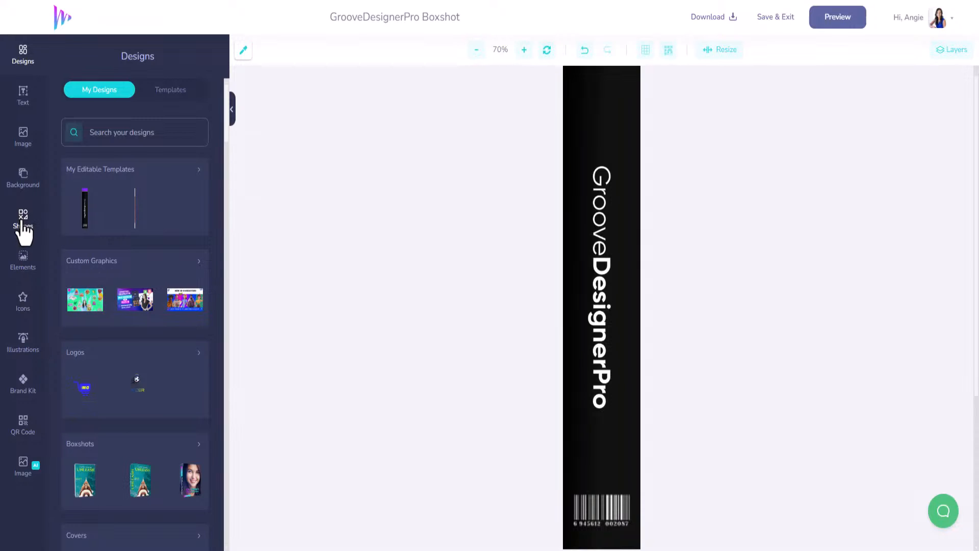
Add the three-colour diagonal stripe shape to the spine and enlarge it well beyond the spine's width
click(23, 230)
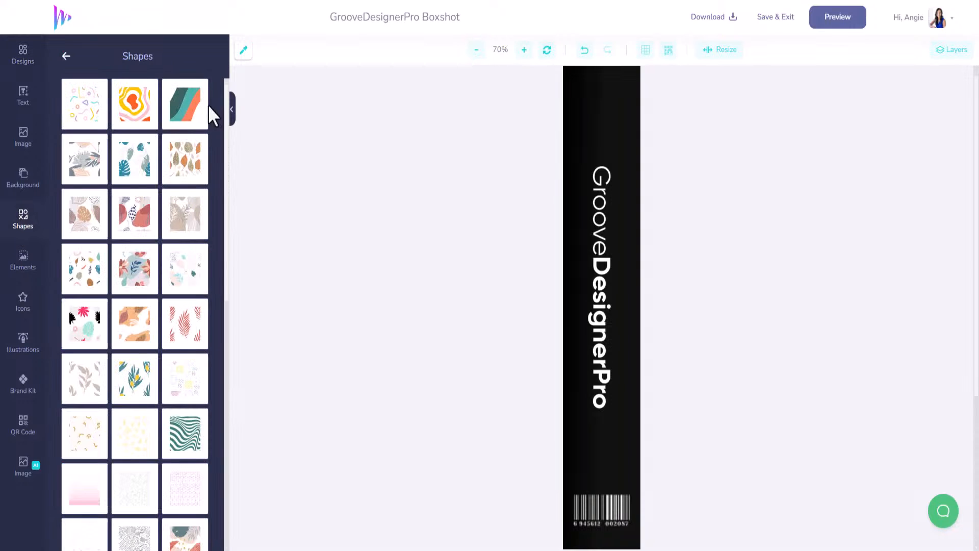
click(192, 117)
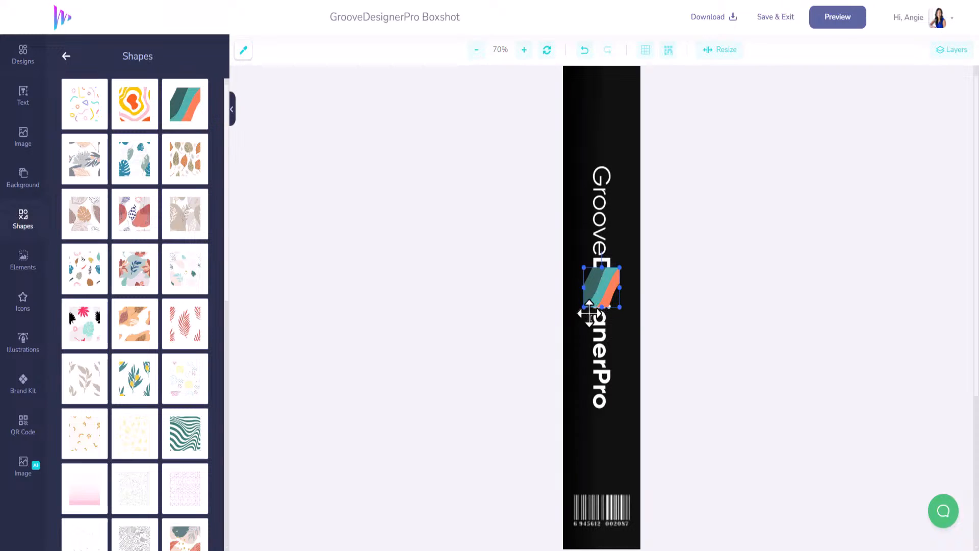
drag(583, 307, 485, 516)
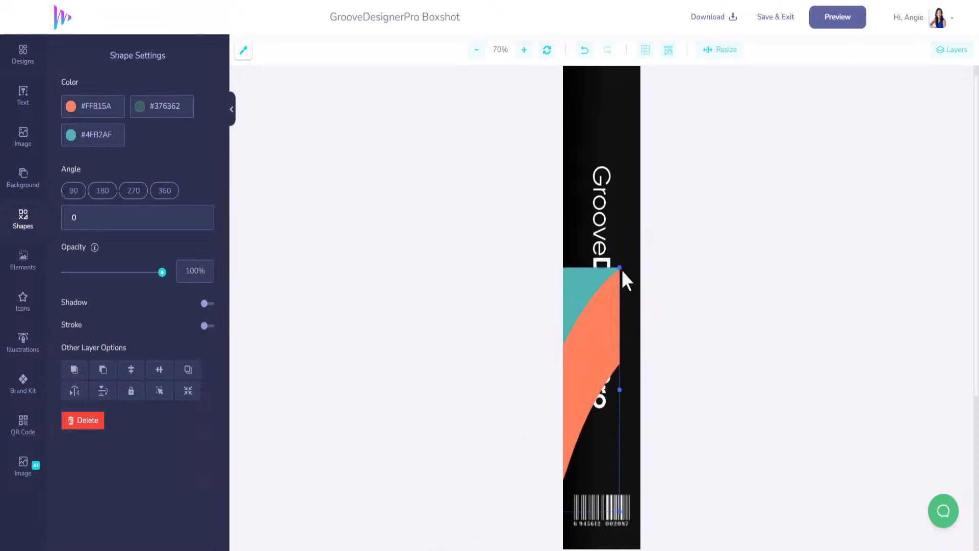
click(476, 49)
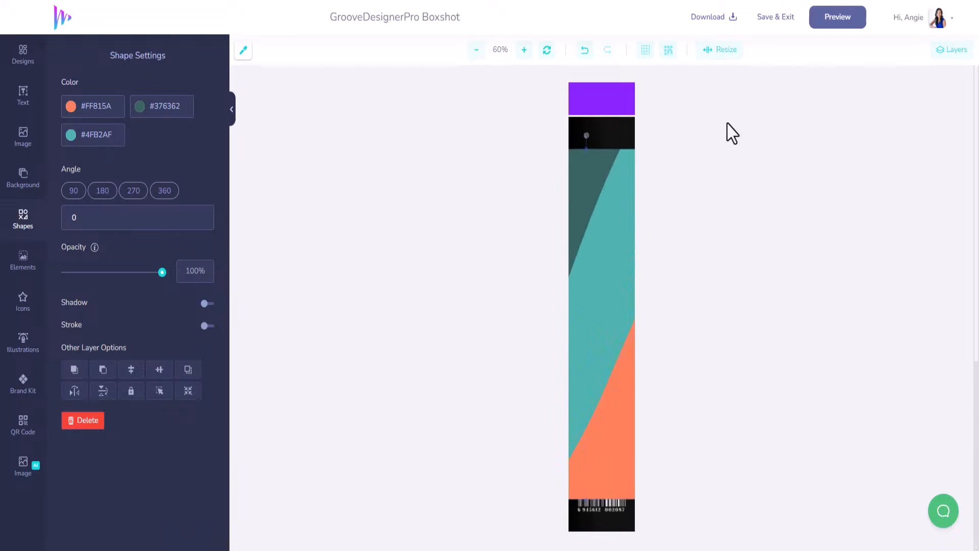
Position the striped shape over the spine below the purple band, stretch it to the bottom edge, and flip it horizontally
drag(574, 482, 707, 480)
drag(598, 452, 646, 459)
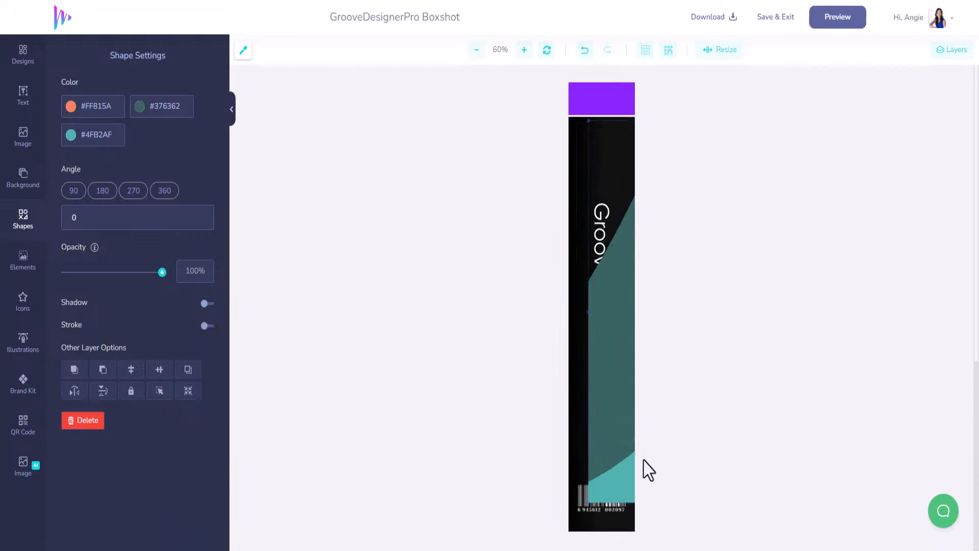
drag(594, 502, 570, 539)
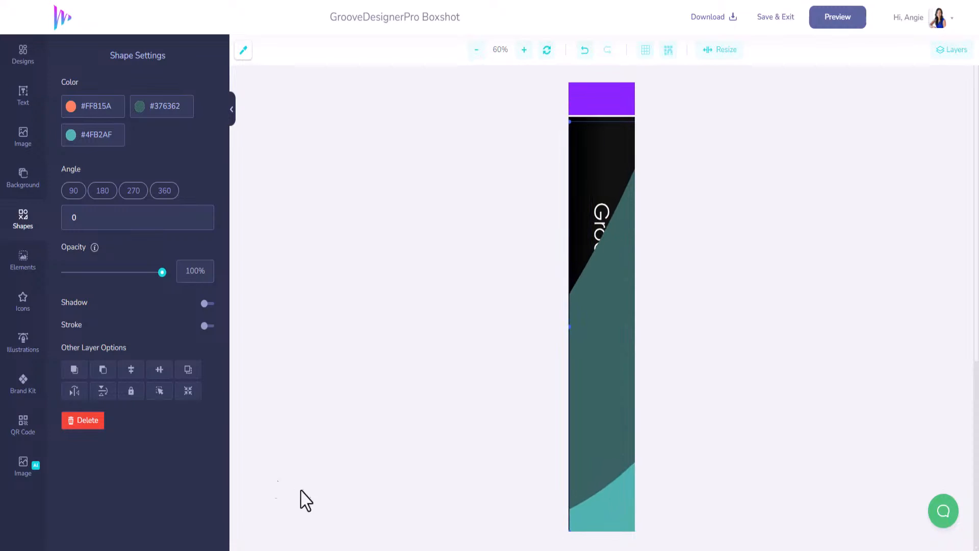
click(75, 391)
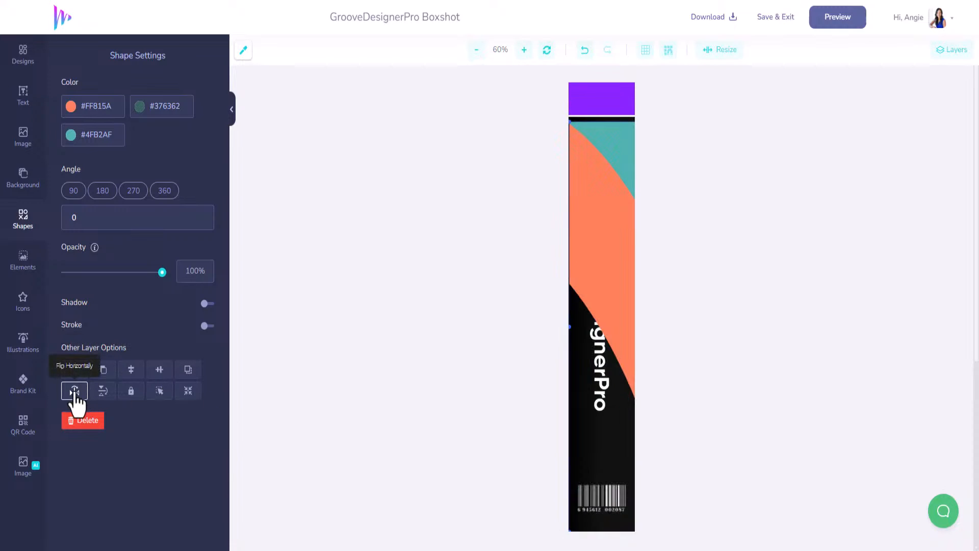
drag(566, 243, 616, 340)
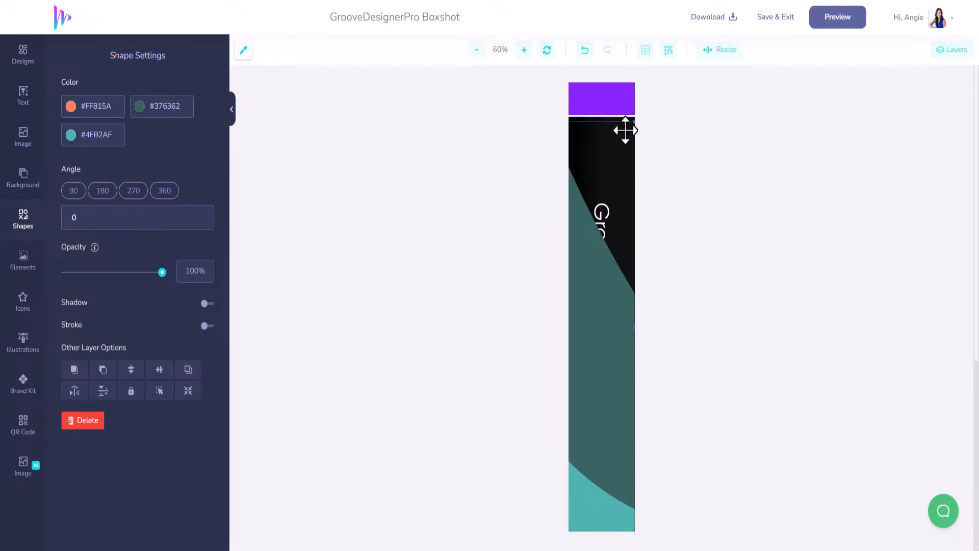
Recolor the striped shape: teal to #12D6DF, orange to #F70FFF, and dark green to #464648
click(87, 136)
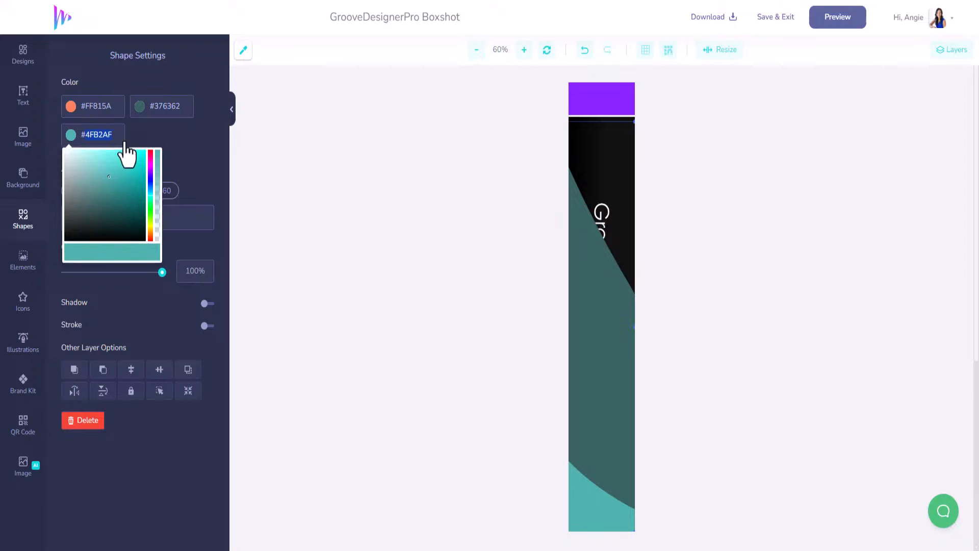
text(#12D6DF)
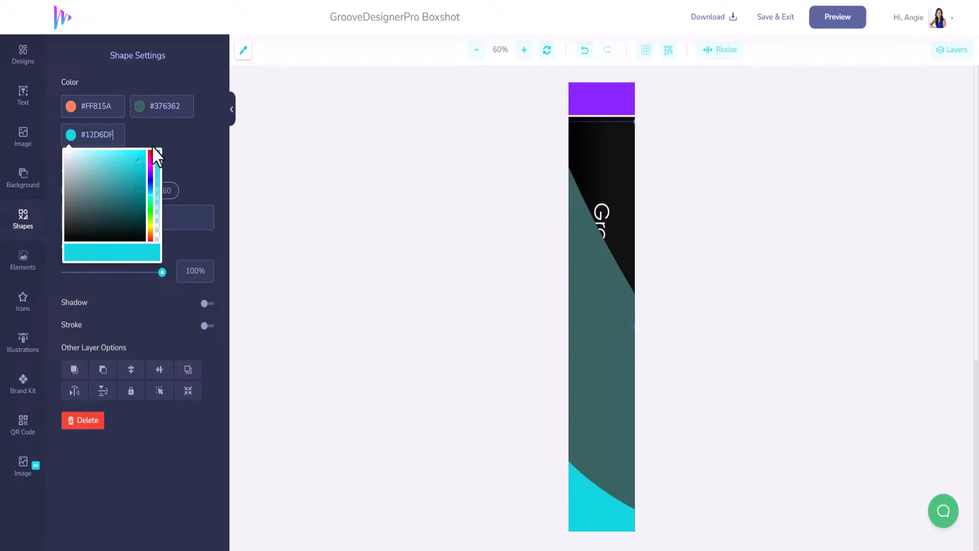
click(88, 106)
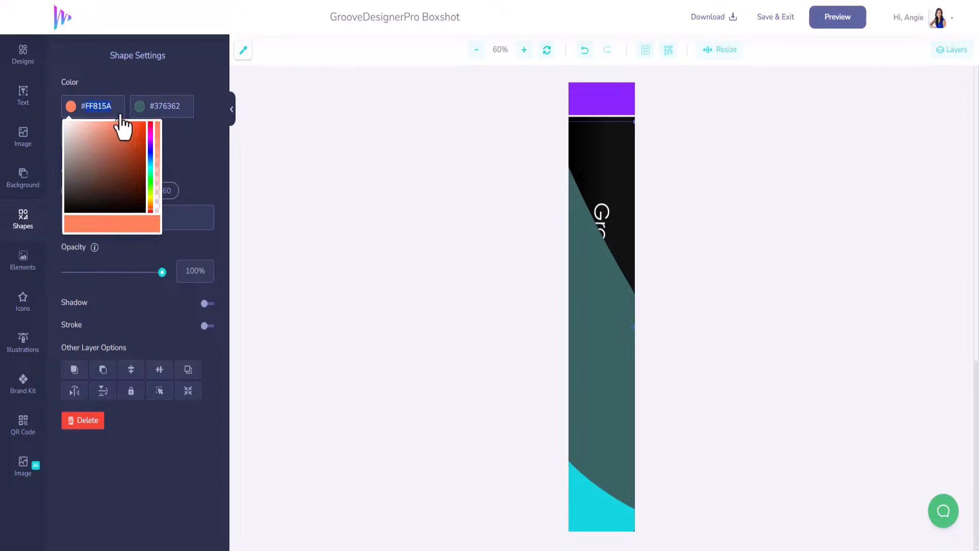
text(#F70FFF)
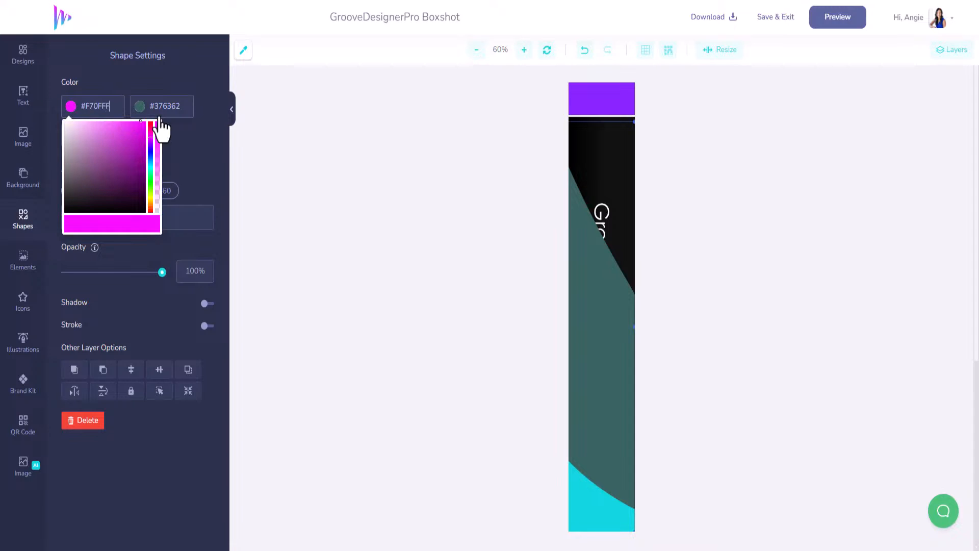
click(156, 110)
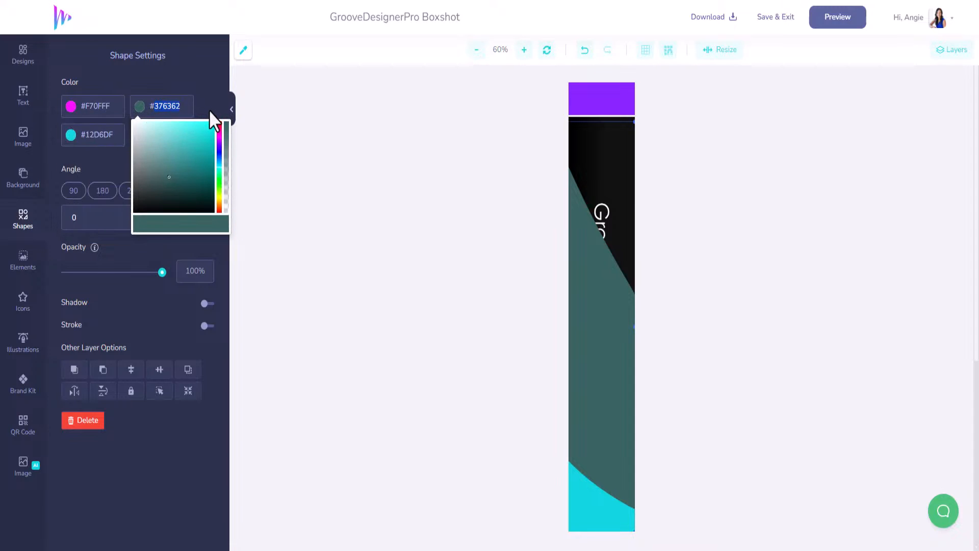
text(#464648)
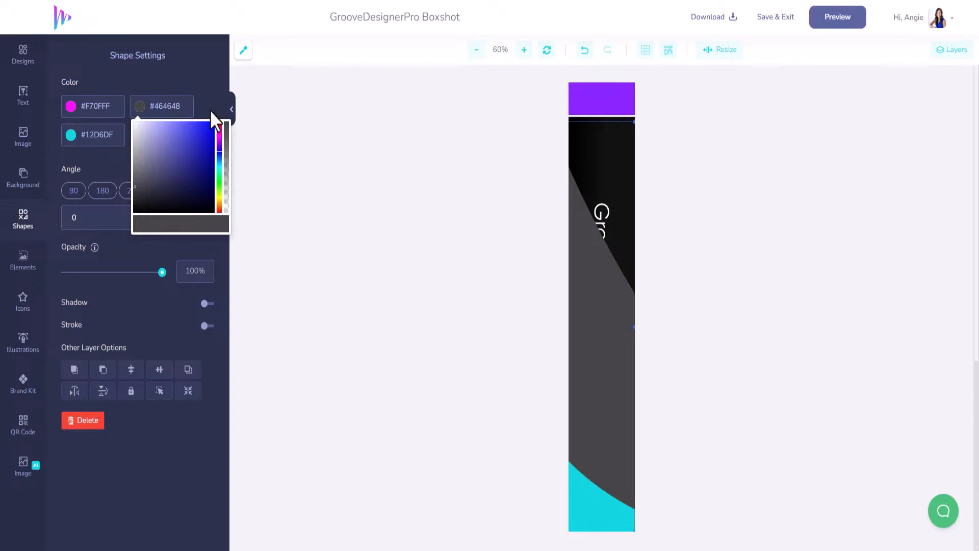
Preview the box, adjust the spine's stripes upward to line up with the front face, and refresh the preview
click(840, 25)
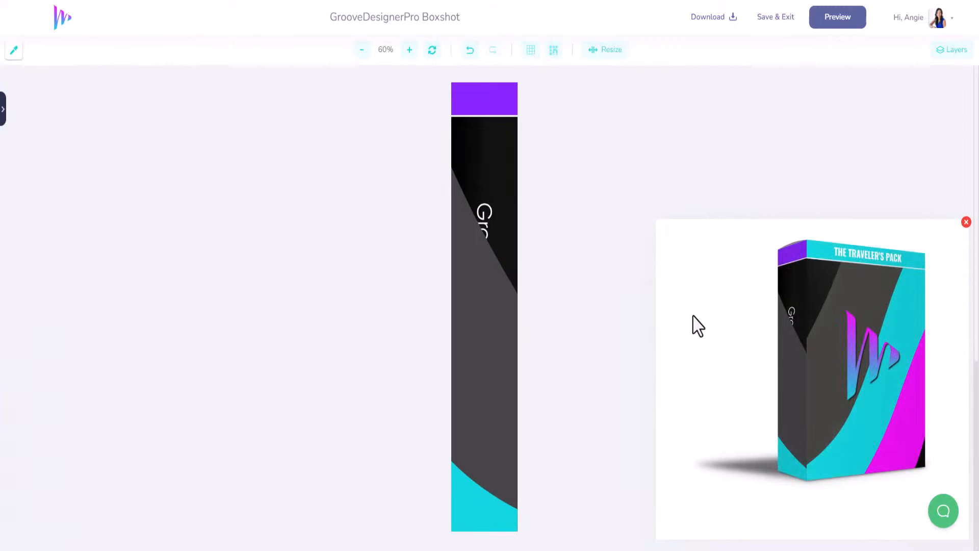
drag(507, 328, 497, 363)
click(839, 23)
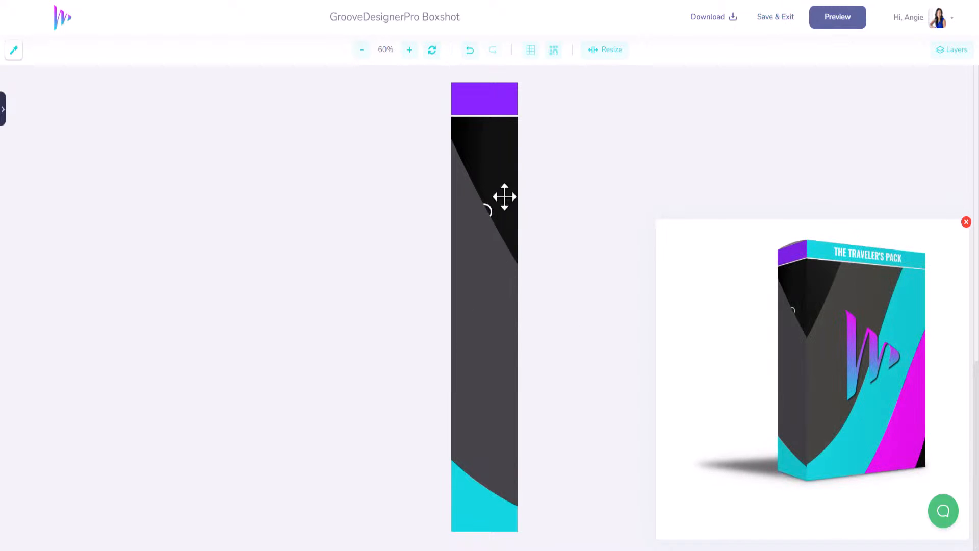
Move the striped pattern layer beneath the spine's title and barcode, and delete the GrooveDesignerPro title
click(952, 50)
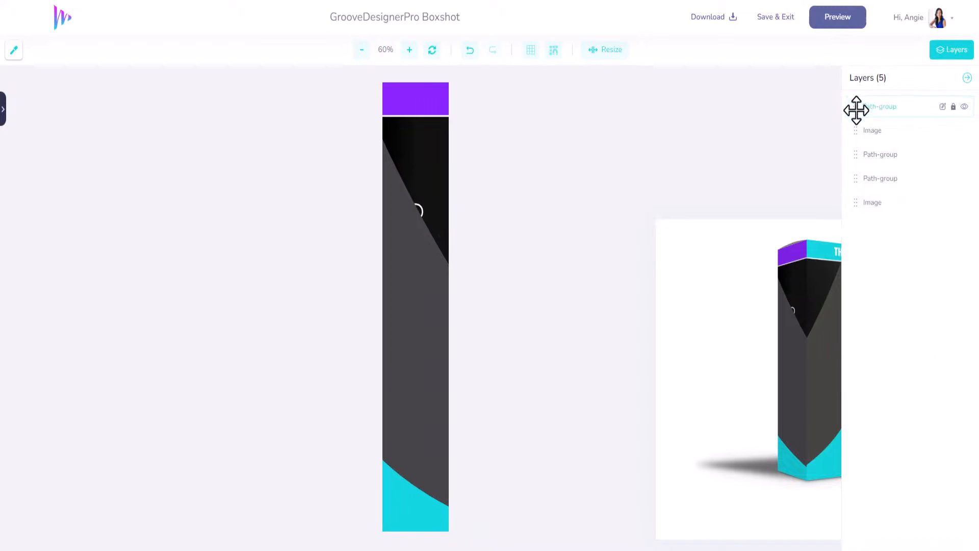
drag(857, 108, 858, 218)
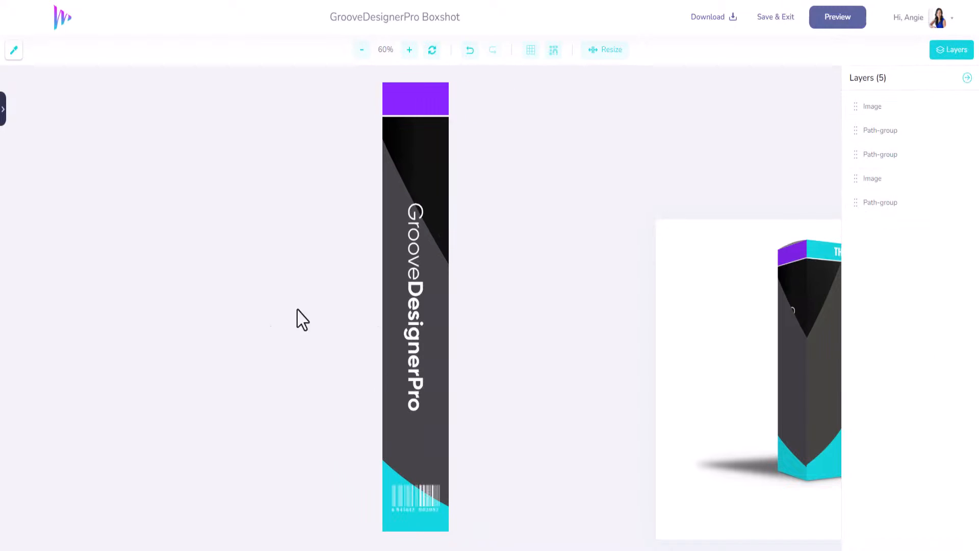
click(418, 343)
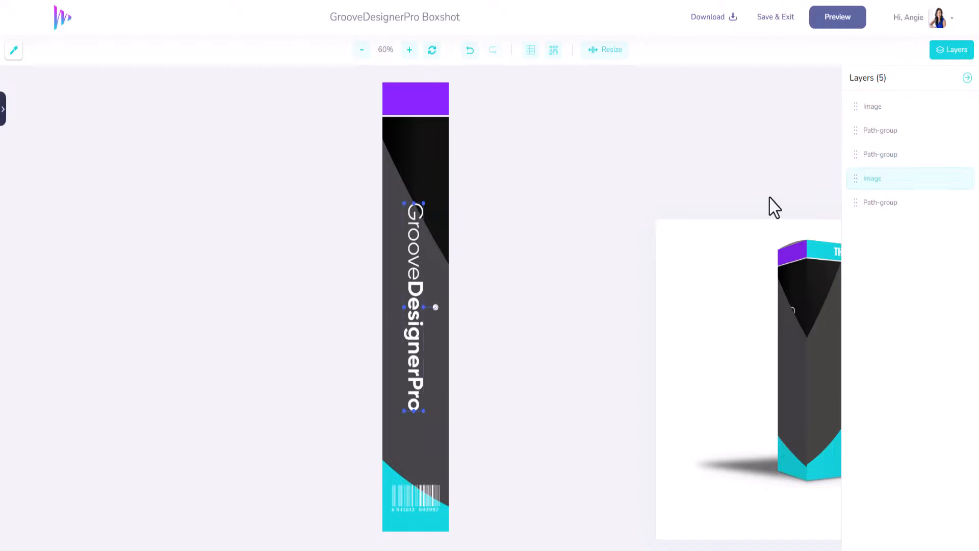
key(Delete)
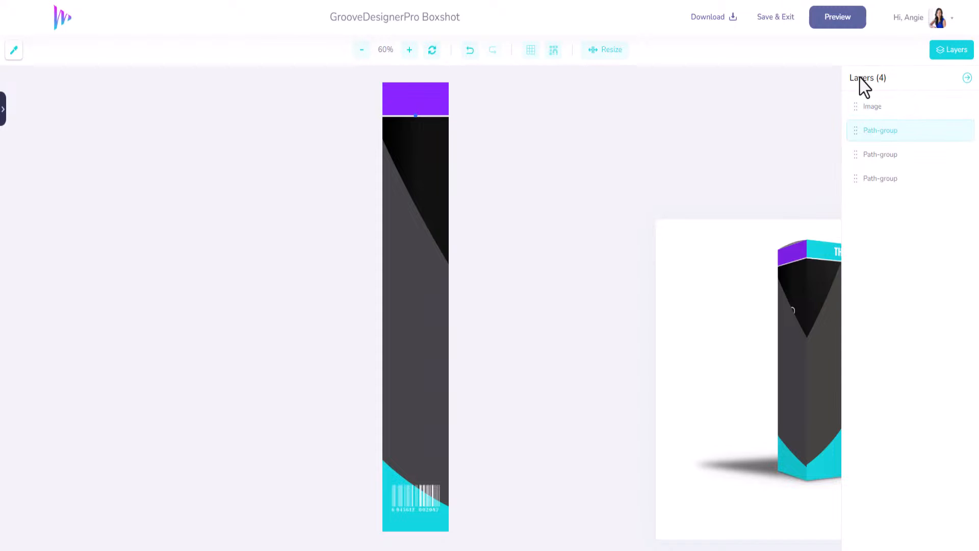
Close the box preview and recolor the purple band above the spine's stripes with the cyan from the MarketersFM brand kit
click(942, 131)
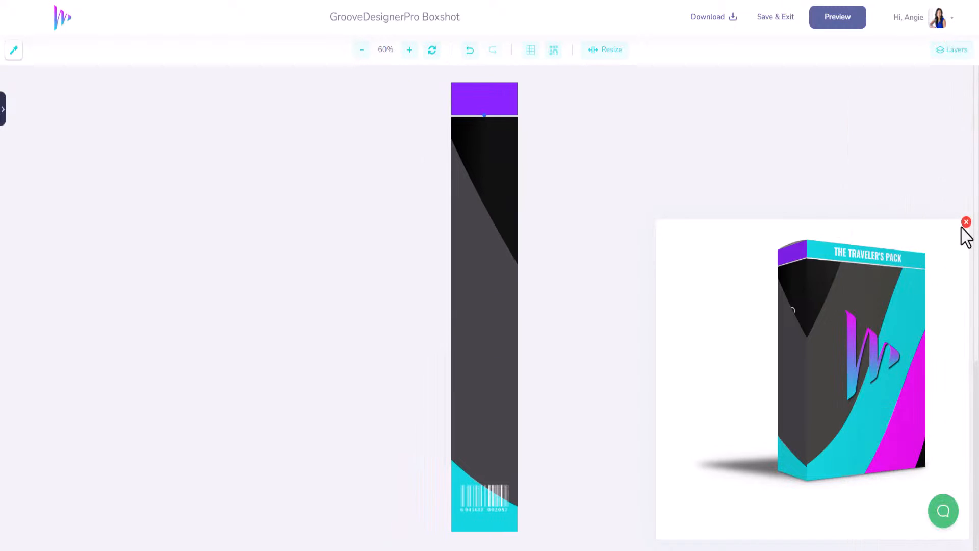
click(964, 221)
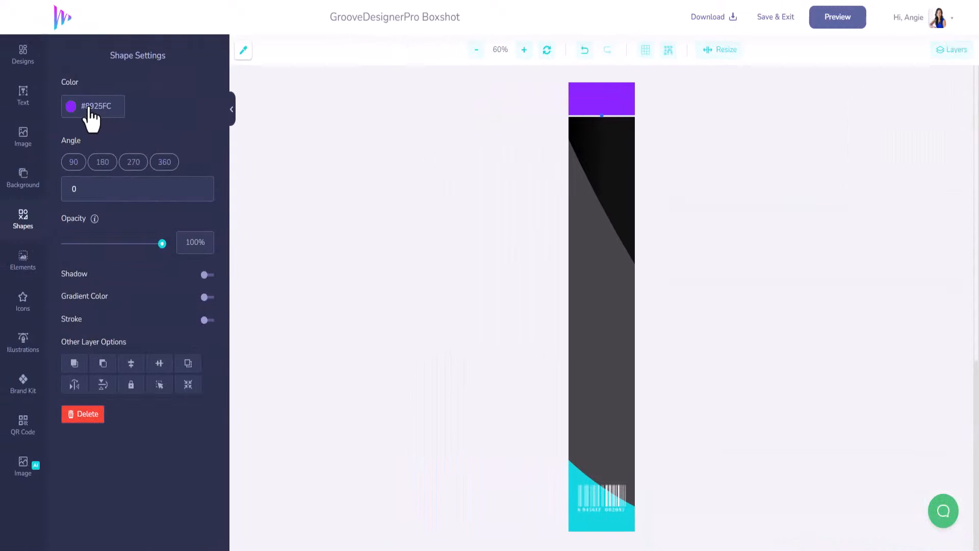
click(21, 388)
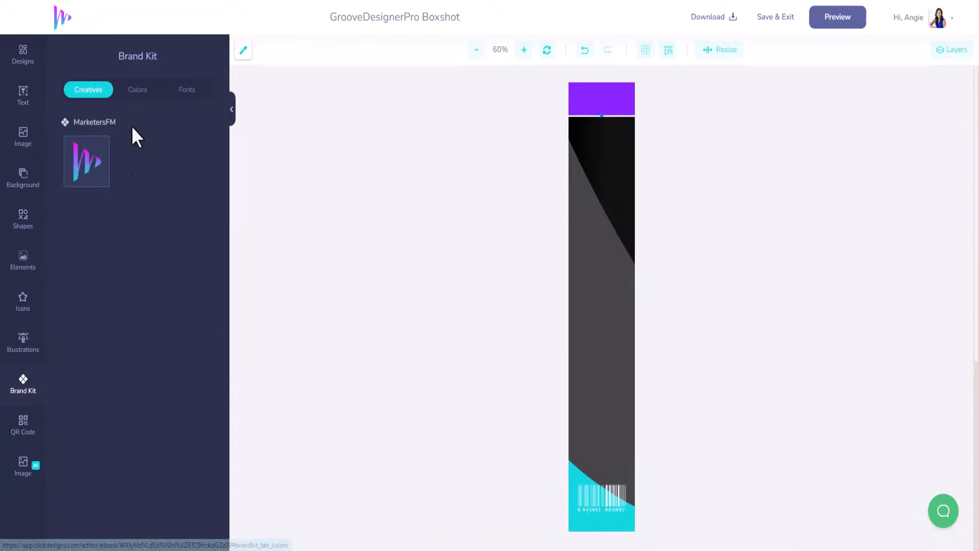
click(138, 89)
click(73, 161)
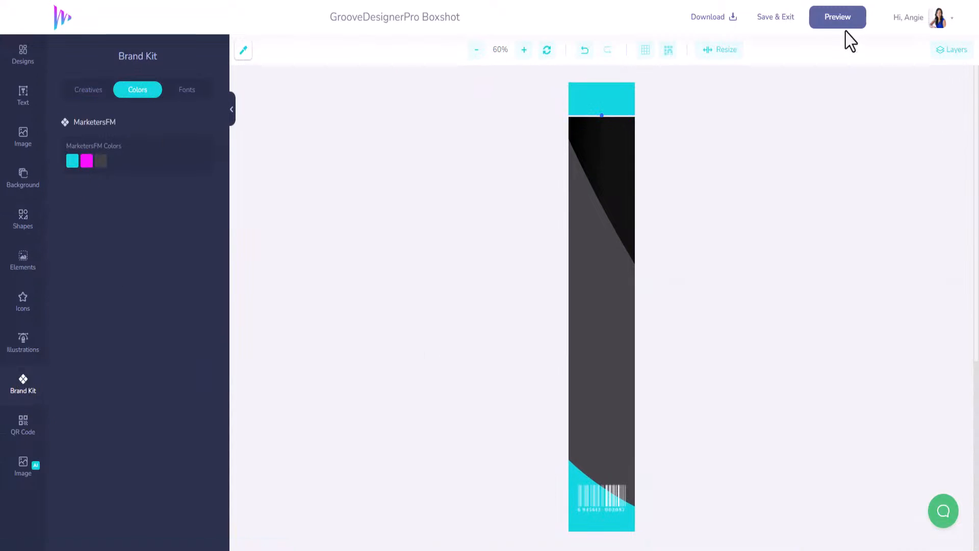
Save and exit the spine design, exit the boxshot to My Designs, and look over the saved designs
click(788, 18)
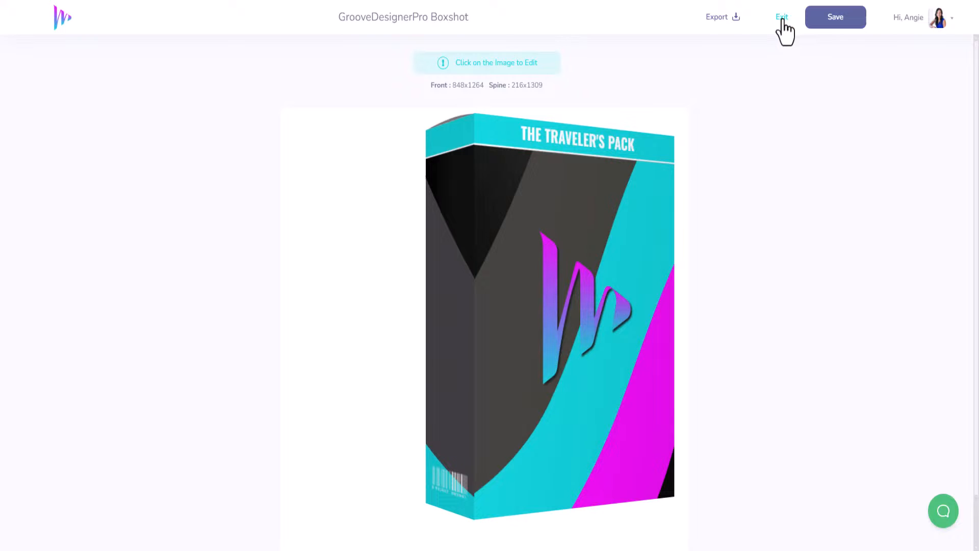
click(783, 21)
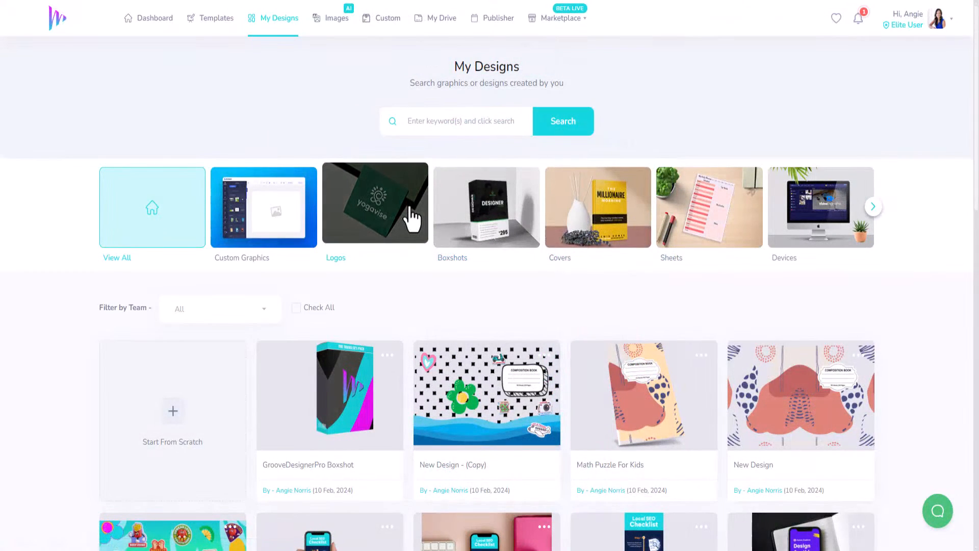
scroll(367, 266, down, 3)
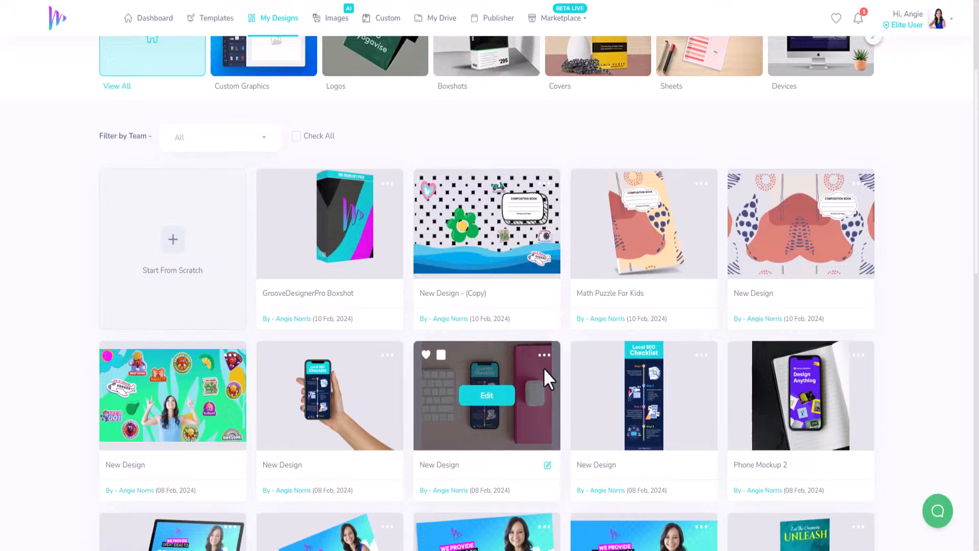
scroll(544, 369, up, 3)
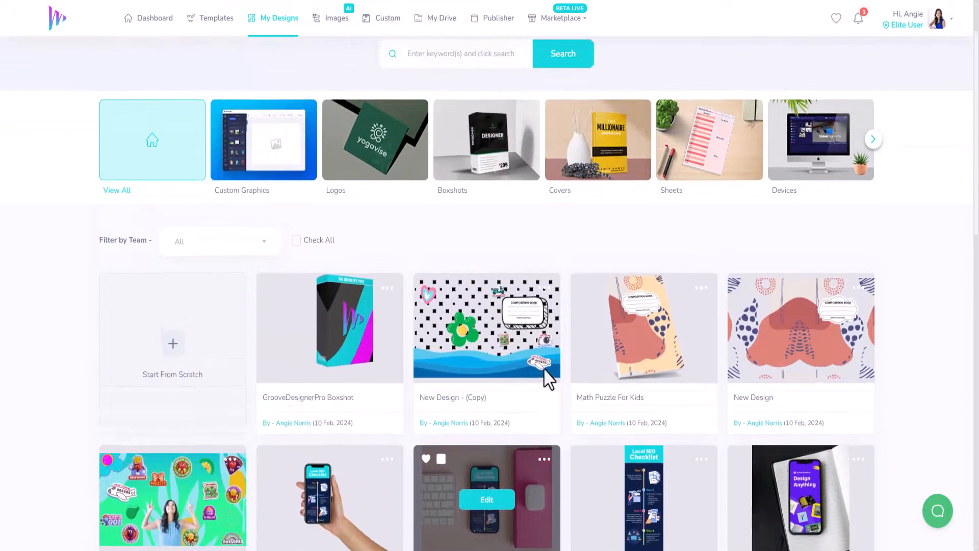